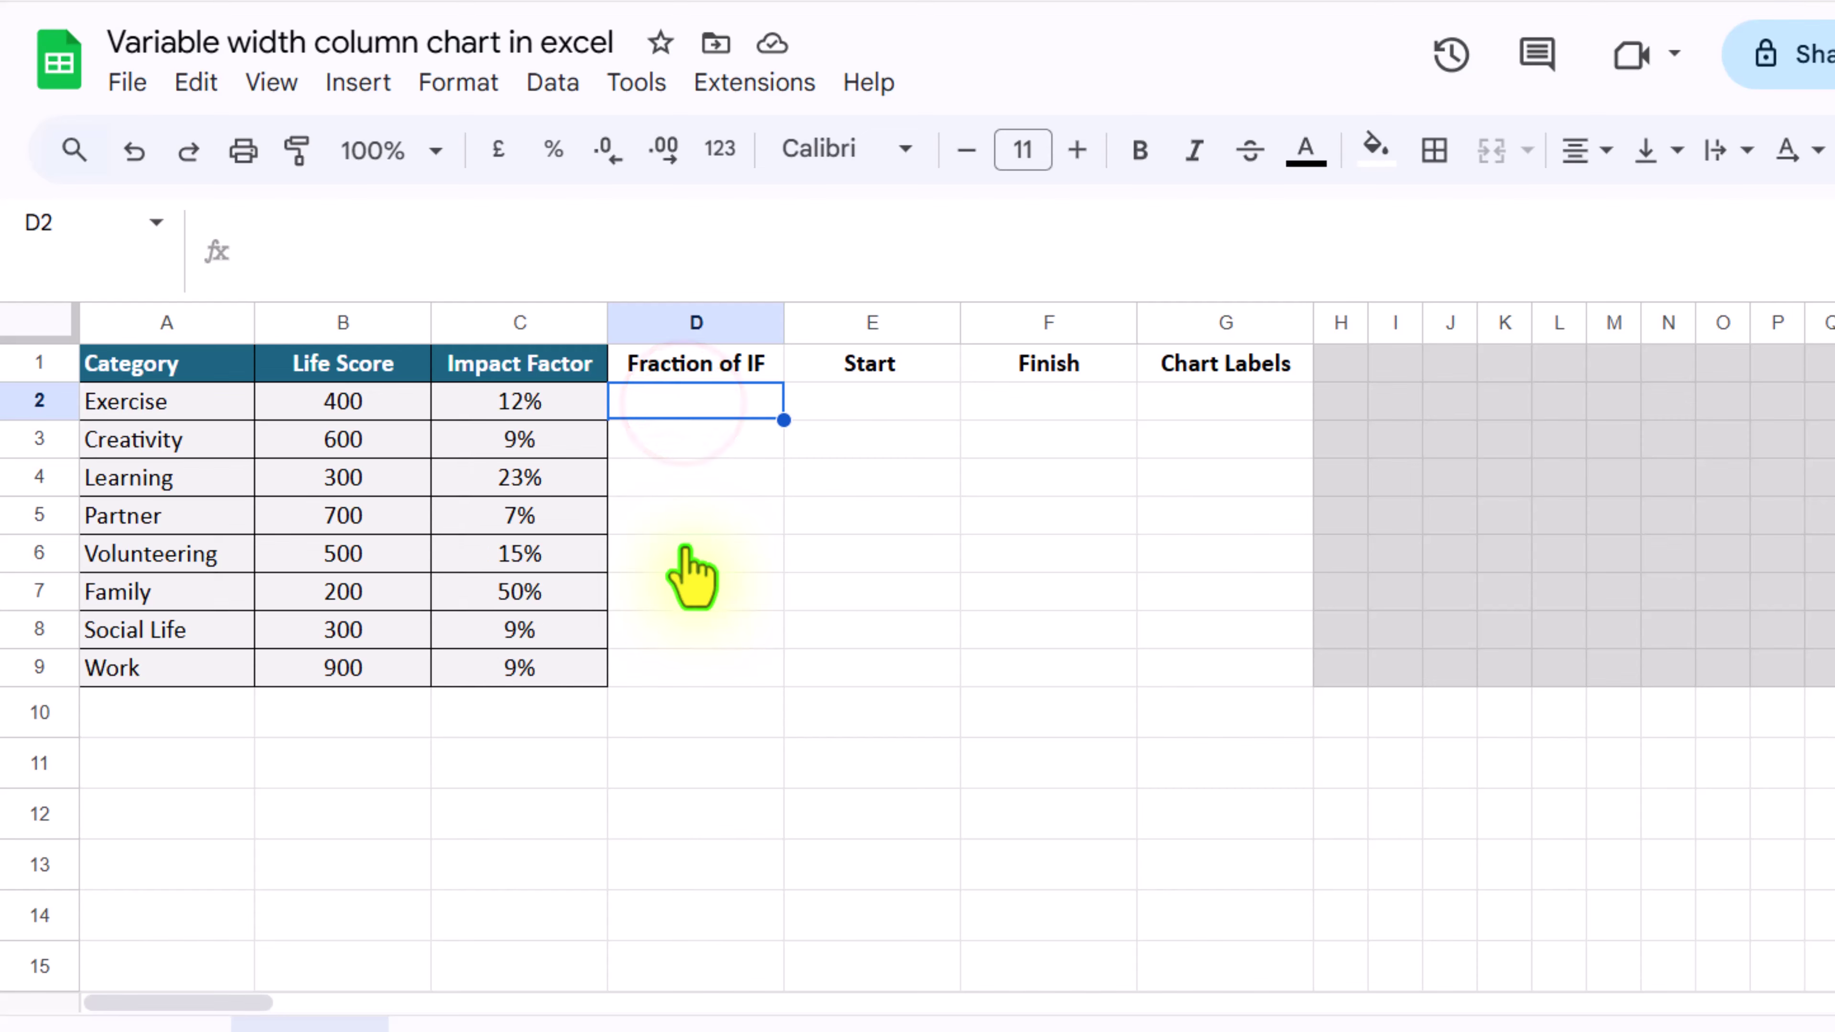
# Step: Calculate each category's Fraction of IF with =C2/sum($C$2:$C$9) in D2 and fill it down to D9
pyautogui.write('=')
pyautogui.click(522, 402)
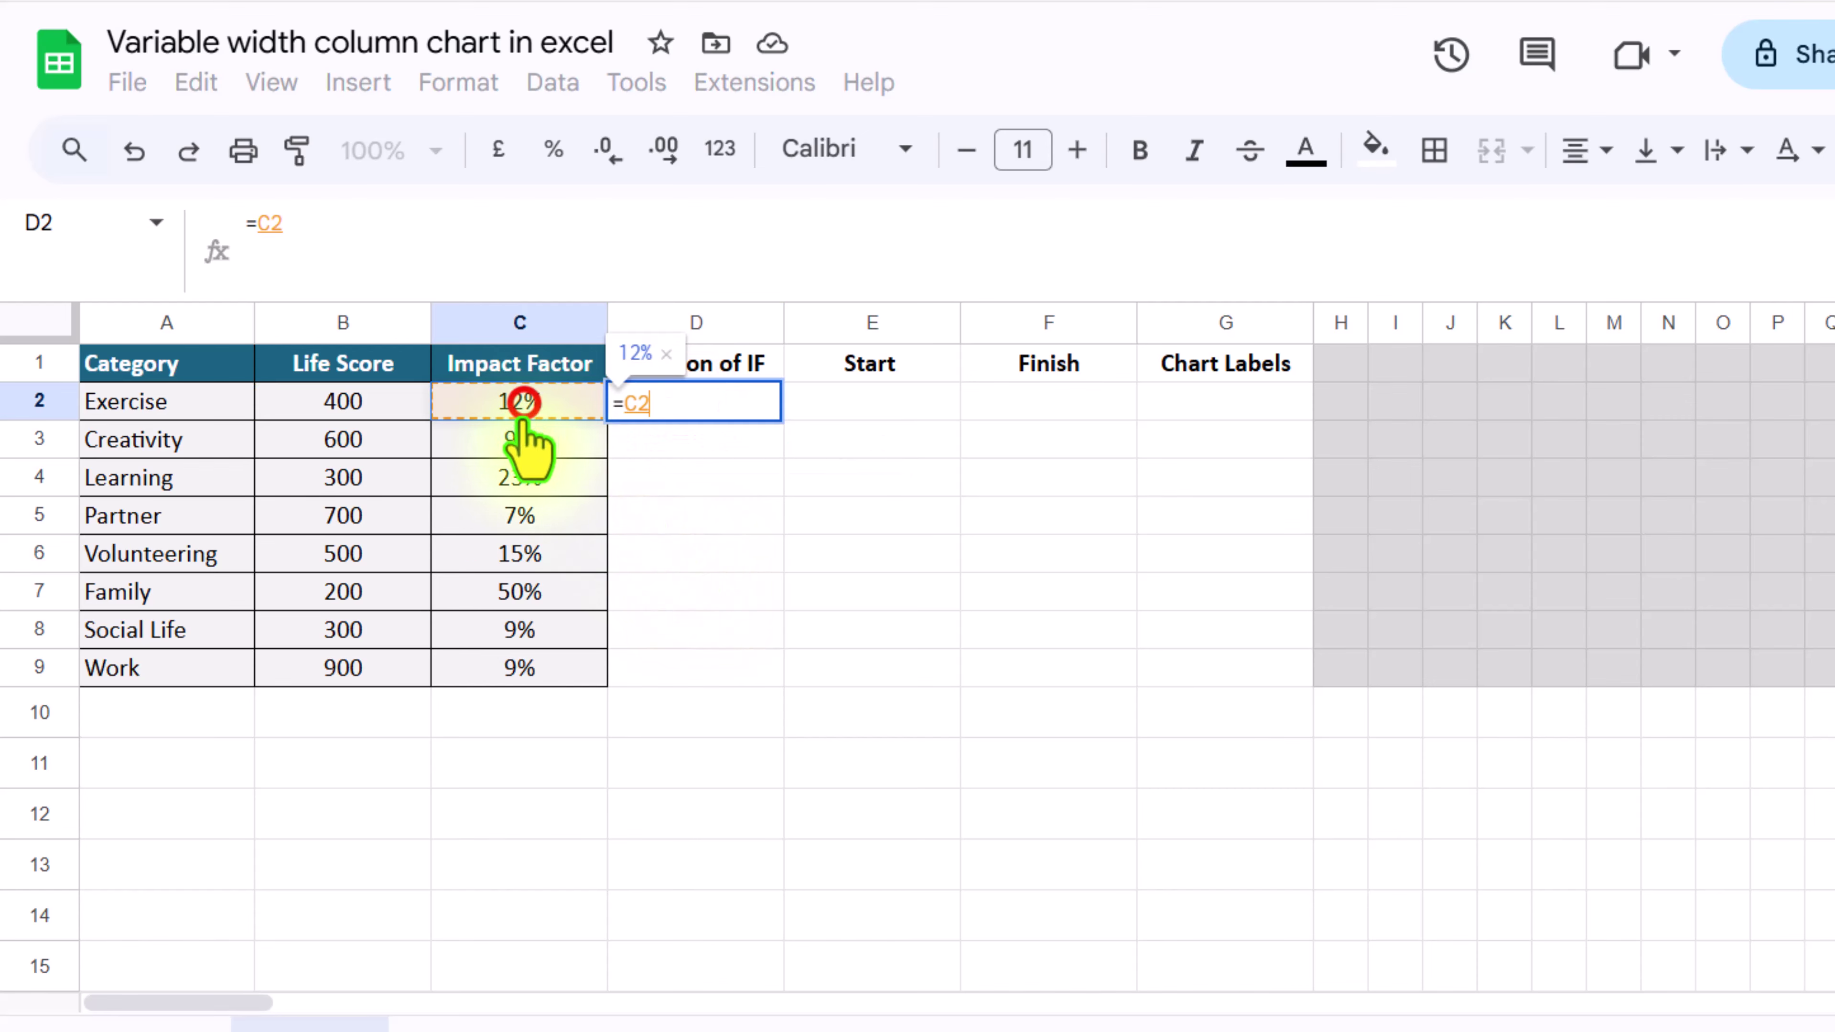
pyautogui.write('/s')
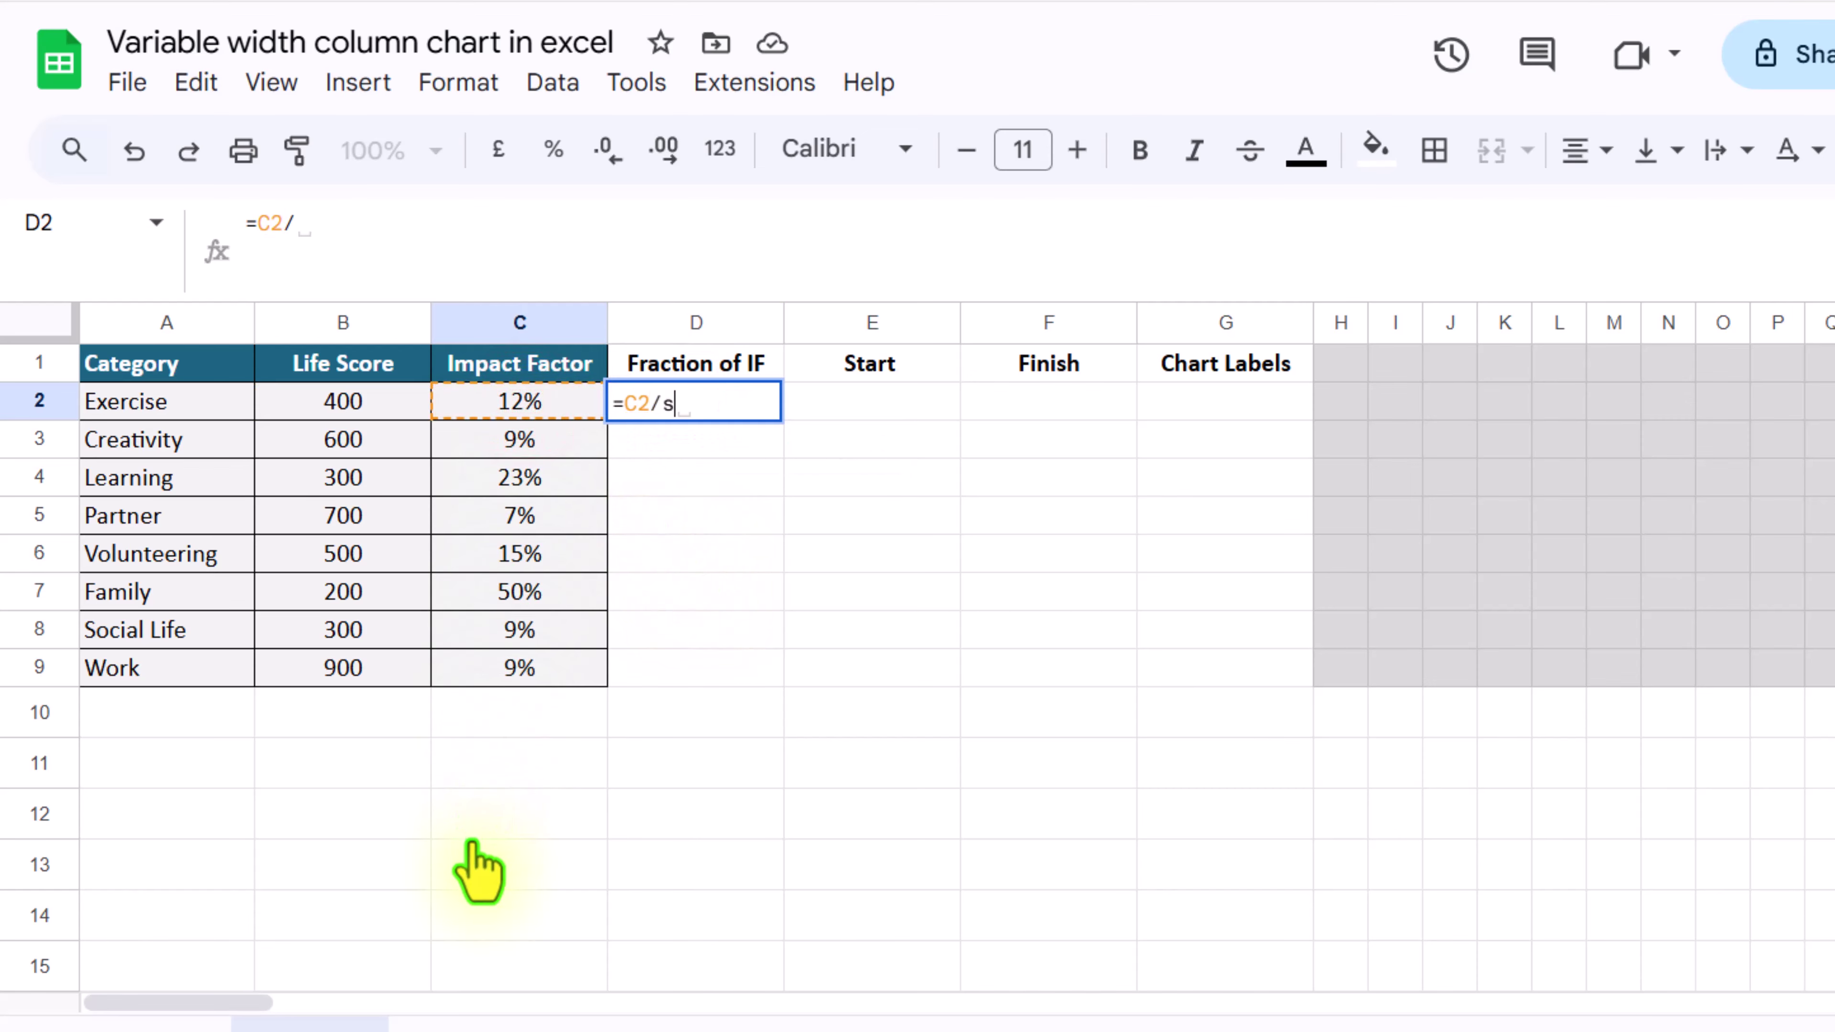
pyautogui.write('um(')
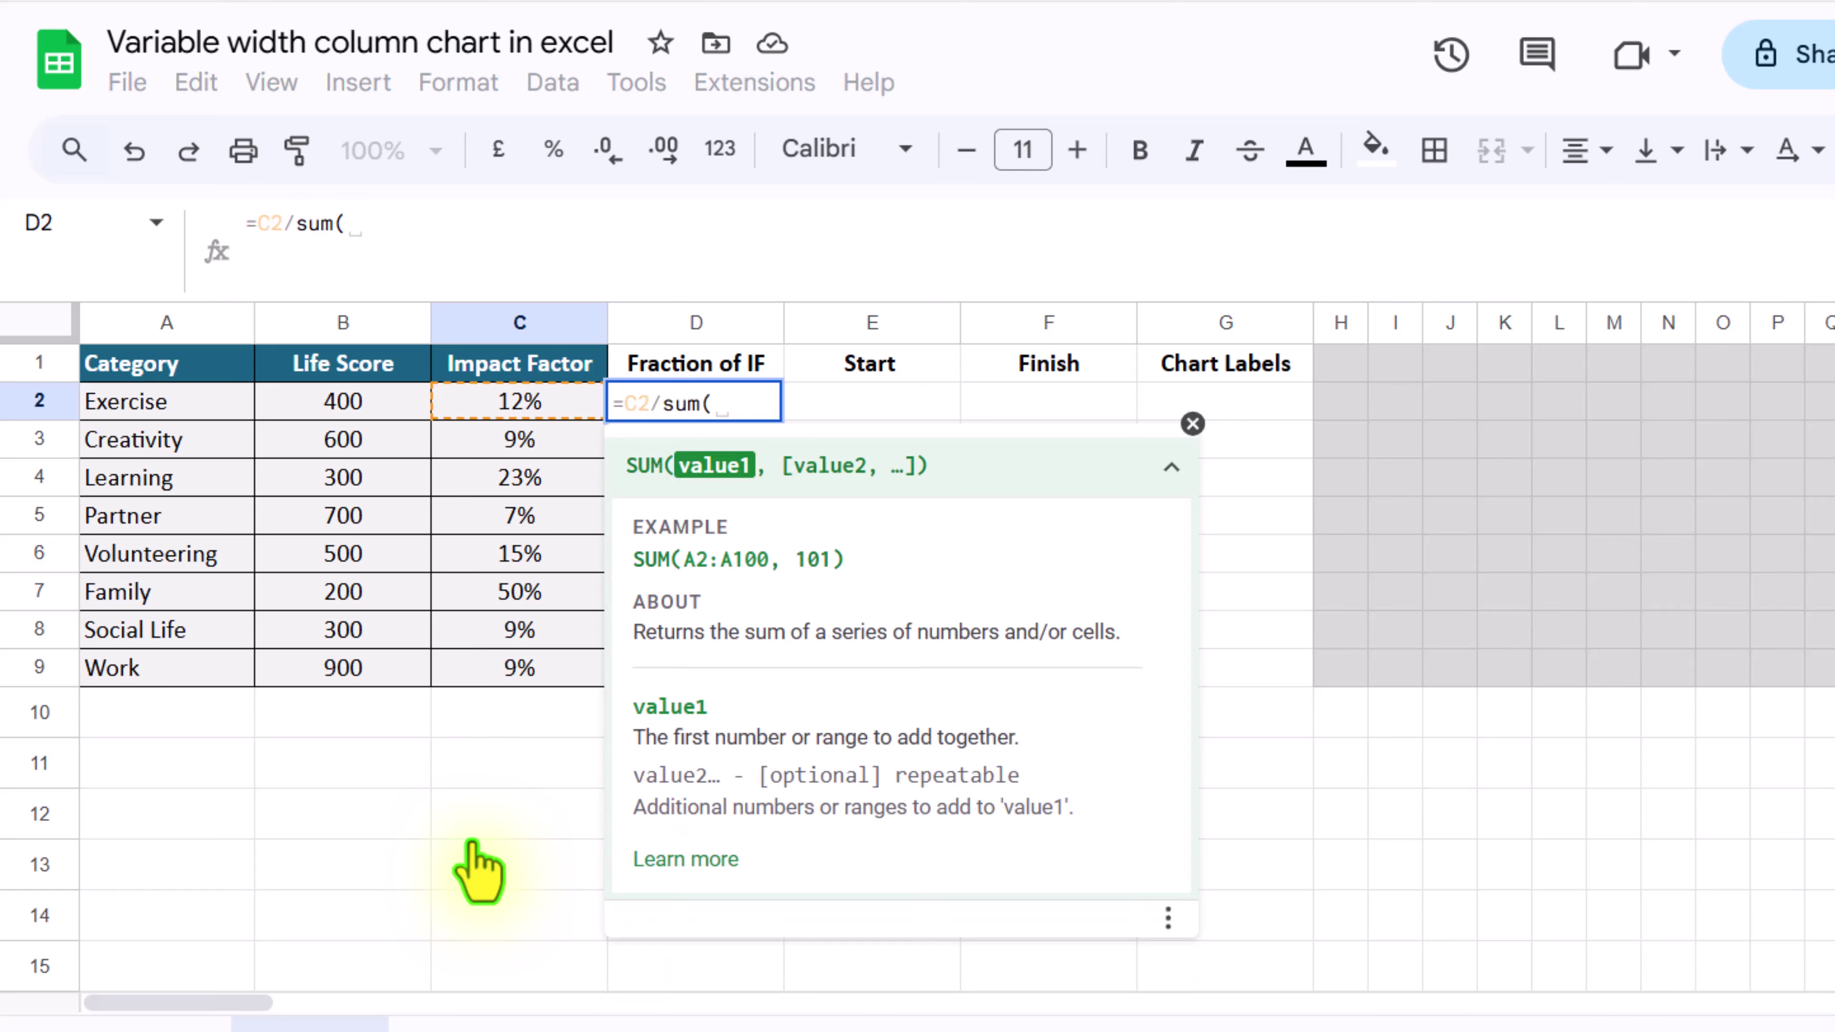
pyautogui.moveTo(526, 402); pyautogui.dragTo(562, 668)
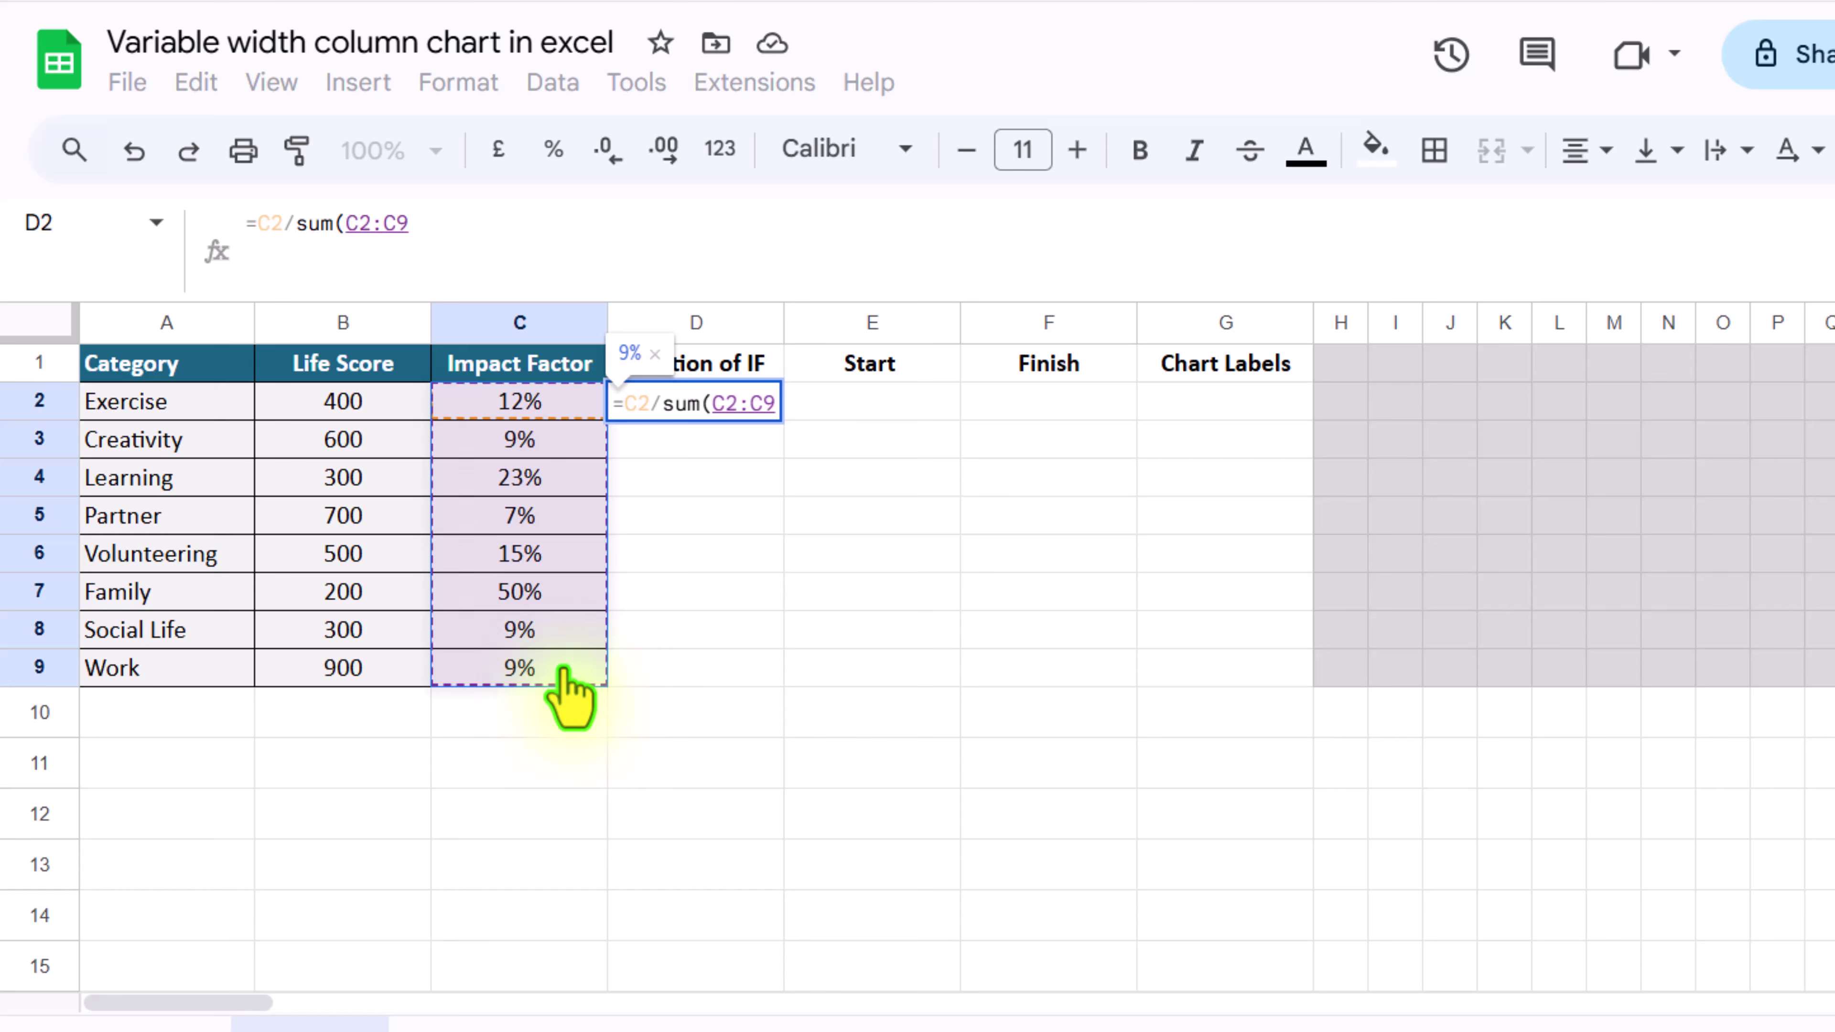
pyautogui.press('F4')
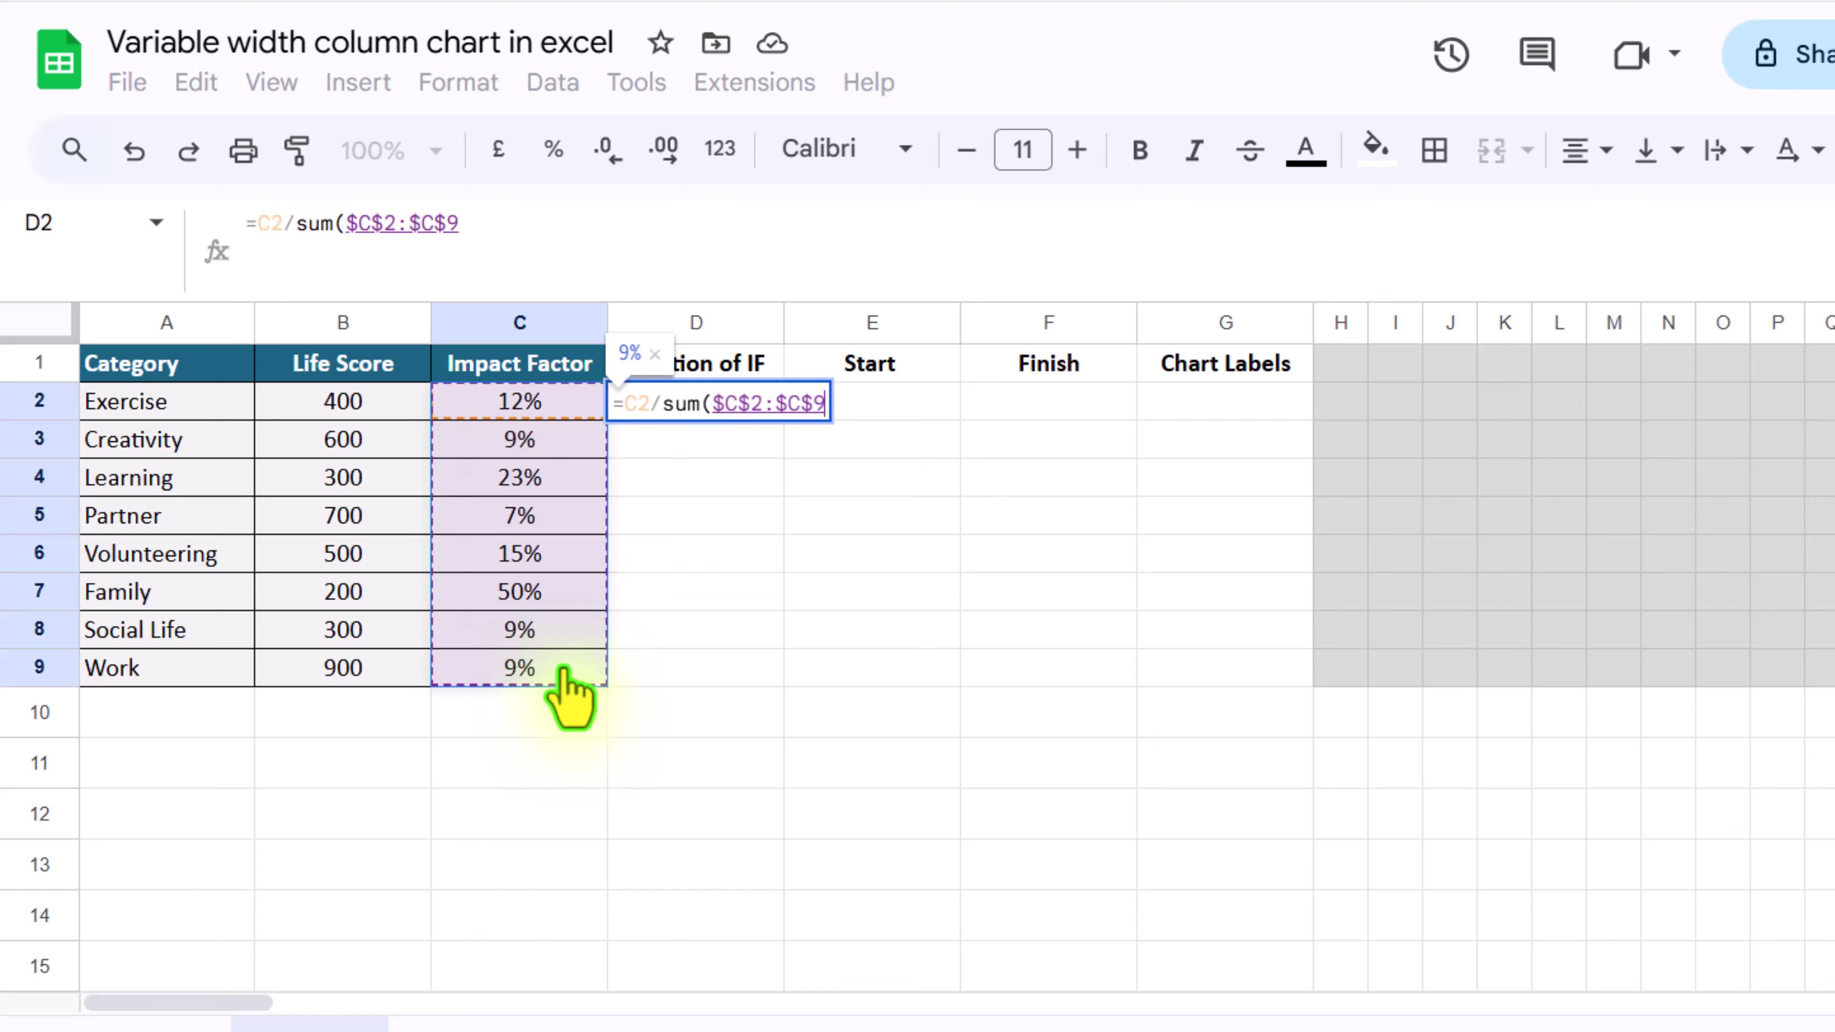
pyautogui.write(')')
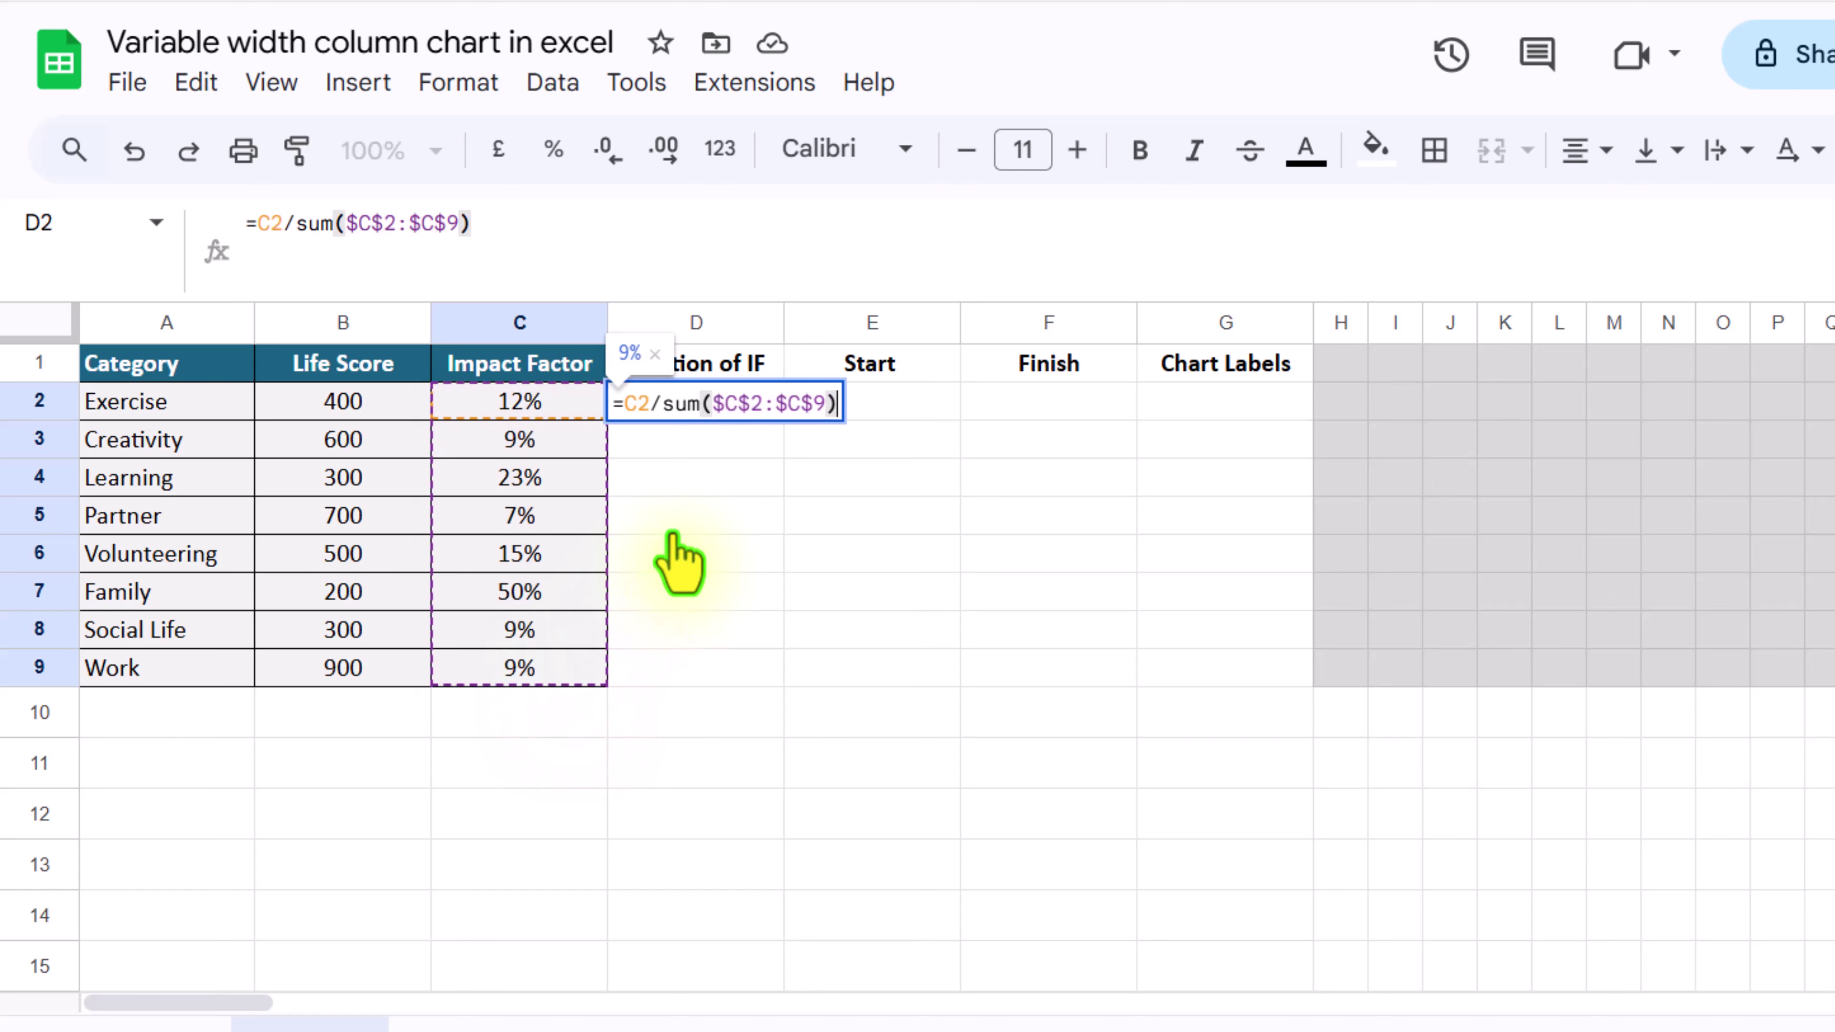
pyautogui.press('Return')
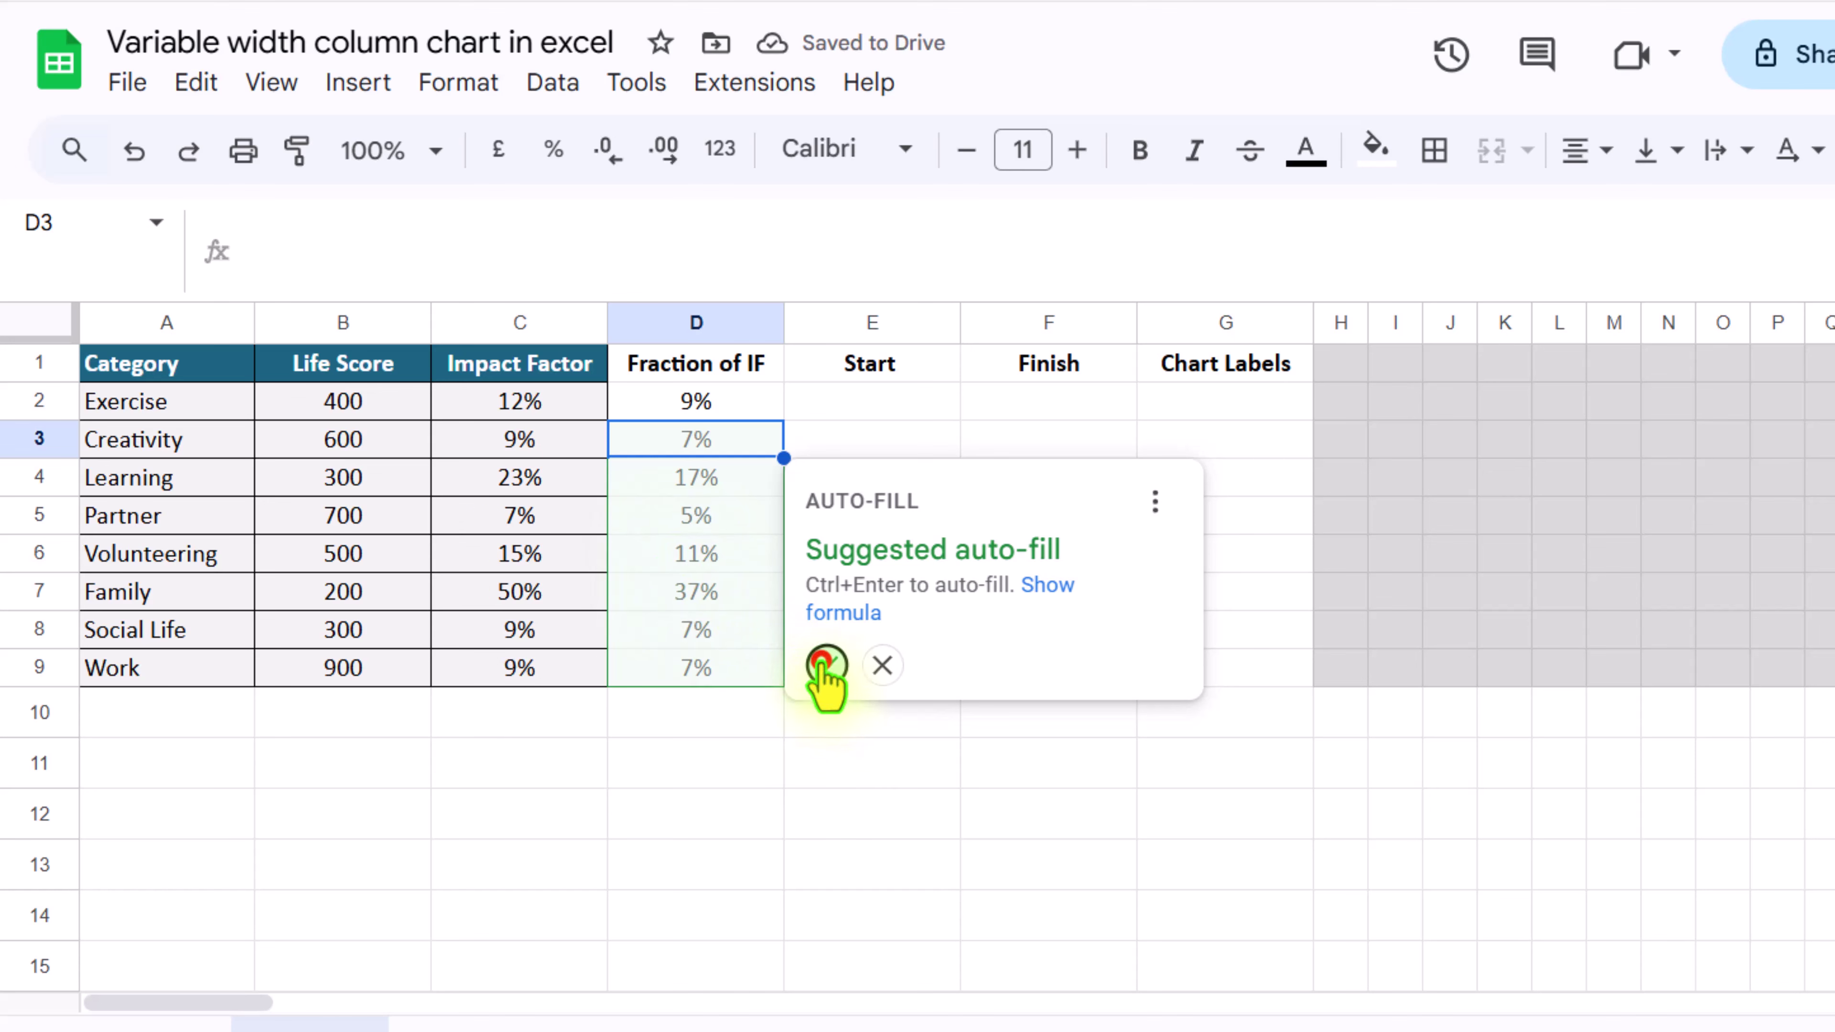
pyautogui.click(826, 665)
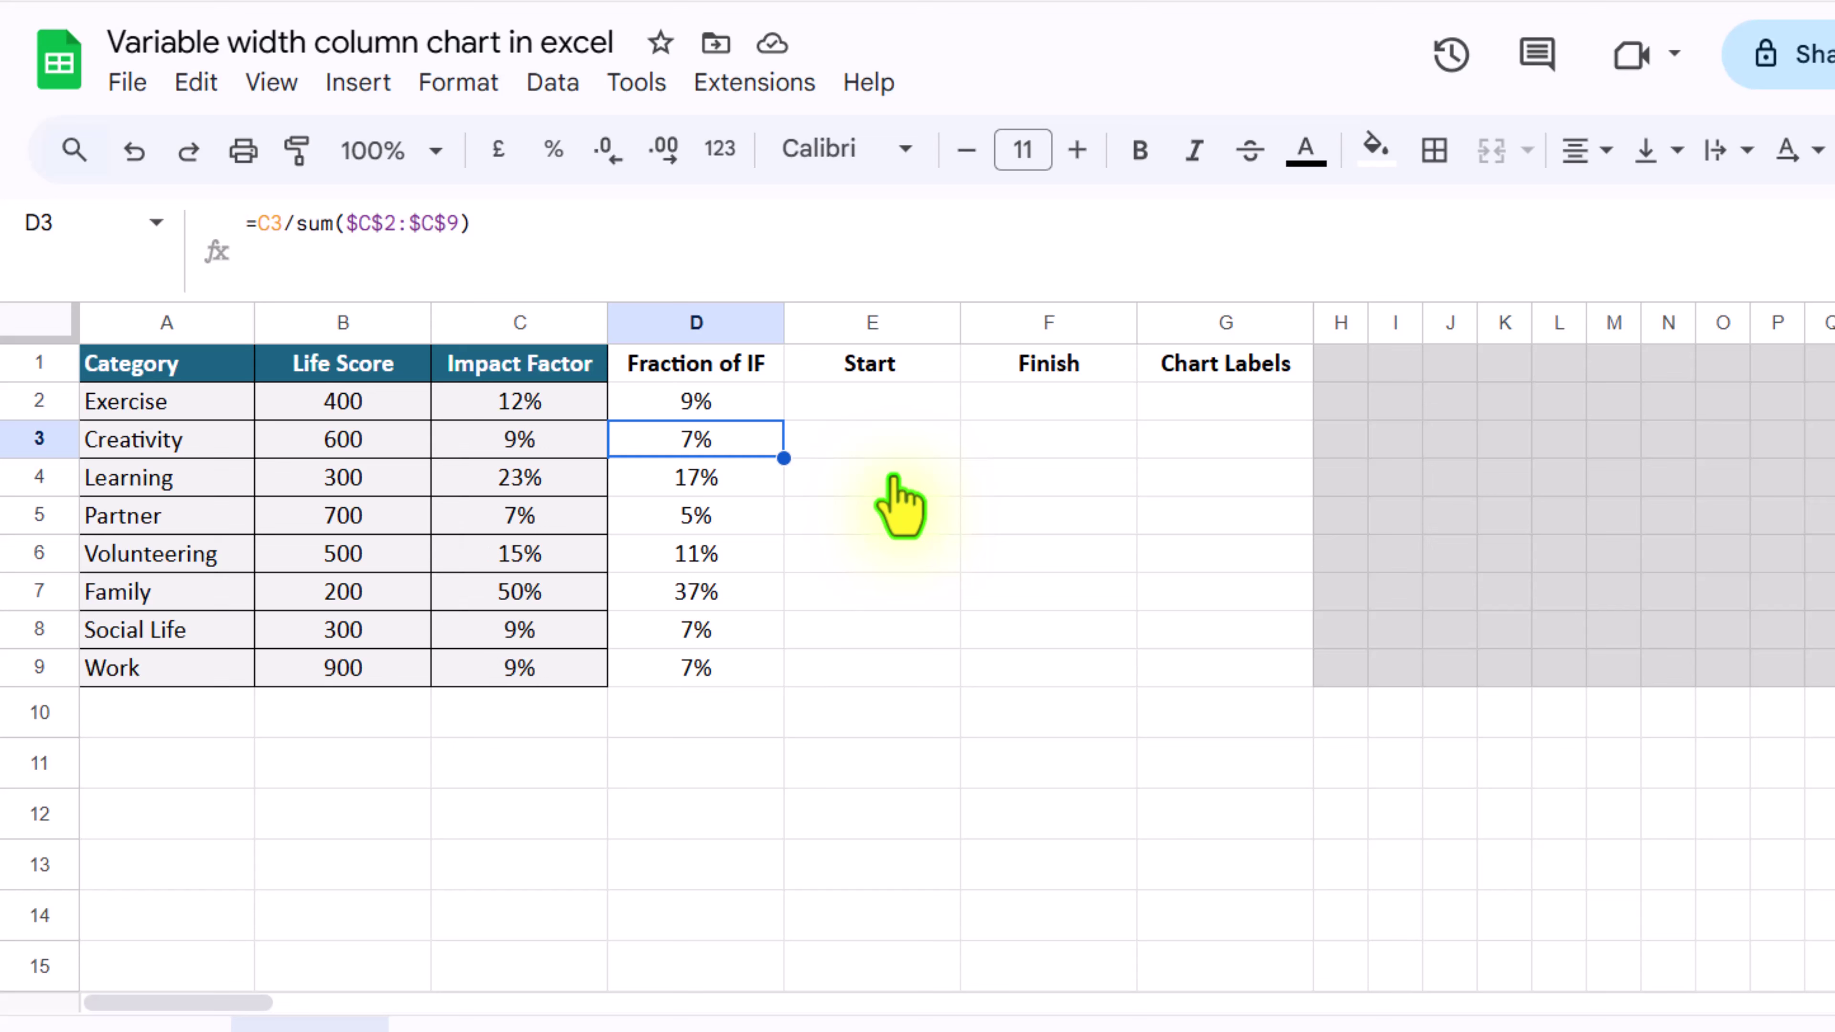
# Step: Enter 0 as the Start value for Exercise in E2
pyautogui.click(840, 404)
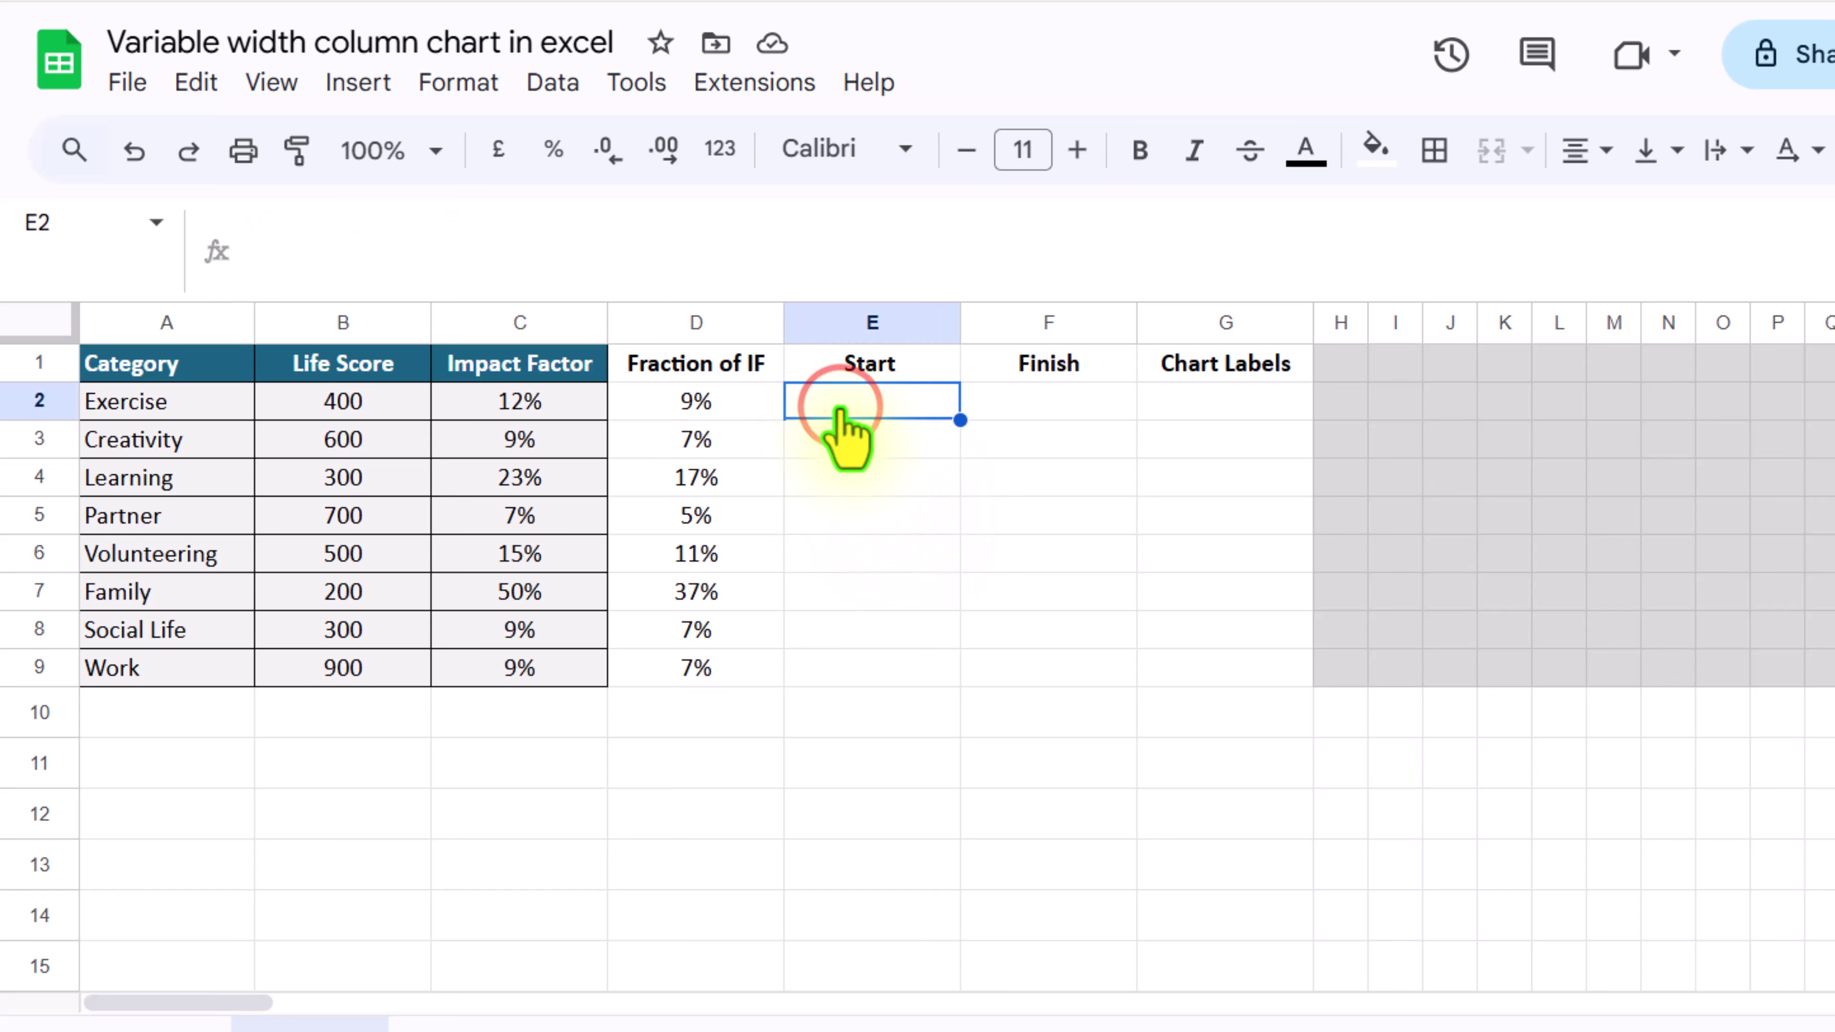
pyautogui.write('0')
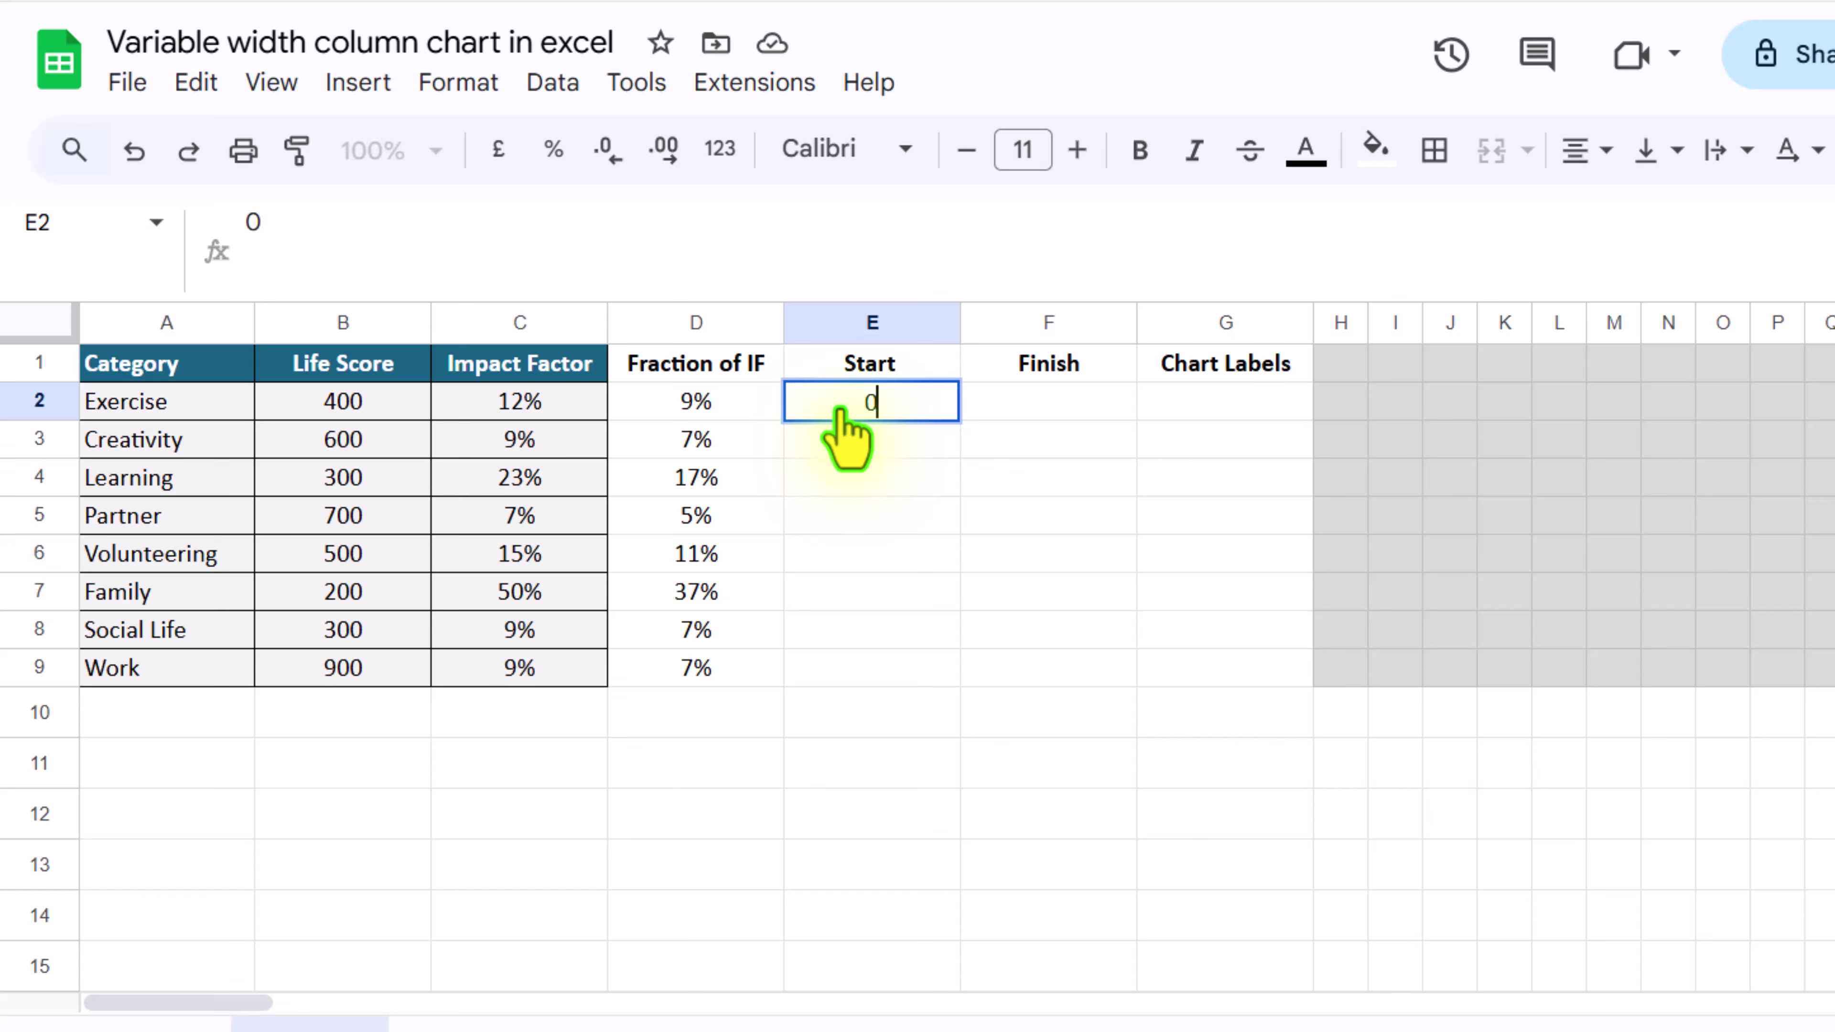
pyautogui.press('Return')
# Step: Calculate the cumulative Finish angles with =sum($D$2:D2)*360 in F2 and fill the formula down to F9
pyautogui.click(1041, 409)
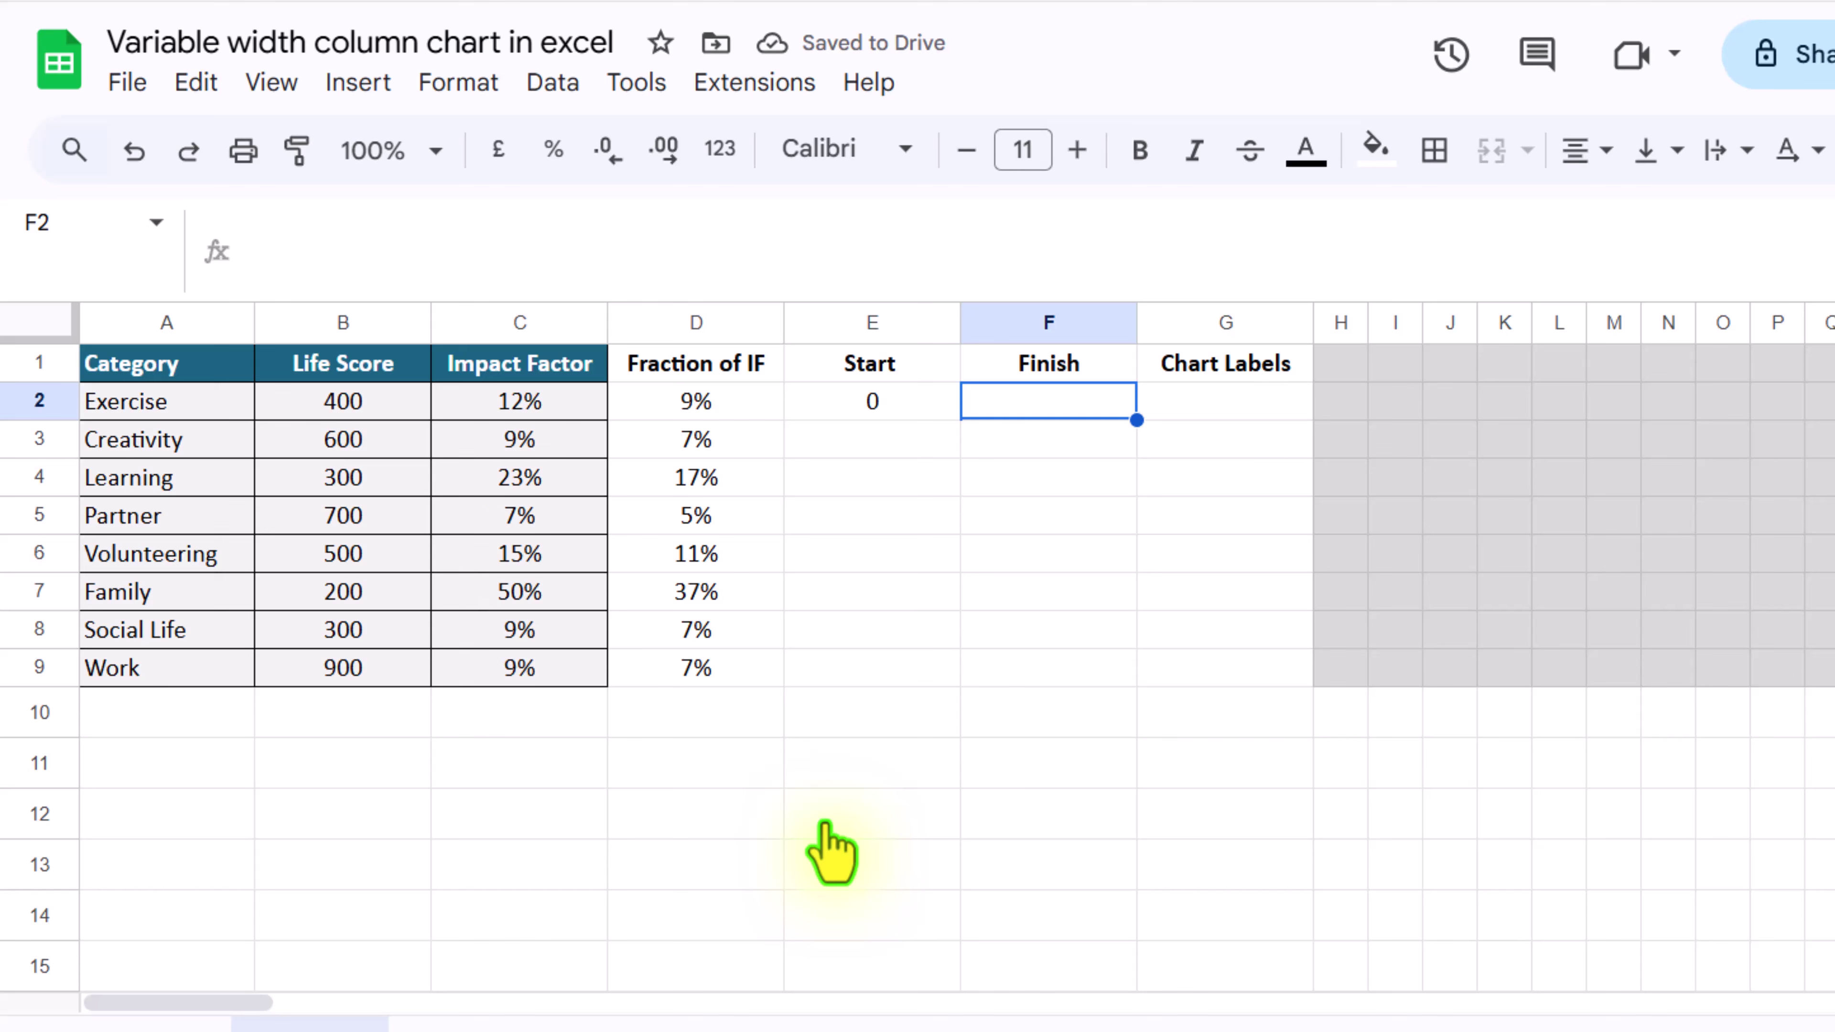
pyautogui.write('=sum(')
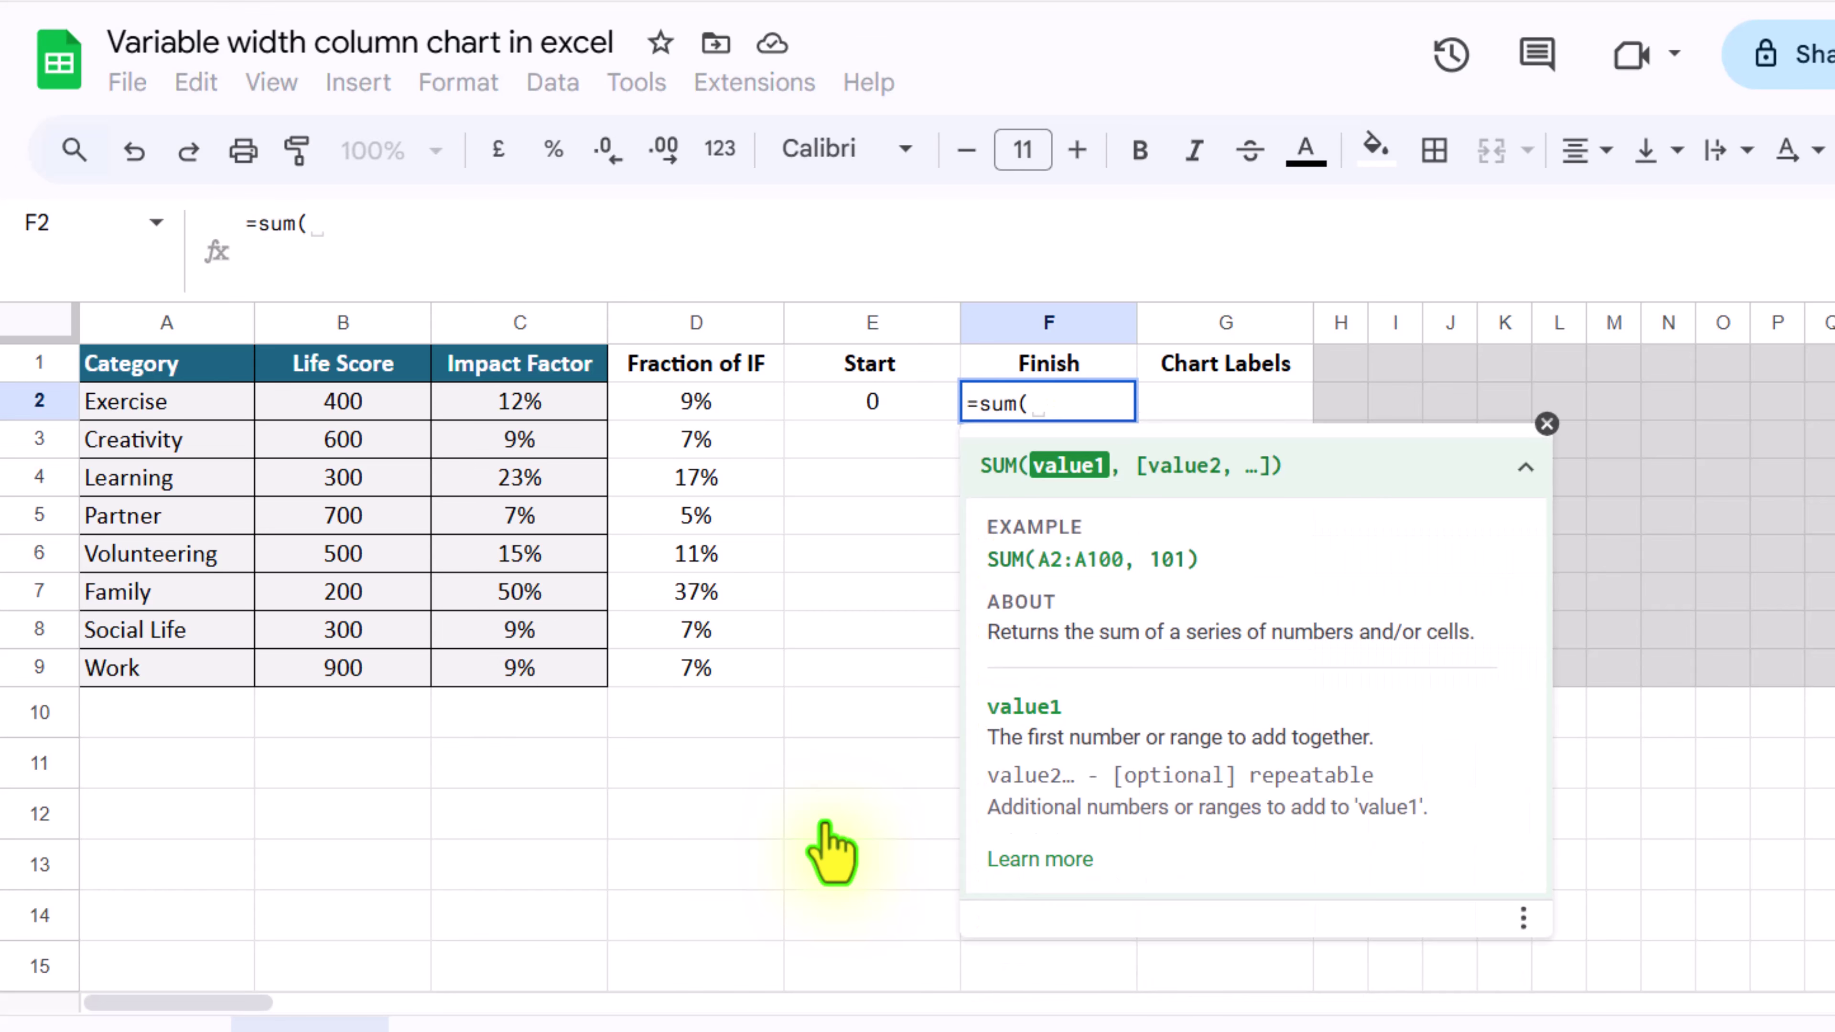
pyautogui.write('D2')
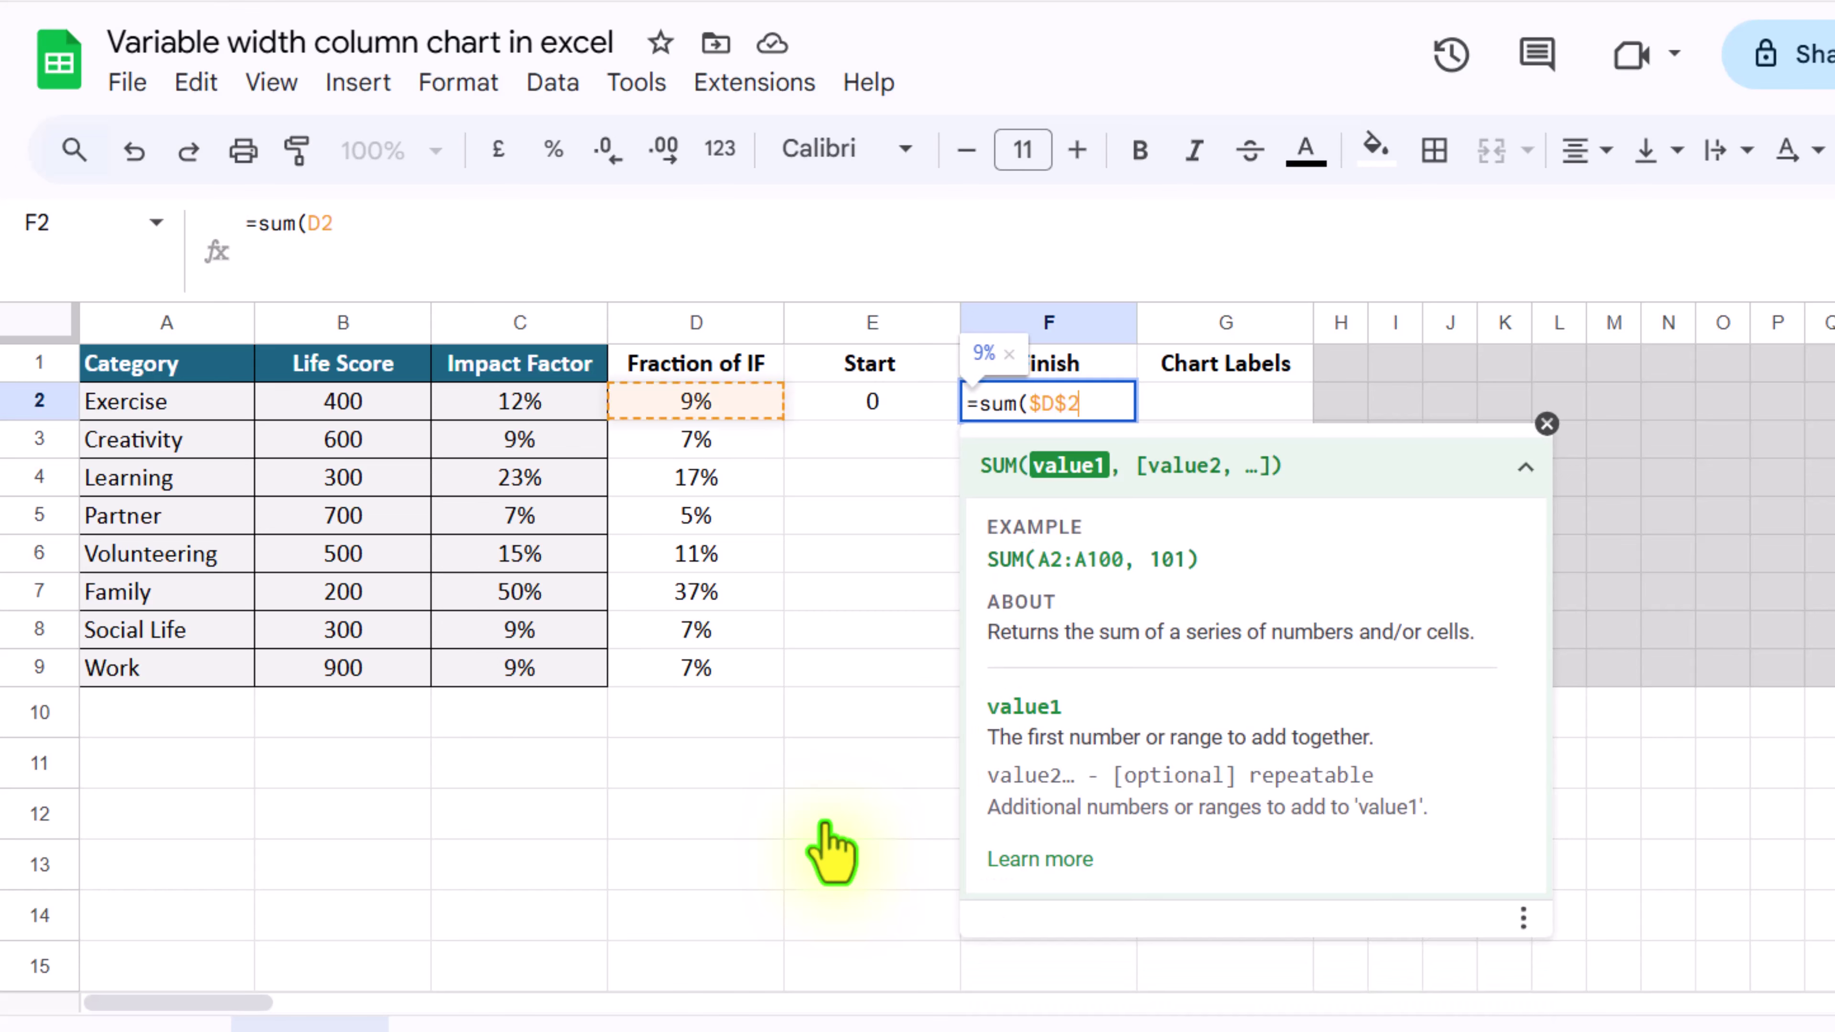
pyautogui.write(':')
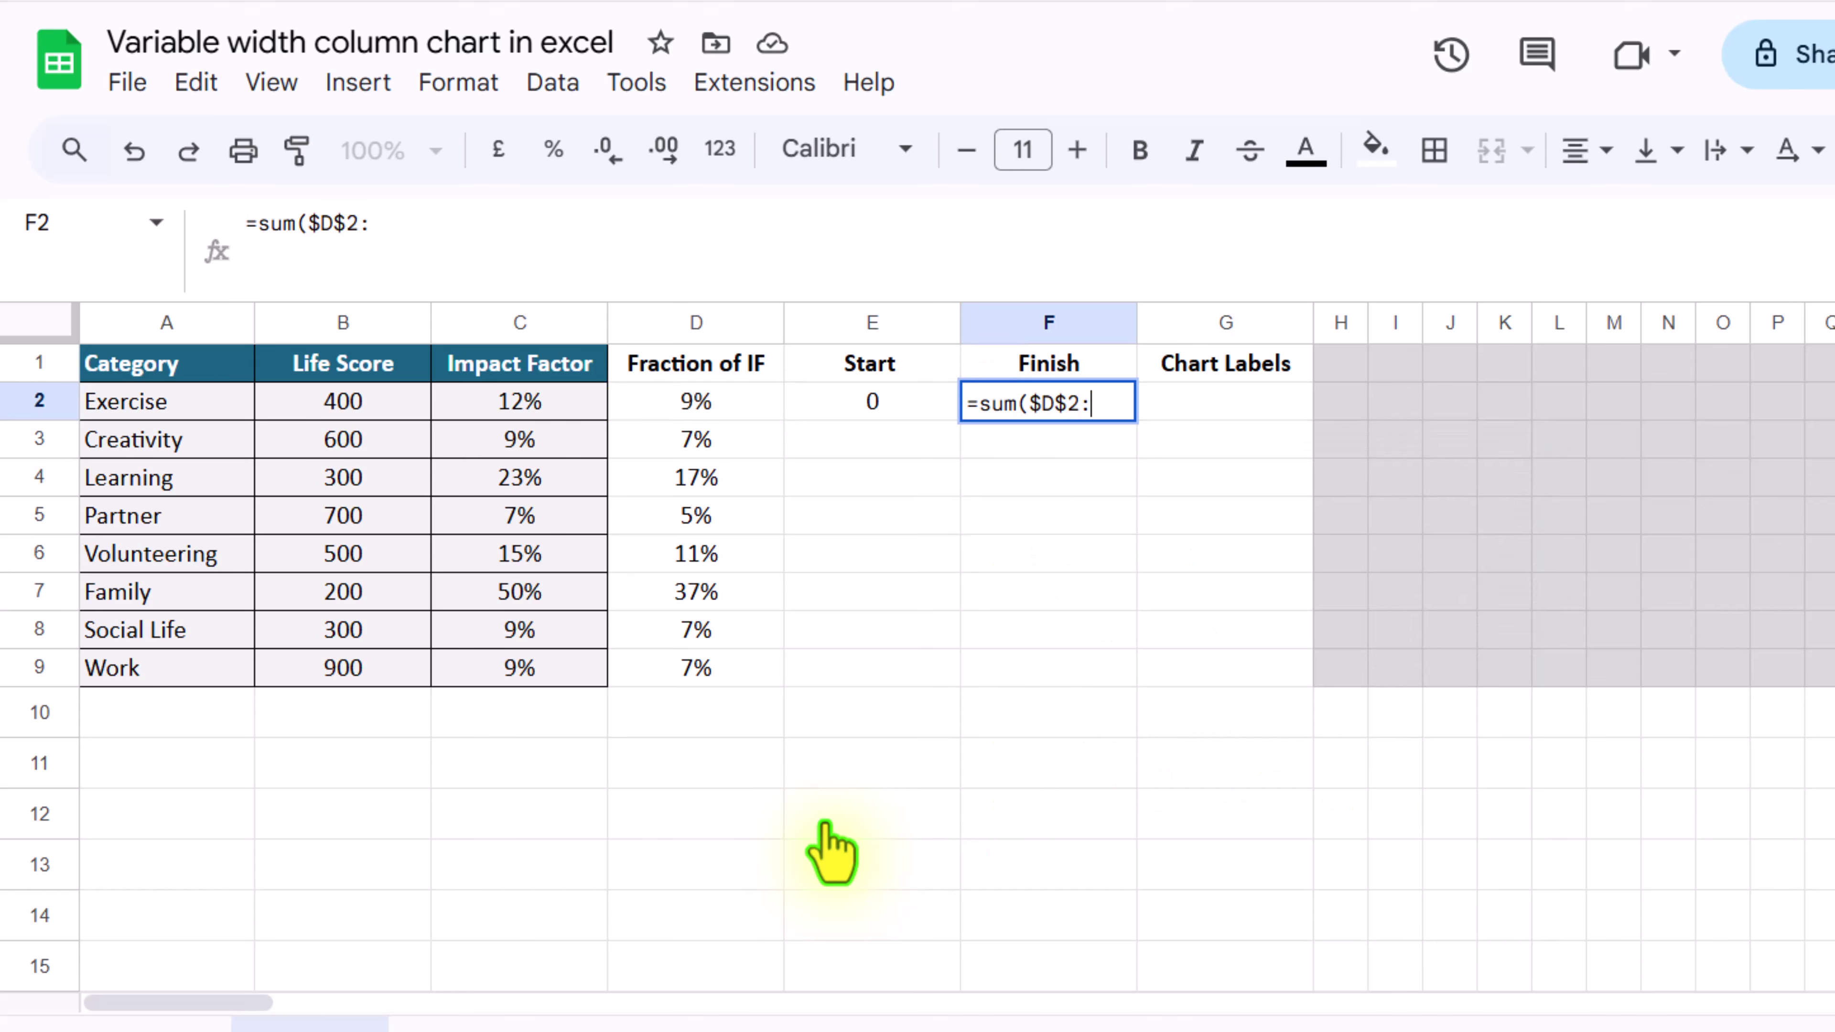
pyautogui.write('D')
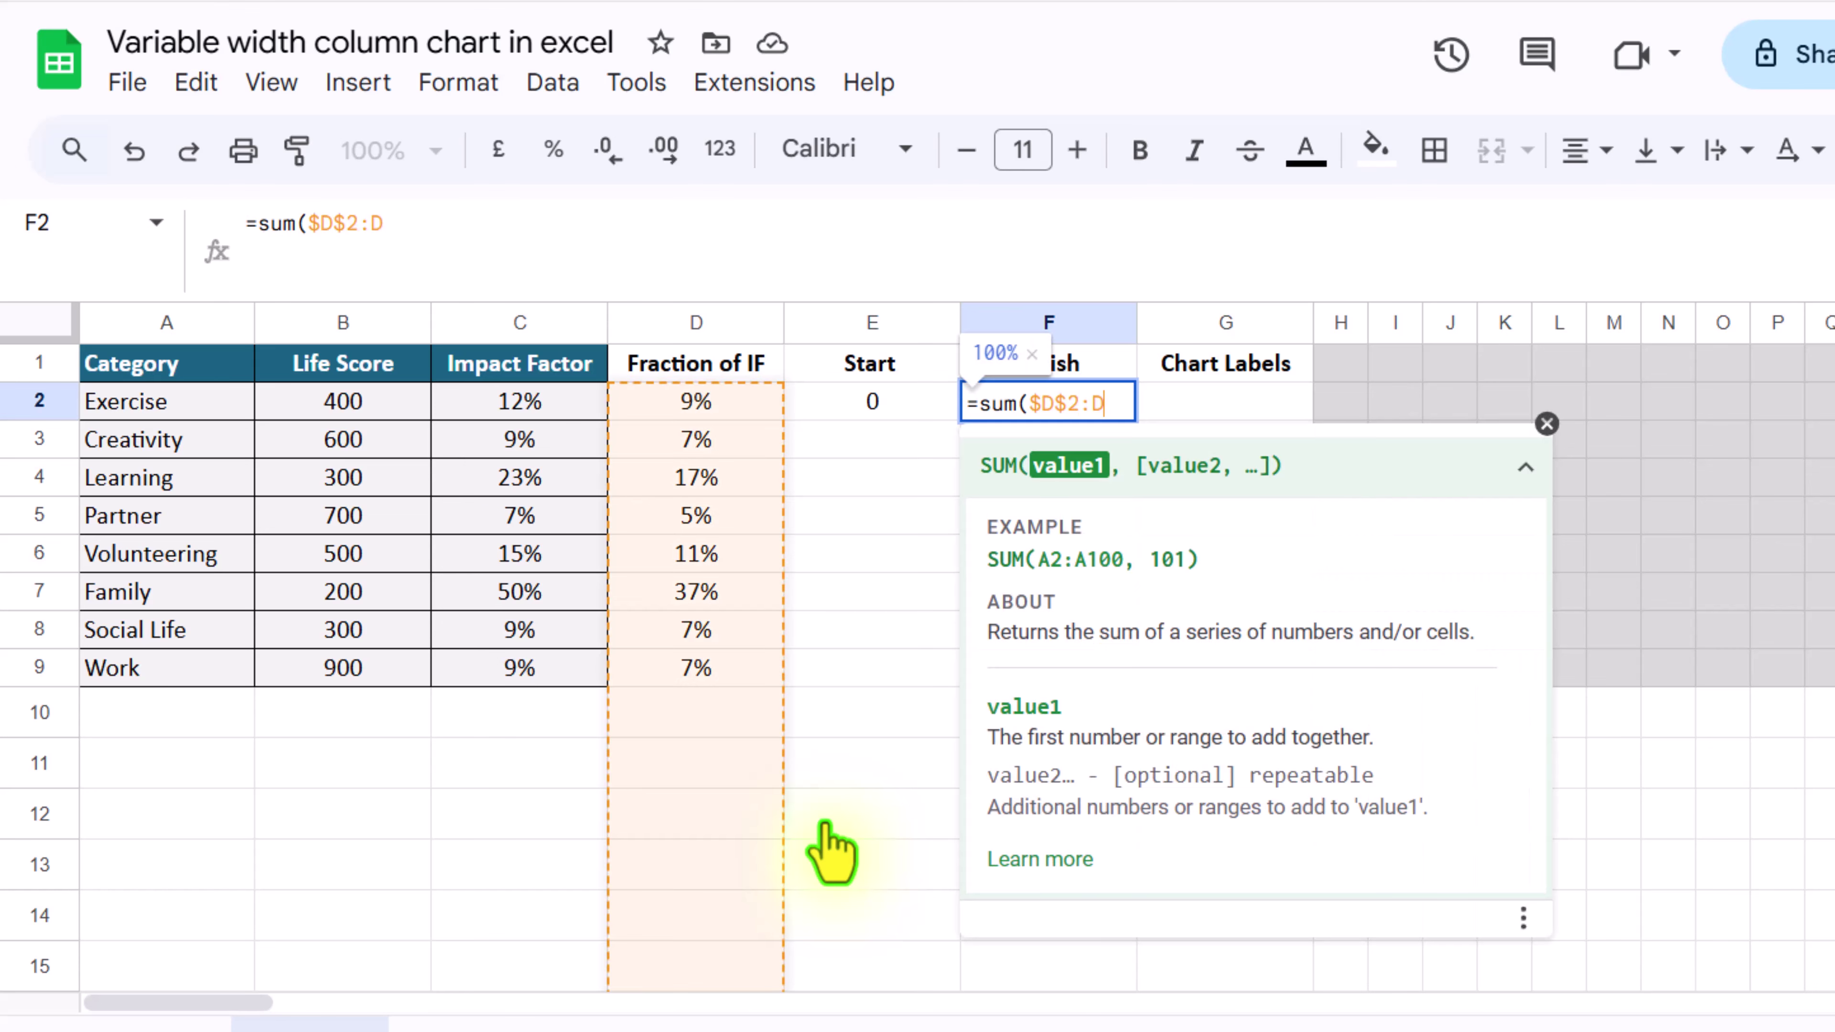
pyautogui.write('2)')
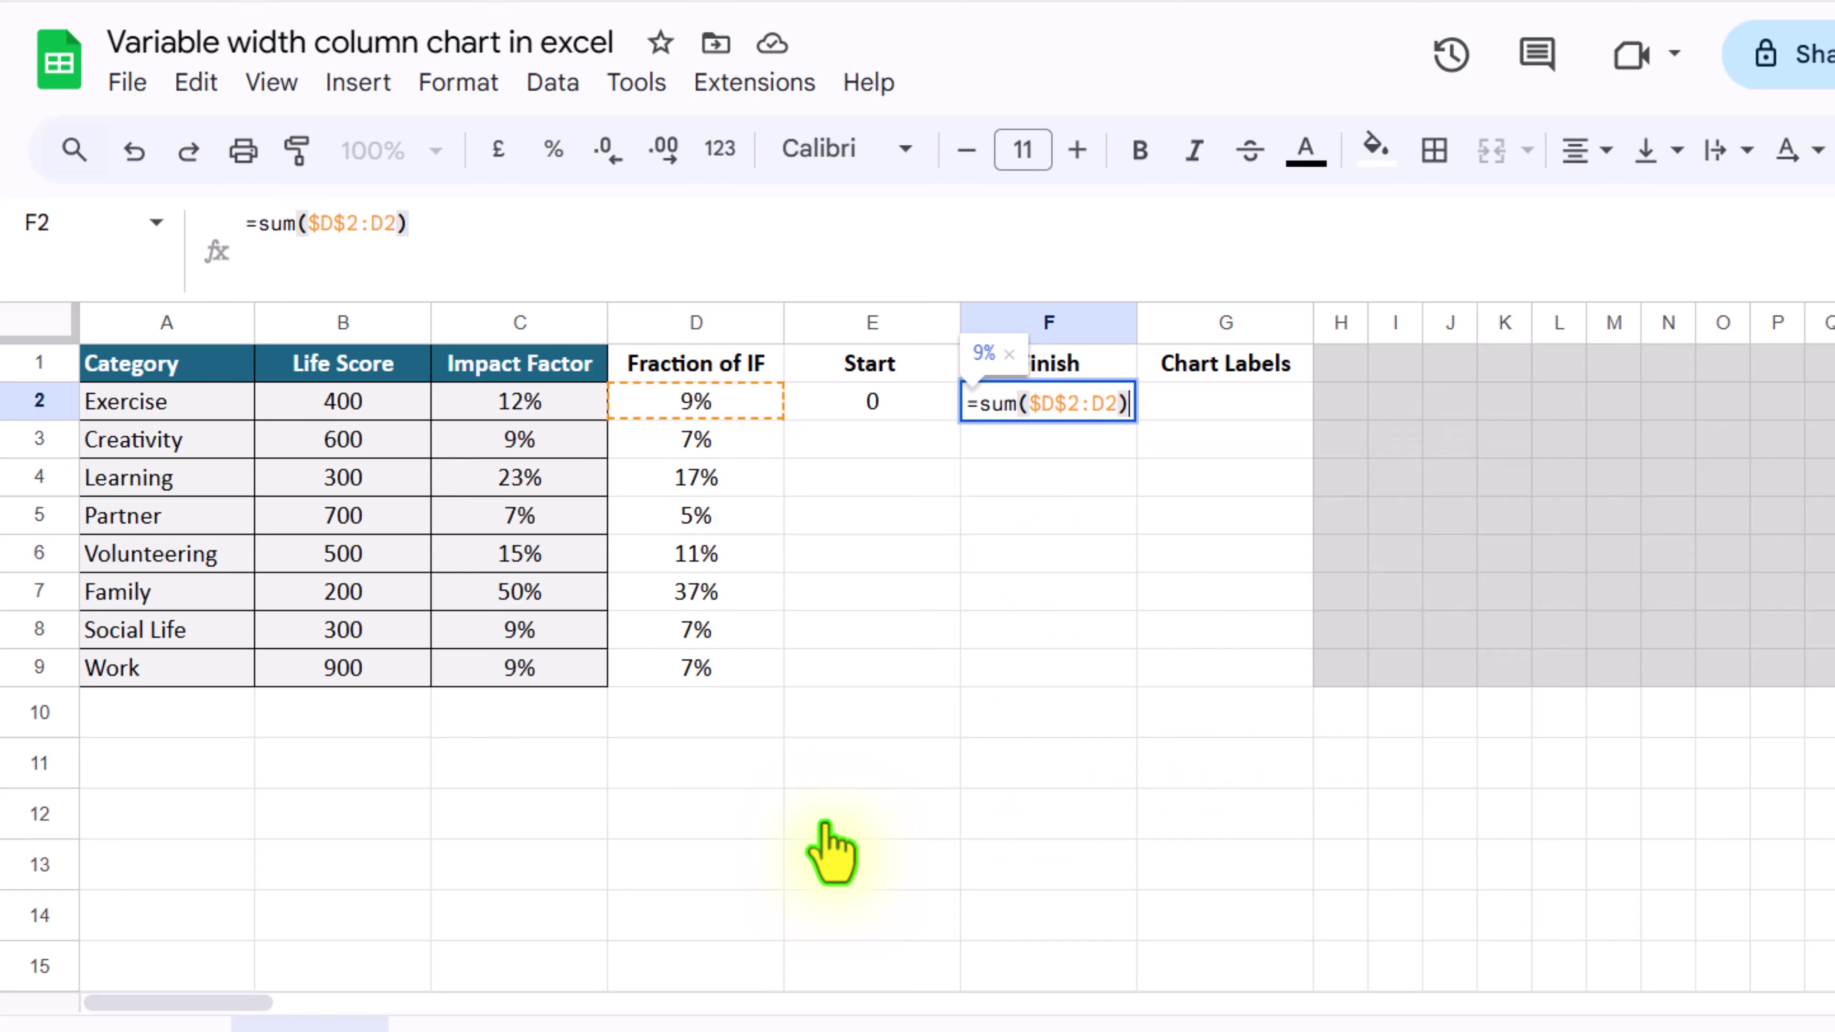
pyautogui.write('* 36')
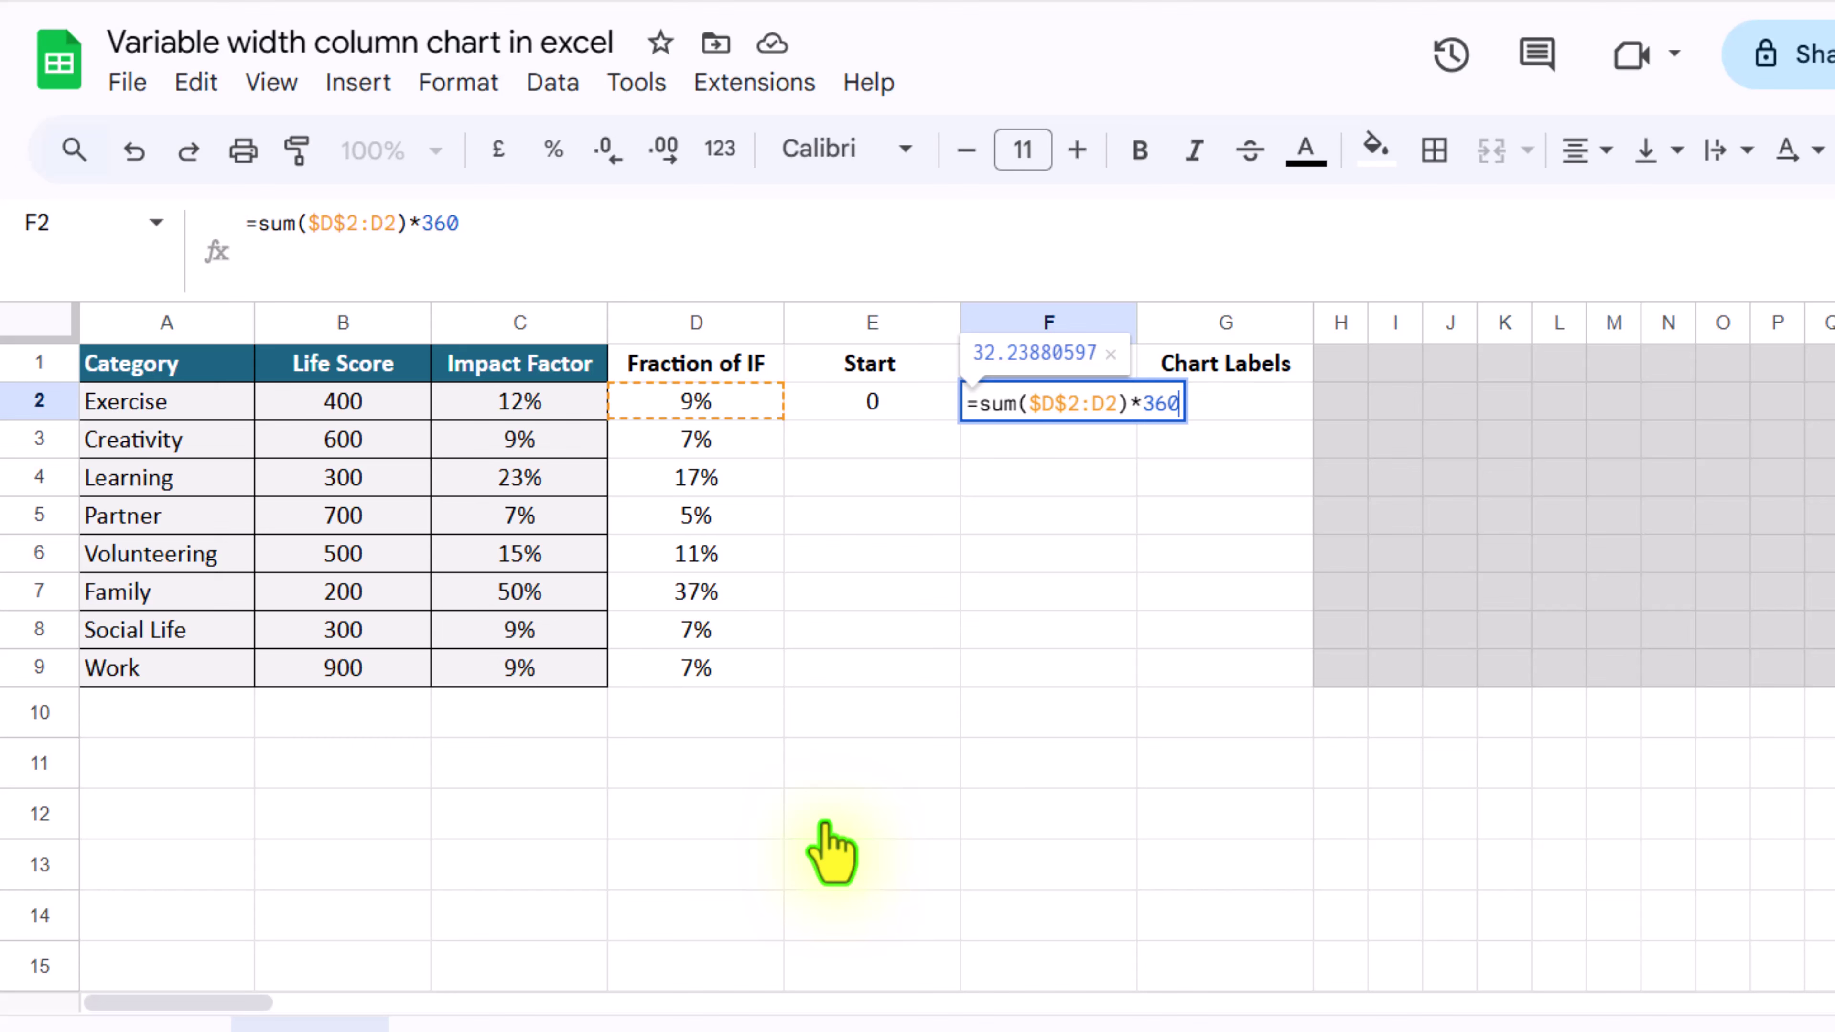
pyautogui.write('0')
pyautogui.press('Return')
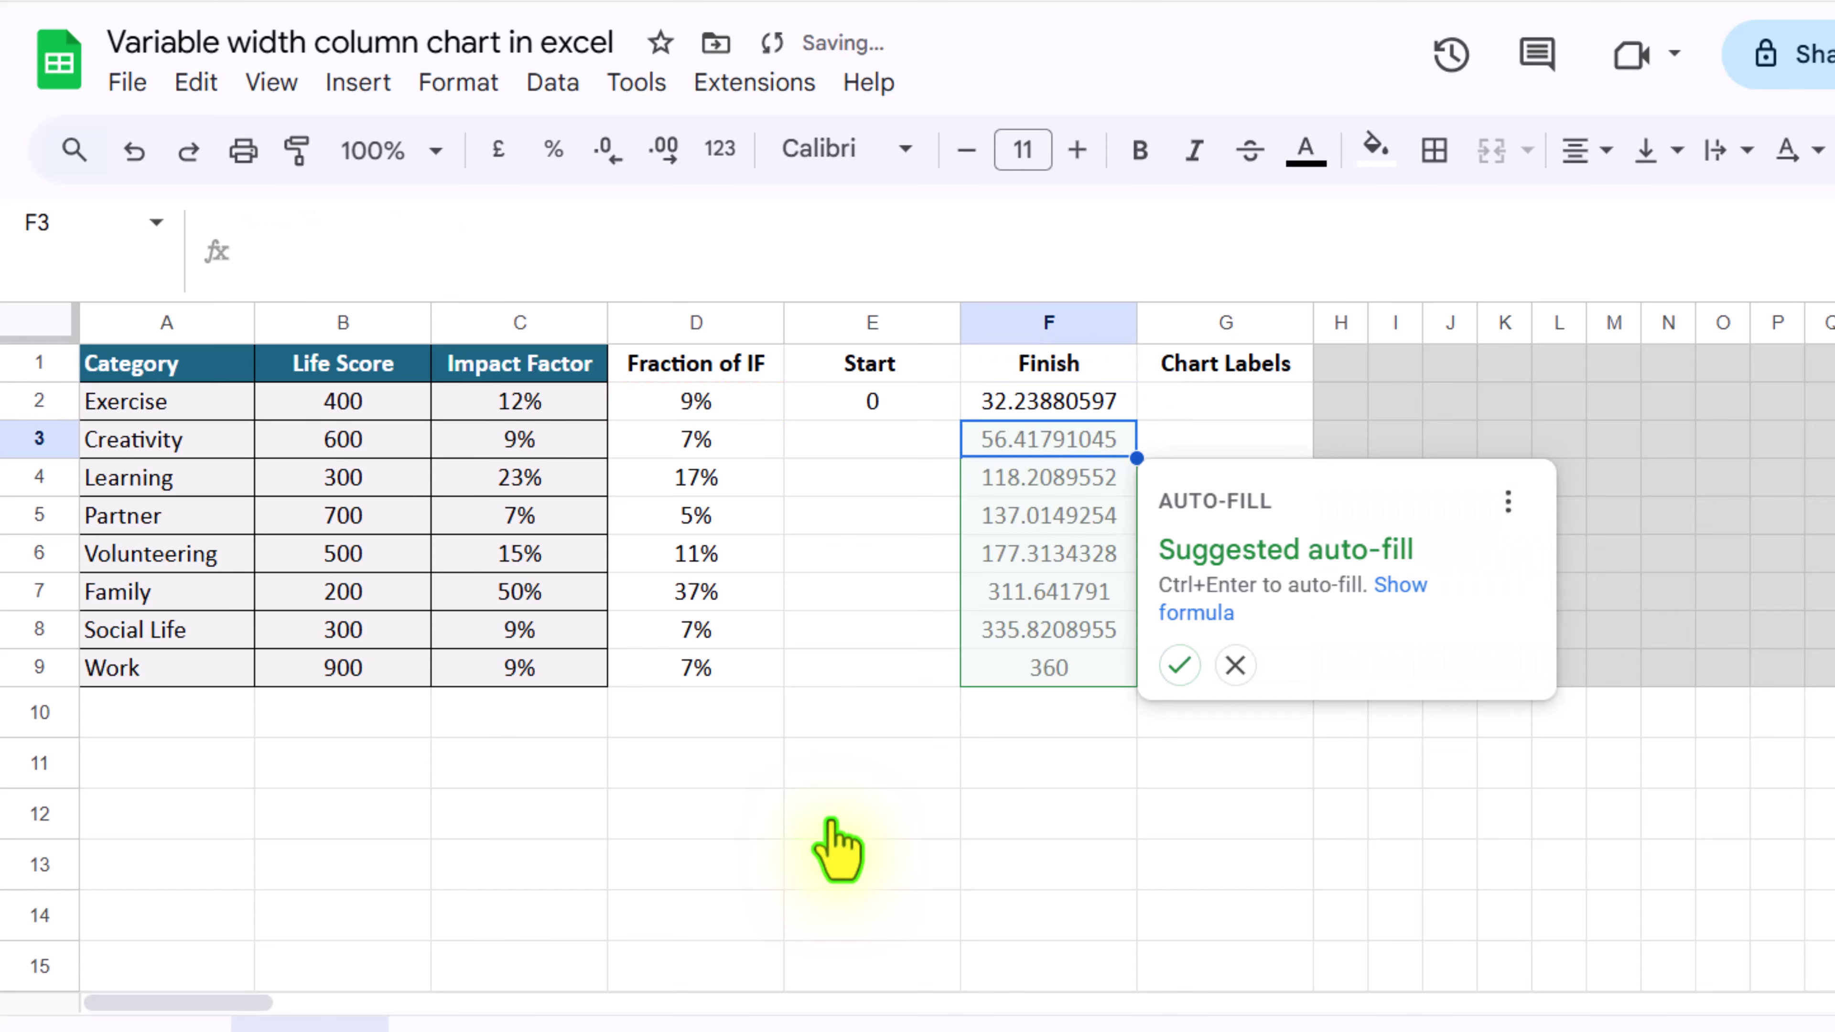
pyautogui.click(1186, 661)
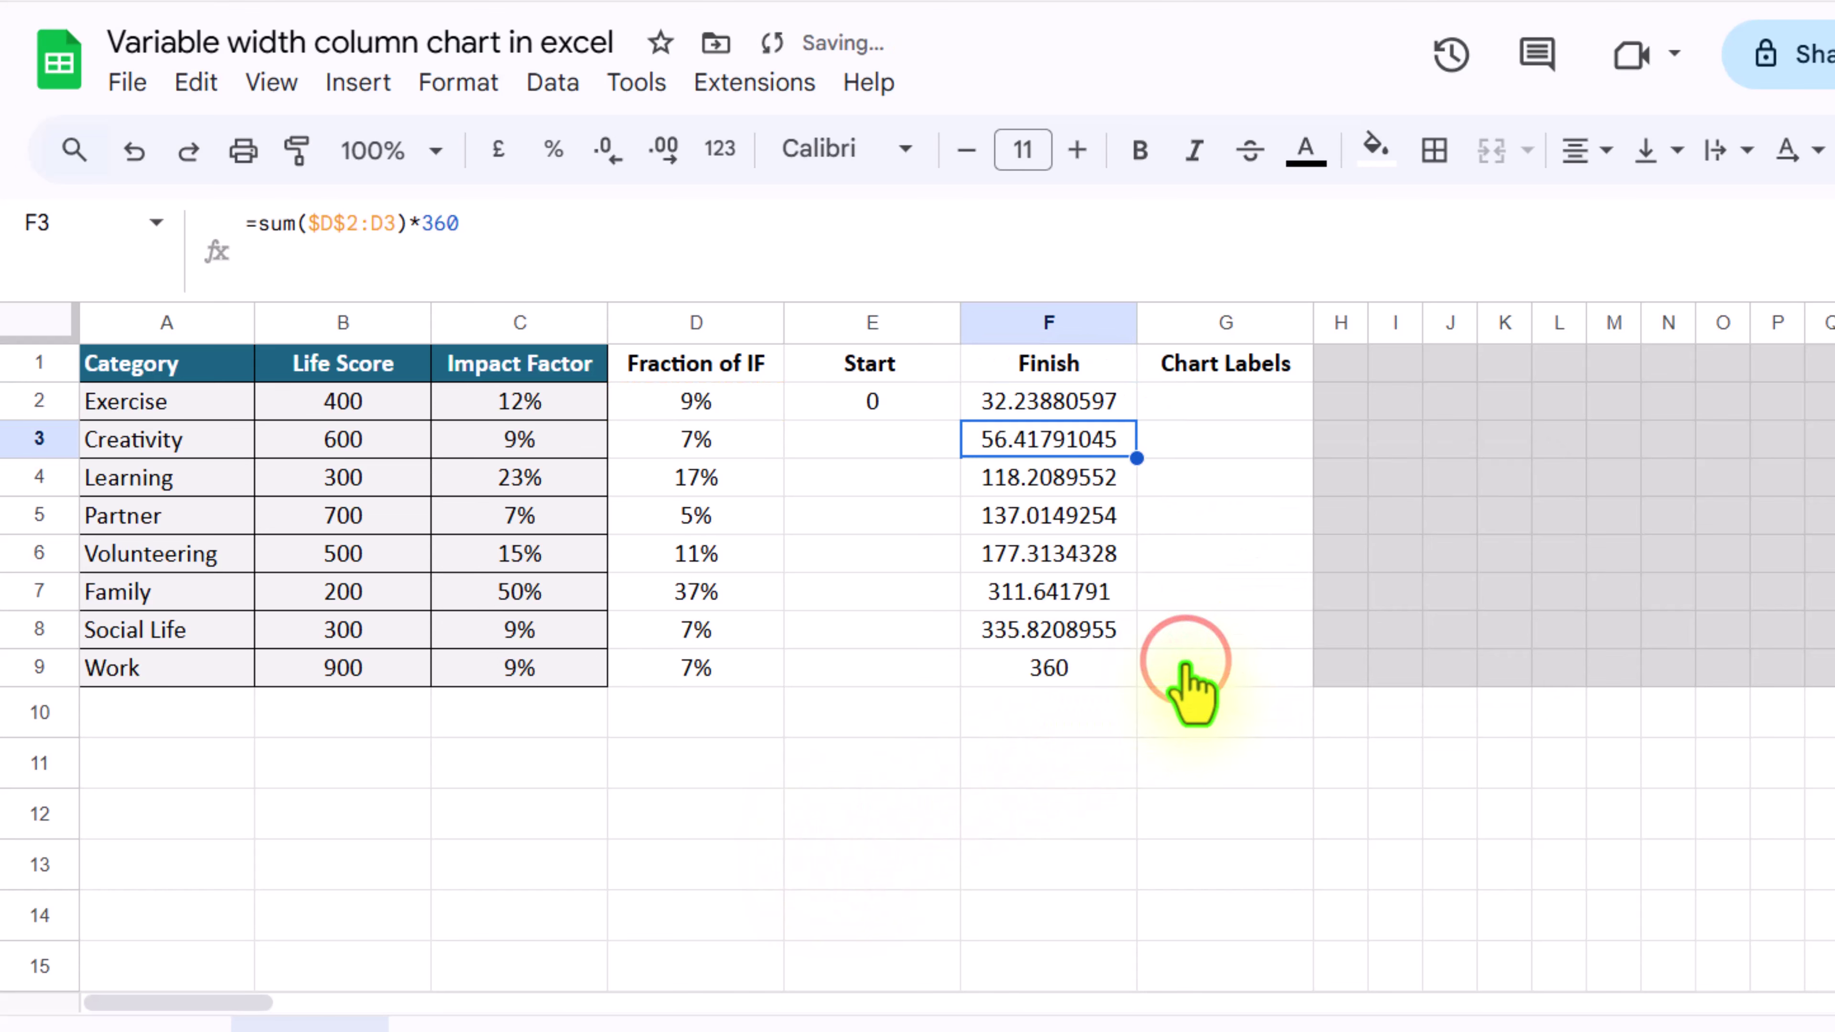
# Step: Link each remaining Start value to the previous row's Finish with =F2 in E3, filled down to E9
pyautogui.click(903, 454)
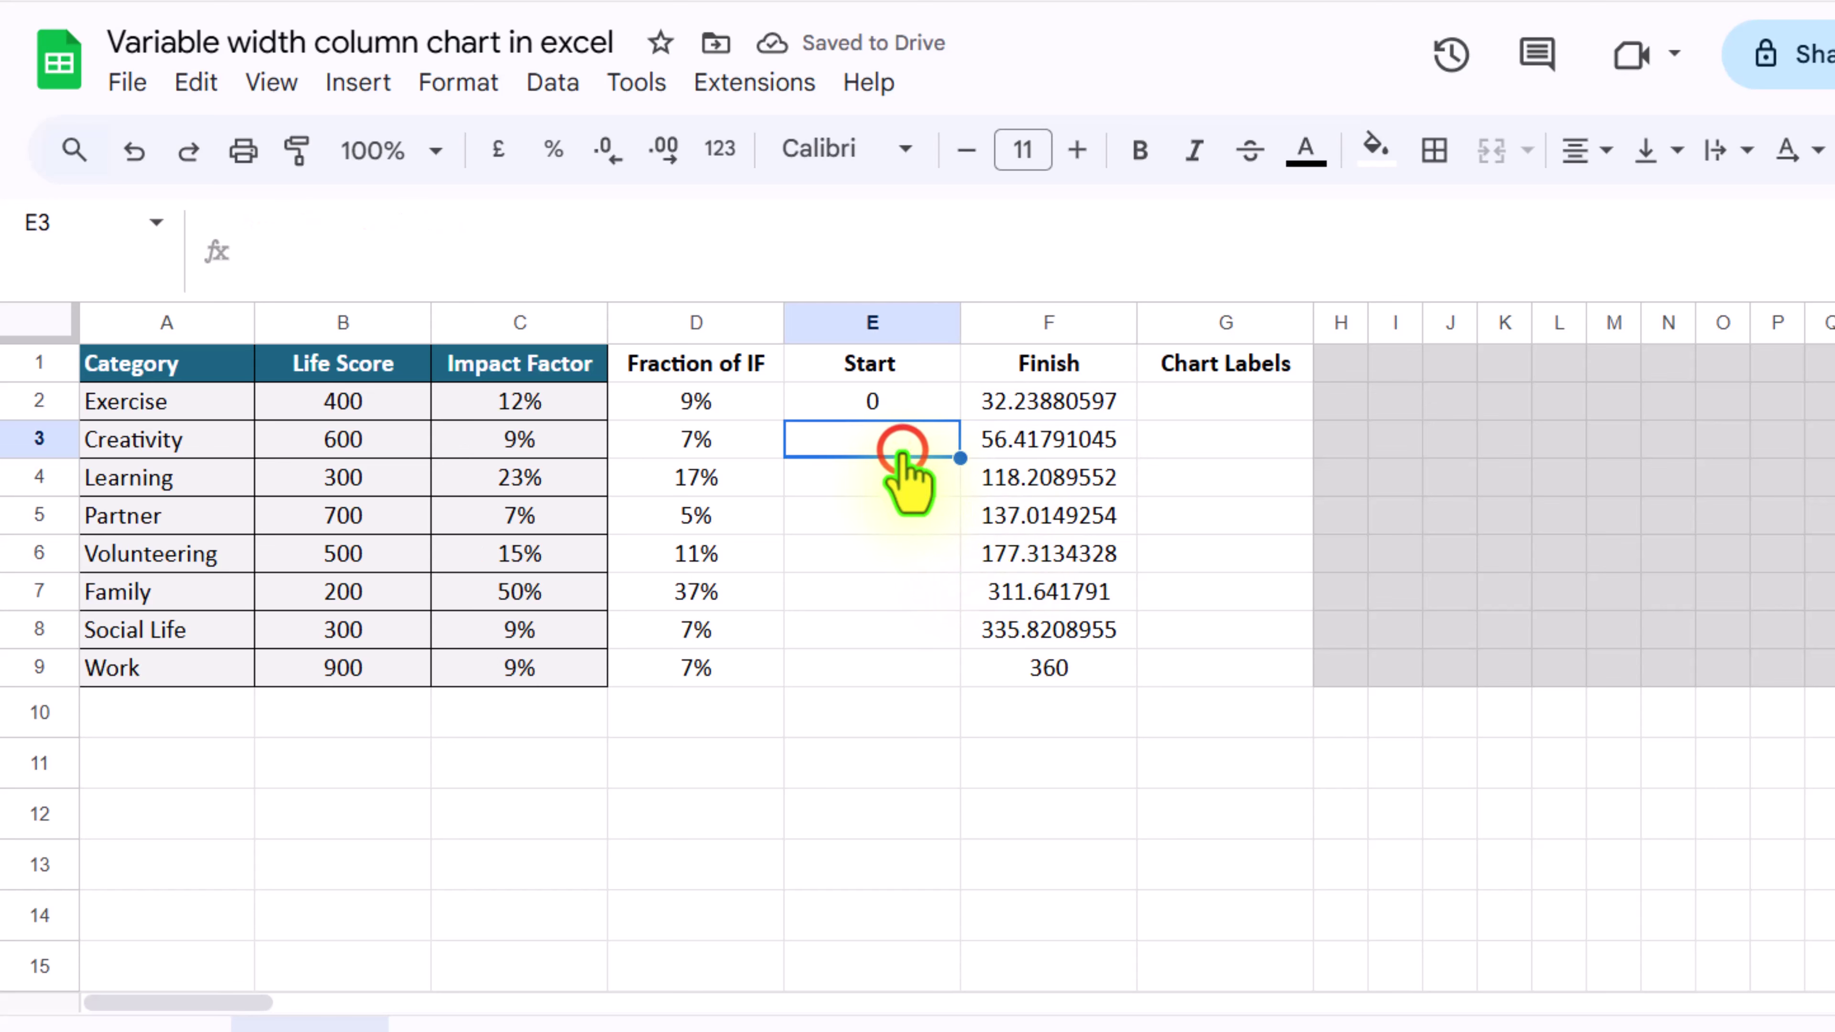
pyautogui.write('=')
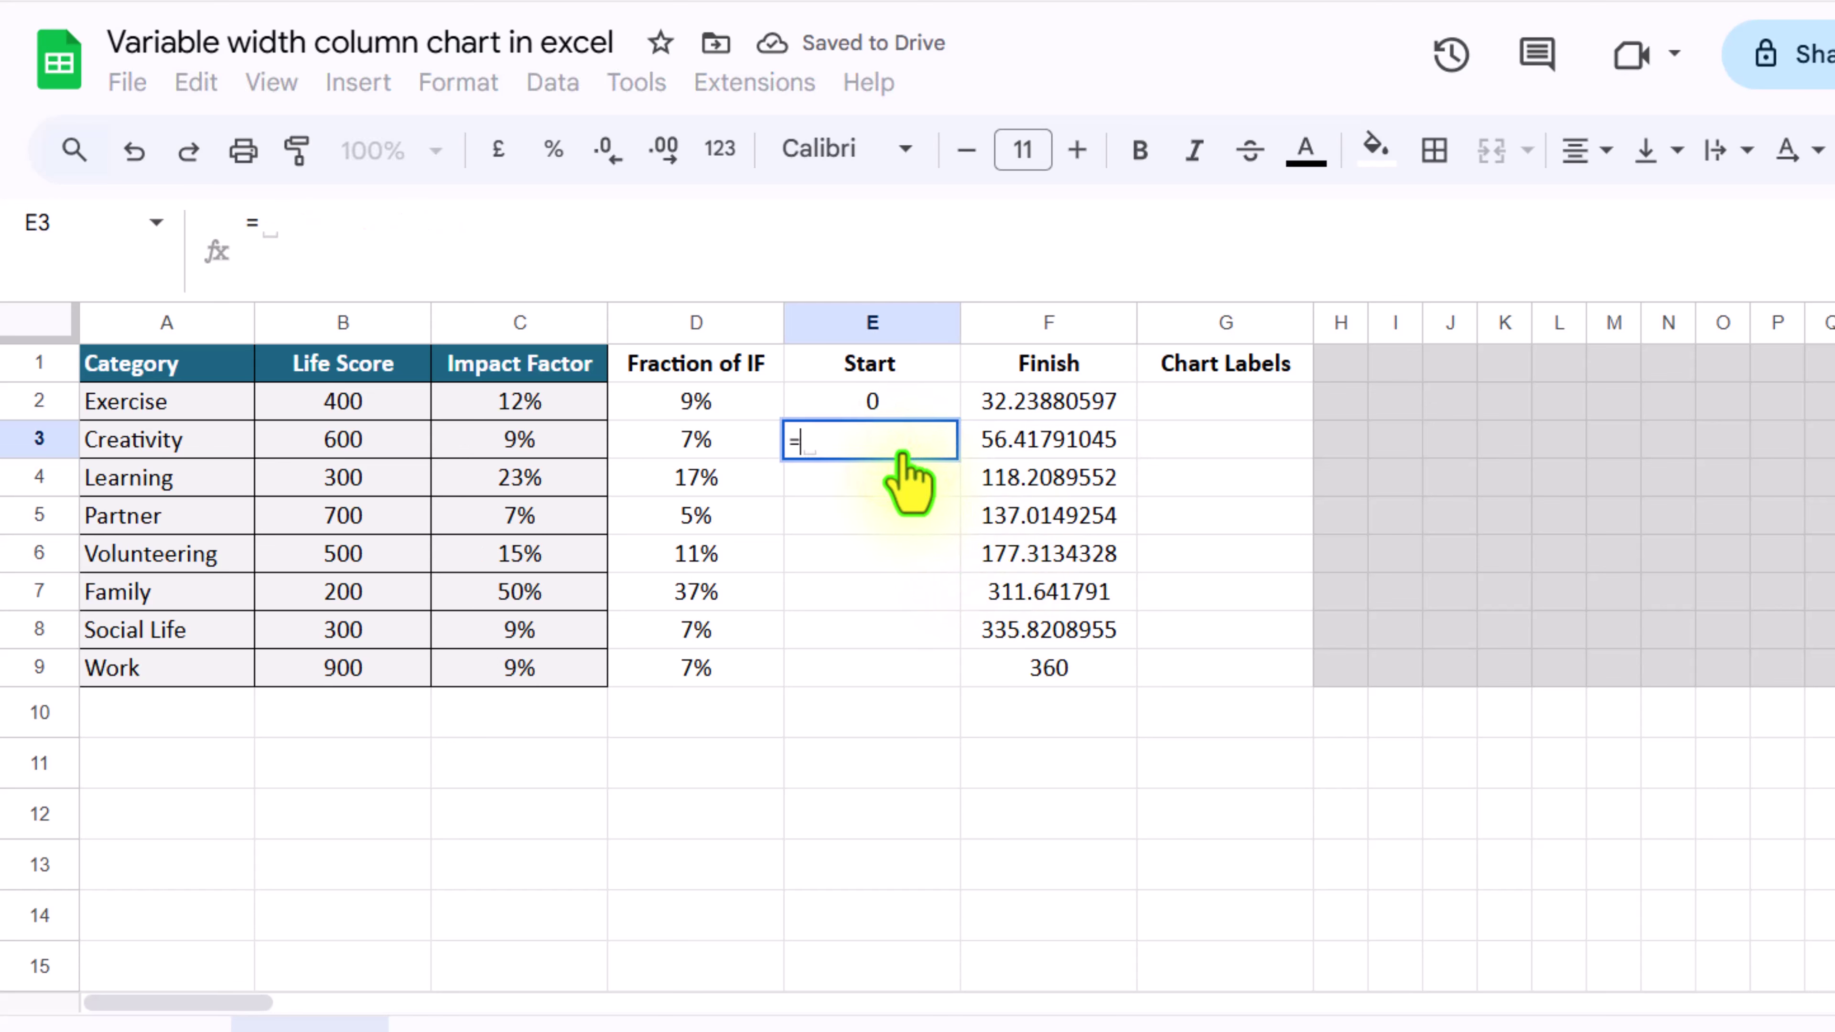
pyautogui.click(1016, 403)
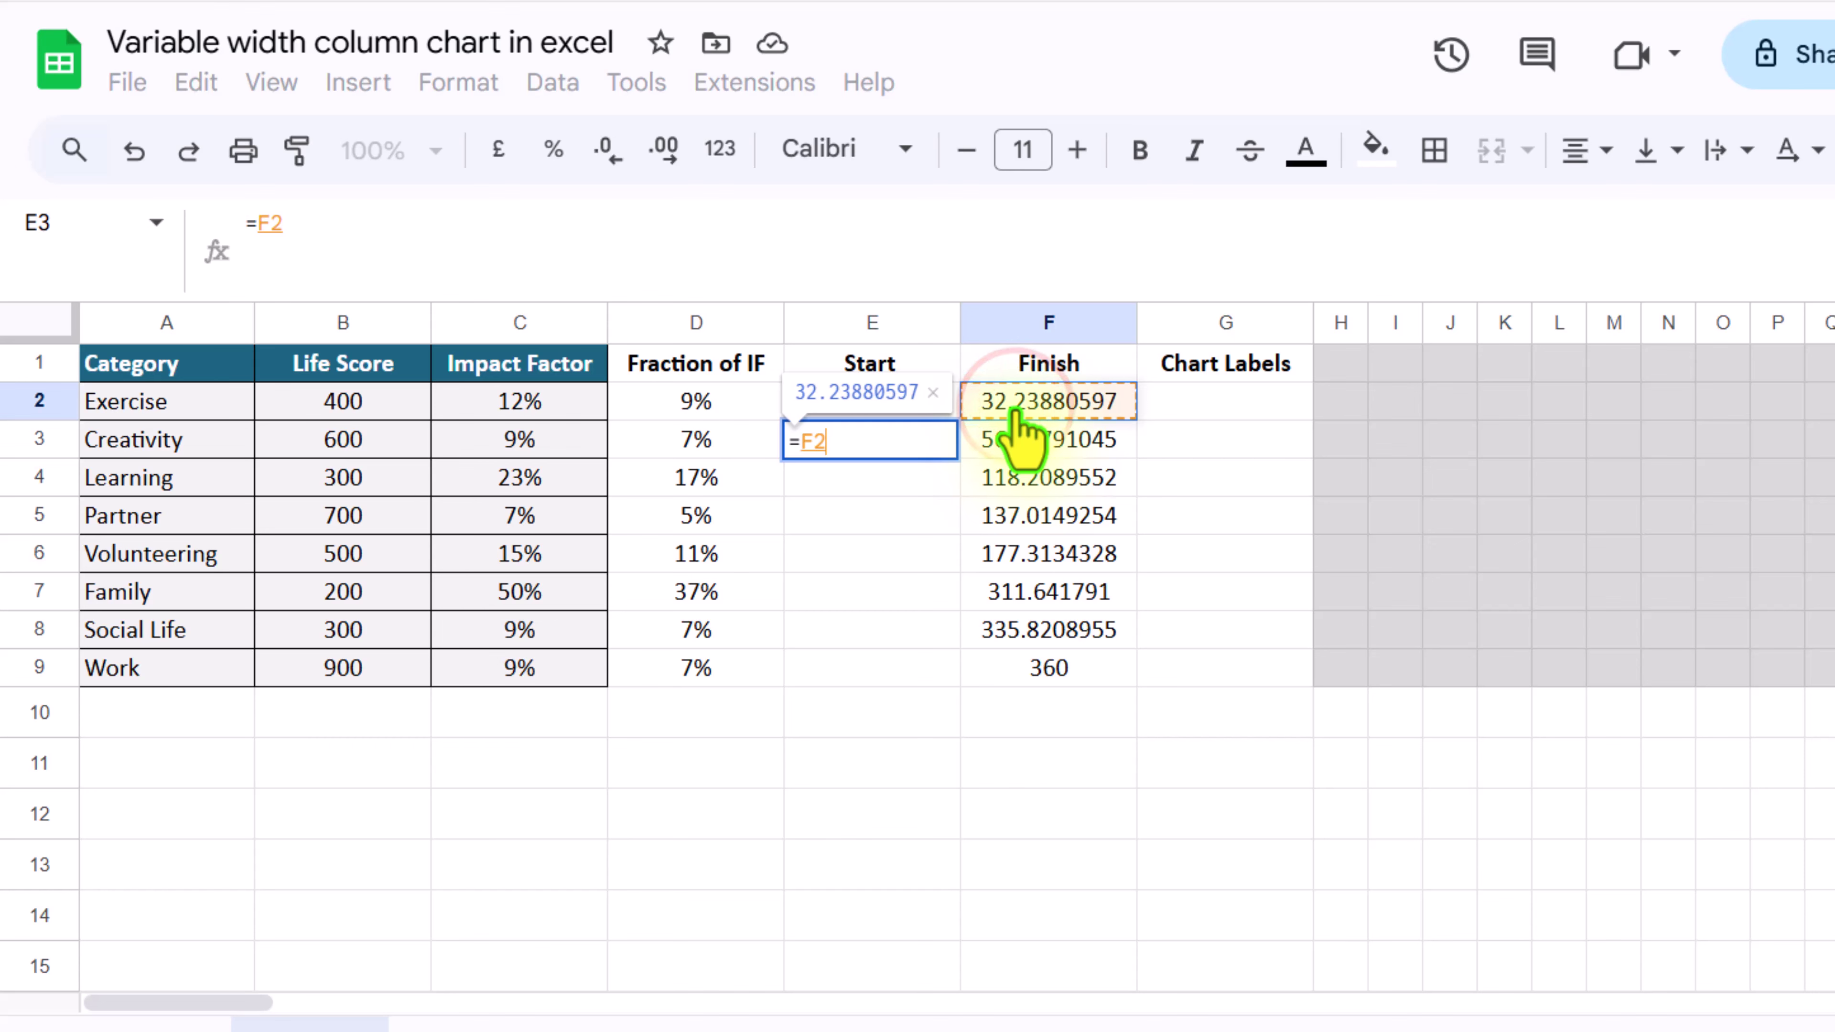
pyautogui.press('Return')
pyautogui.click(1007, 700)
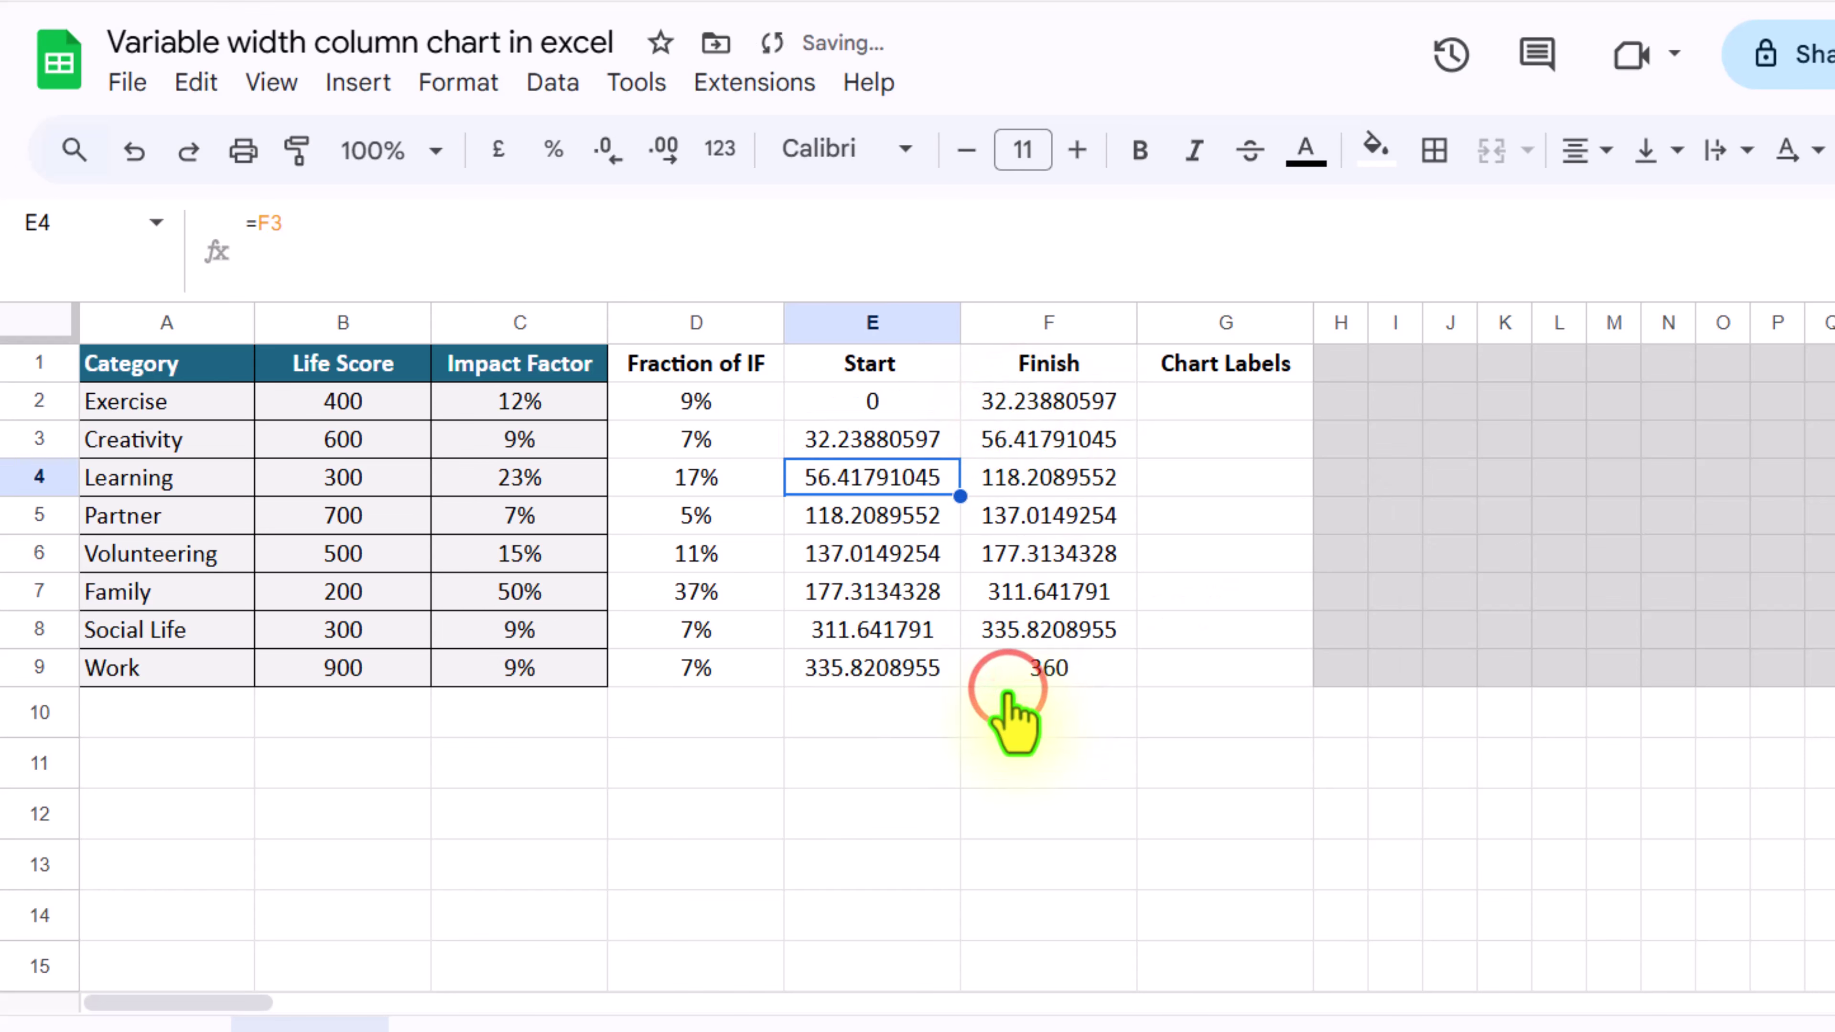
# Step: Fill the Chart Labels column with the category names using =A2 in G2, extended down to G9
pyautogui.click(1229, 407)
pyautogui.write('=')
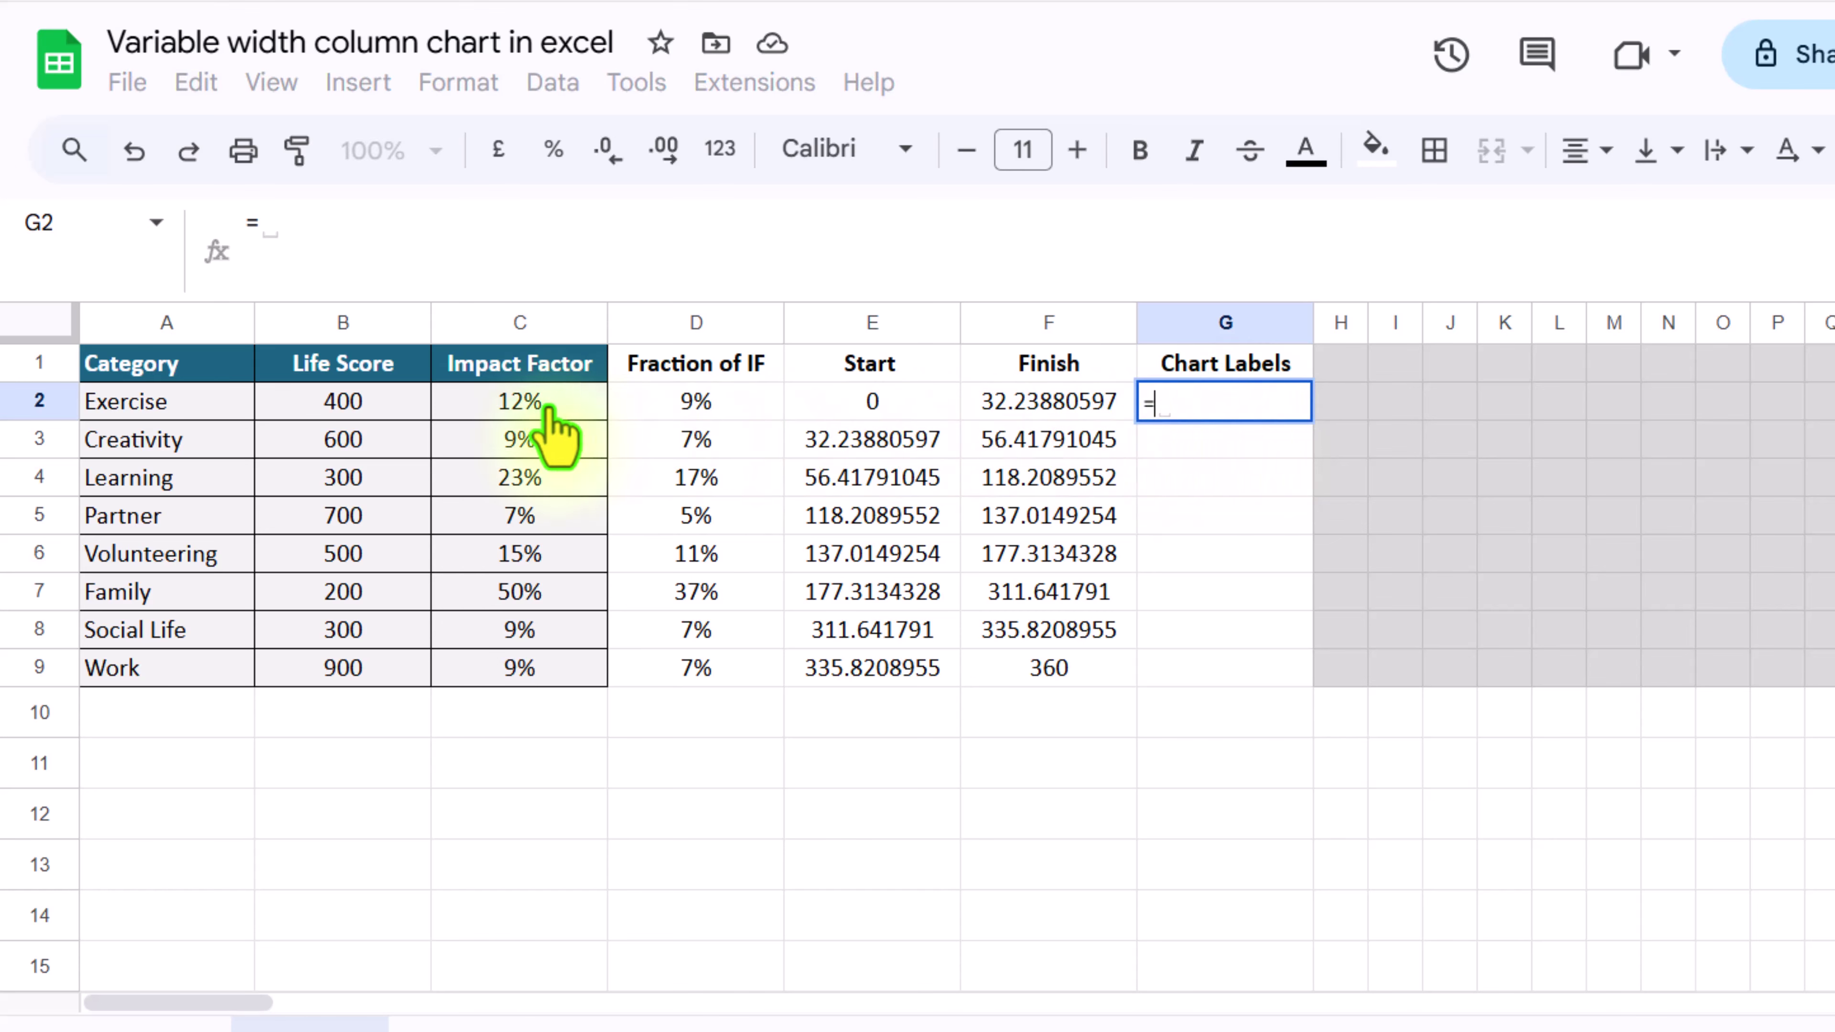
pyautogui.click(166, 405)
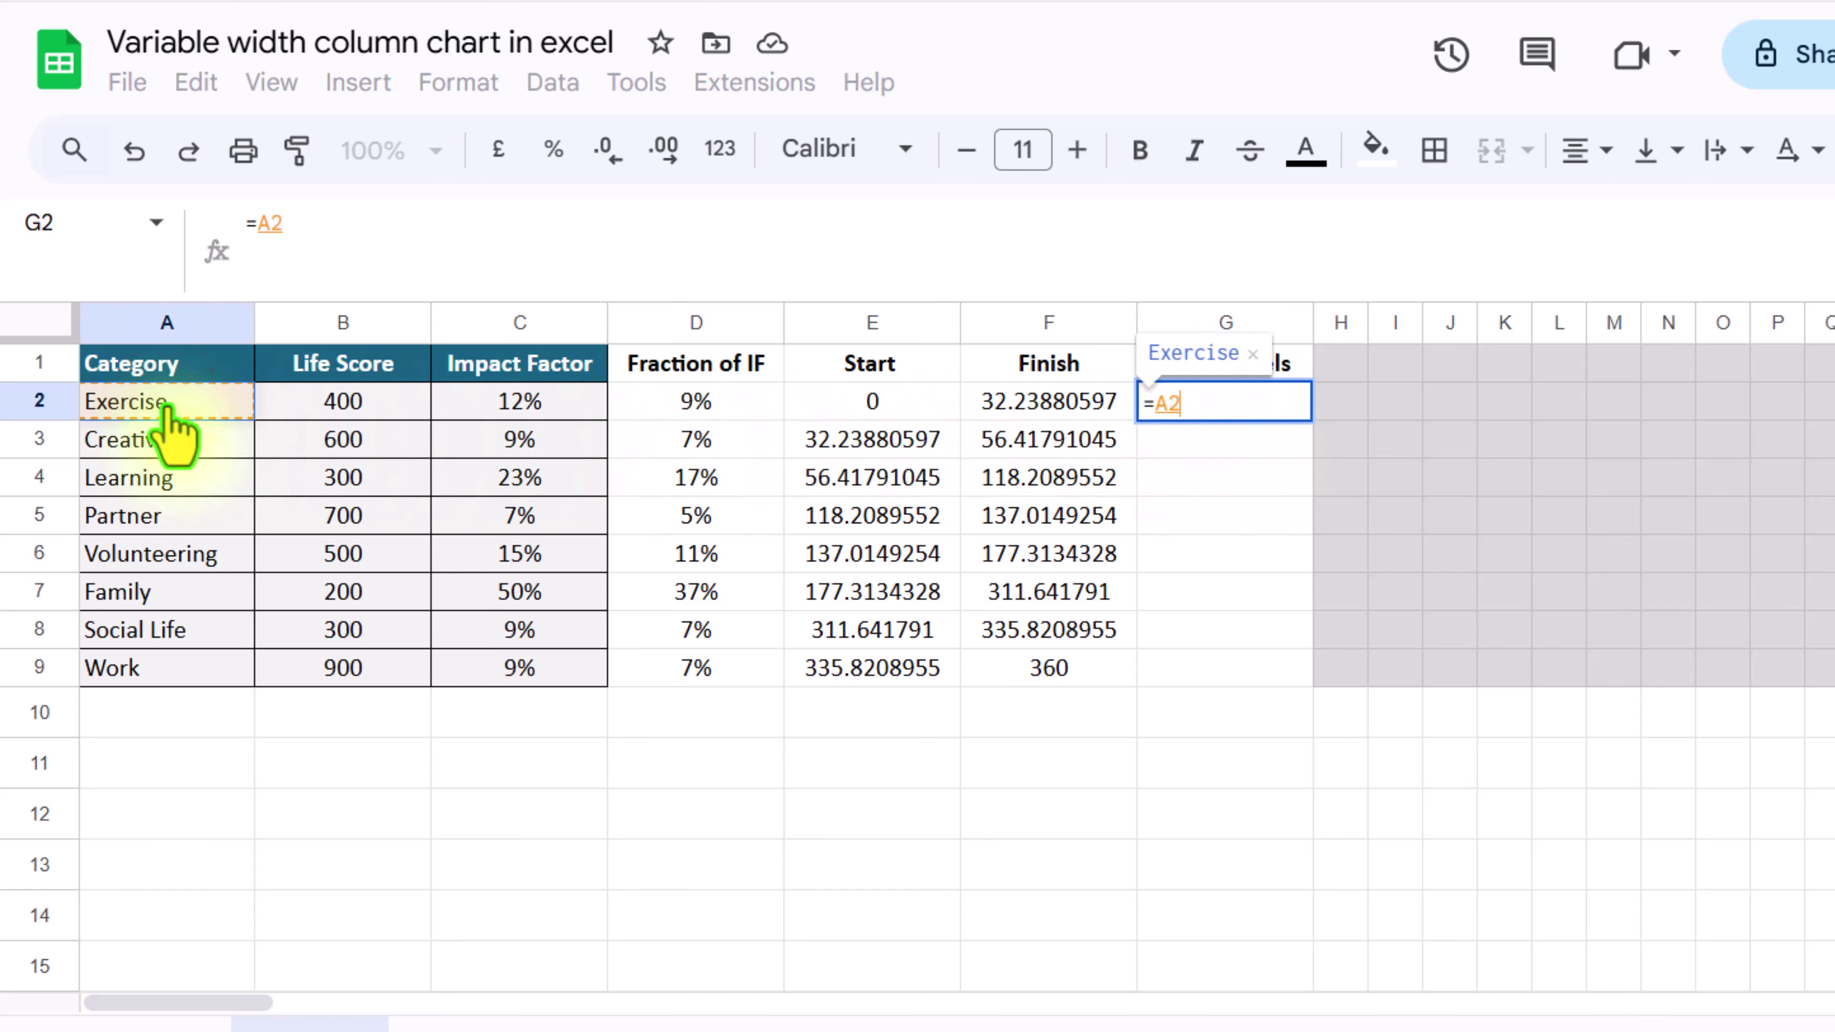
pyautogui.press('Return')
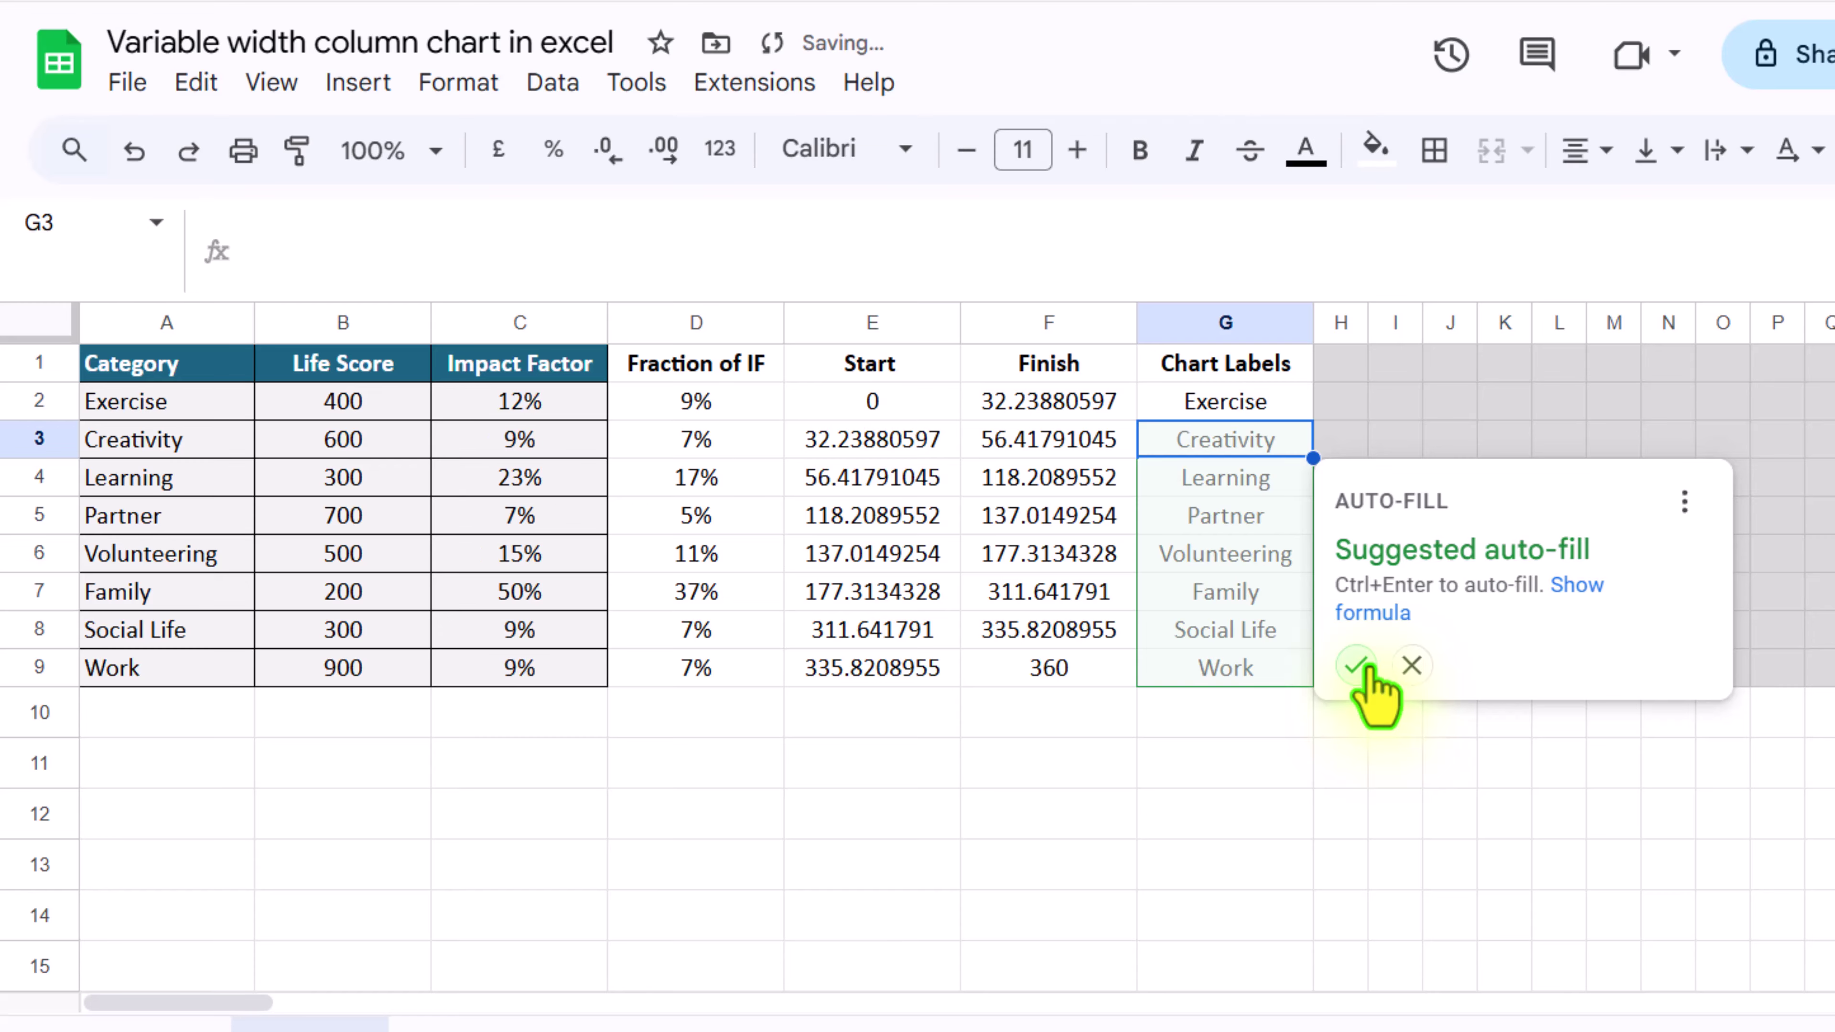
pyautogui.click(1357, 666)
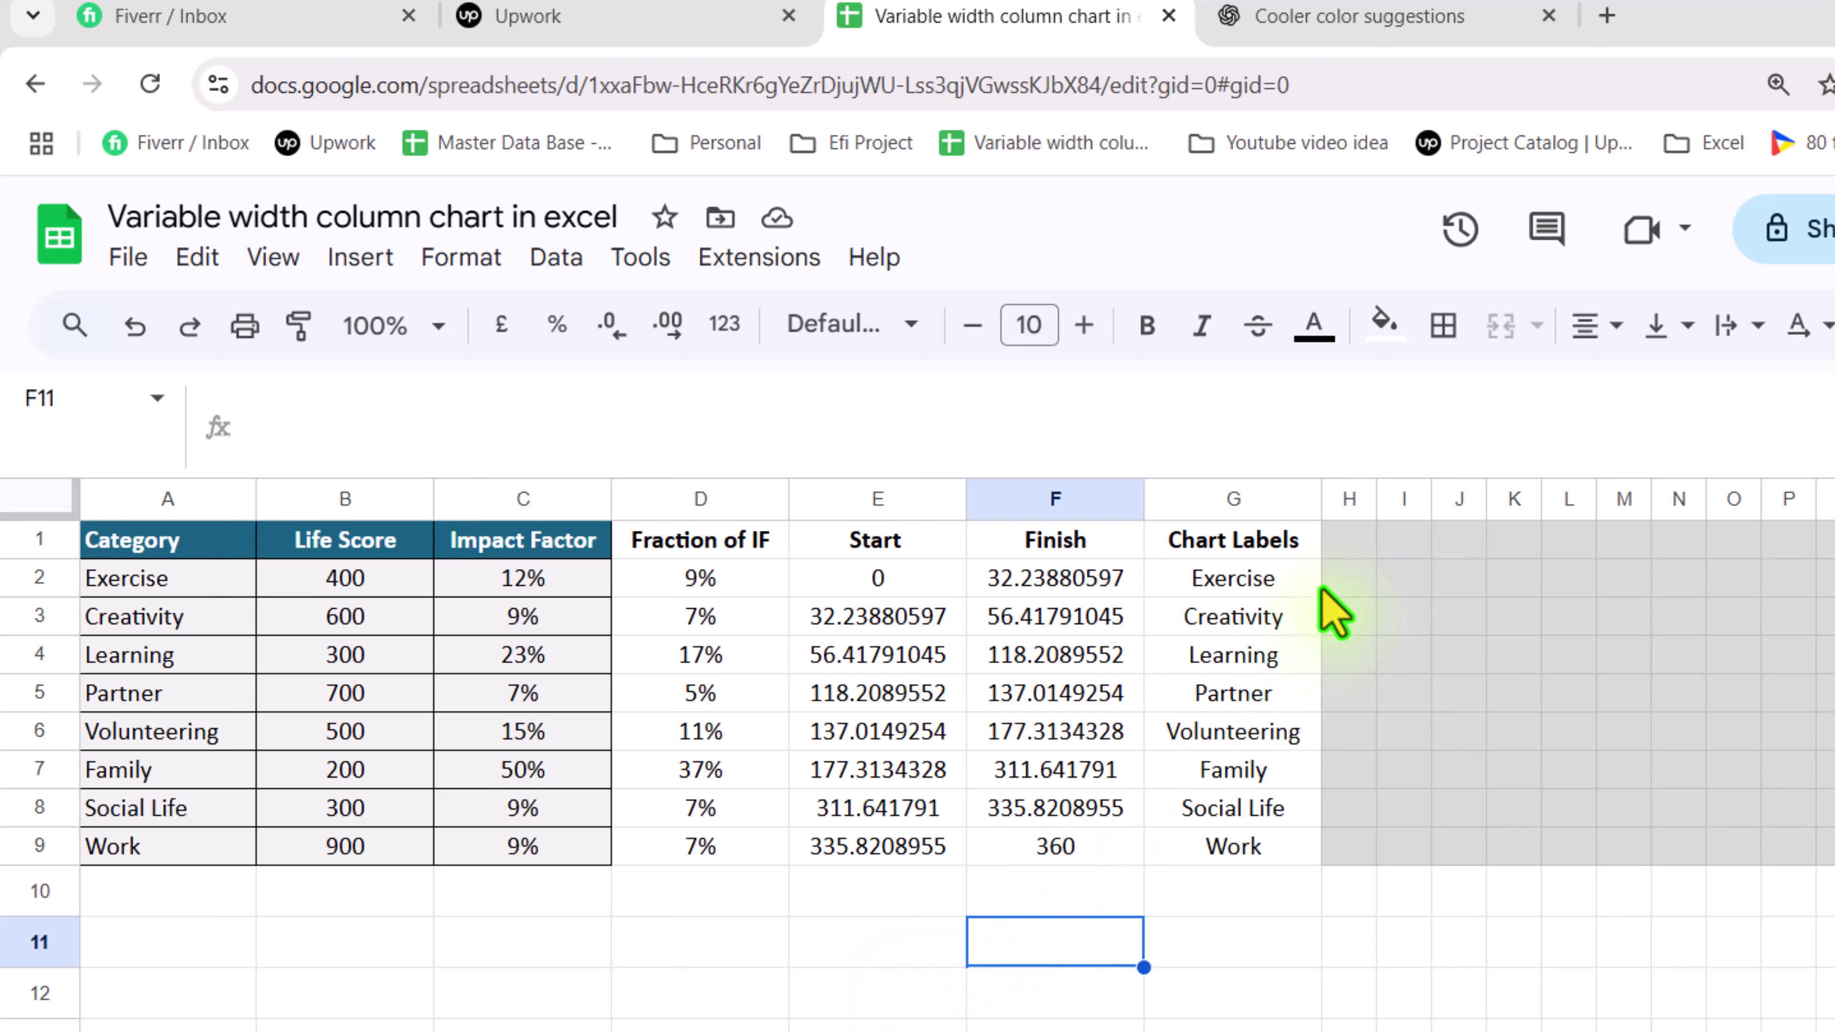
# Step: Generate the 0–360 degree header row with =sequence(1,361,0,1) in H1
pyautogui.click(1357, 550)
pyautogui.click(1117, 454)
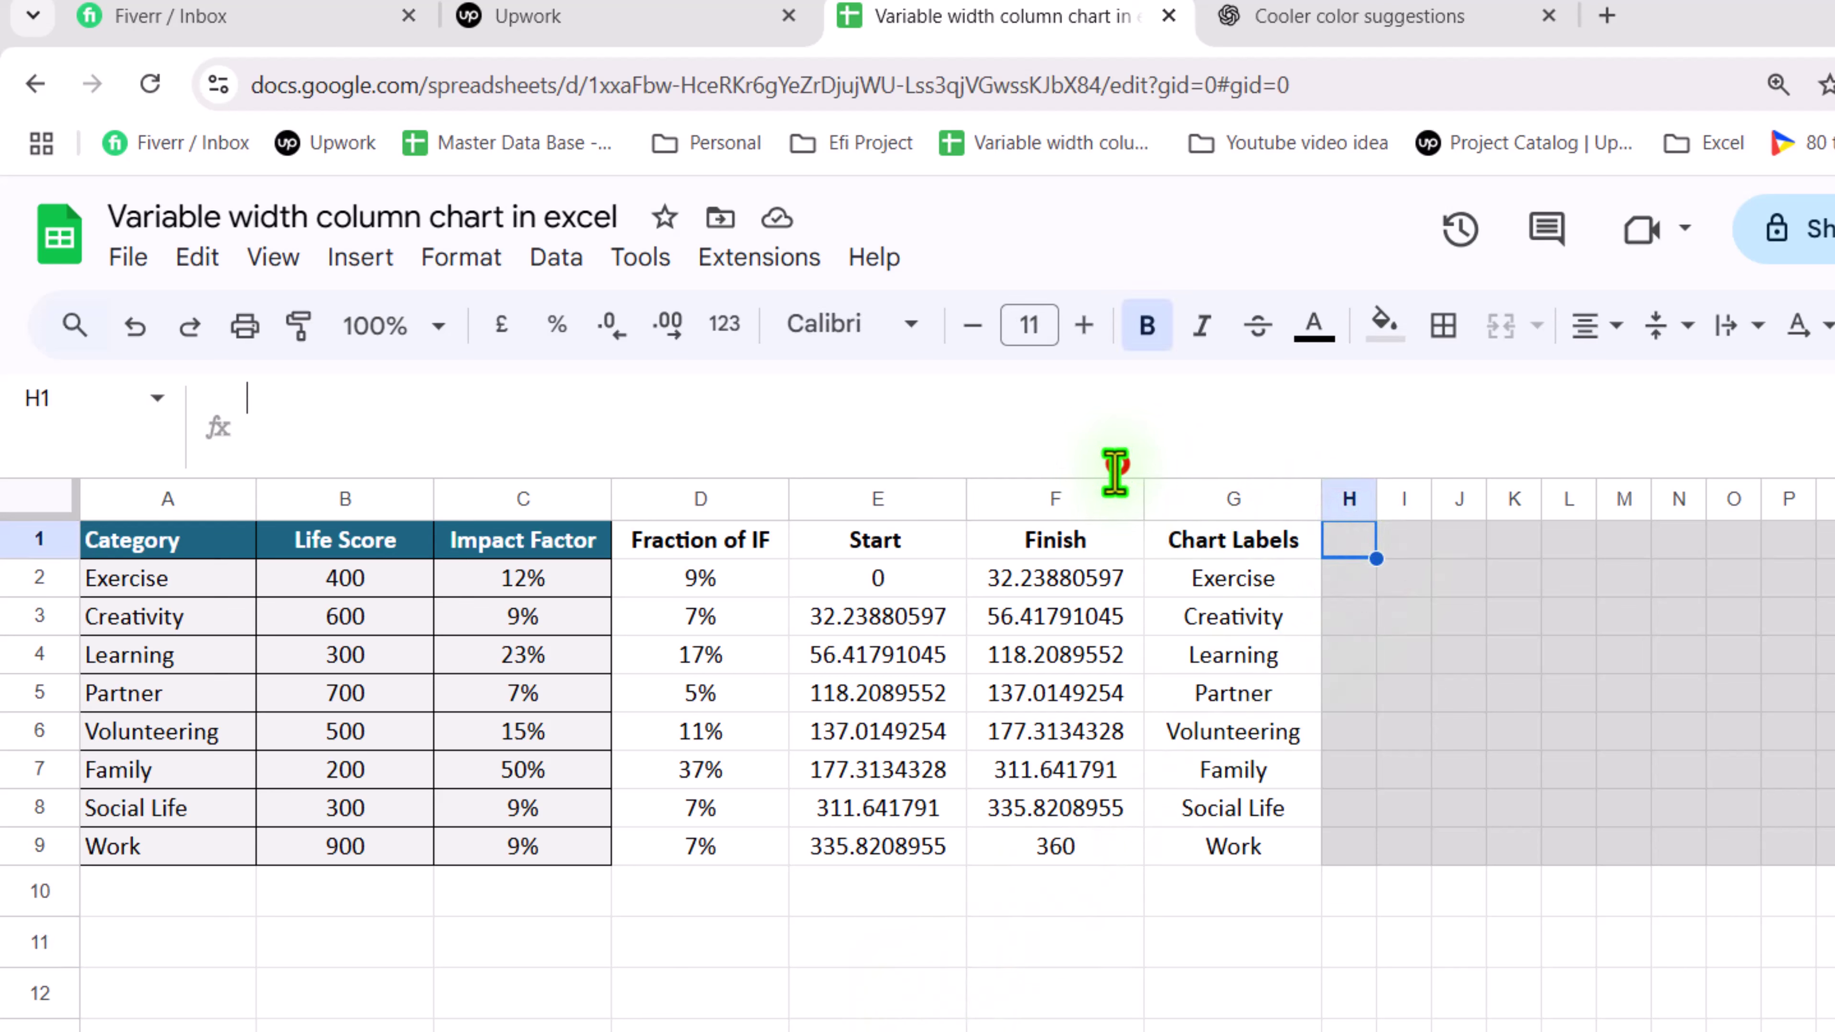
pyautogui.write('=seq')
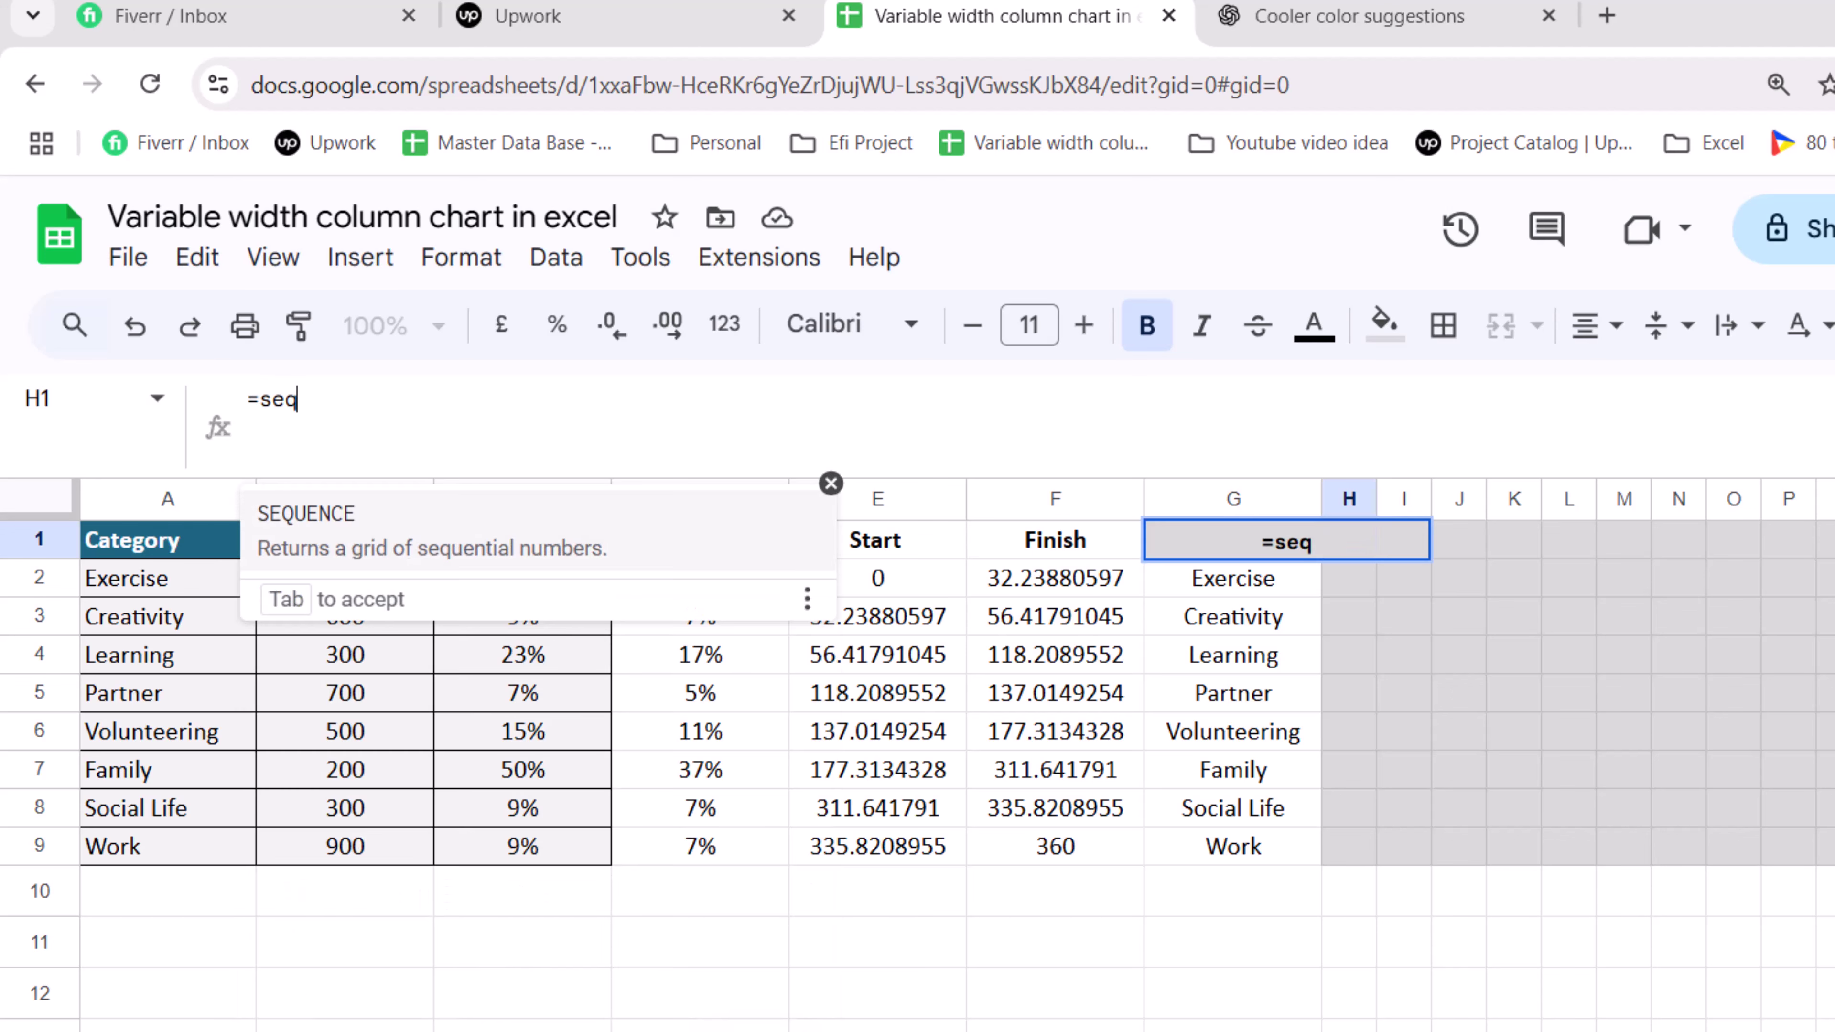
pyautogui.press('Tab')
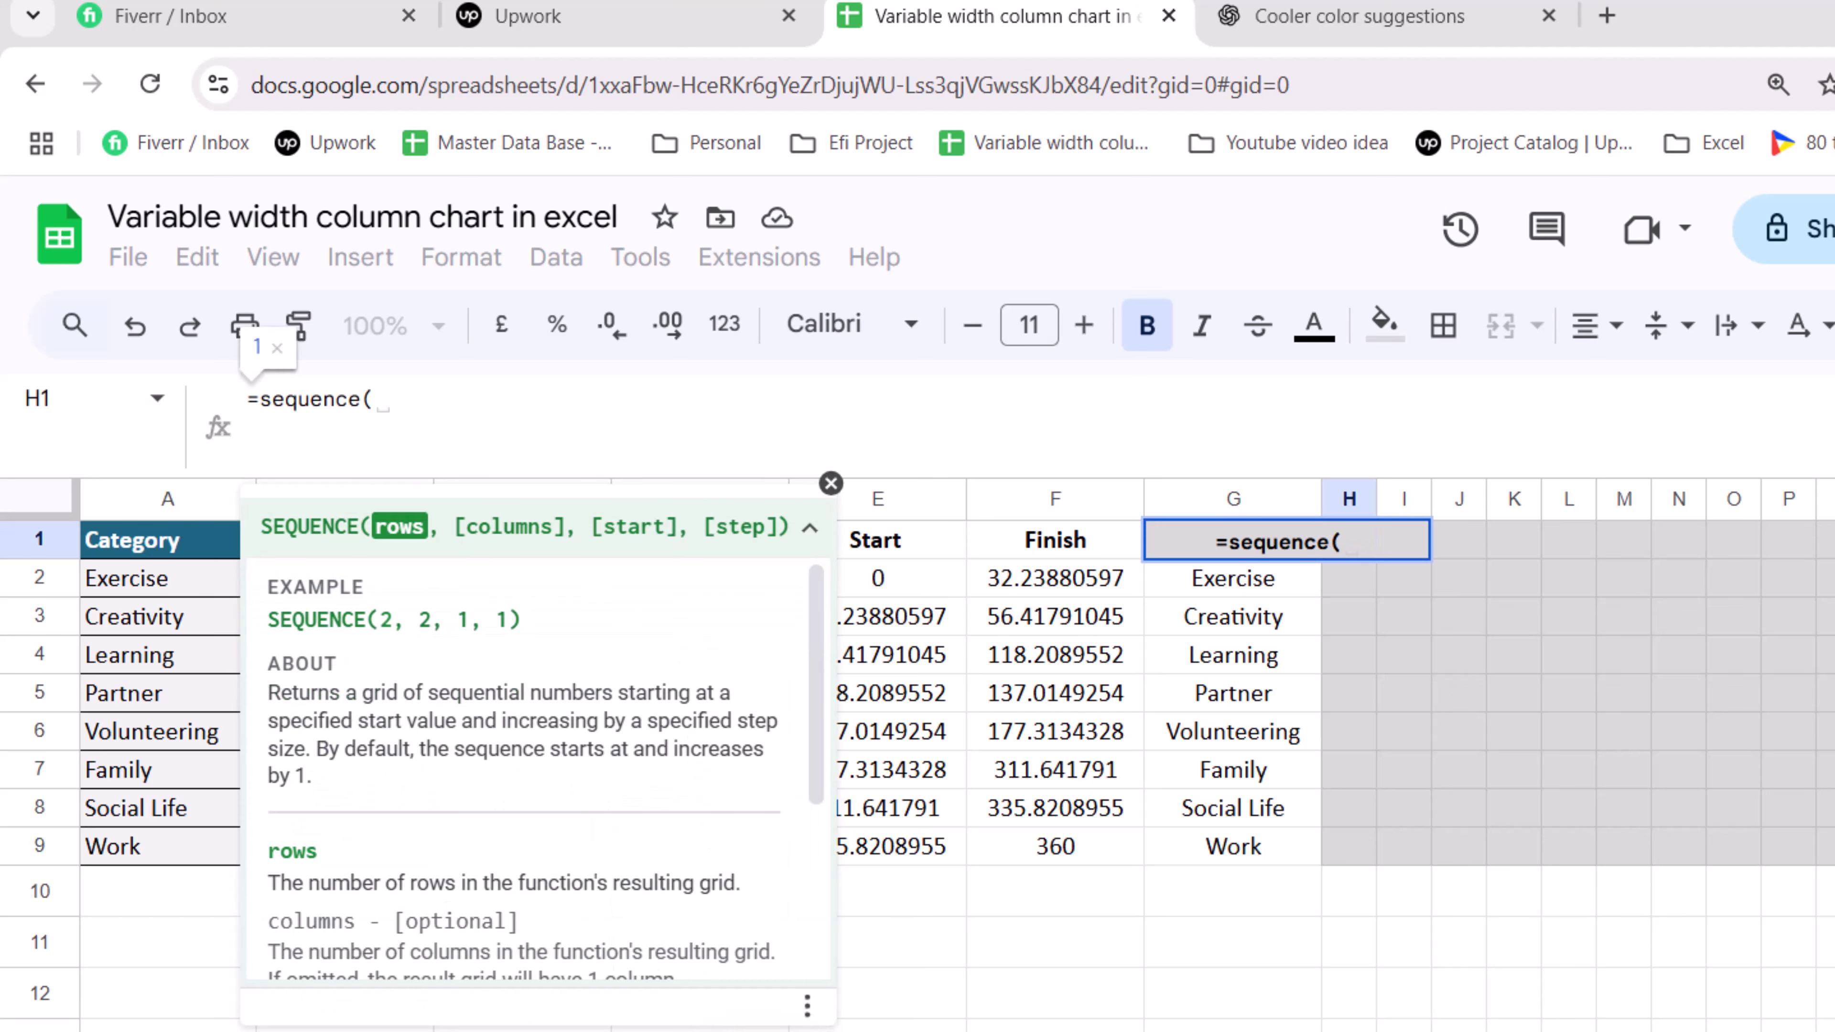
pyautogui.write('1')
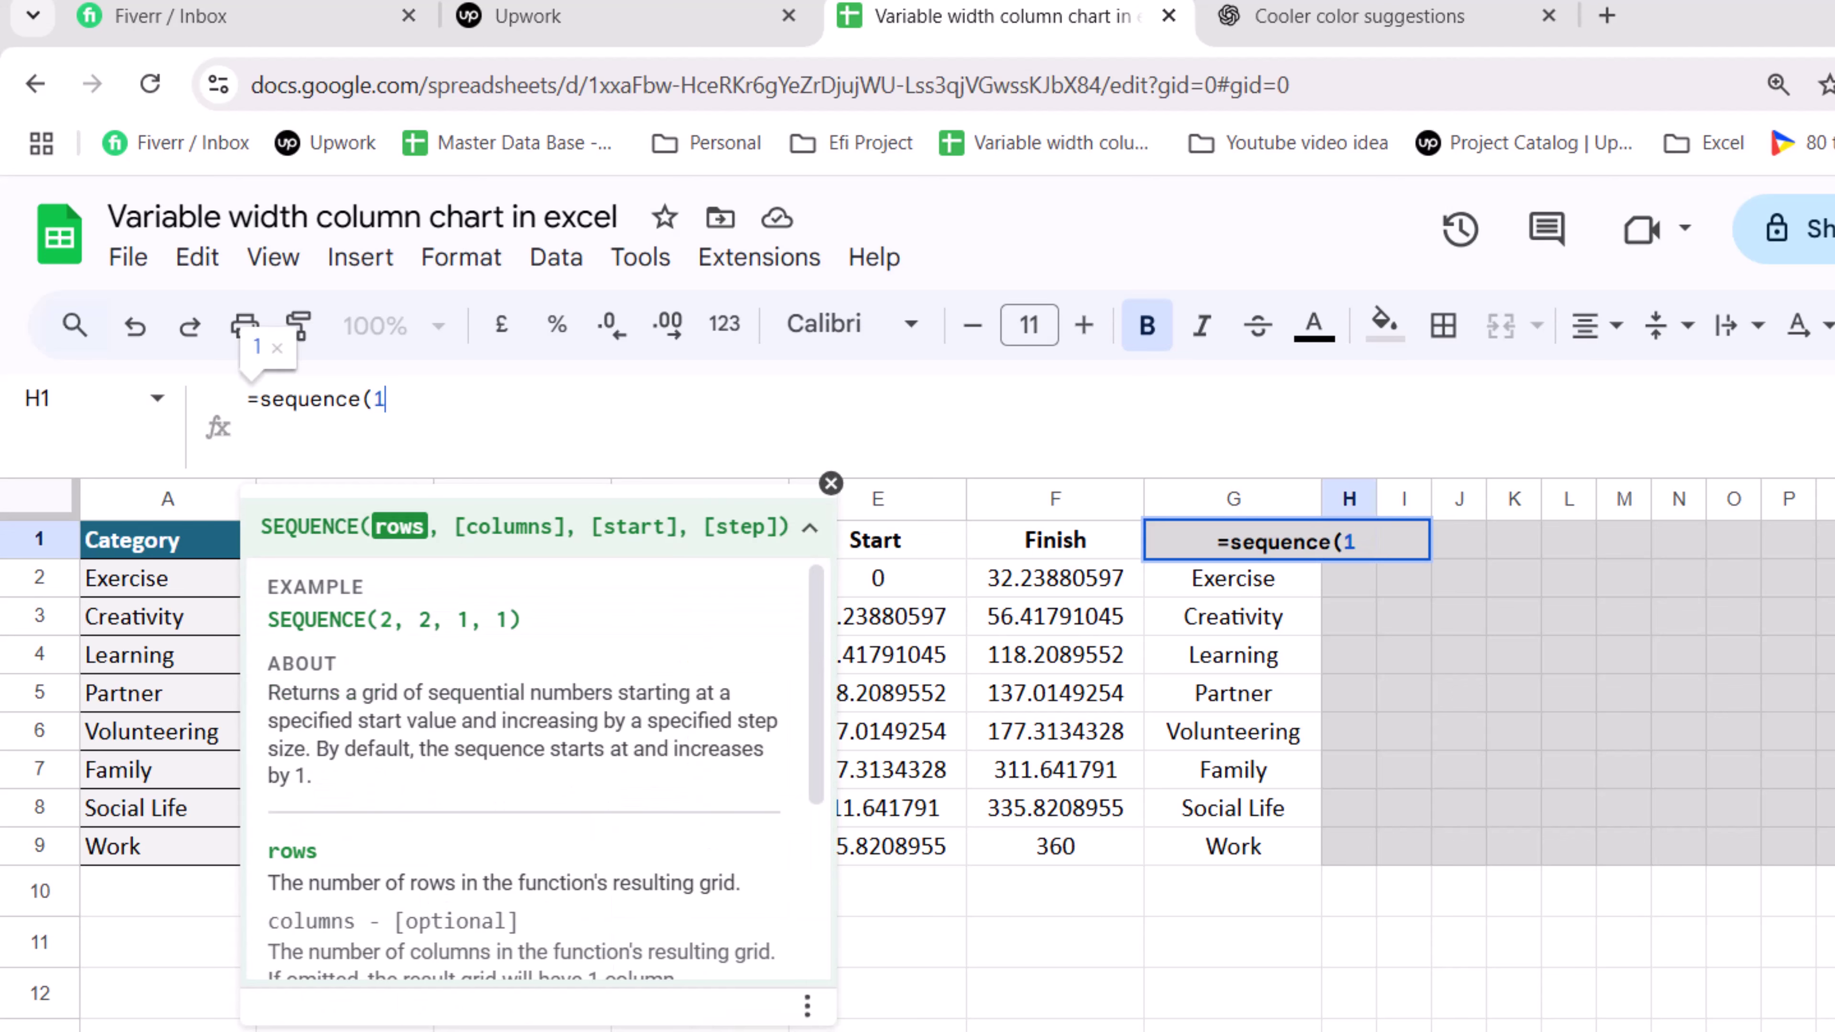
pyautogui.write(',')
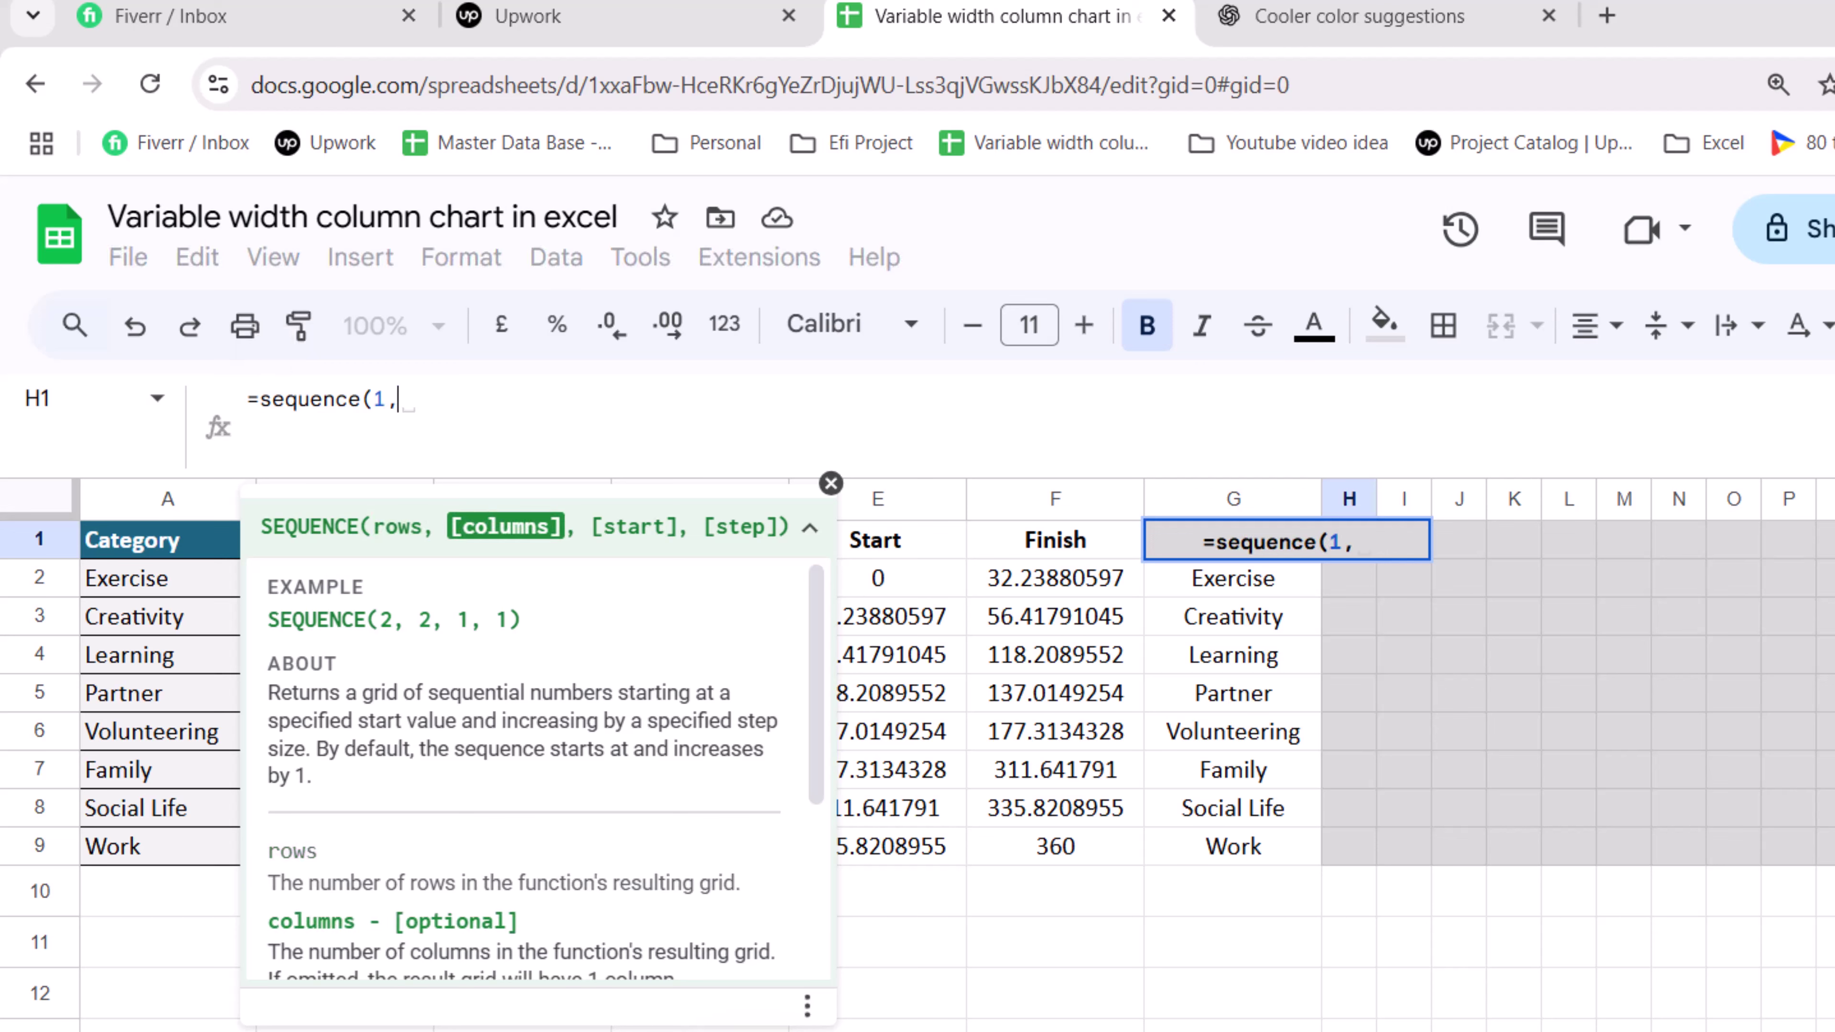
pyautogui.write('361,')
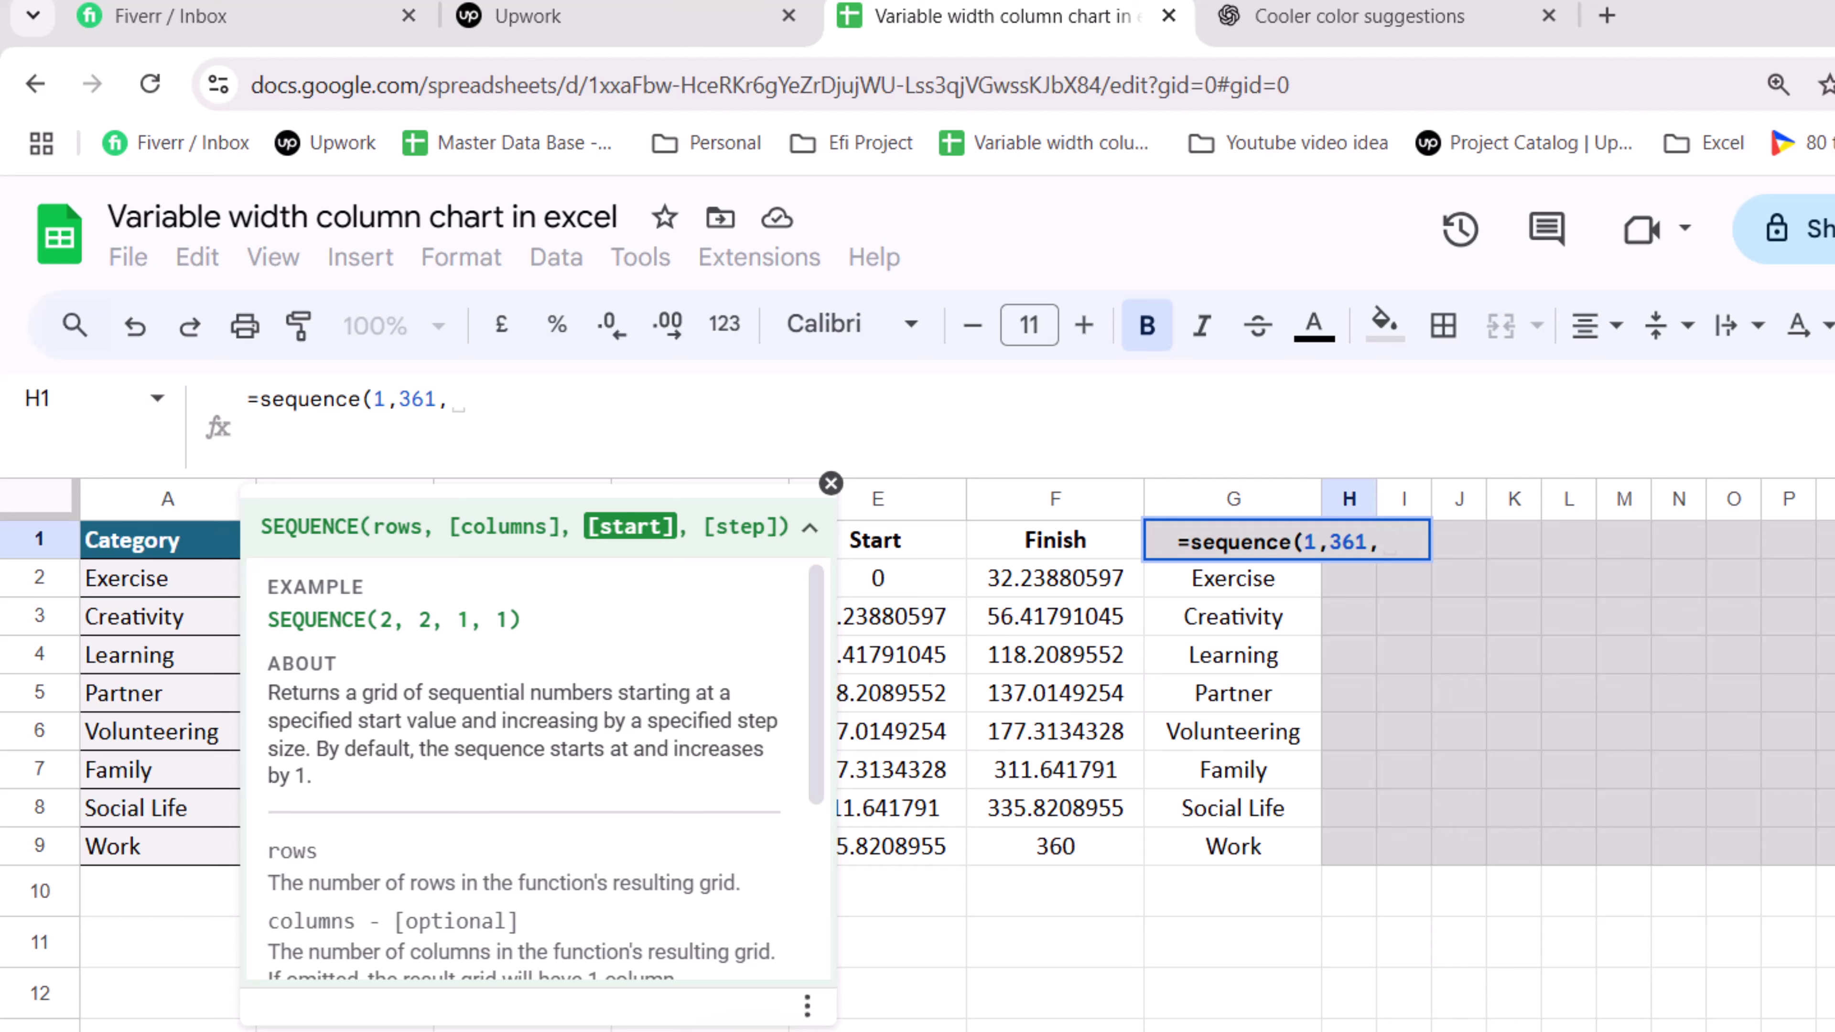
pyautogui.write('0,')
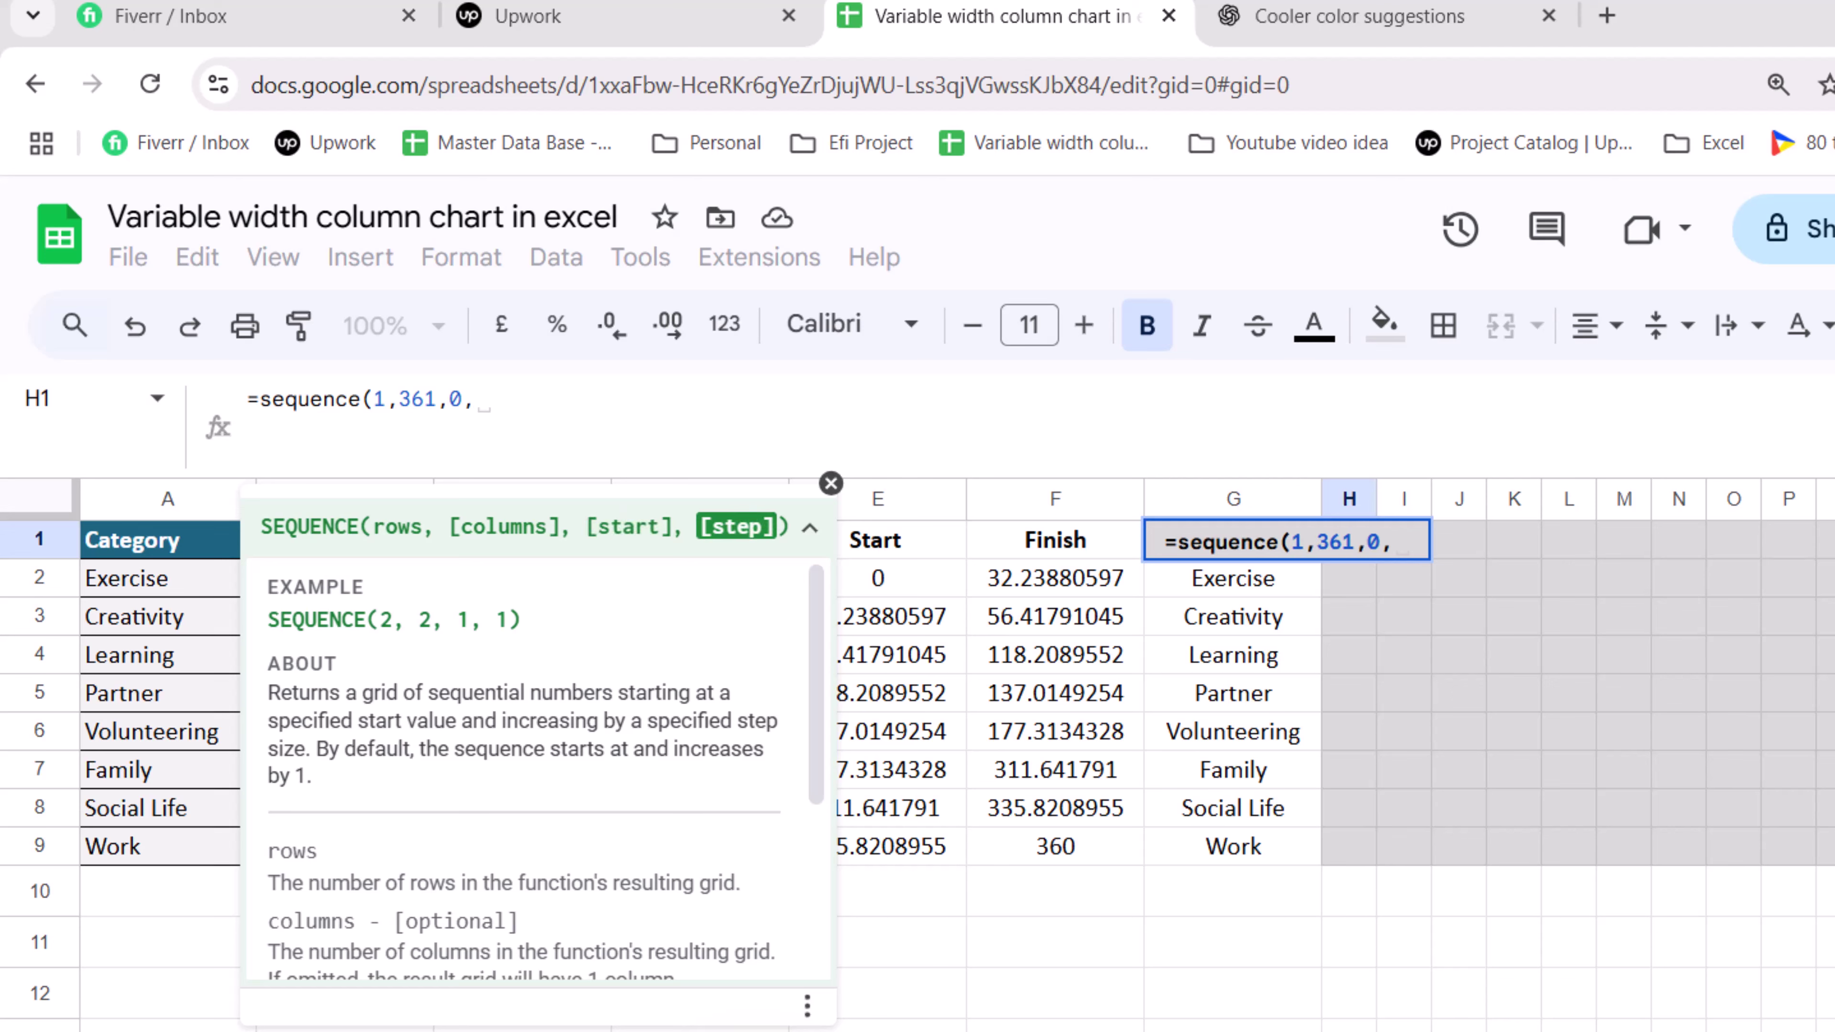
pyautogui.write('1)')
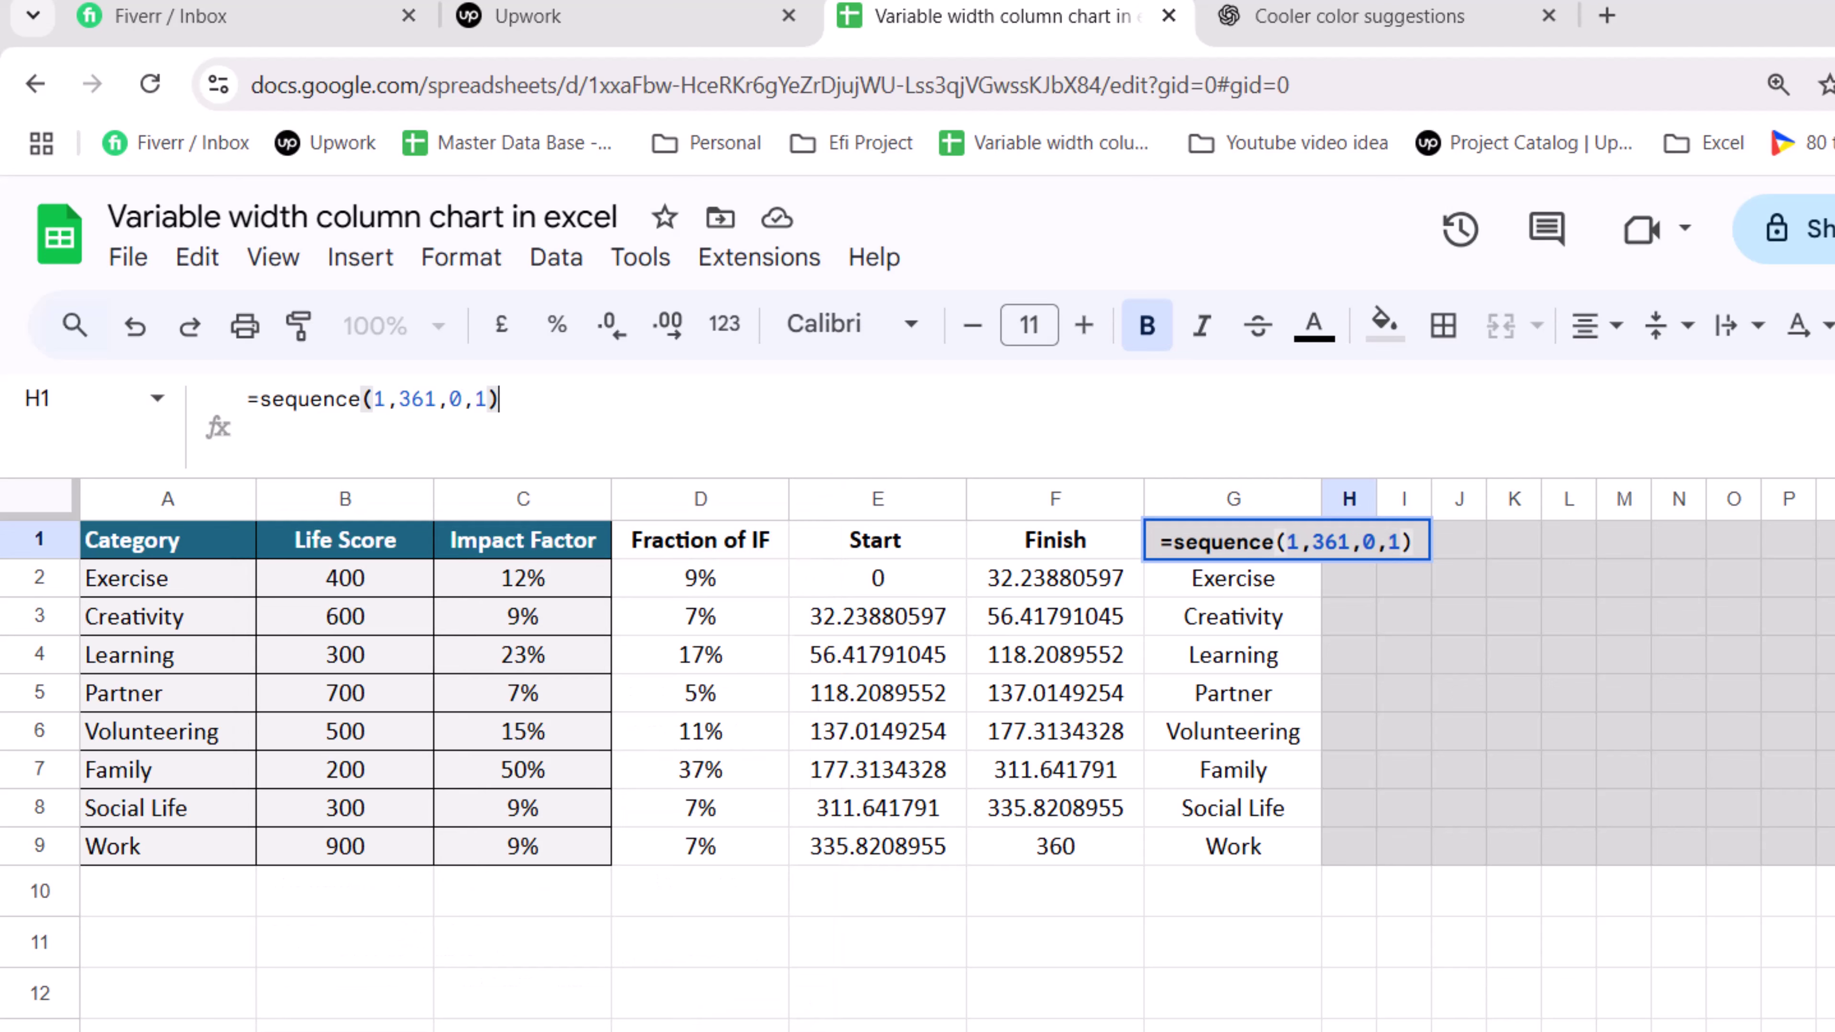
pyautogui.press('Return')
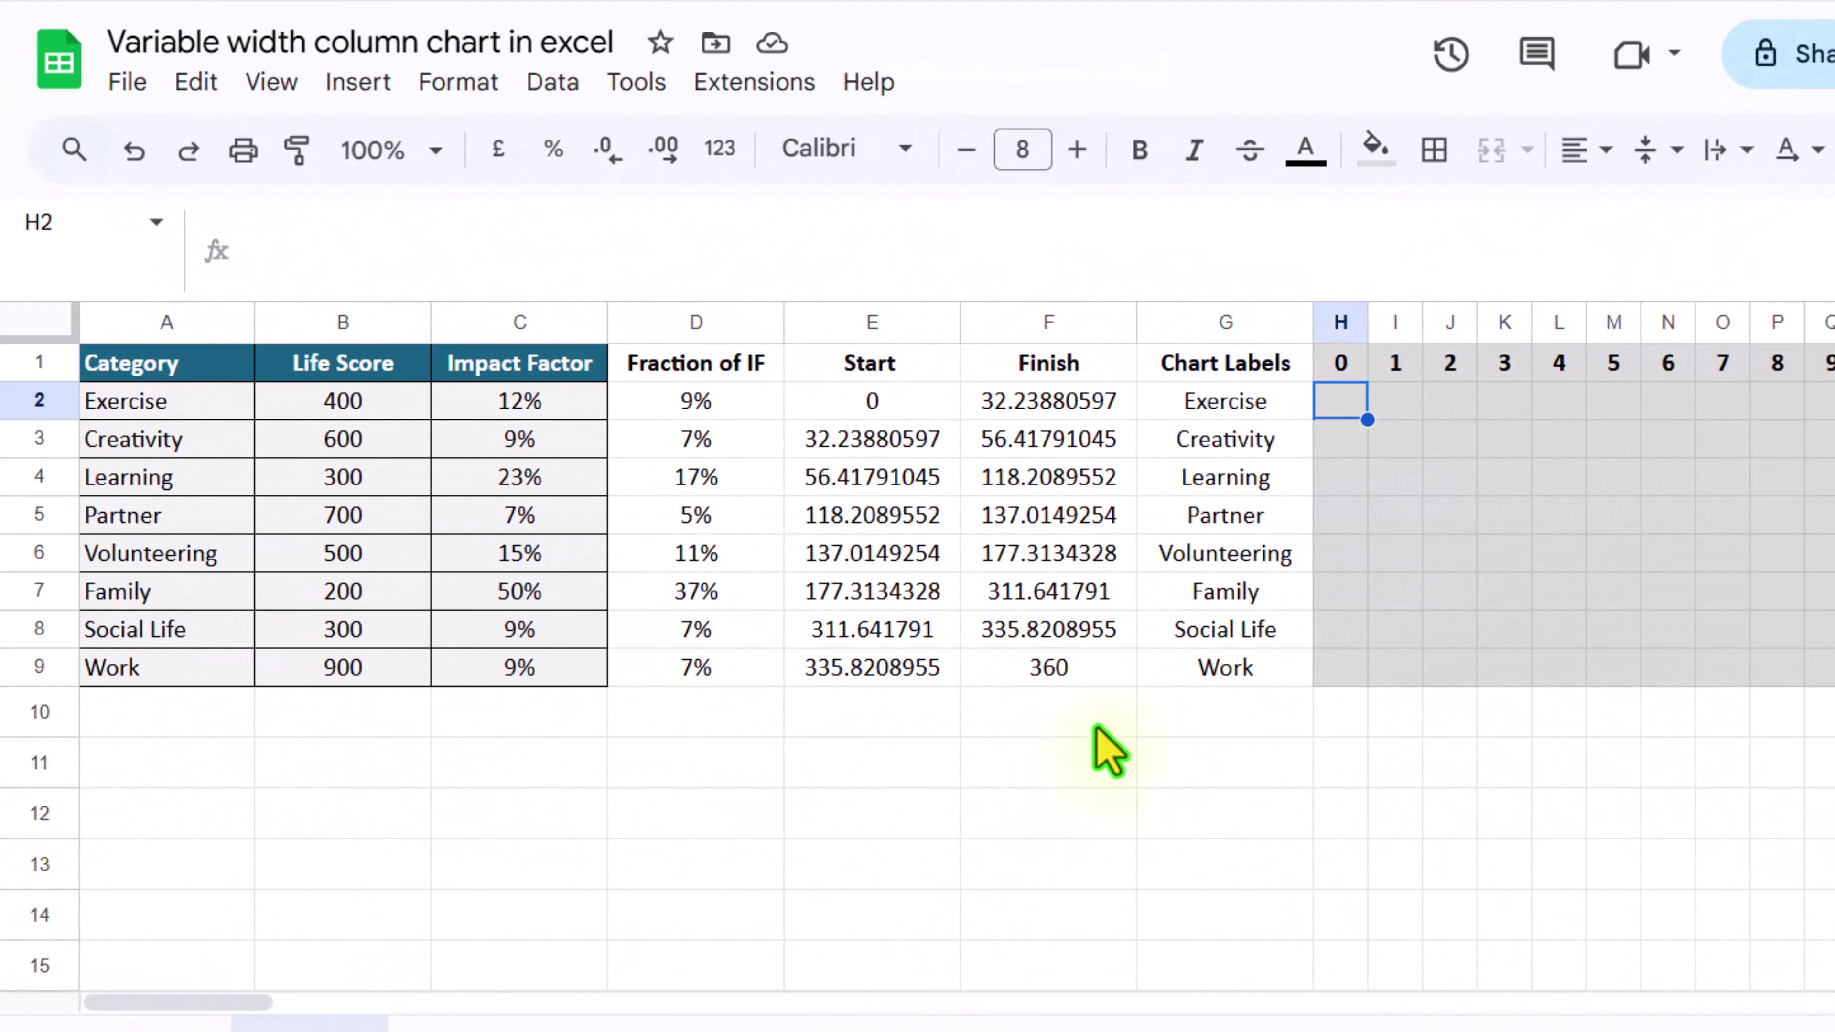
# Step: Copy the sequence(1,361,0,1) expression without its equals sign from the formula in H1
pyautogui.click(1341, 362)
pyautogui.click(636, 236)
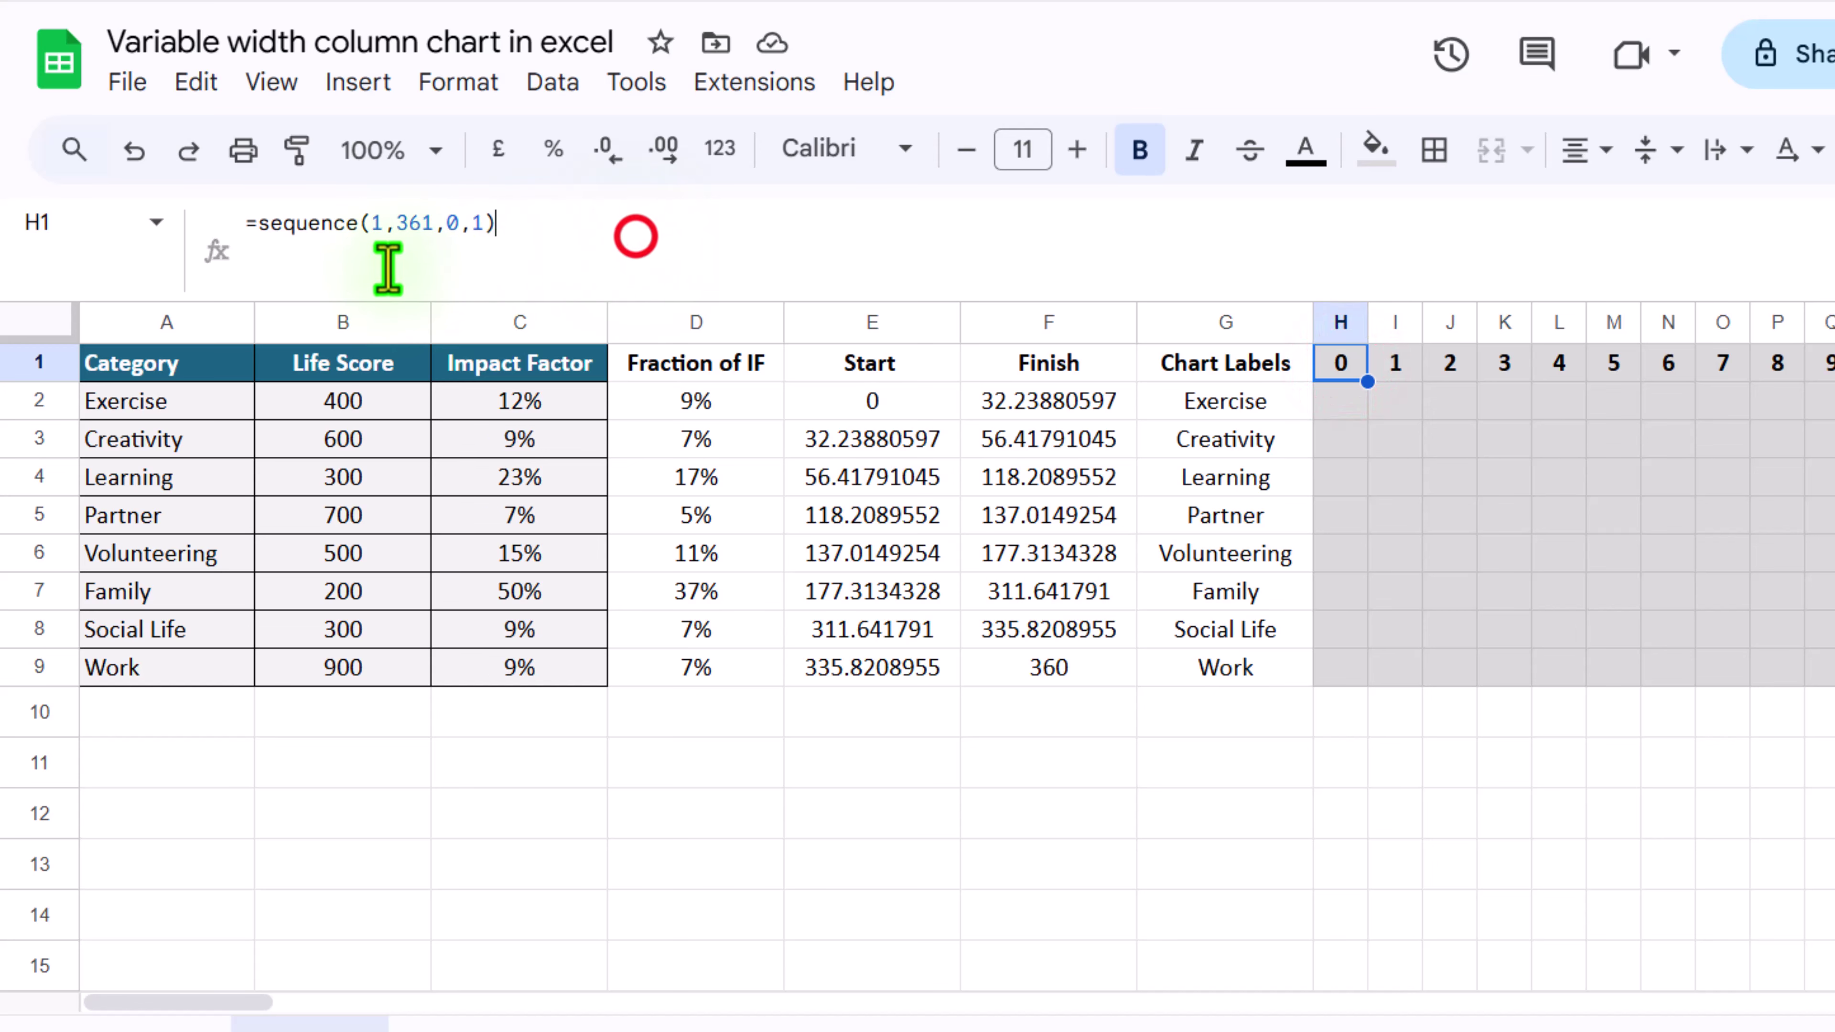
pyautogui.moveTo(388, 269); pyautogui.dragTo(266, 262)
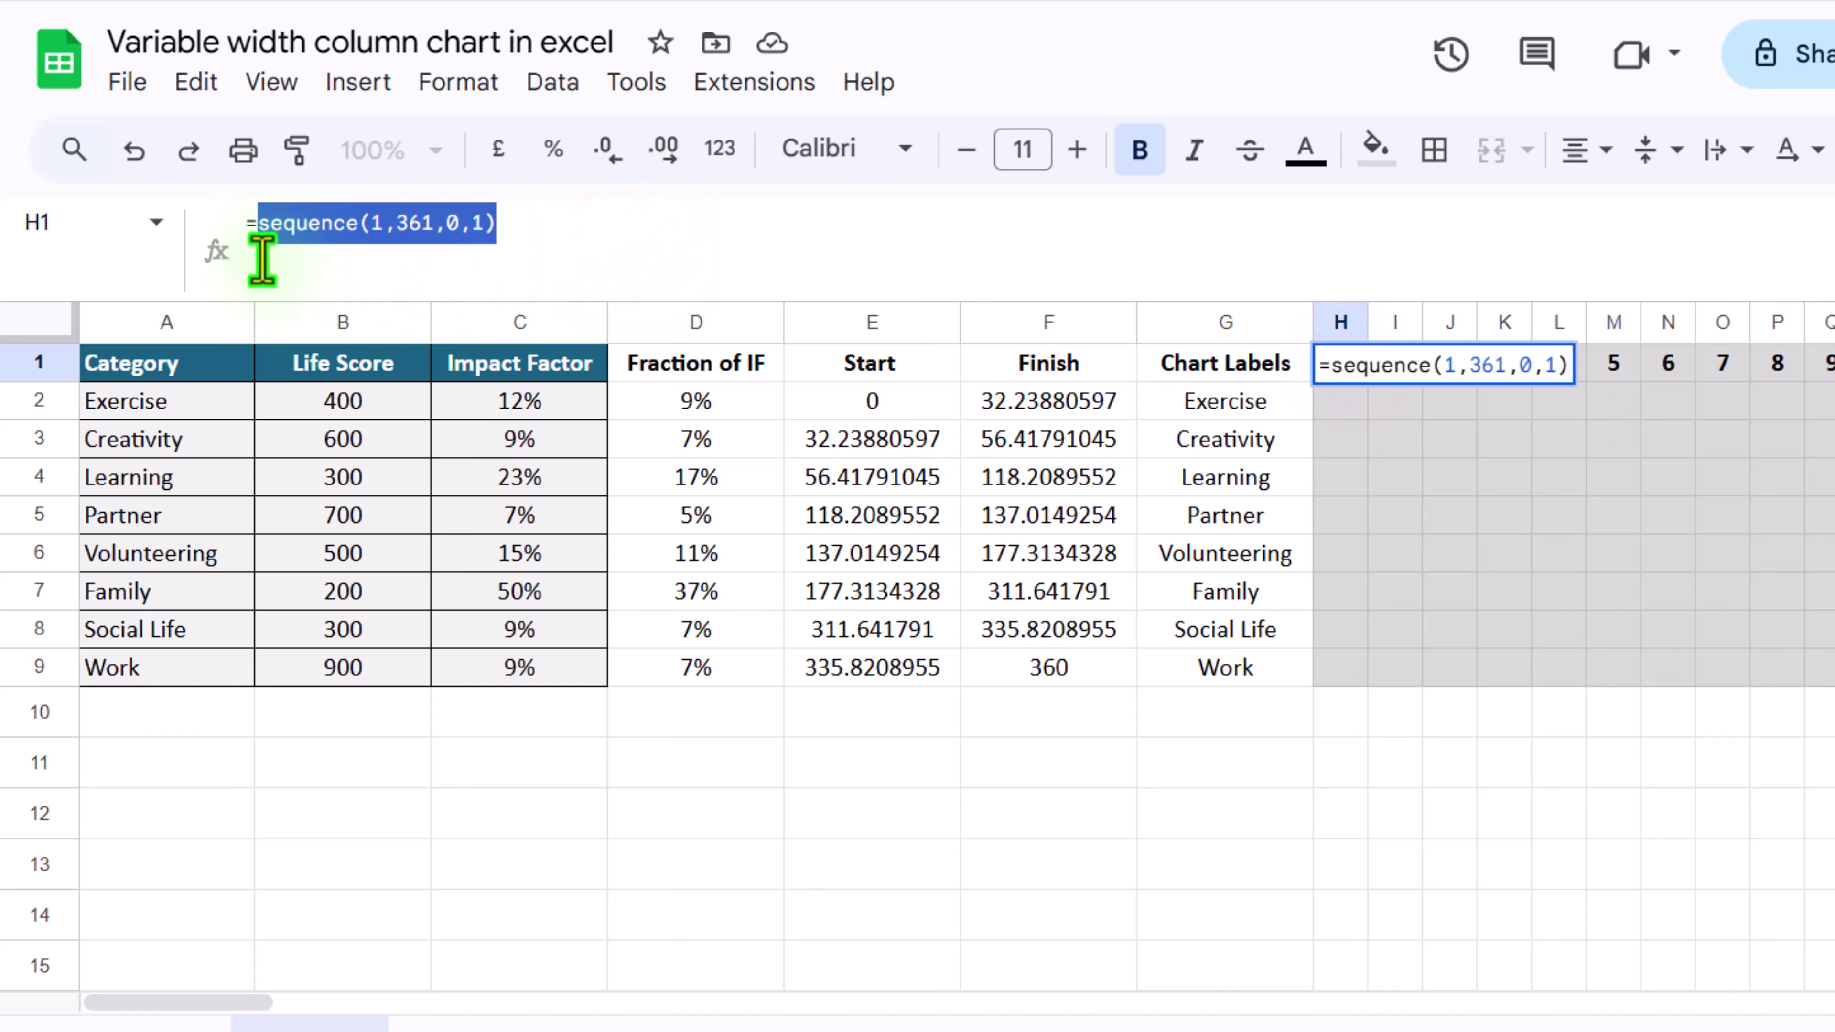
pyautogui.press('Escape')
# Step: Test which degrees fall between Exercise's Start and Finish with =ISBETWEEN(sequence(1,361,0,1),E2,F2) in H2, reusing the copied sequence expression
pyautogui.click(1333, 399)
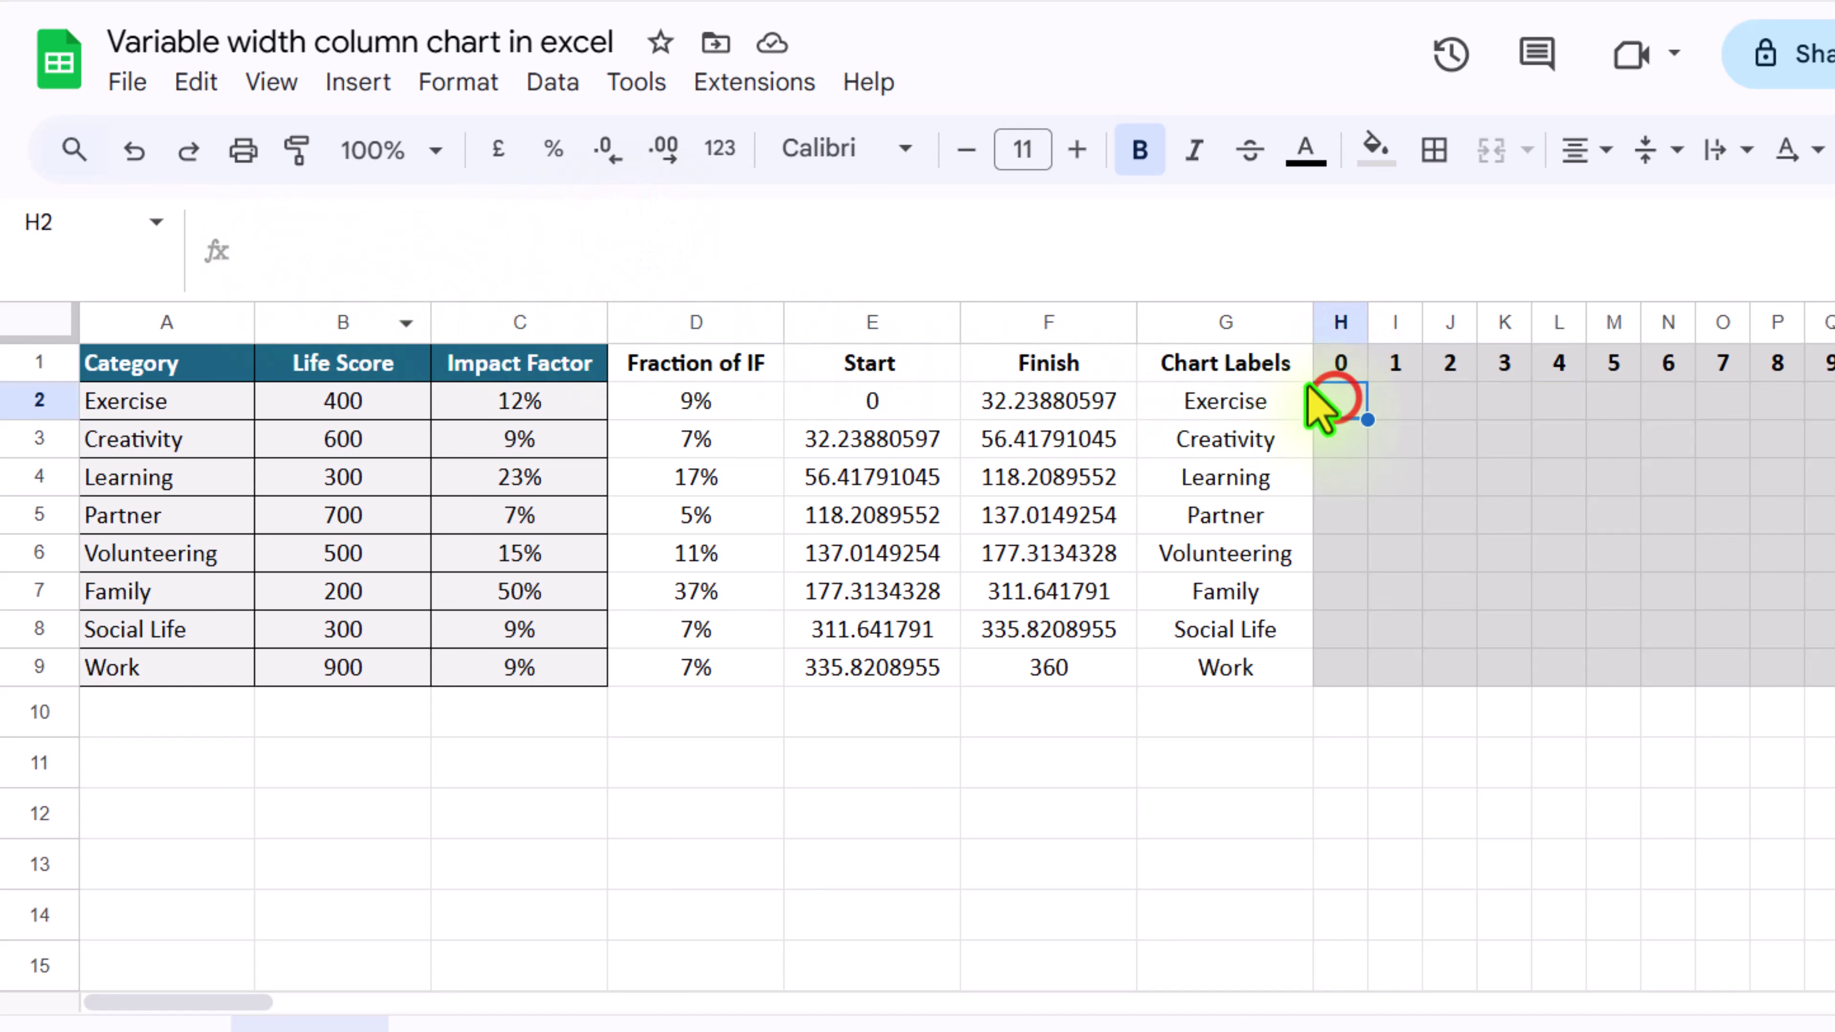
pyautogui.click(1061, 254)
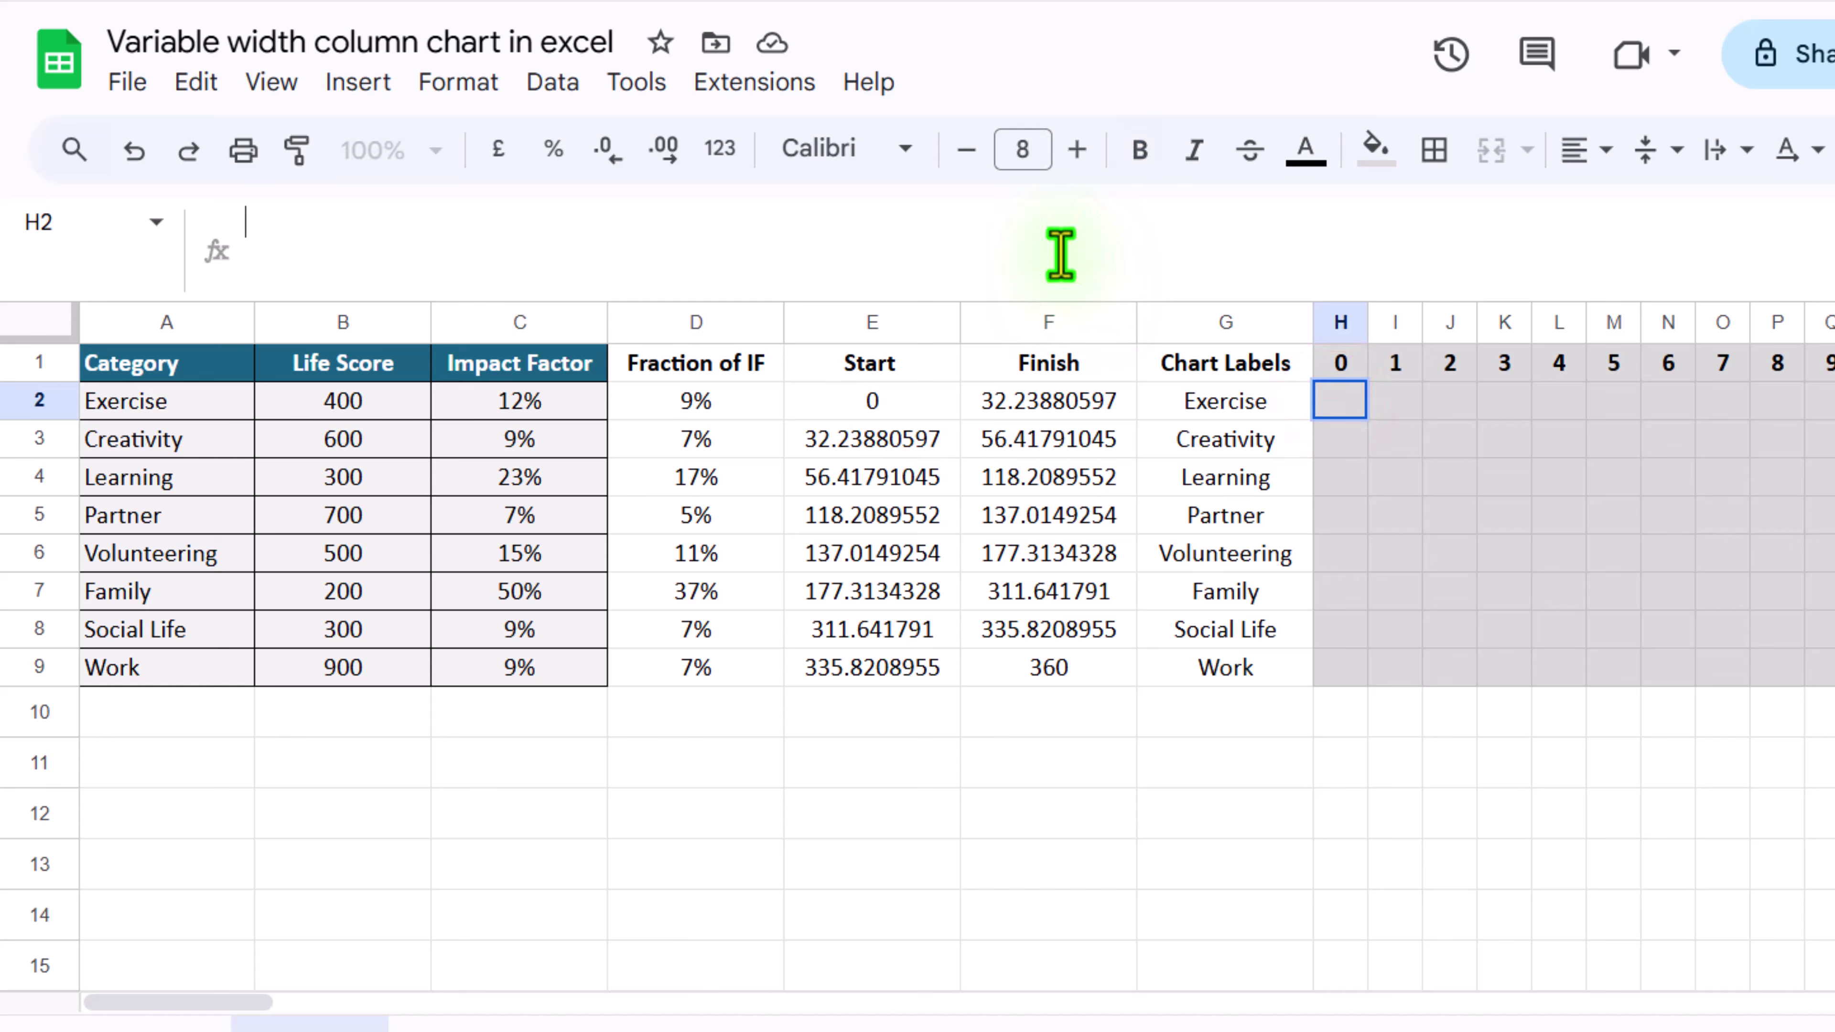
pyautogui.write('=ISB')
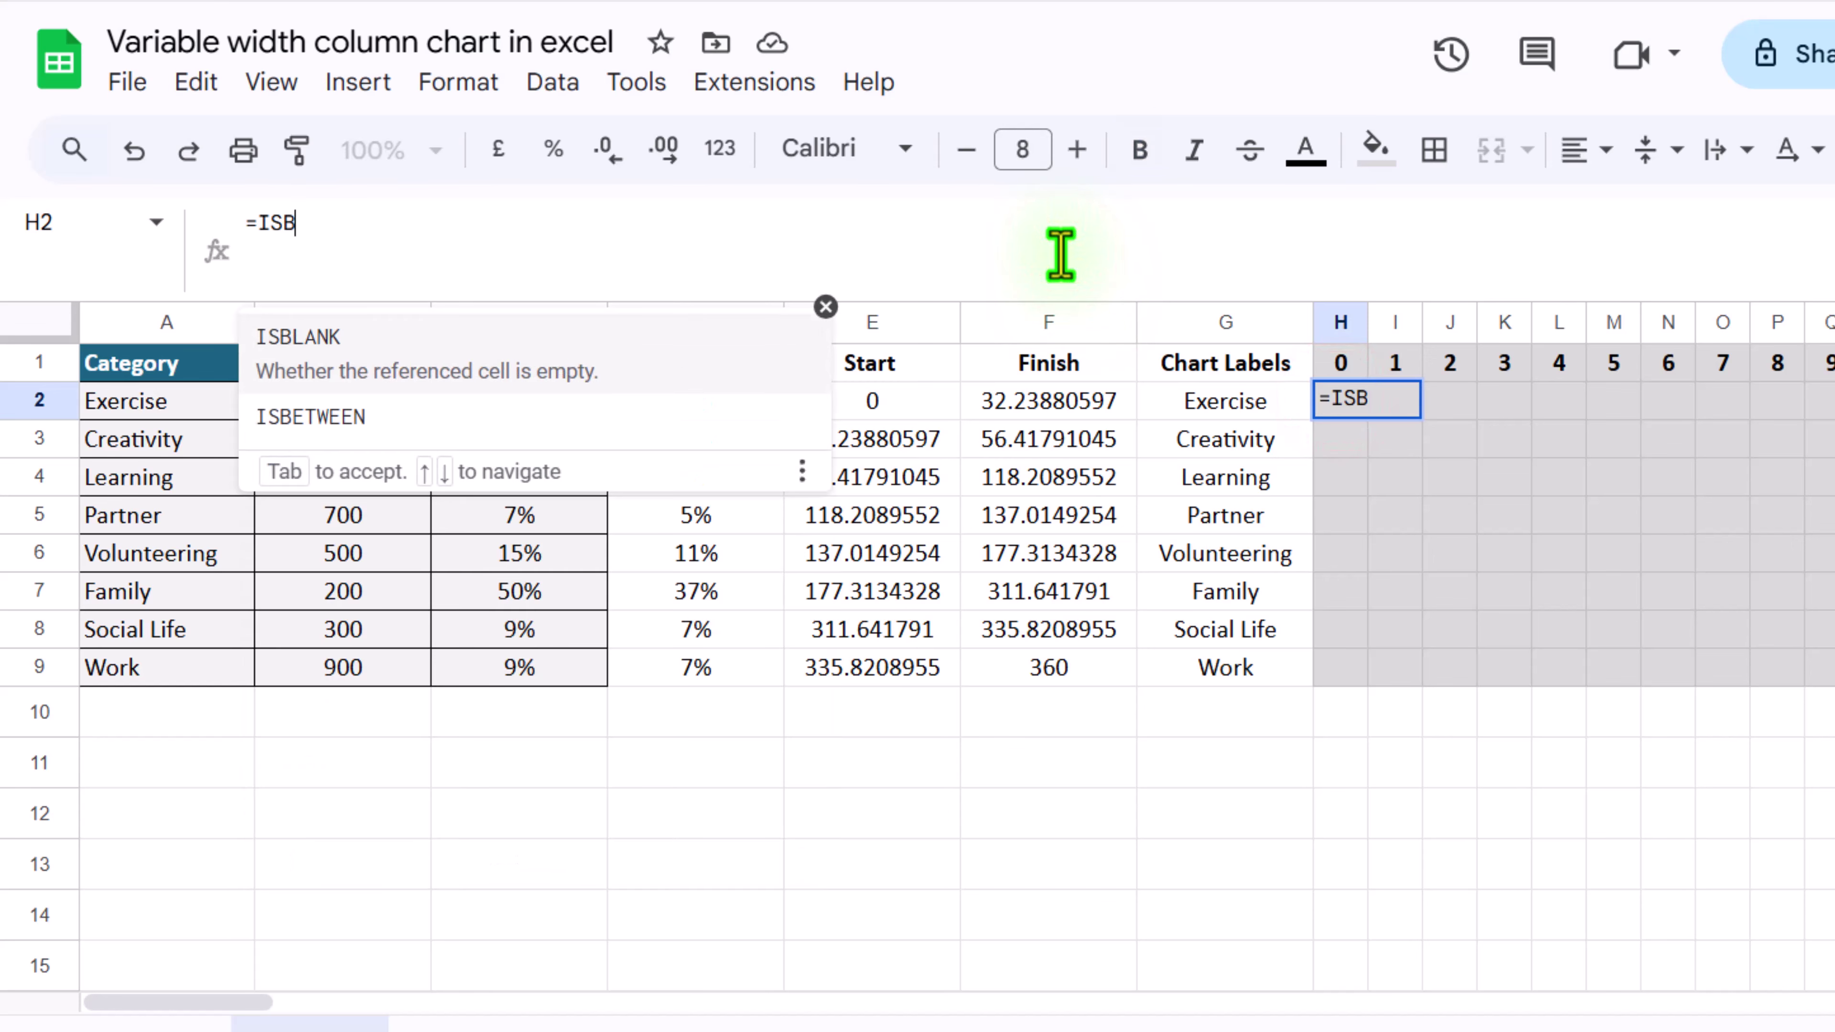
pyautogui.click(350, 396)
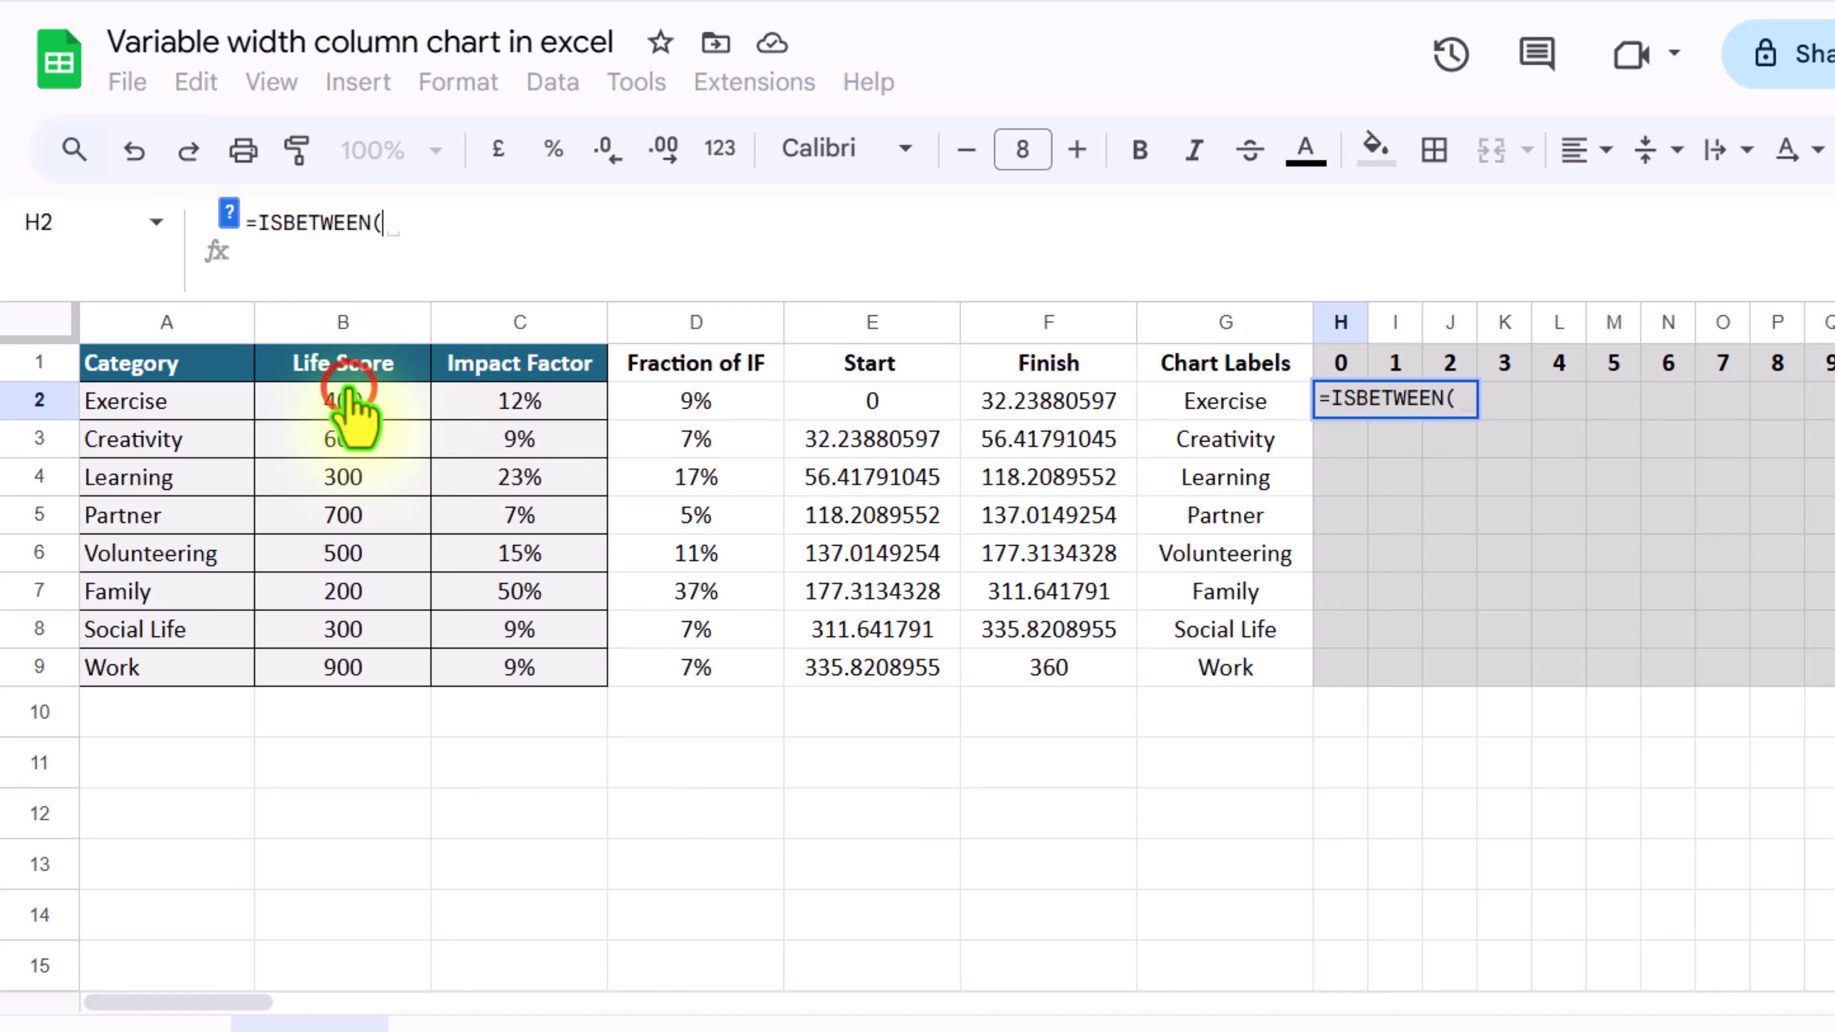
pyautogui.click(229, 215)
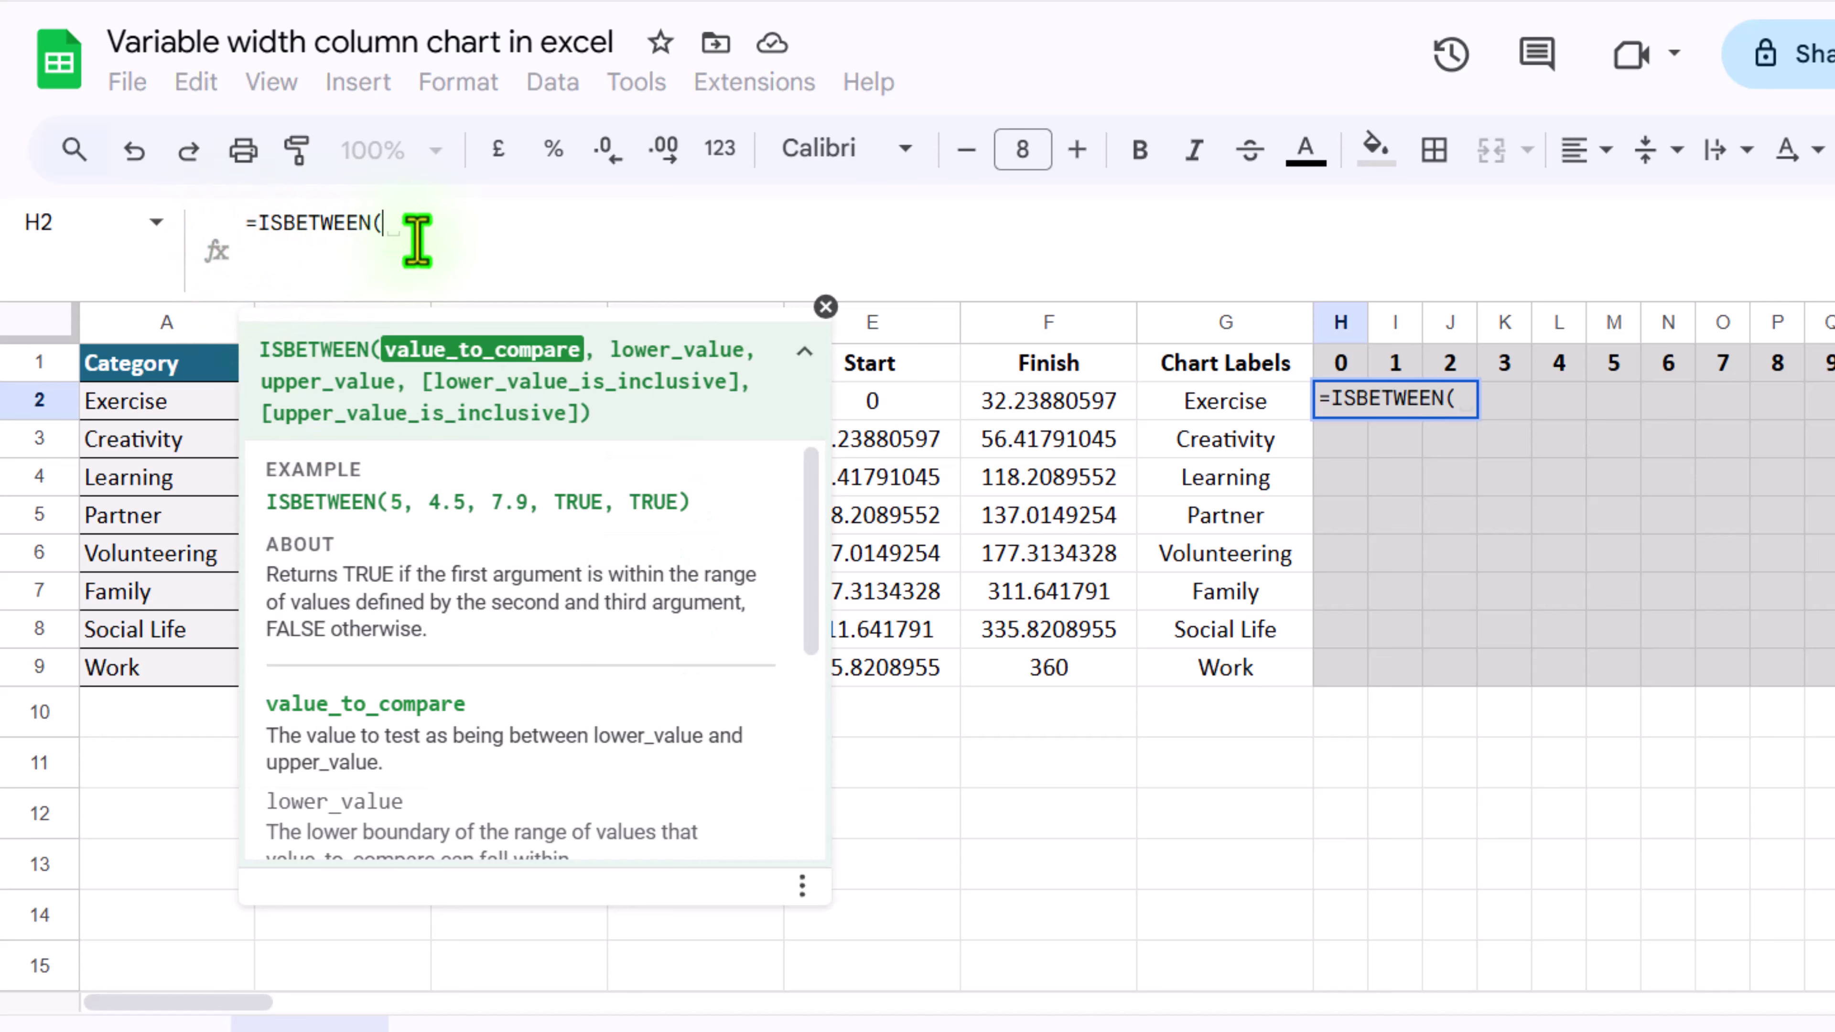
pyautogui.write('sequence(1,361,0,1)')
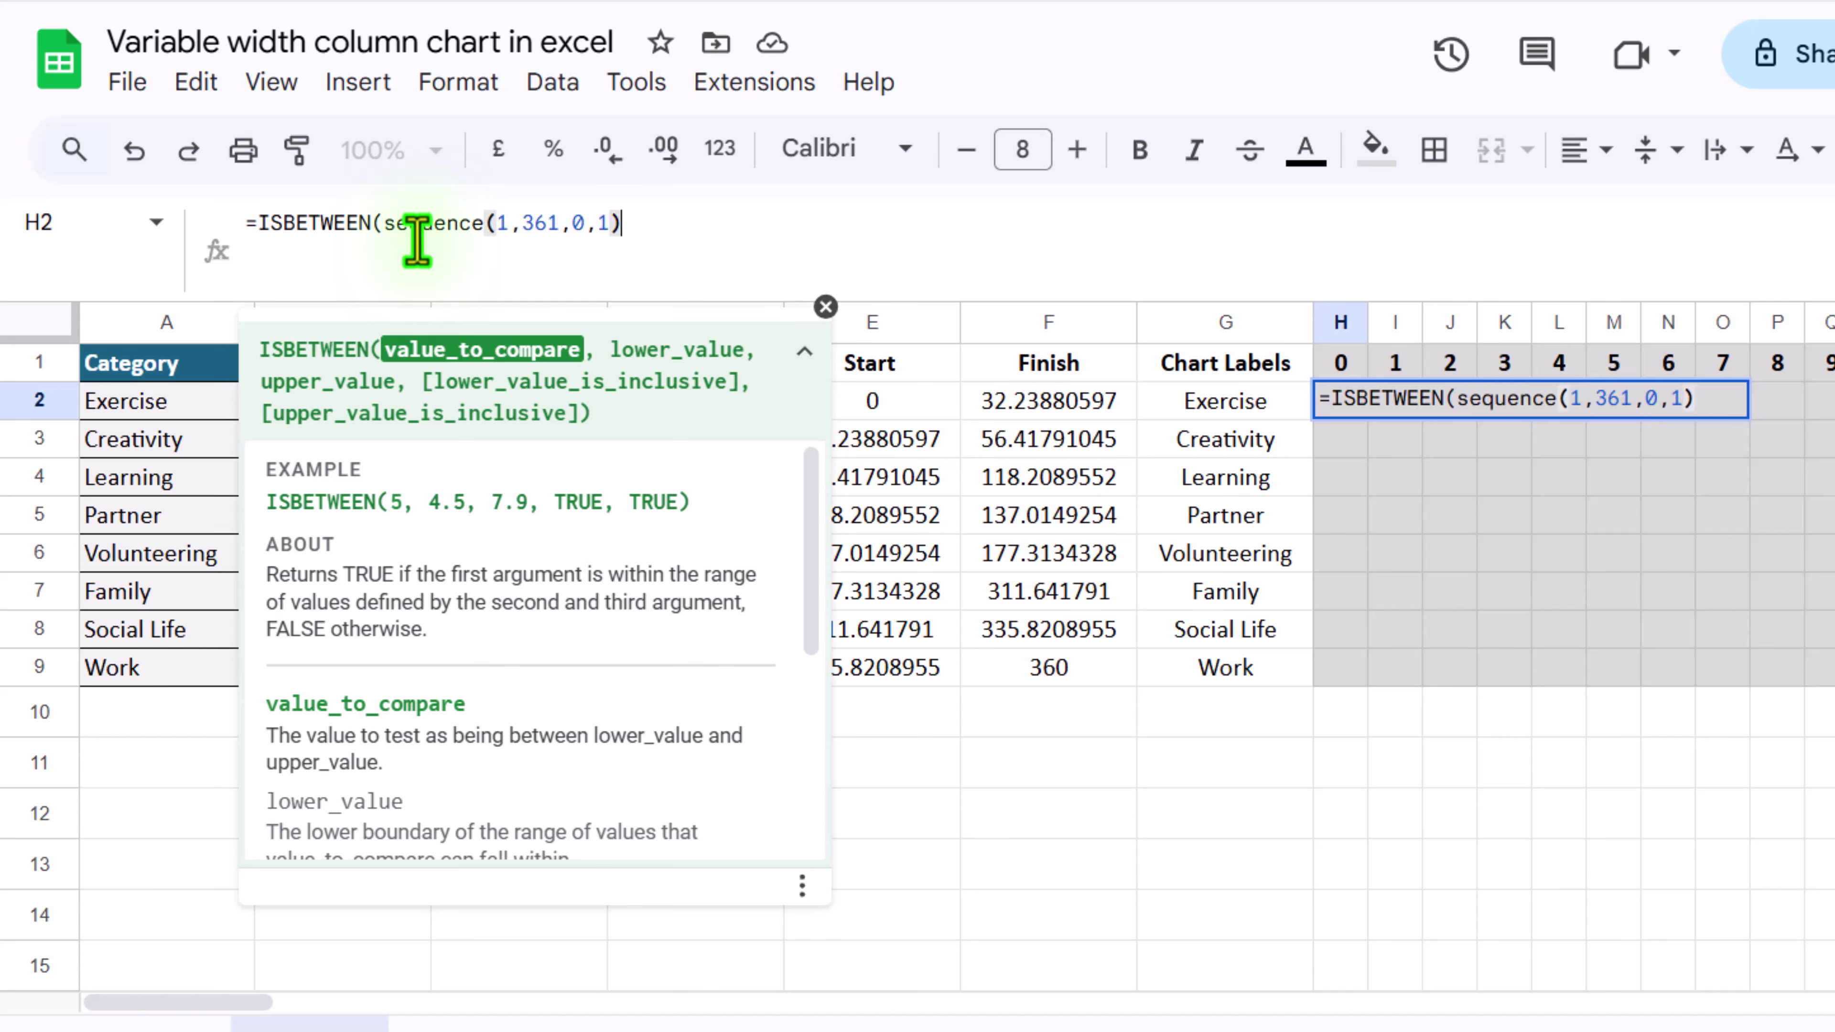
pyautogui.write(',')
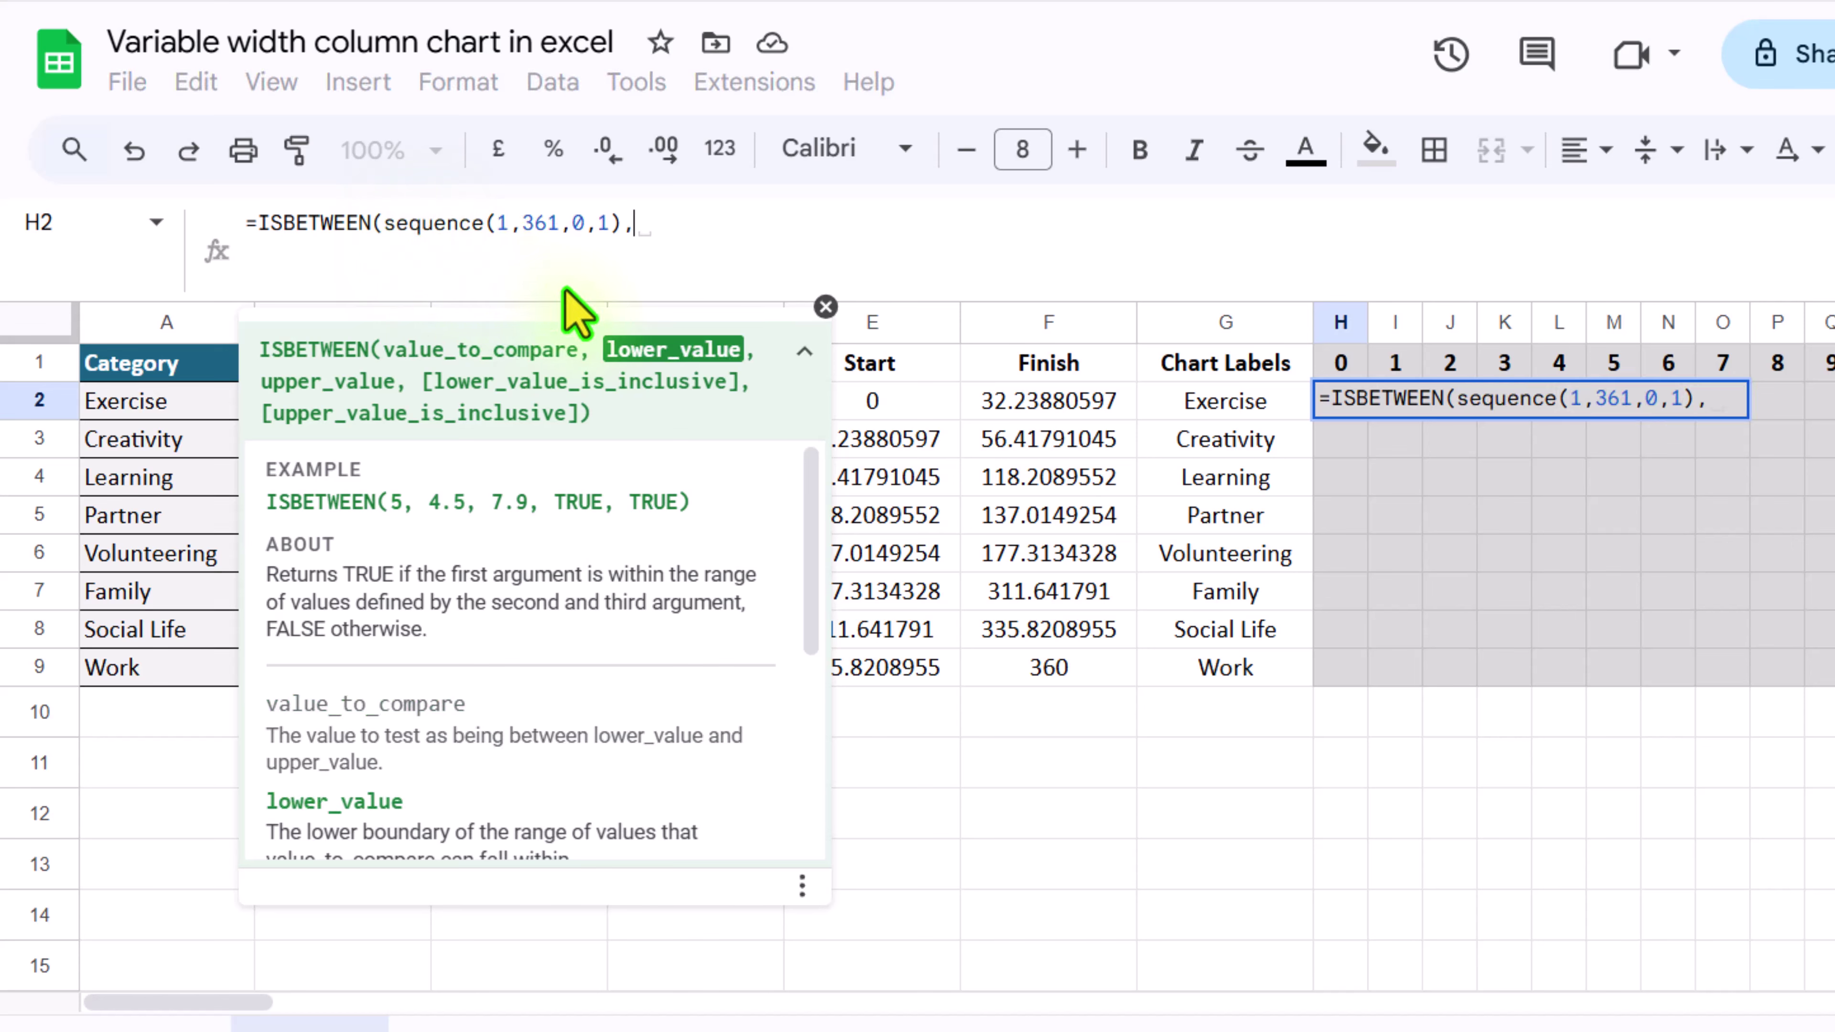
pyautogui.click(881, 401)
pyautogui.write(',')
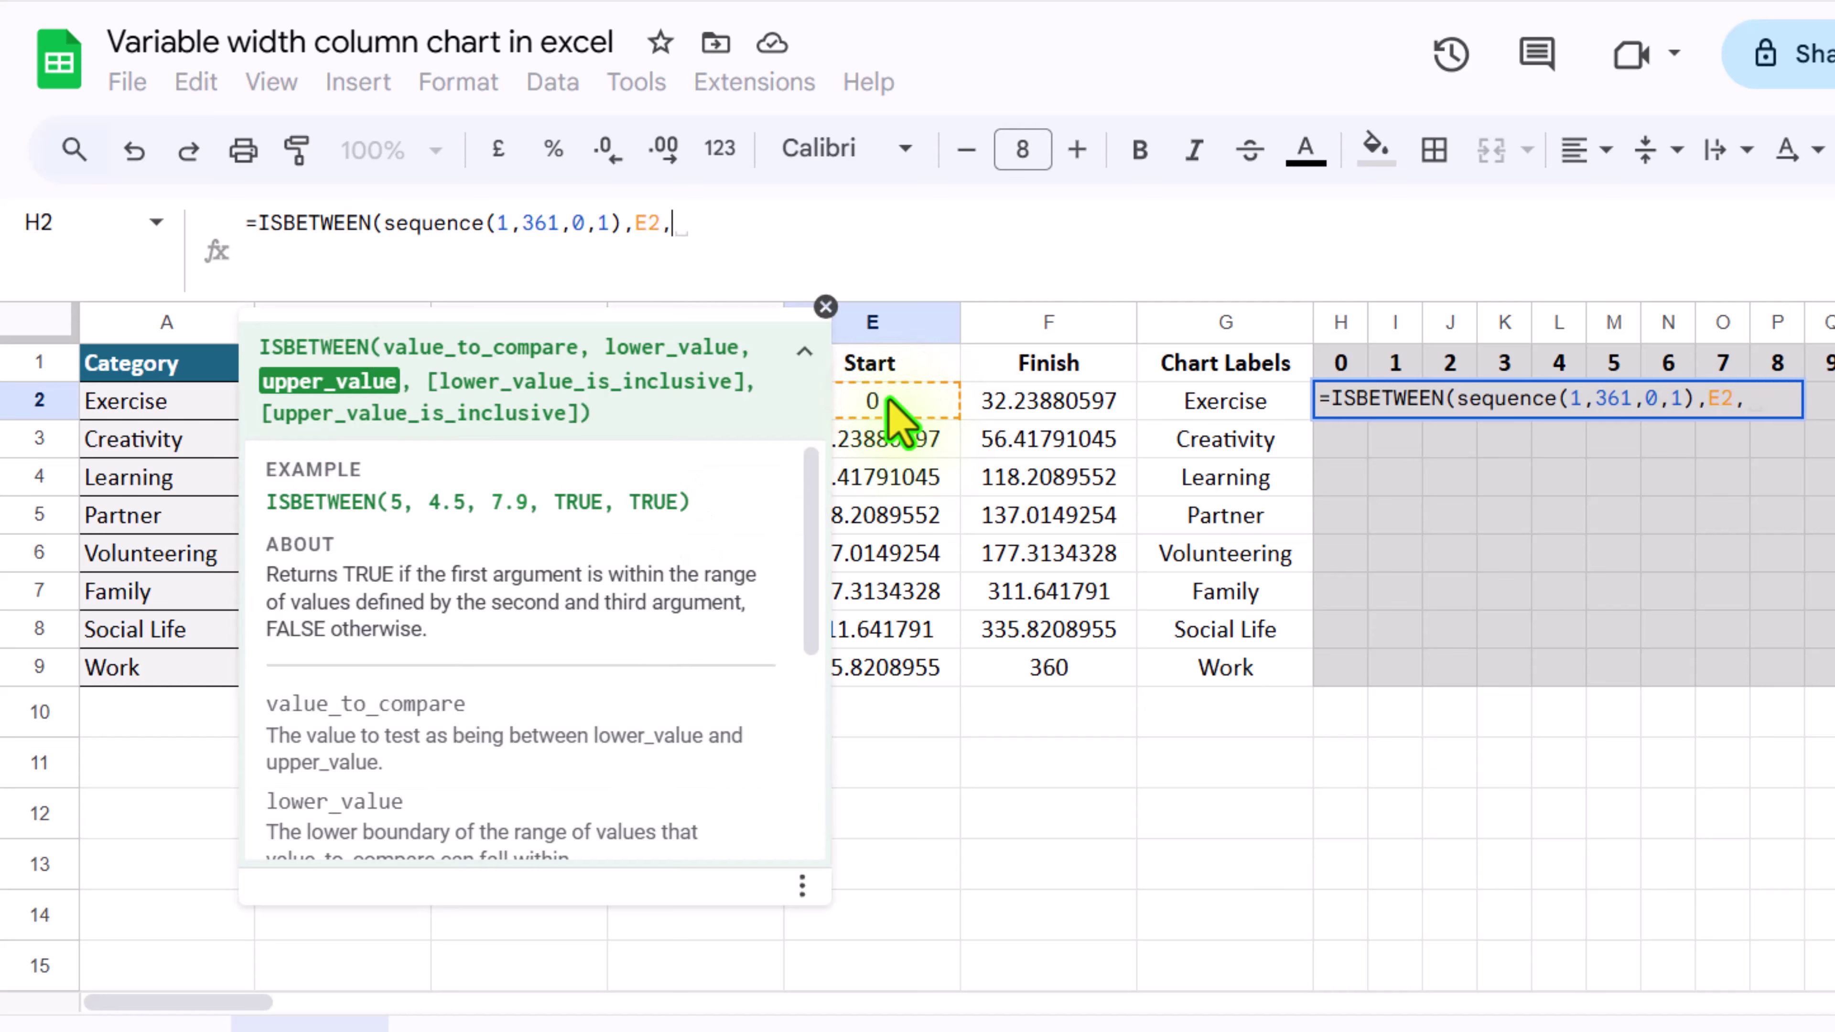
pyautogui.click(1051, 405)
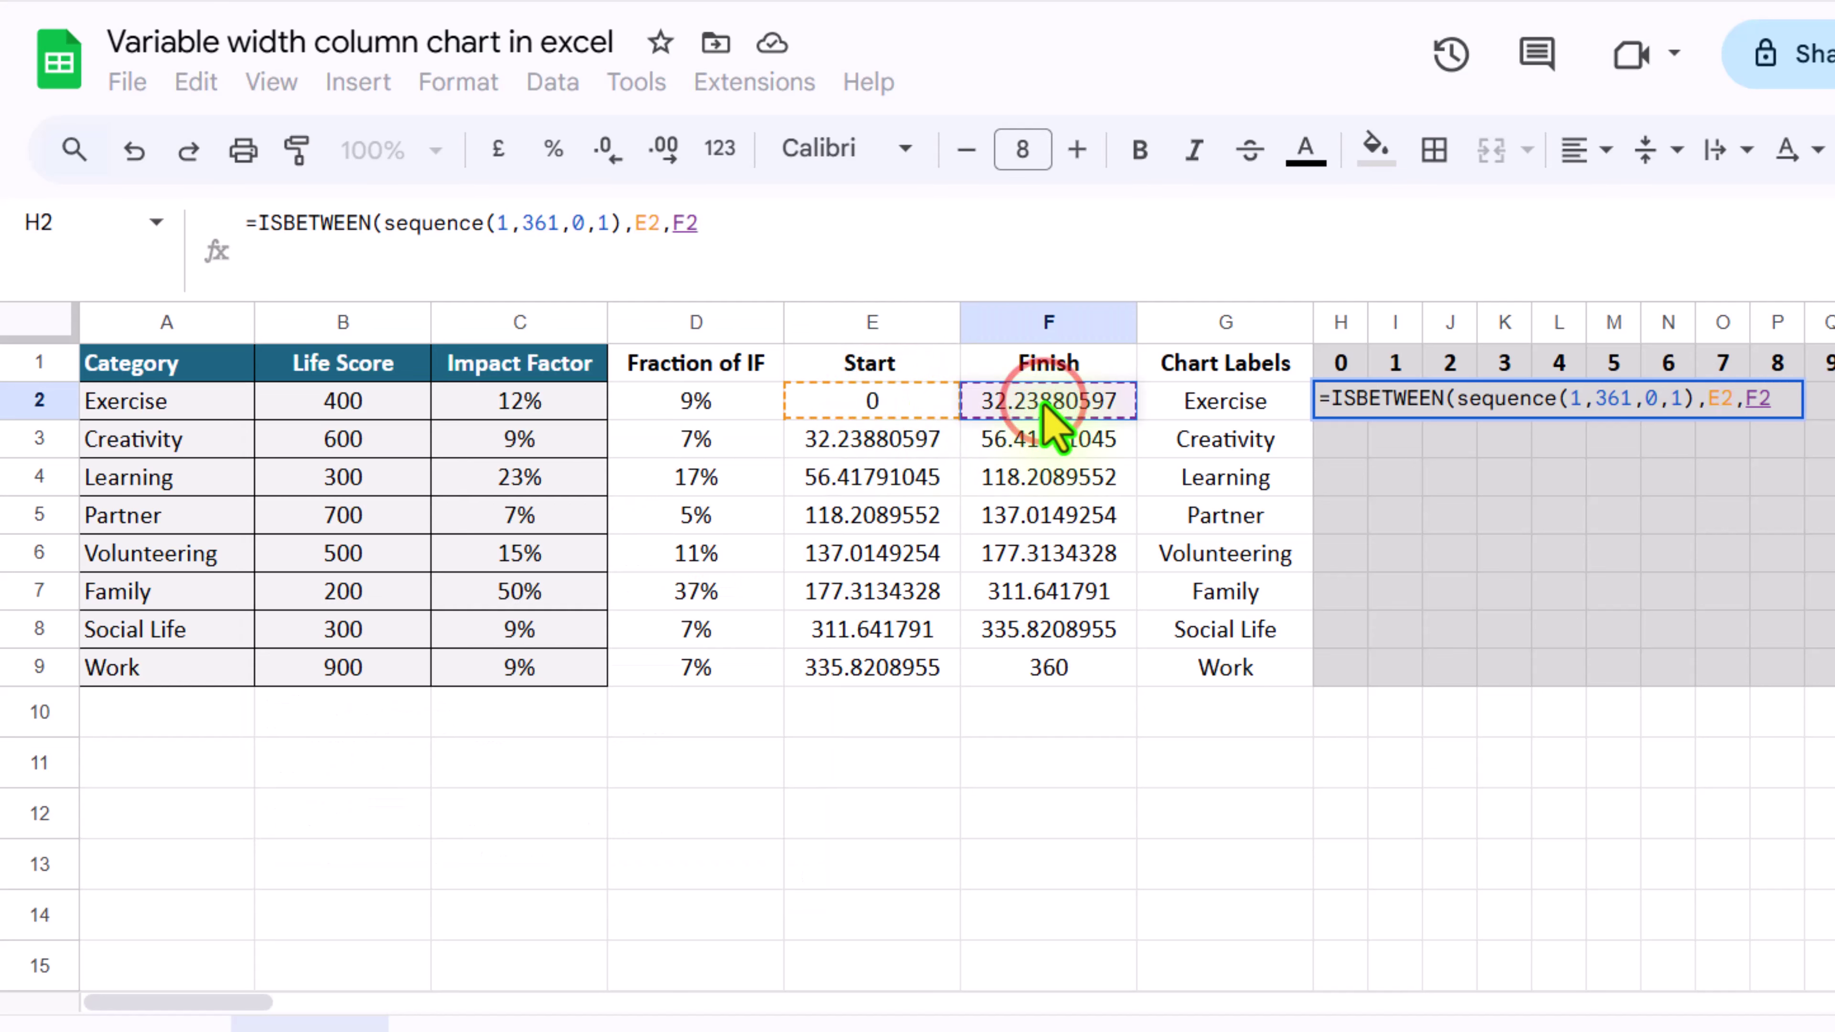
pyautogui.write(')')
pyautogui.press('Return')
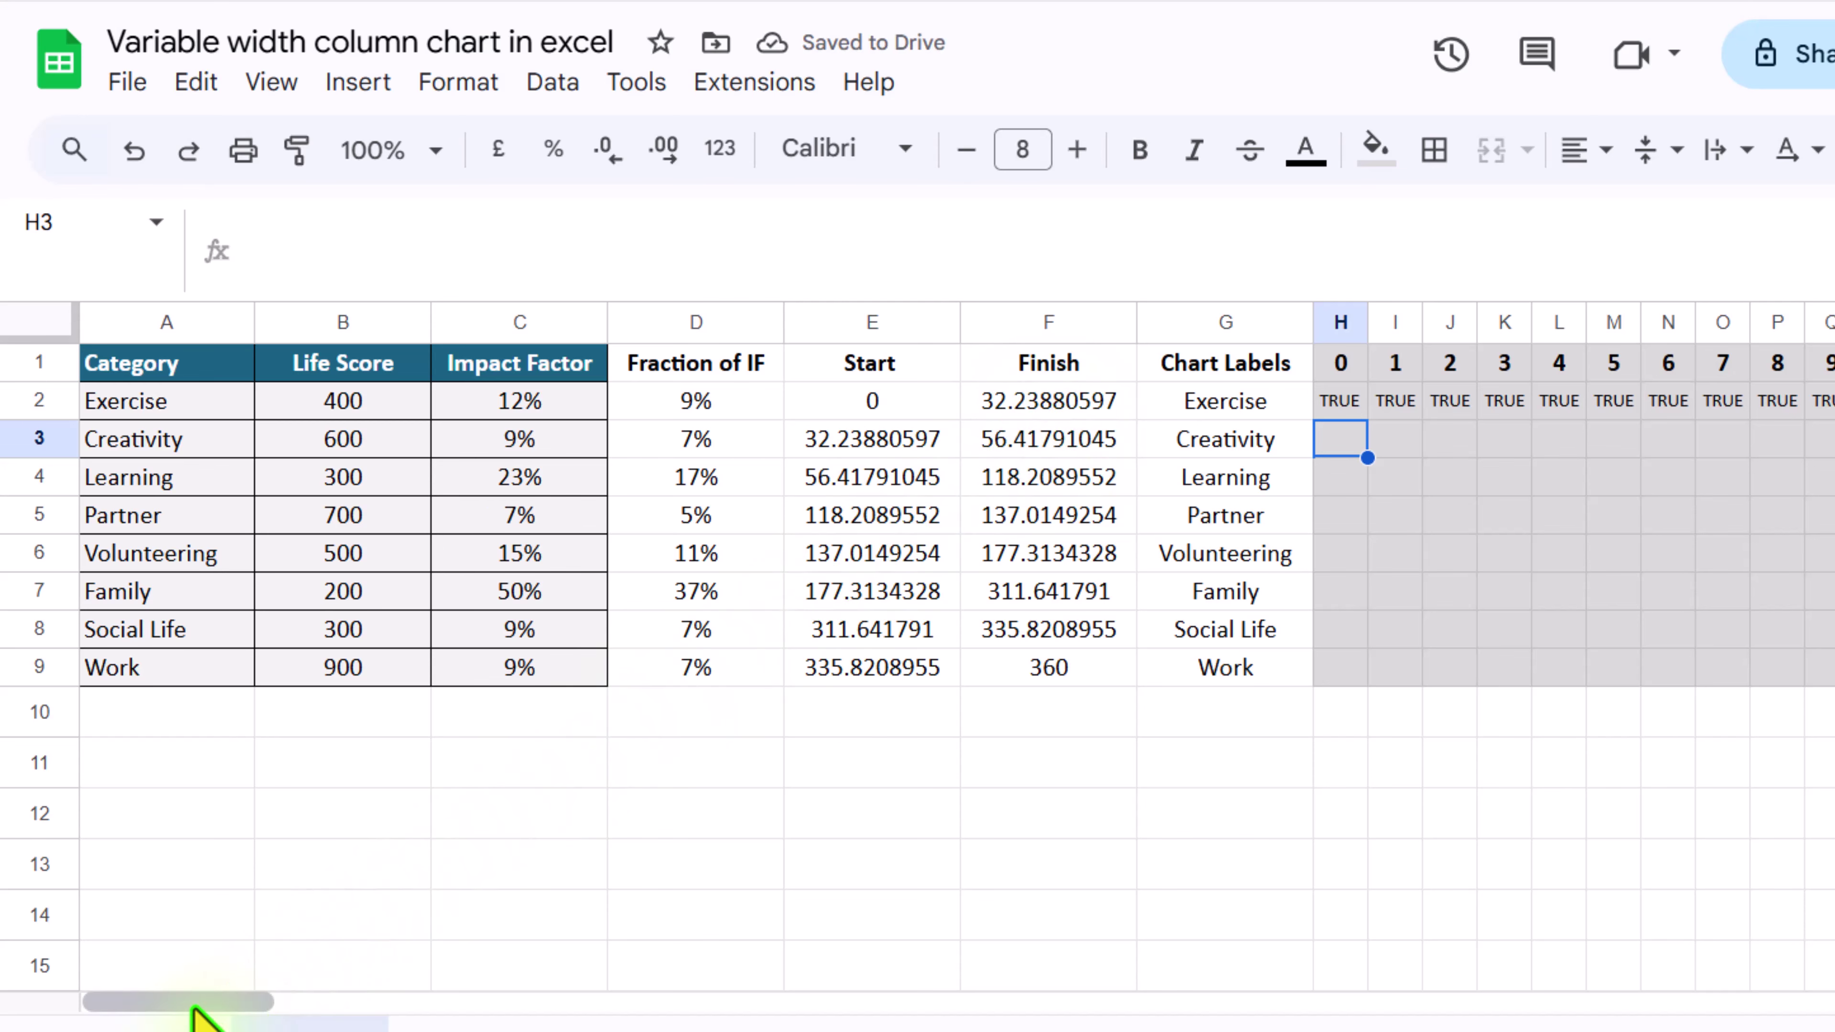
pyautogui.moveTo(193, 1007); pyautogui.dragTo(393, 980)
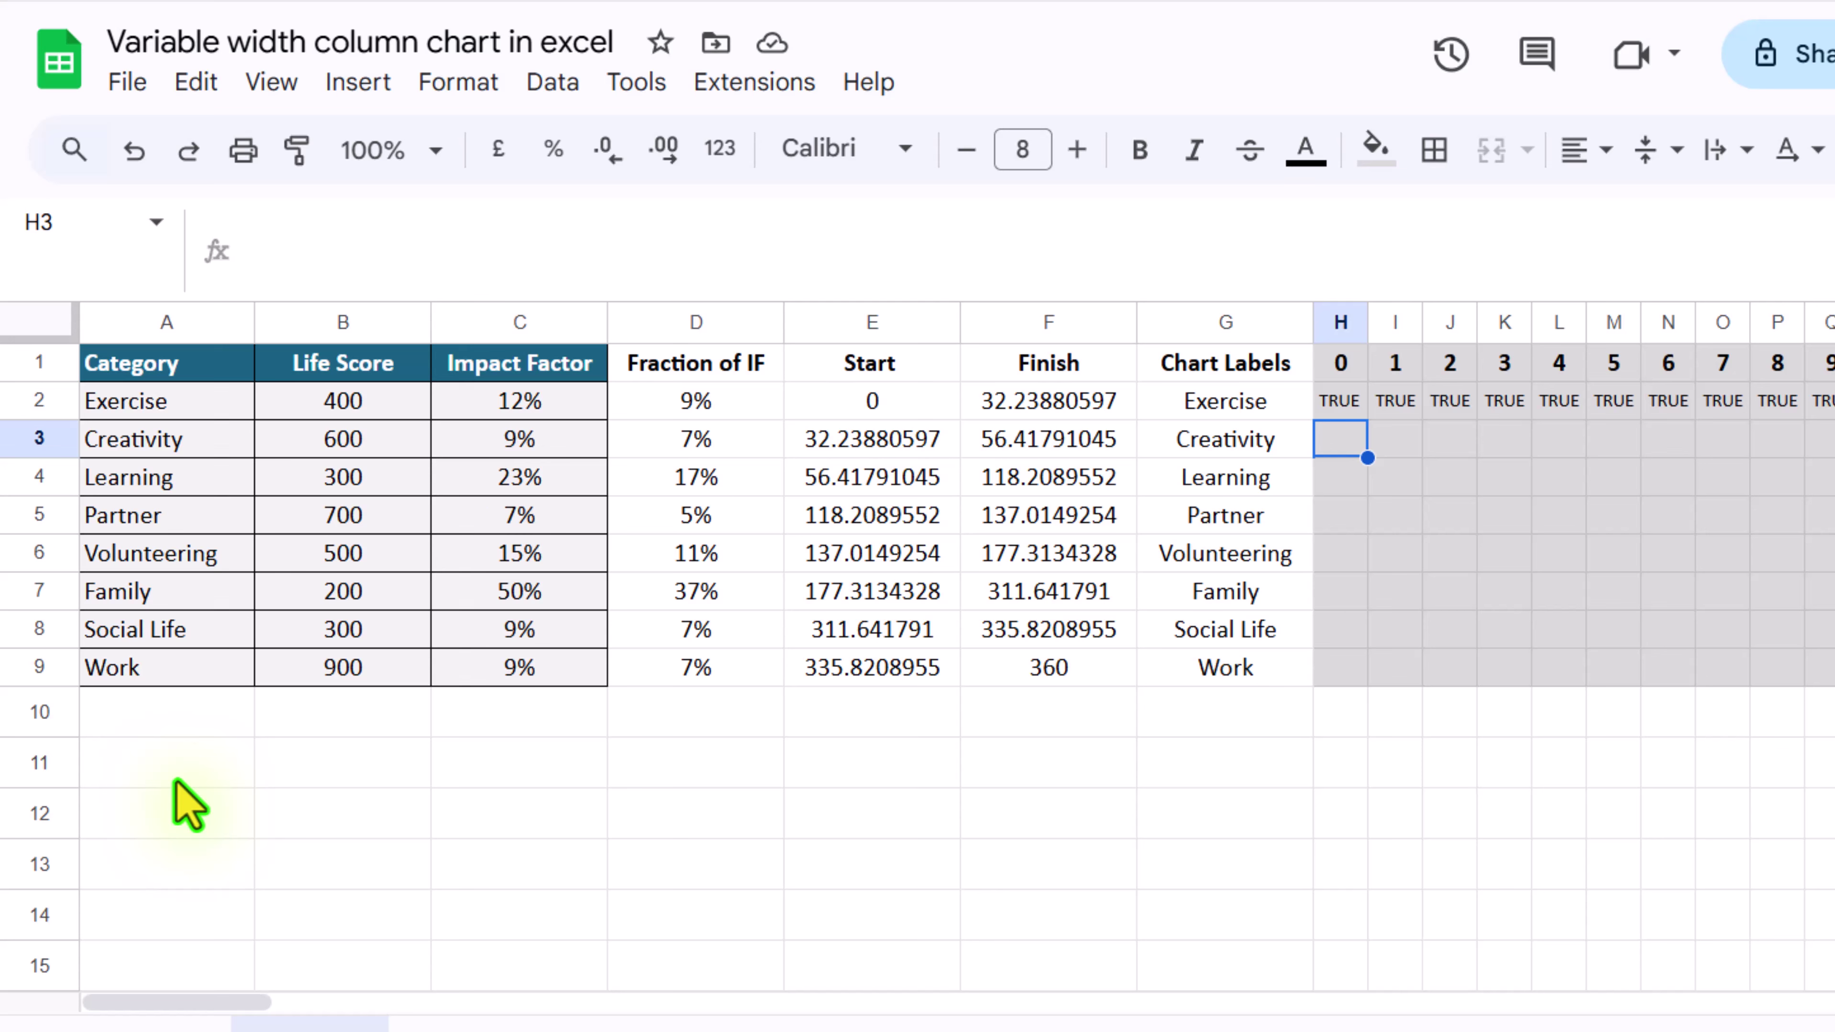
# Step: Expand the H2 formula to =ArrayFormula(IF(ISBETWEEN(sequence(1,361,0,1),E2,F2),B2,0)) so it returns the life score or 0
pyautogui.click(1337, 399)
pyautogui.click(254, 226)
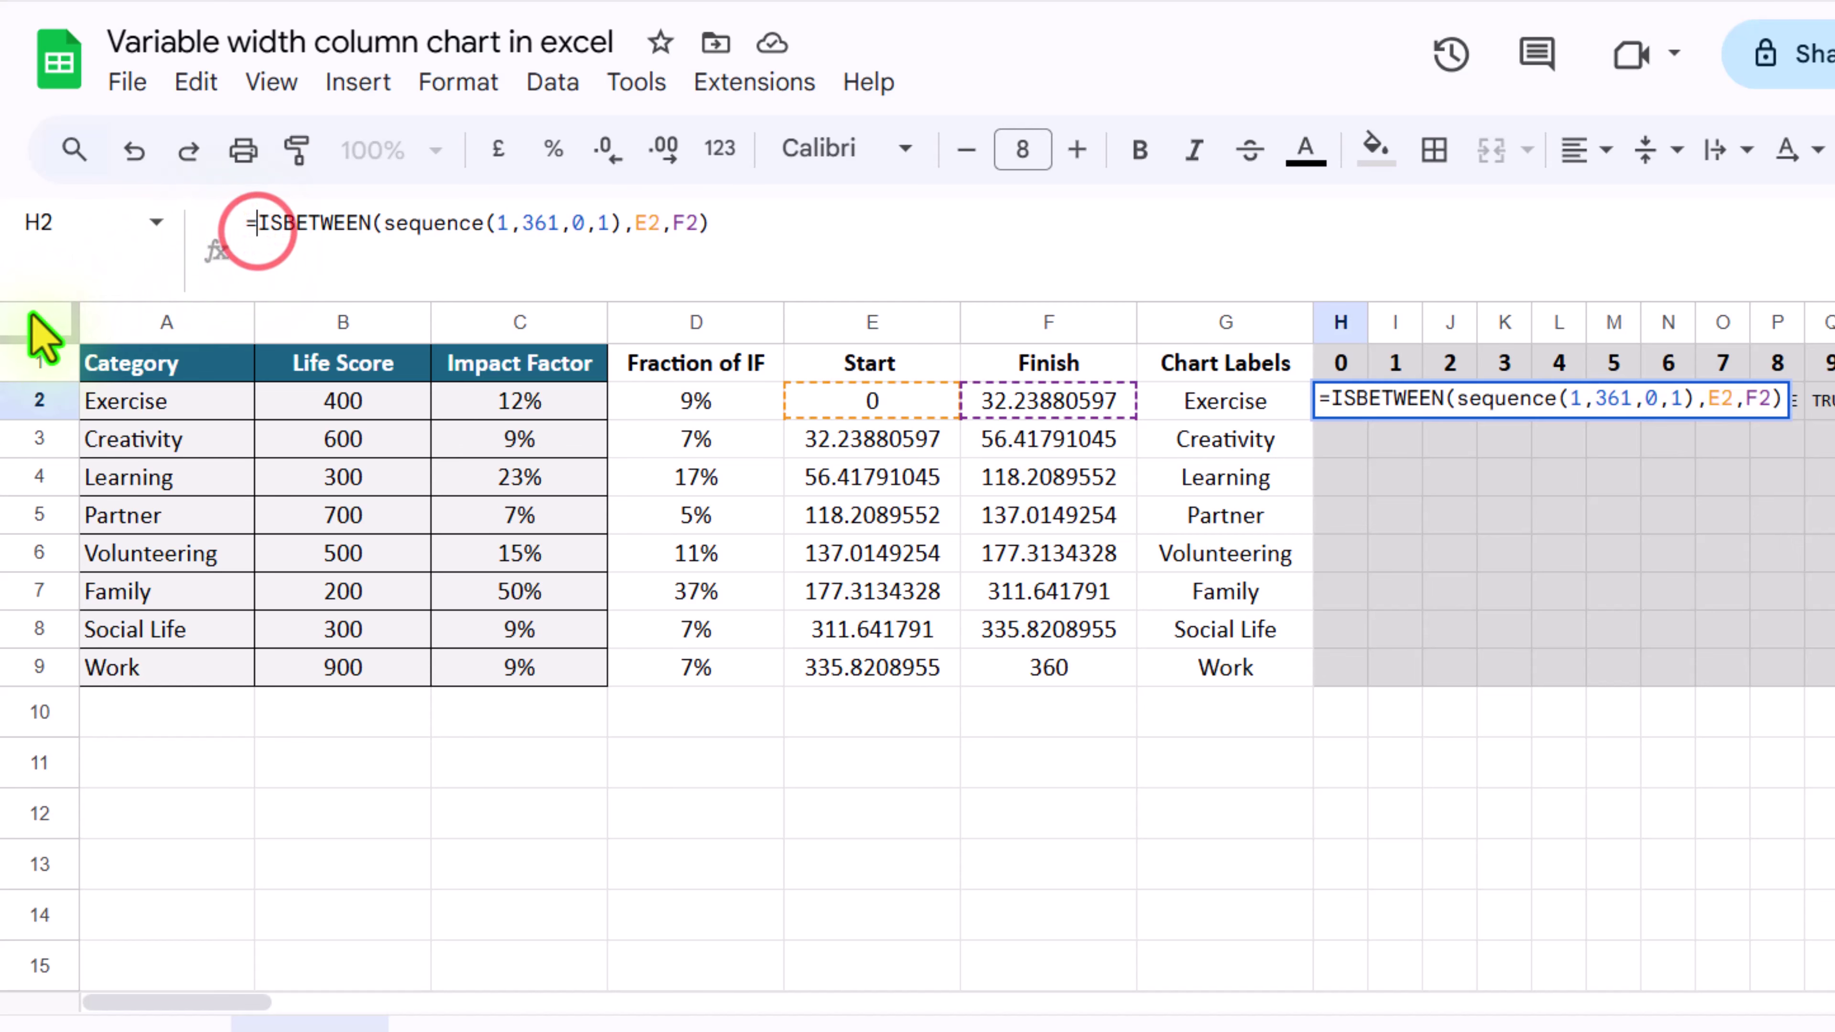
pyautogui.write('IF(')
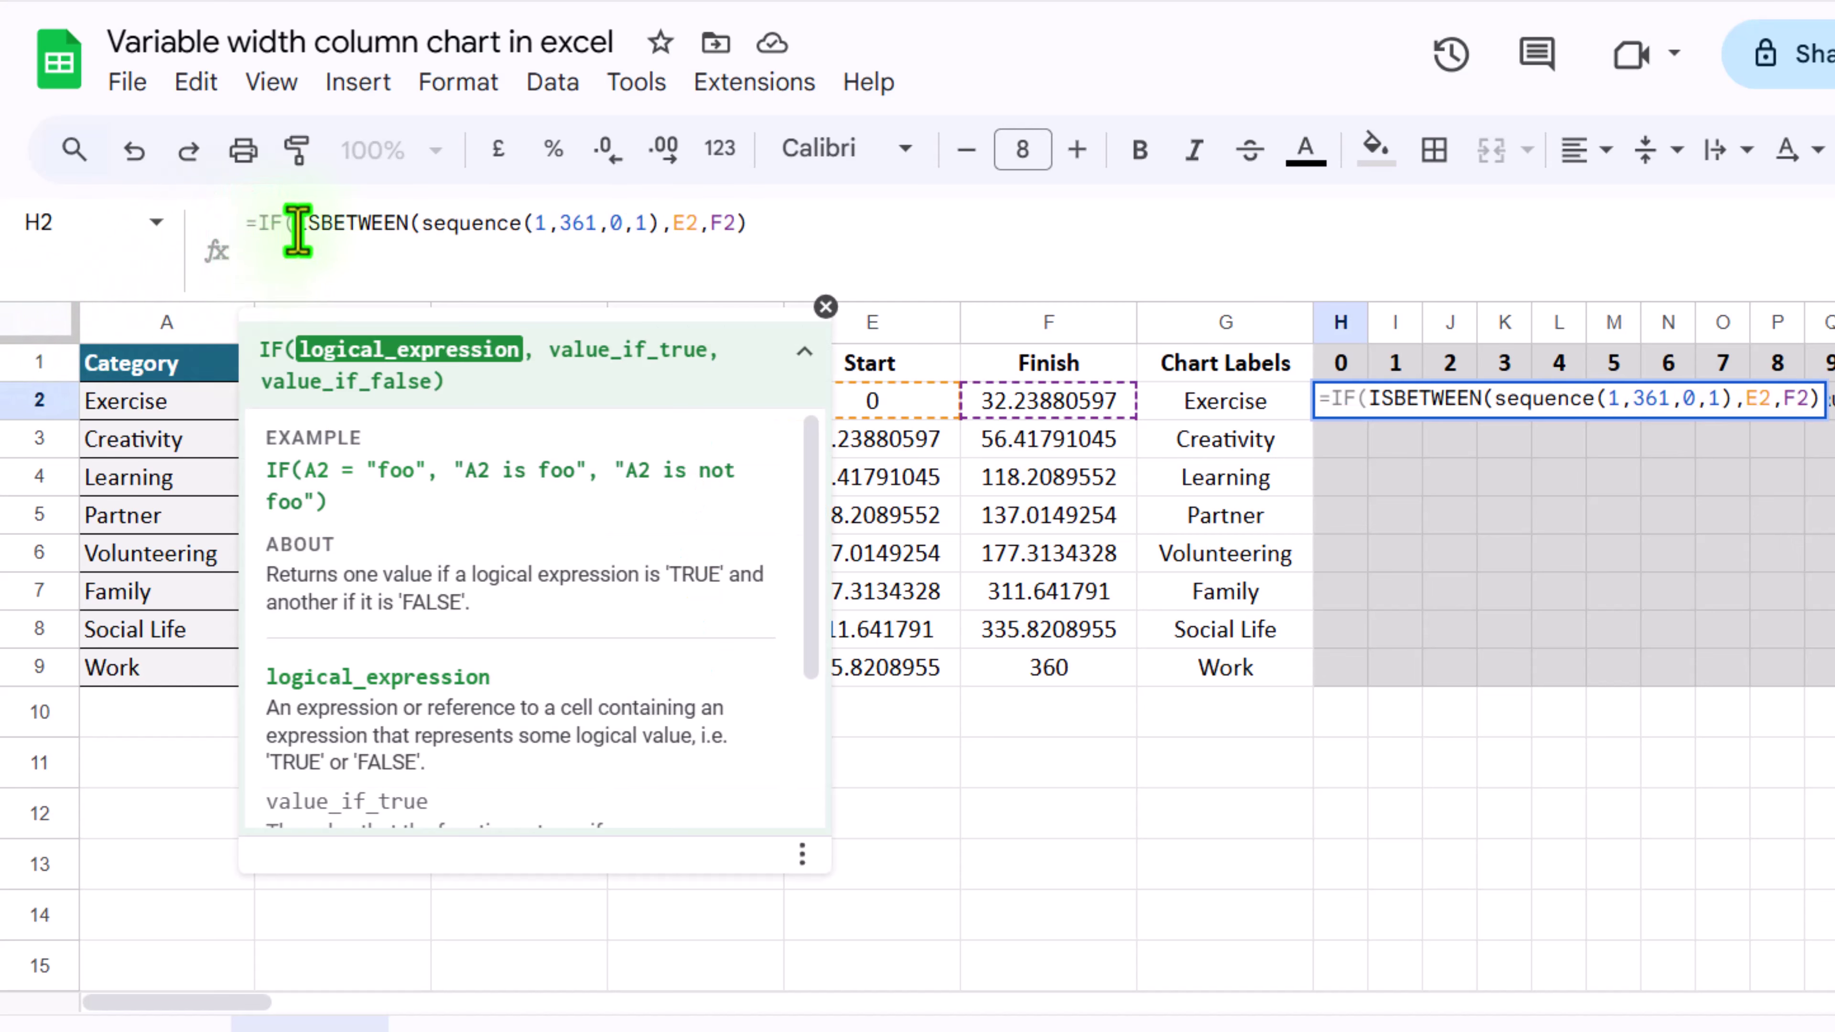
pyautogui.moveTo(298, 225); pyautogui.dragTo(759, 211)
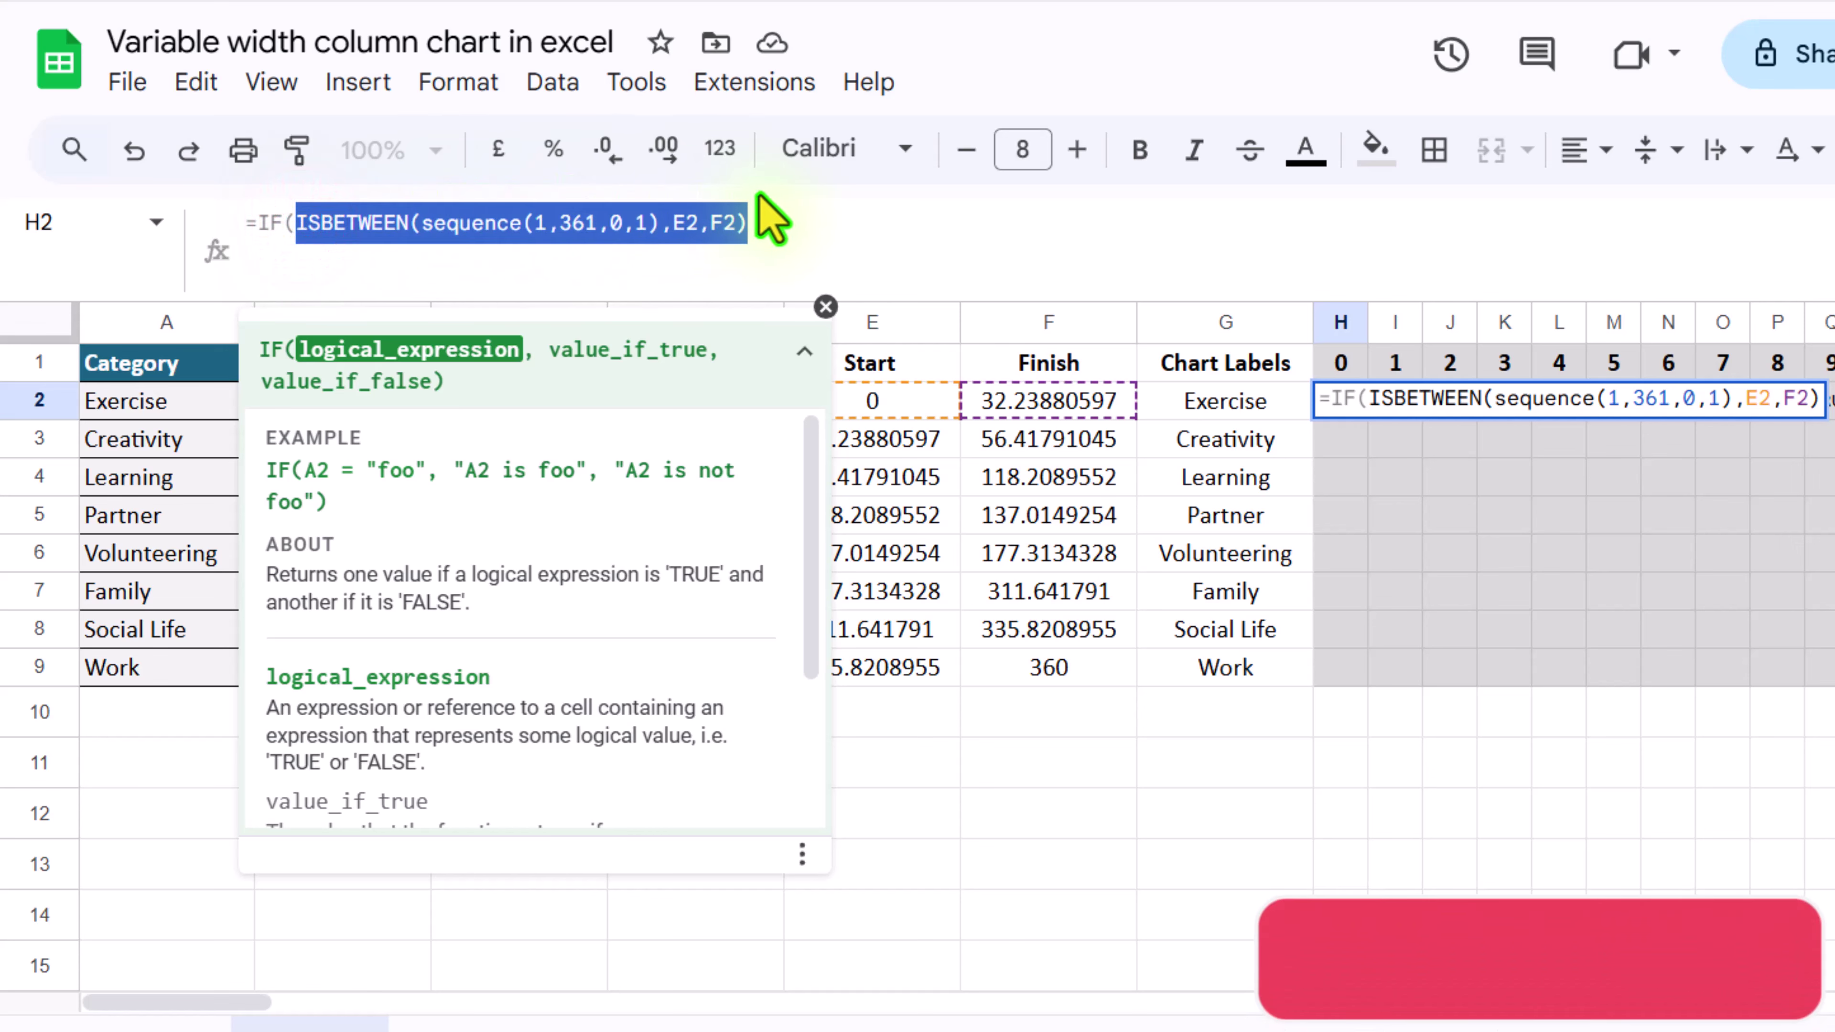
pyautogui.click(787, 223)
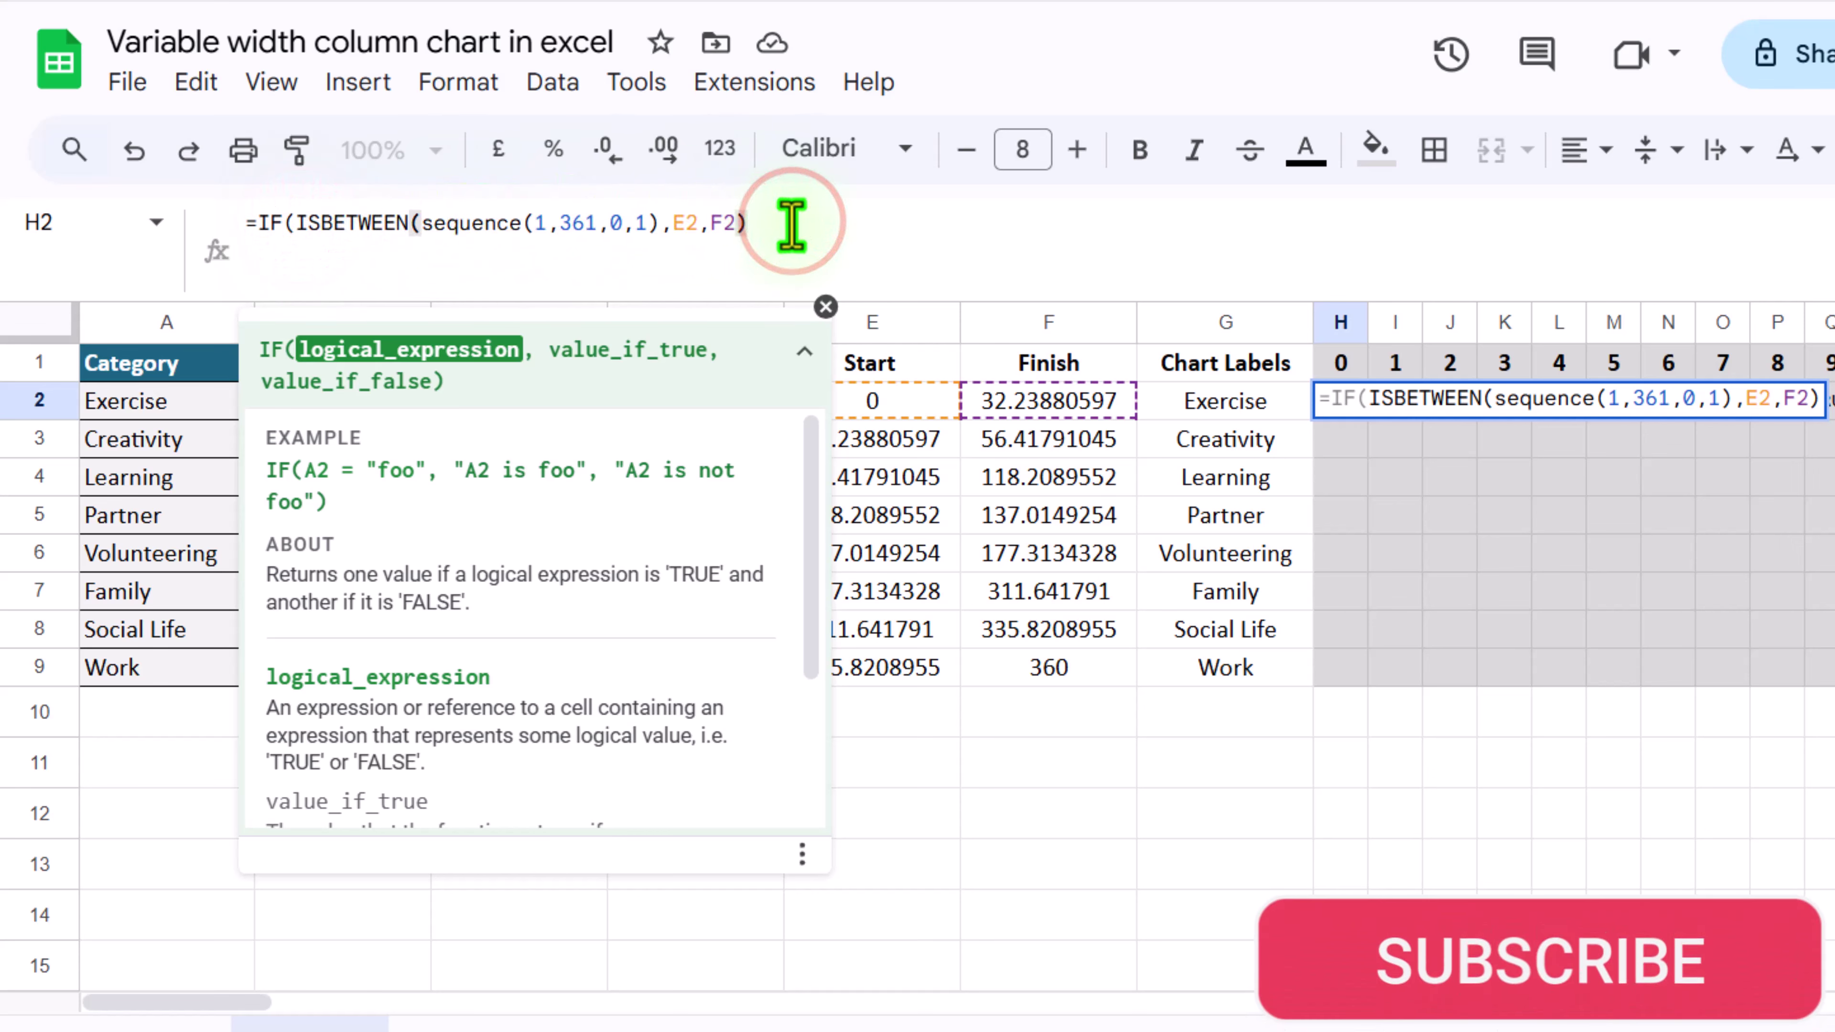
pyautogui.write(',')
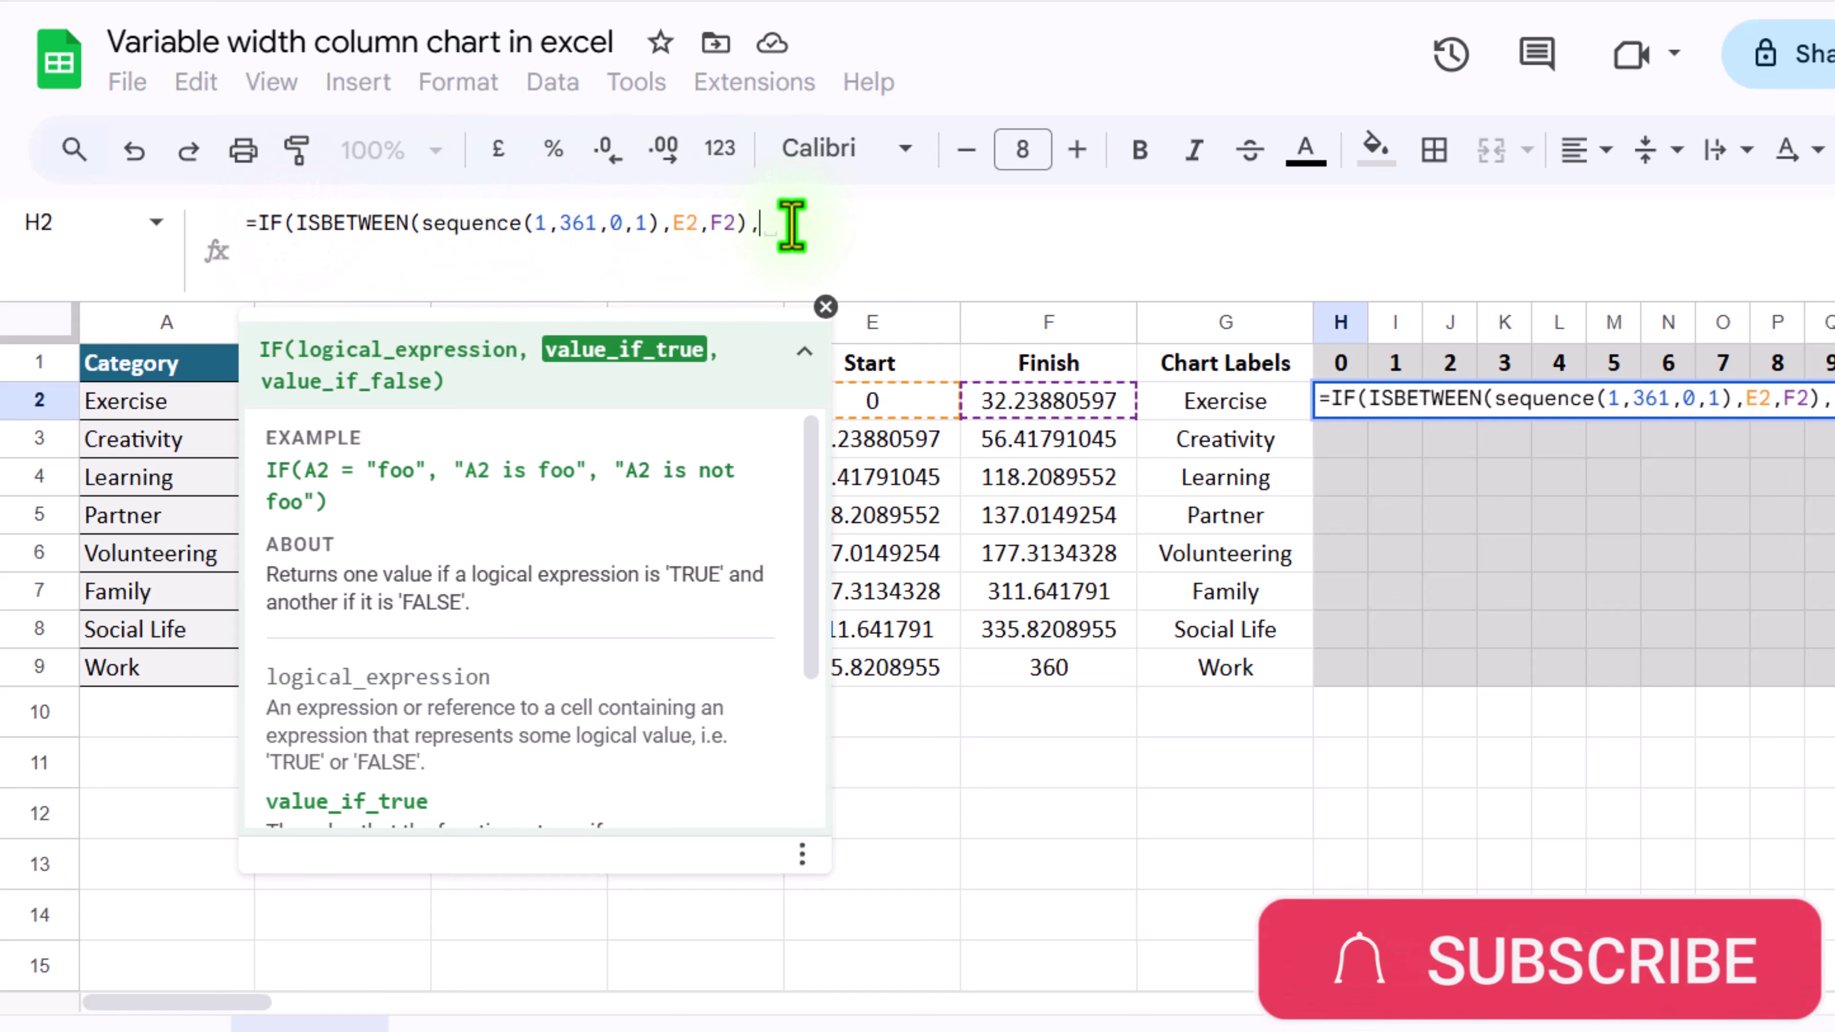
pyautogui.click(826, 307)
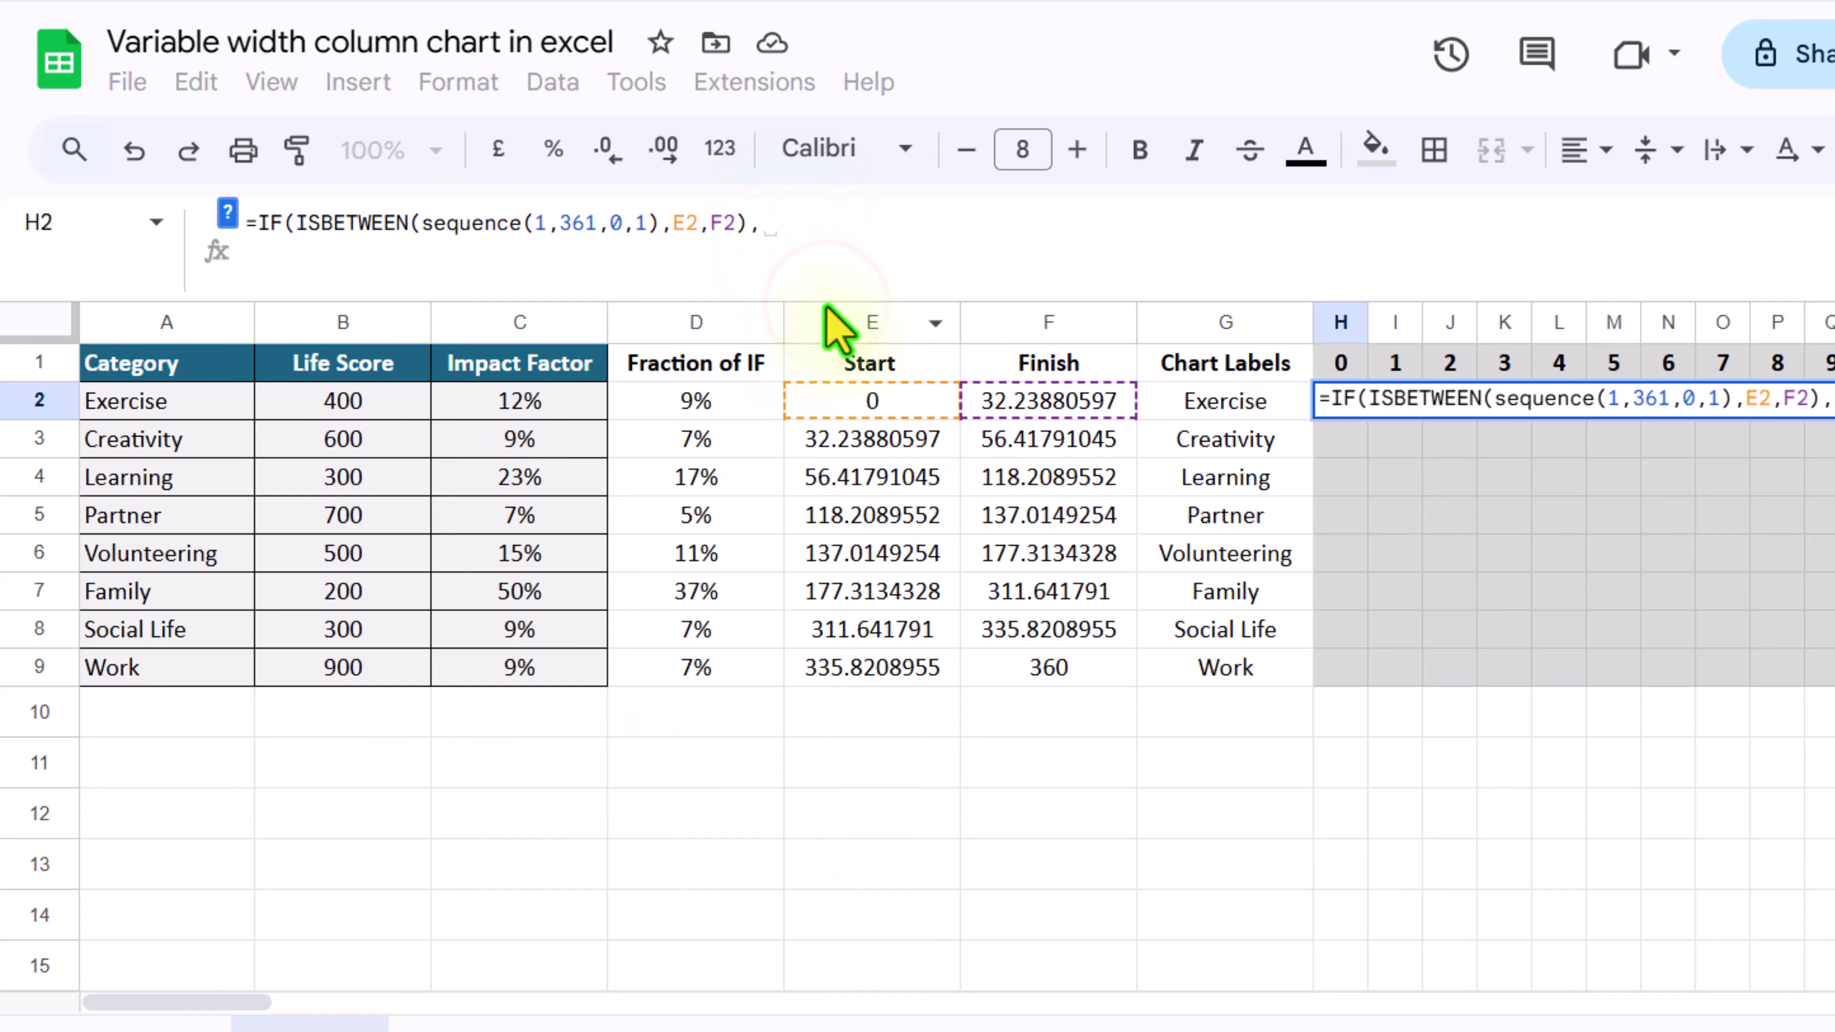
pyautogui.click(382, 401)
pyautogui.write(',')
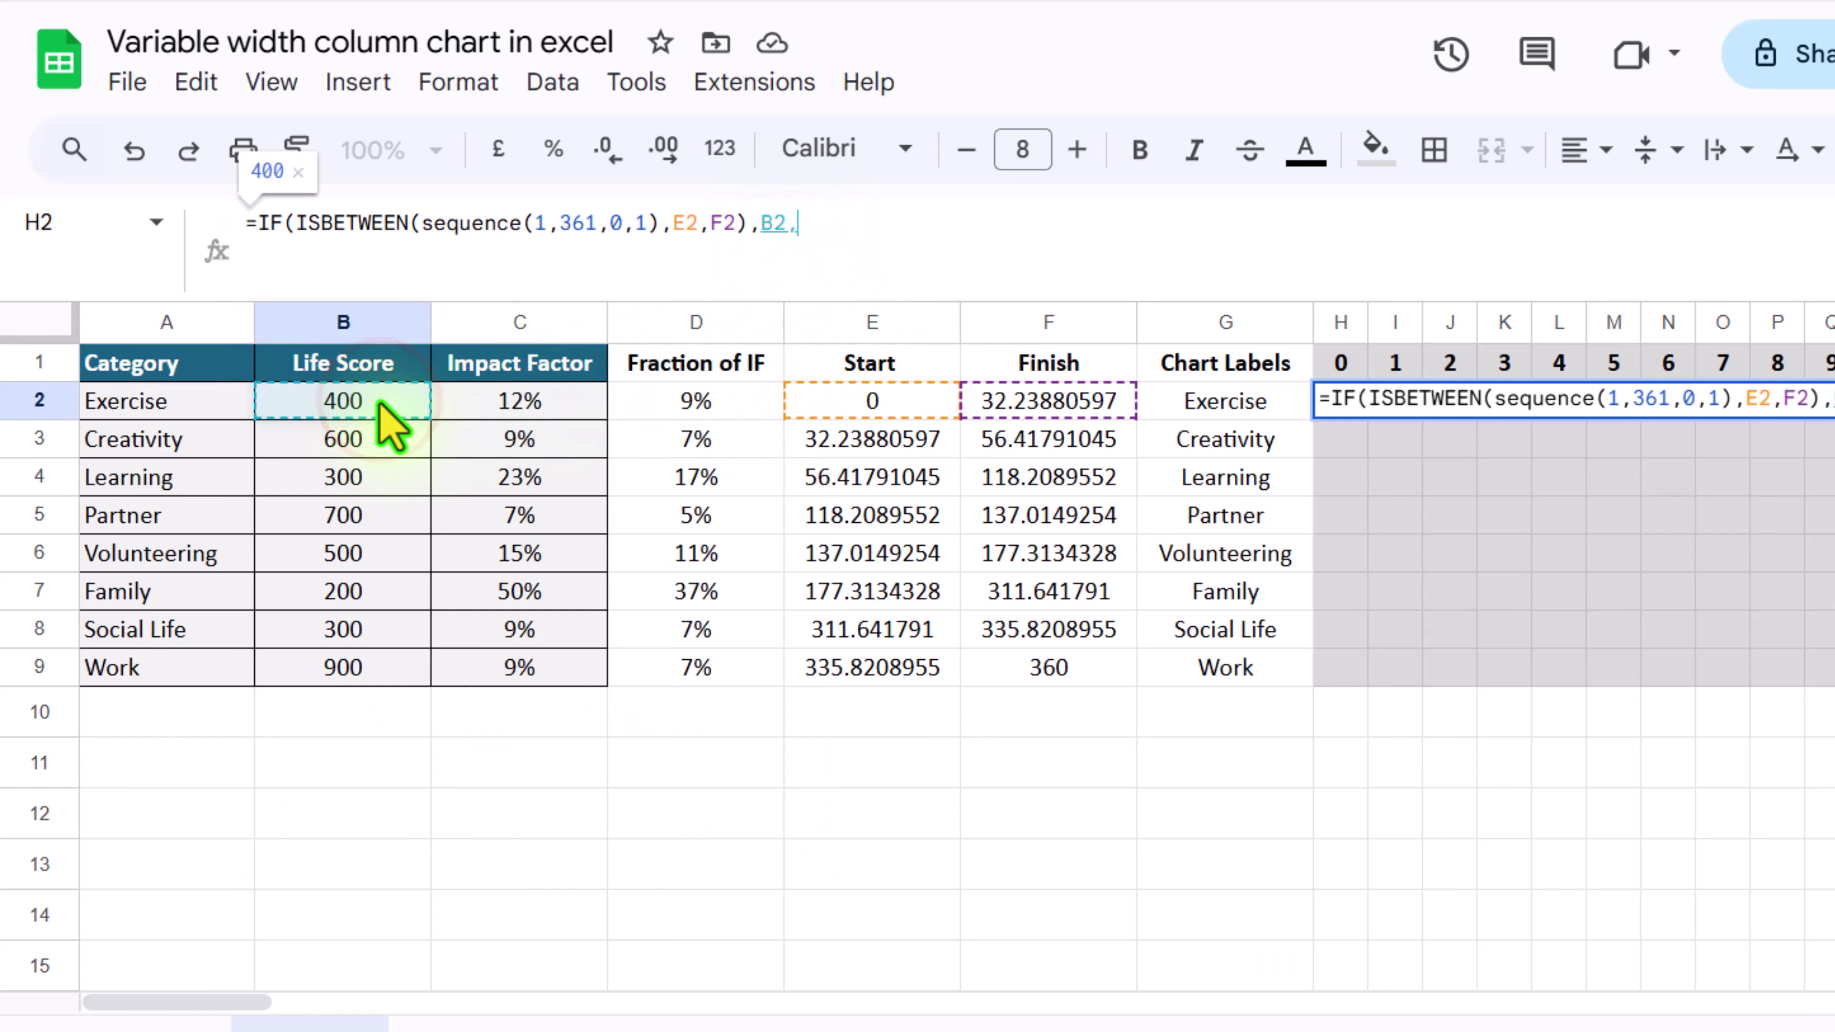
pyautogui.write('0')
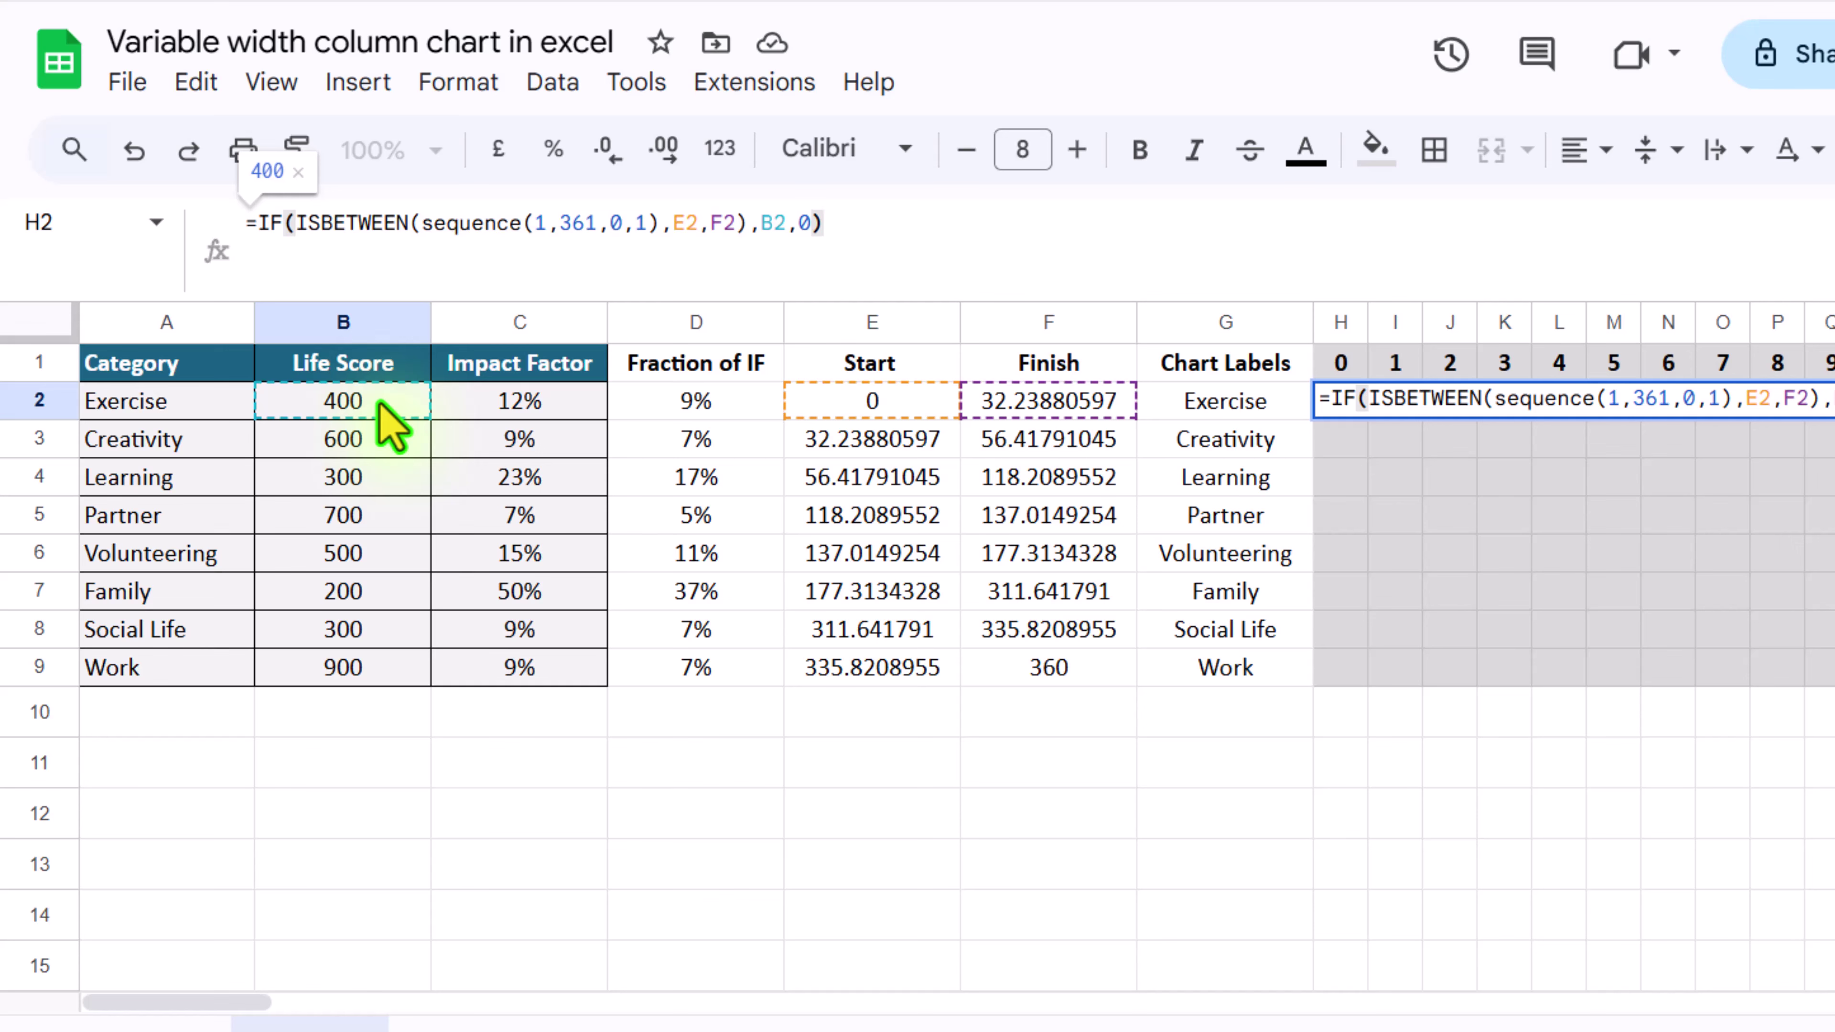
pyautogui.hotkey('ctrl', 'shift', 'Return')
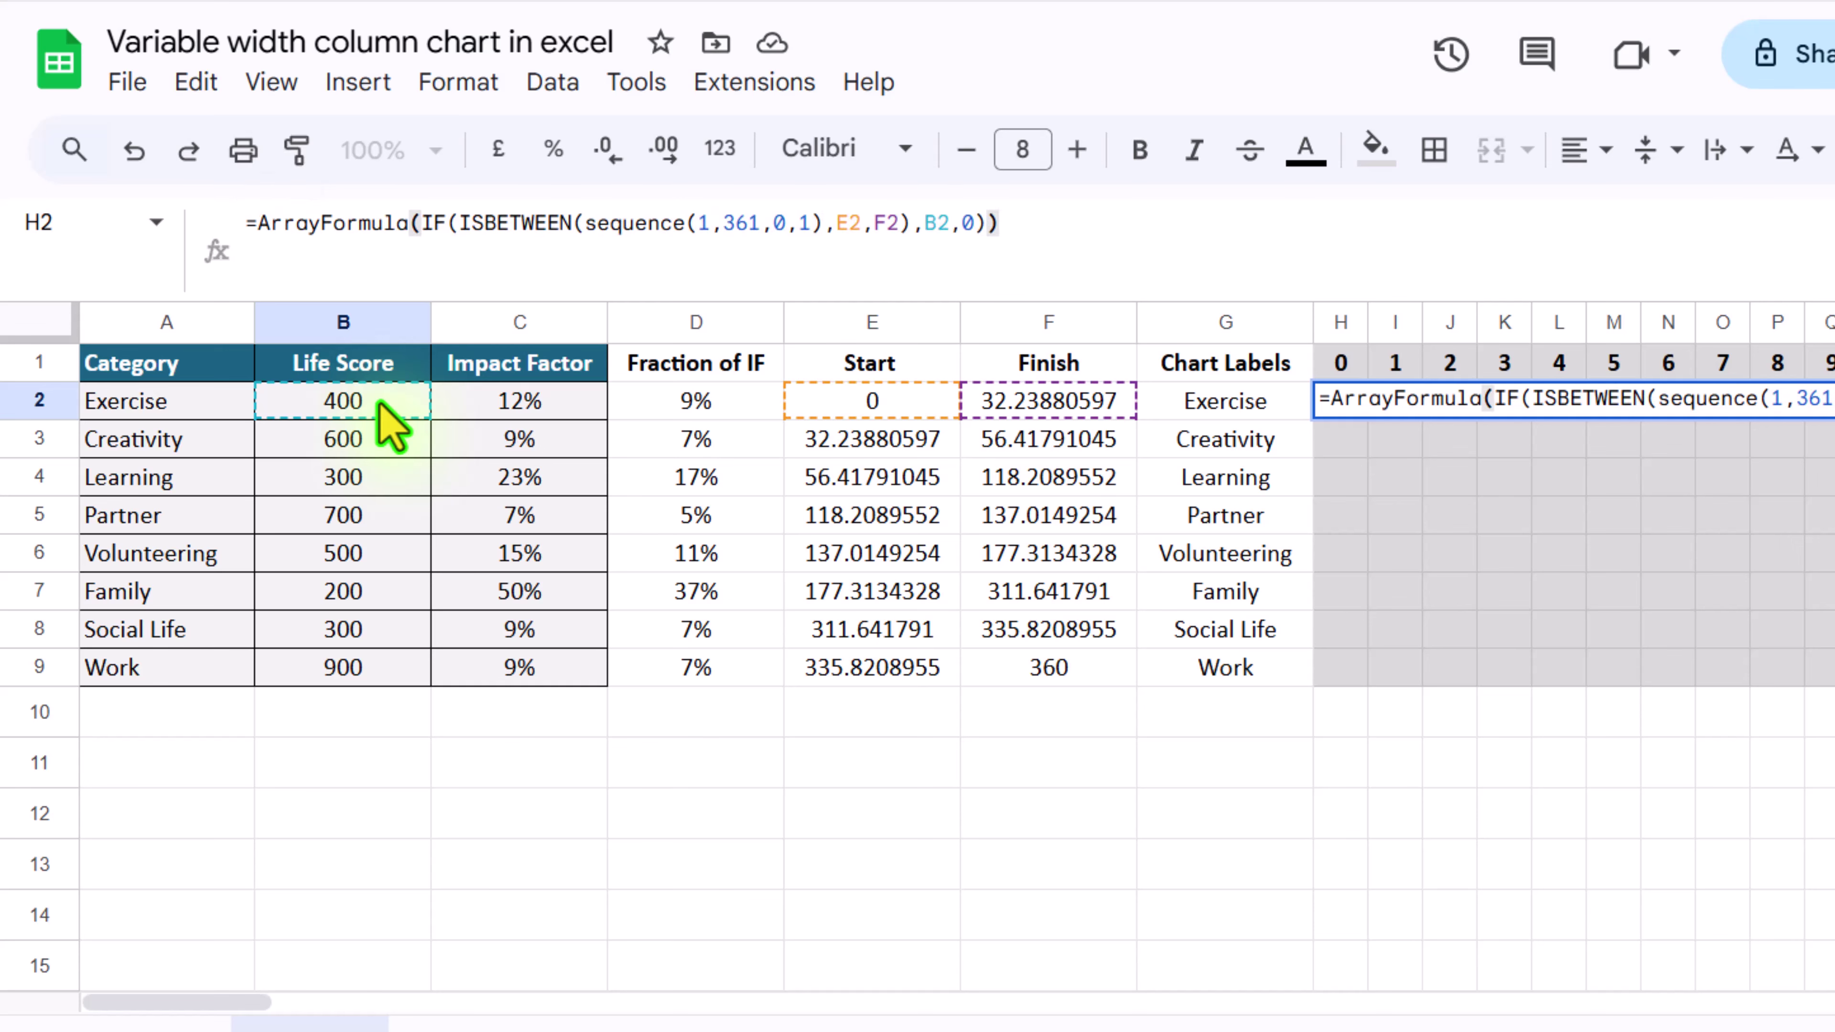
pyautogui.press('Return')
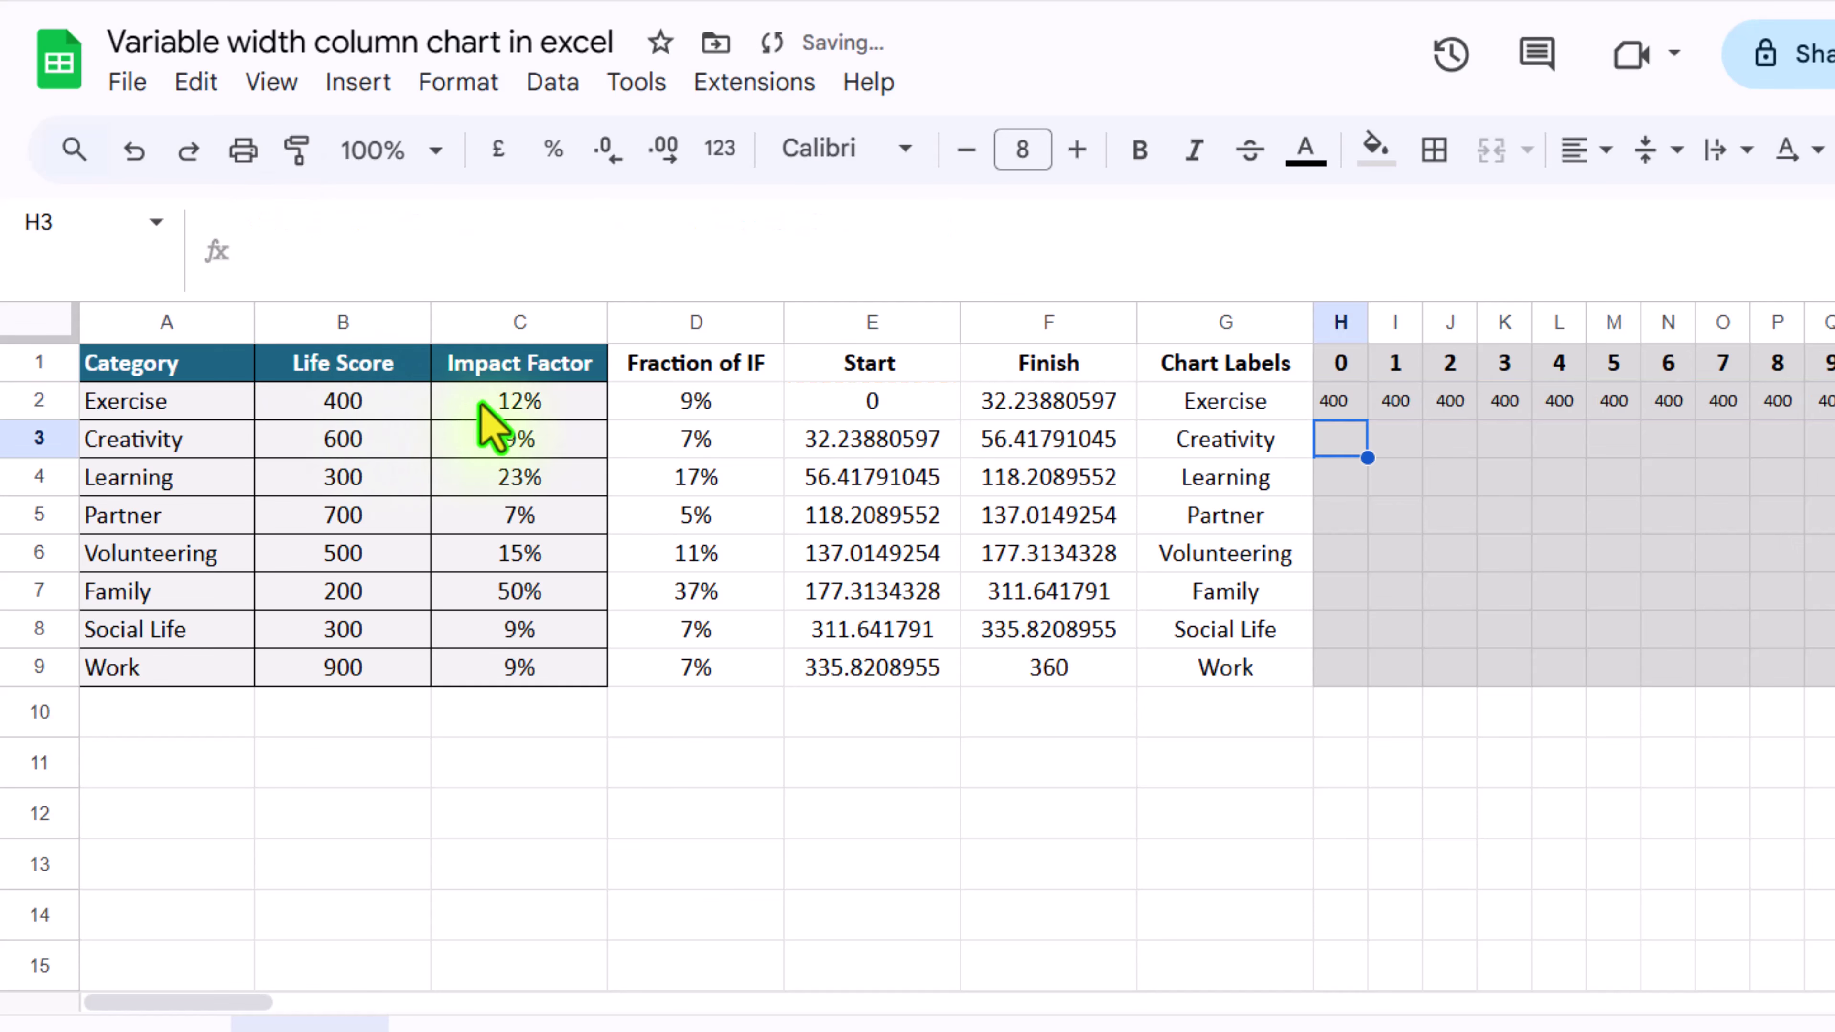
# Step: Fill the array formula from H2 down to H9 for the remaining categories
pyautogui.click(1349, 404)
pyautogui.moveTo(1368, 423); pyautogui.dragTo(1367, 670)
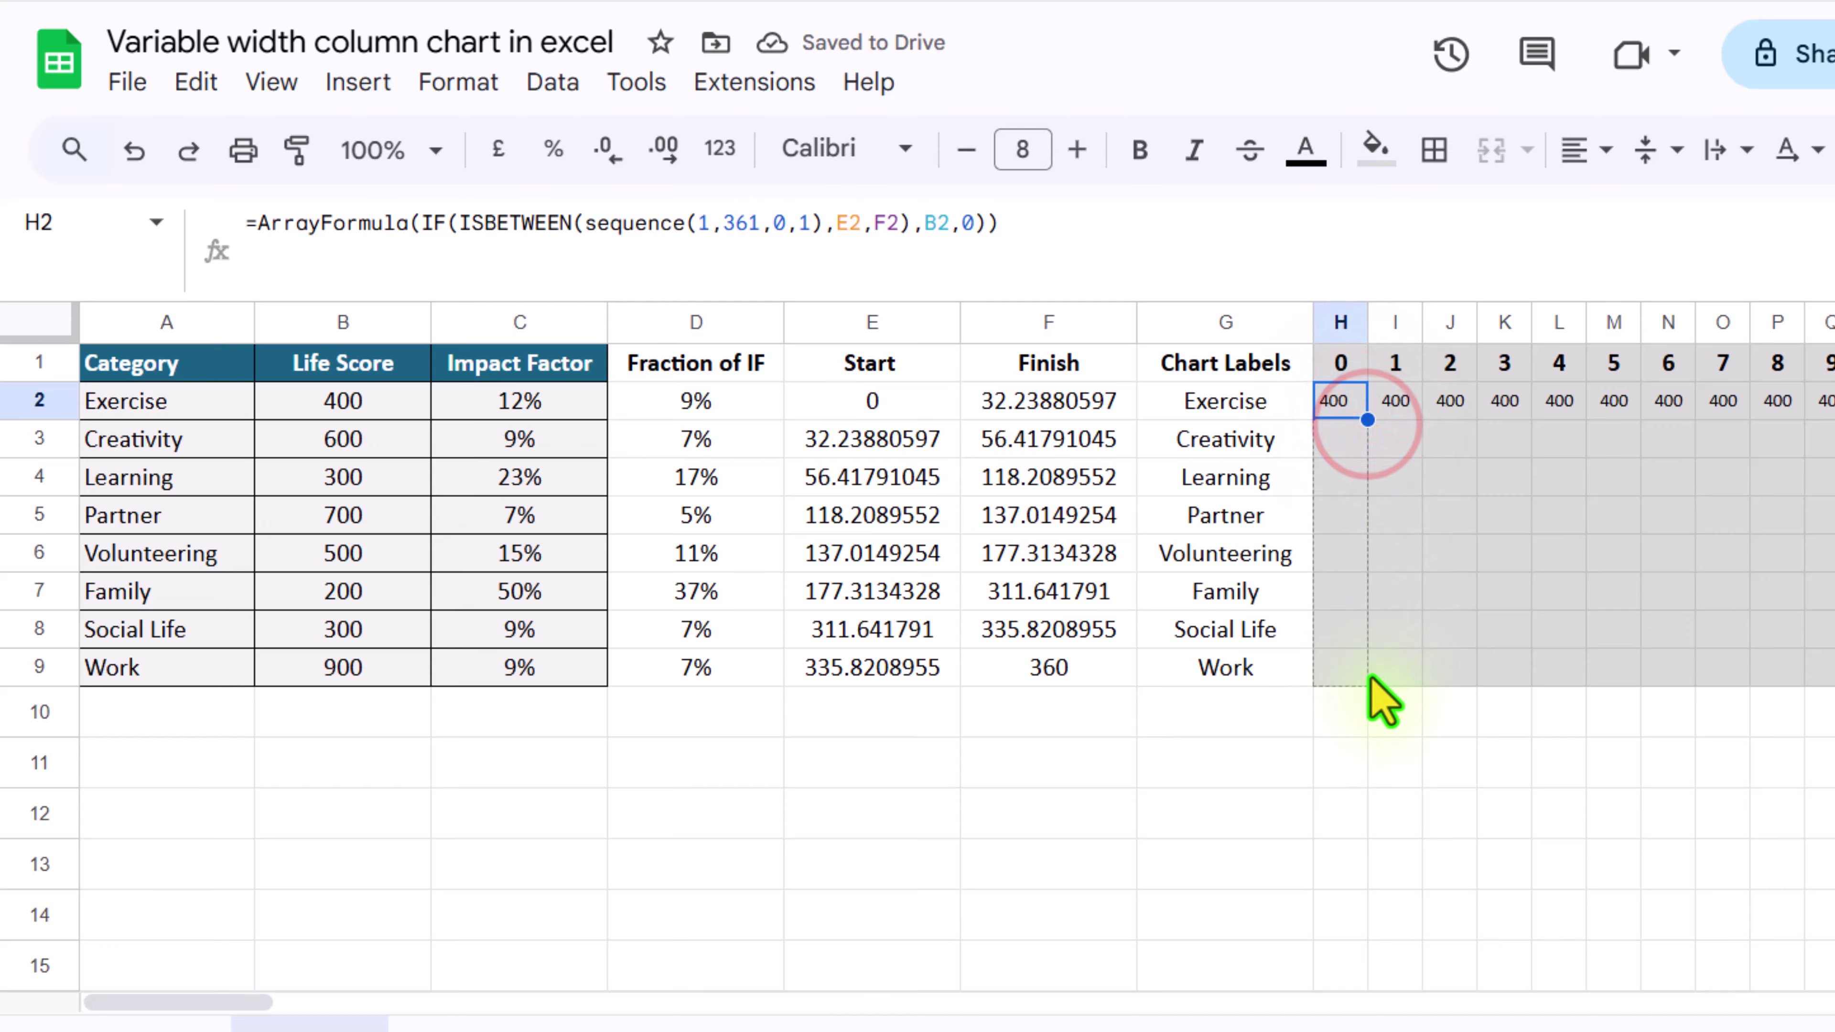
pyautogui.moveTo(1378, 450); pyautogui.dragTo(1352, 615)
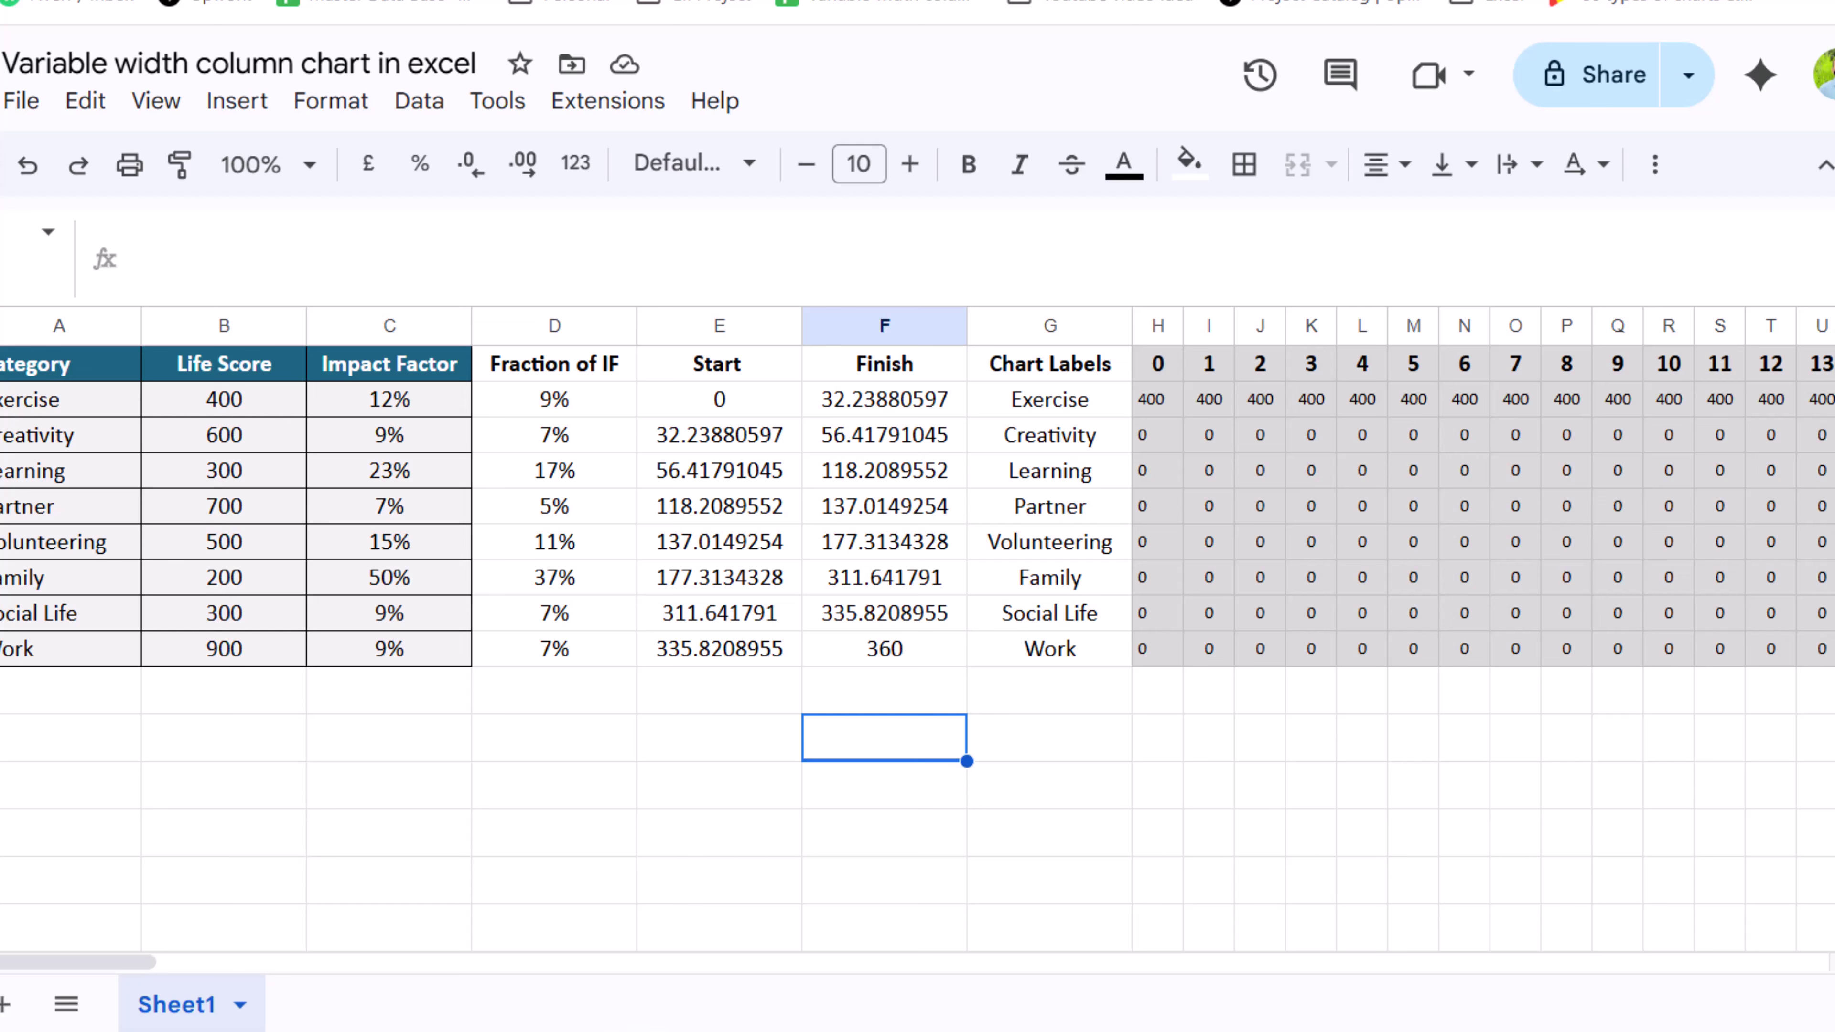
# Step: Insert a chart from the Chart Labels column and the whole degree grid, range G1:ND9
pyautogui.click(1039, 365)
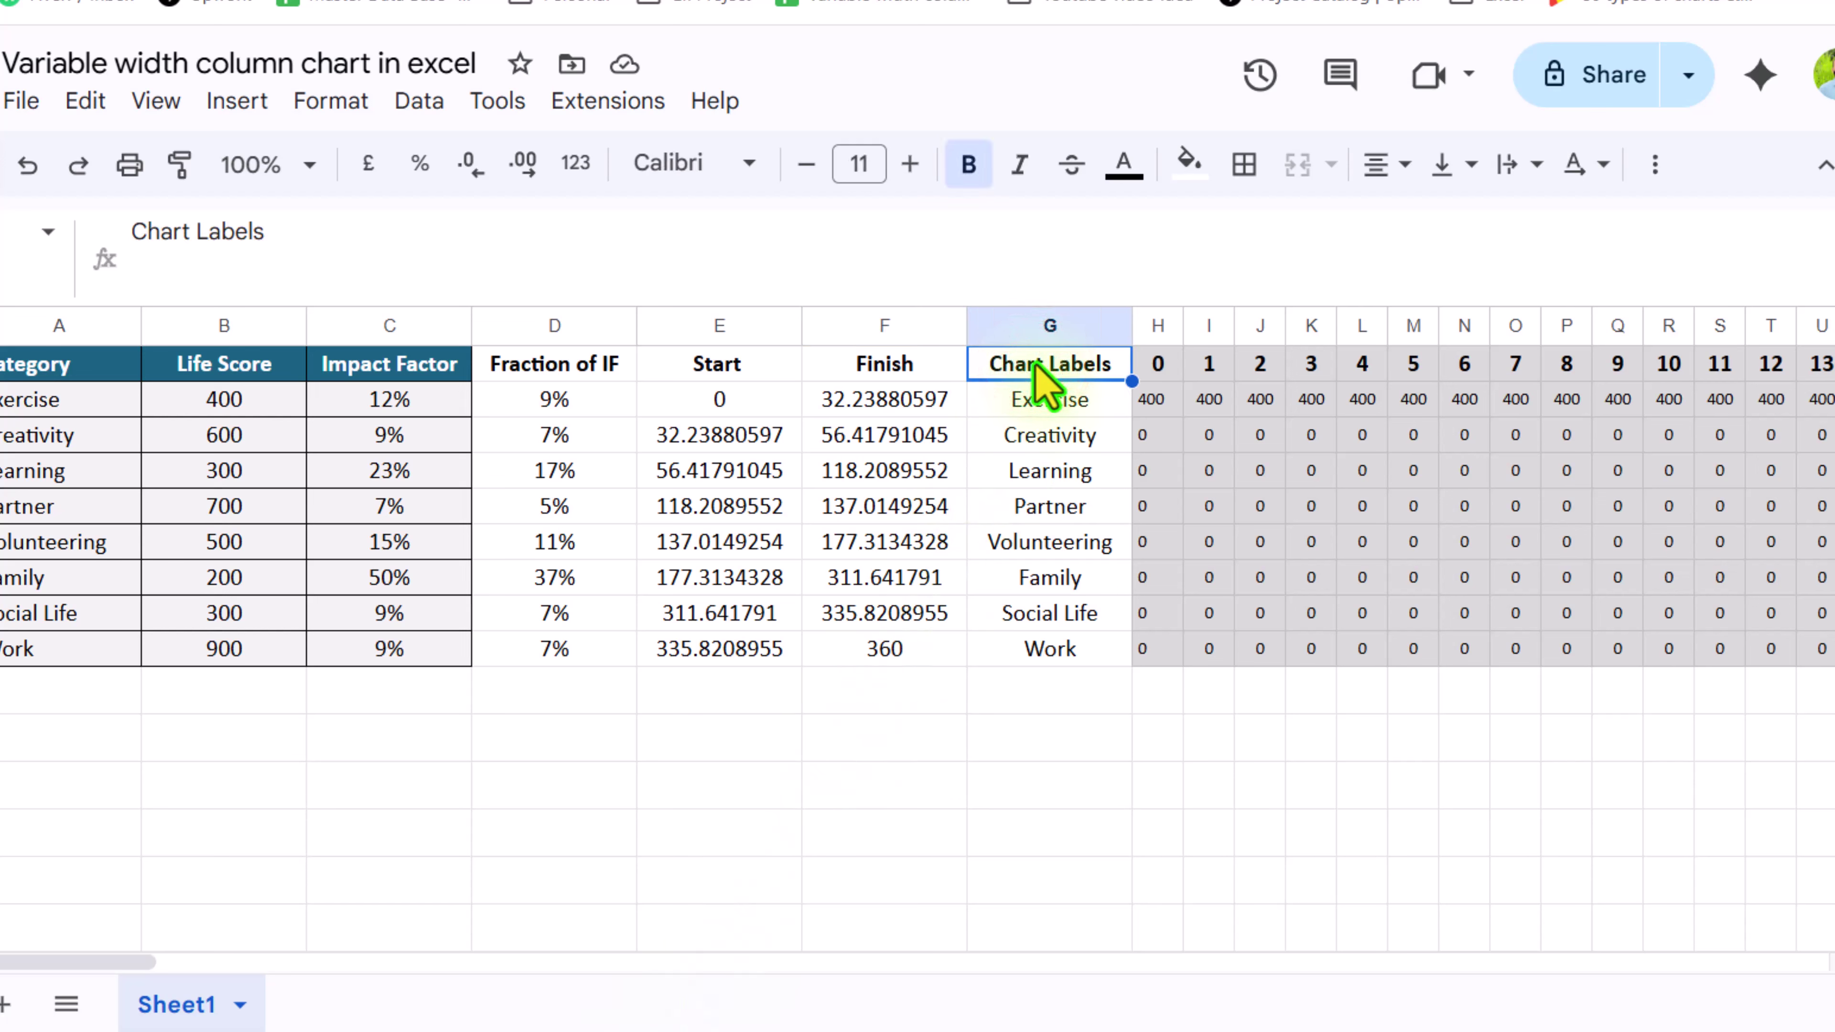
pyautogui.hotkey('ctrl', 'shift', 'Right')
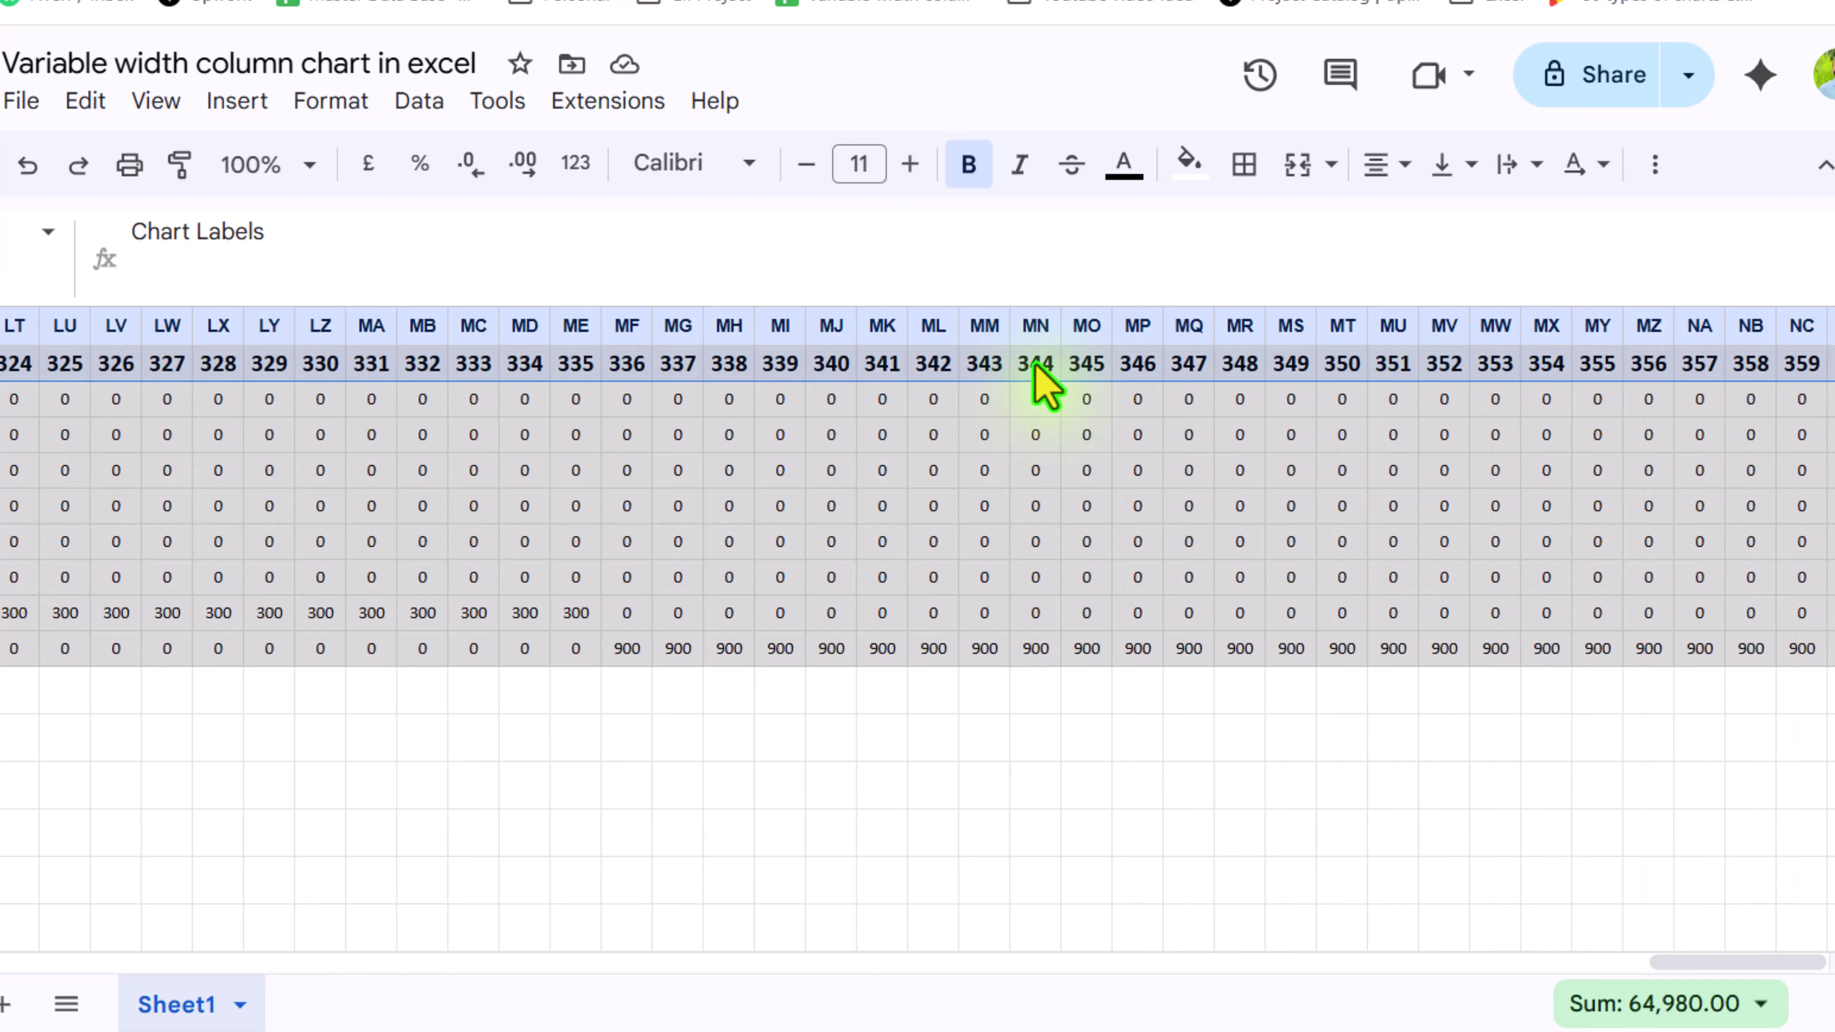
pyautogui.hotkey('ctrl', 'shift', 'Down')
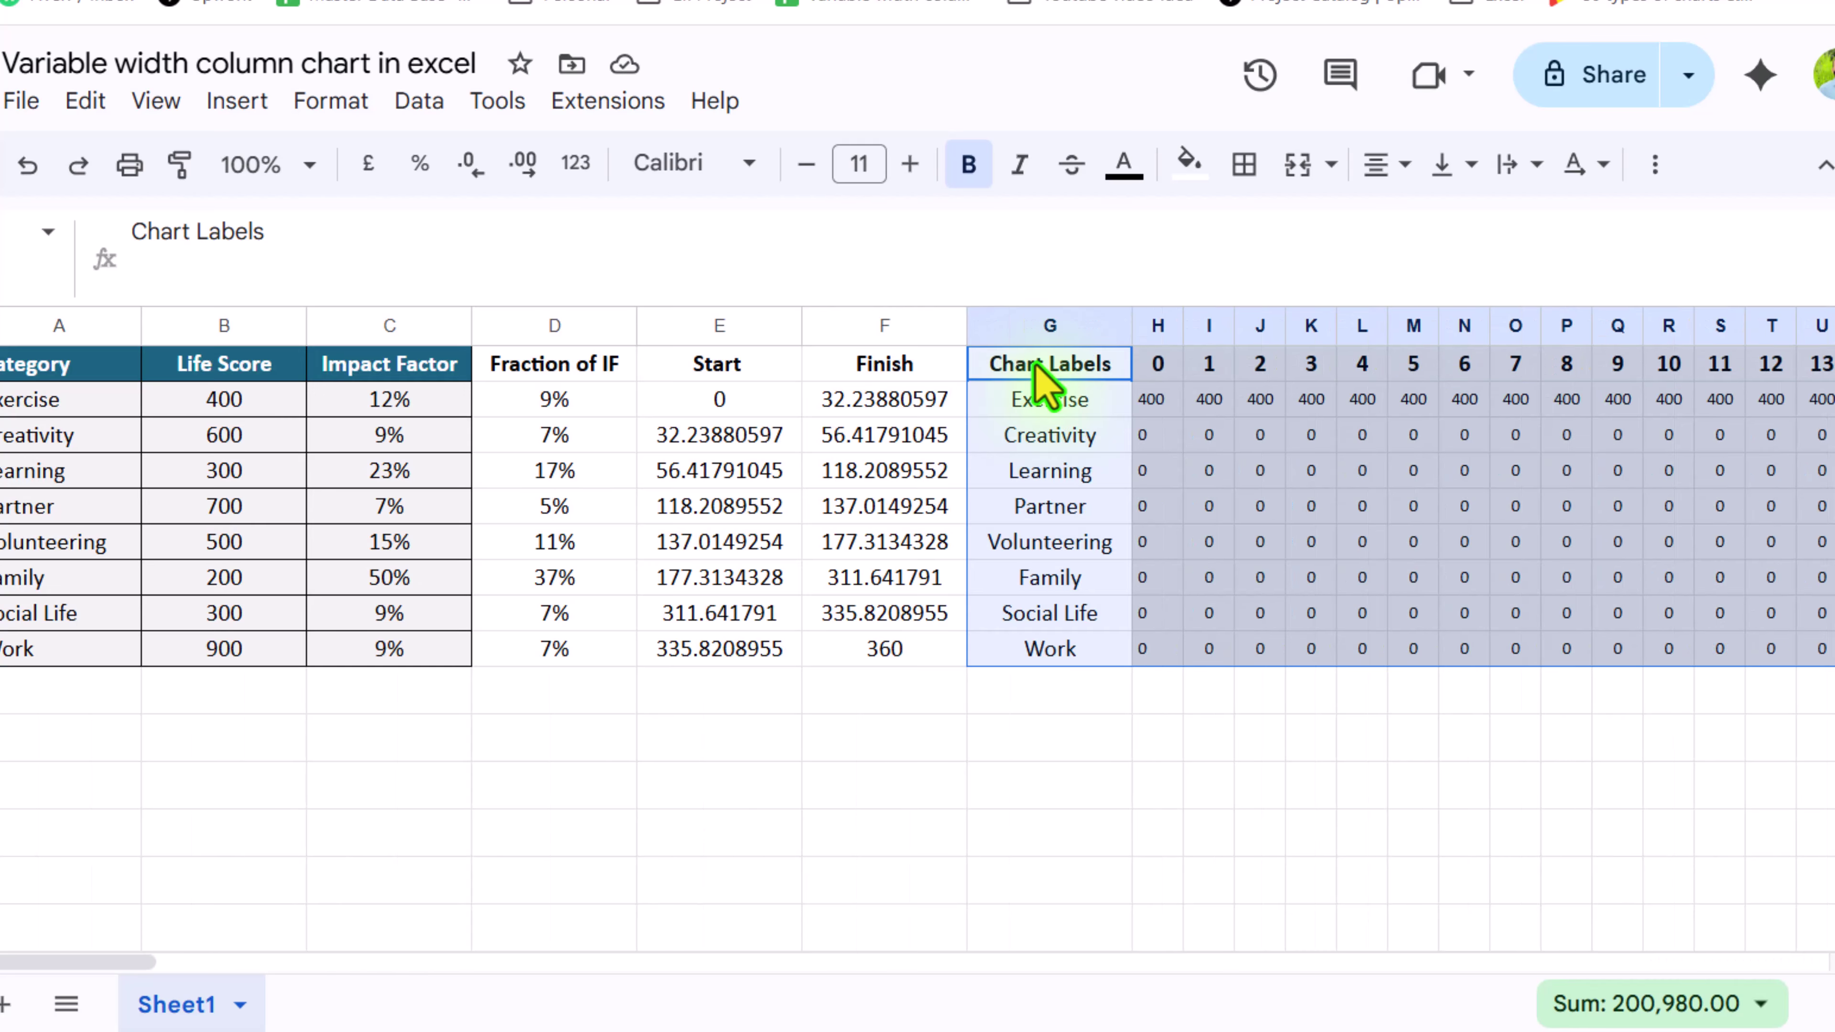
pyautogui.click(236, 103)
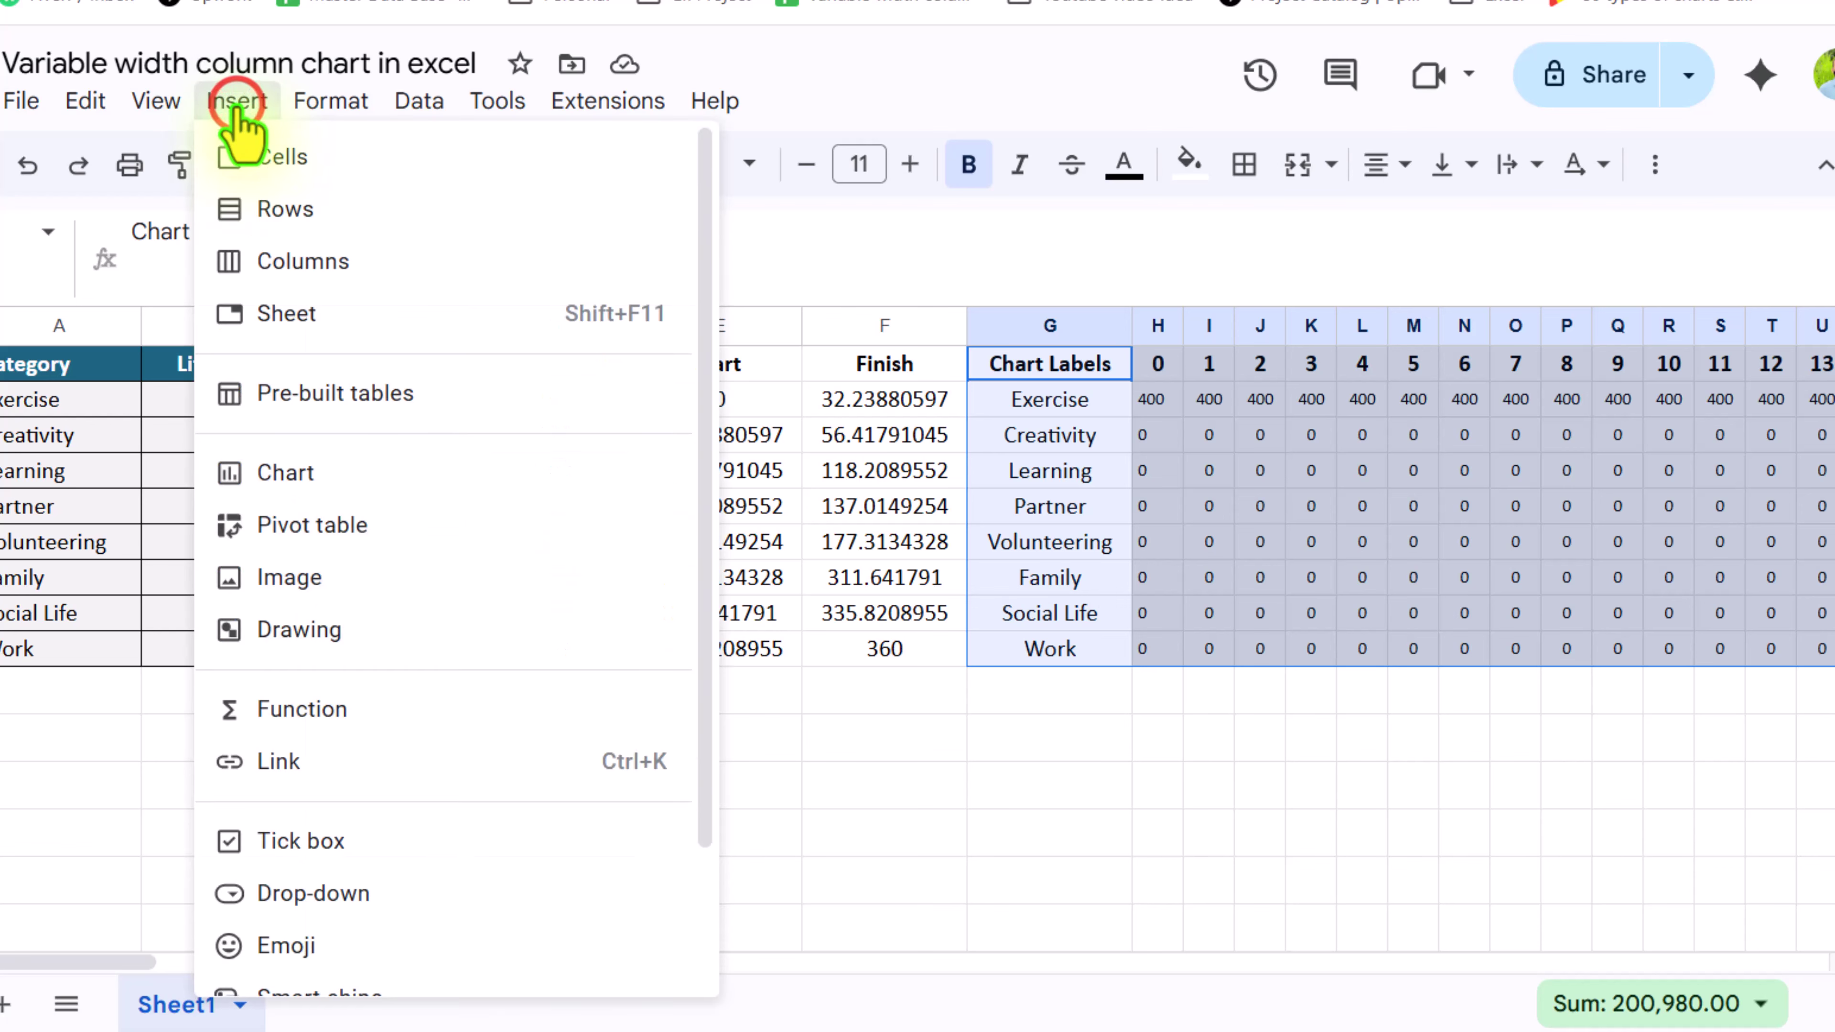
pyautogui.click(346, 475)
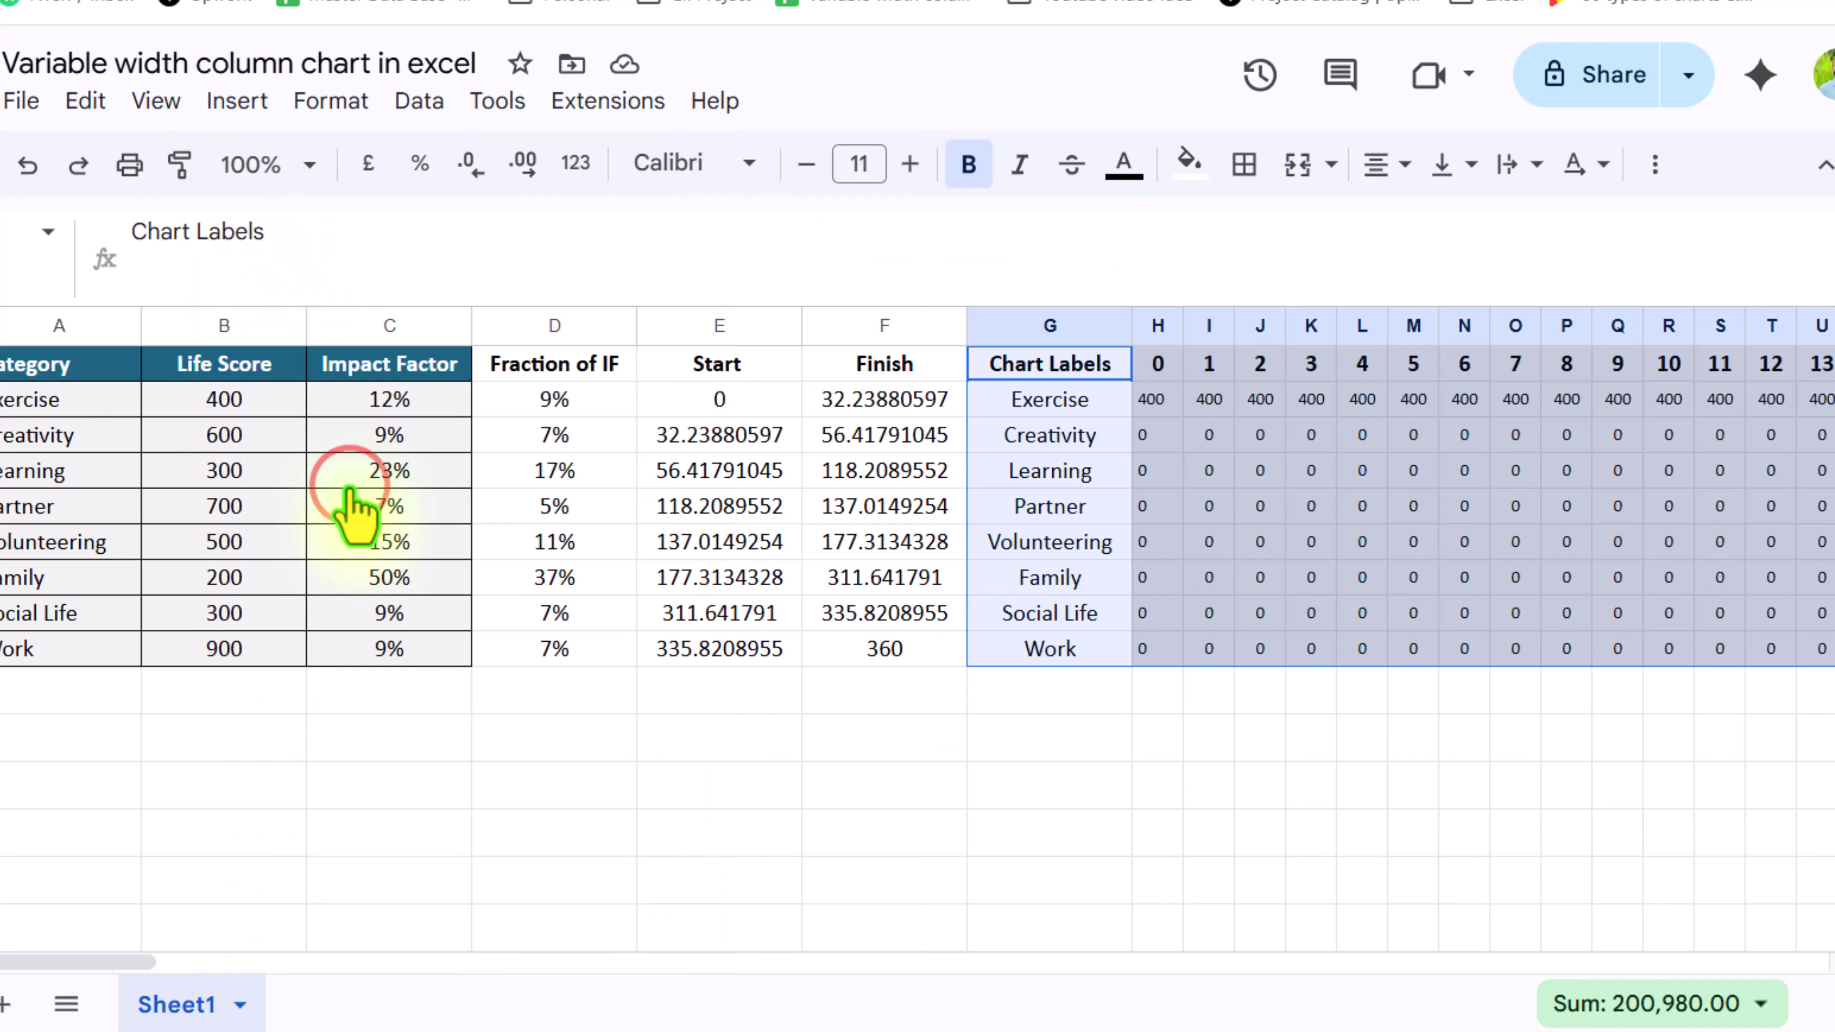
pyautogui.scroll(1, 1561, 562)
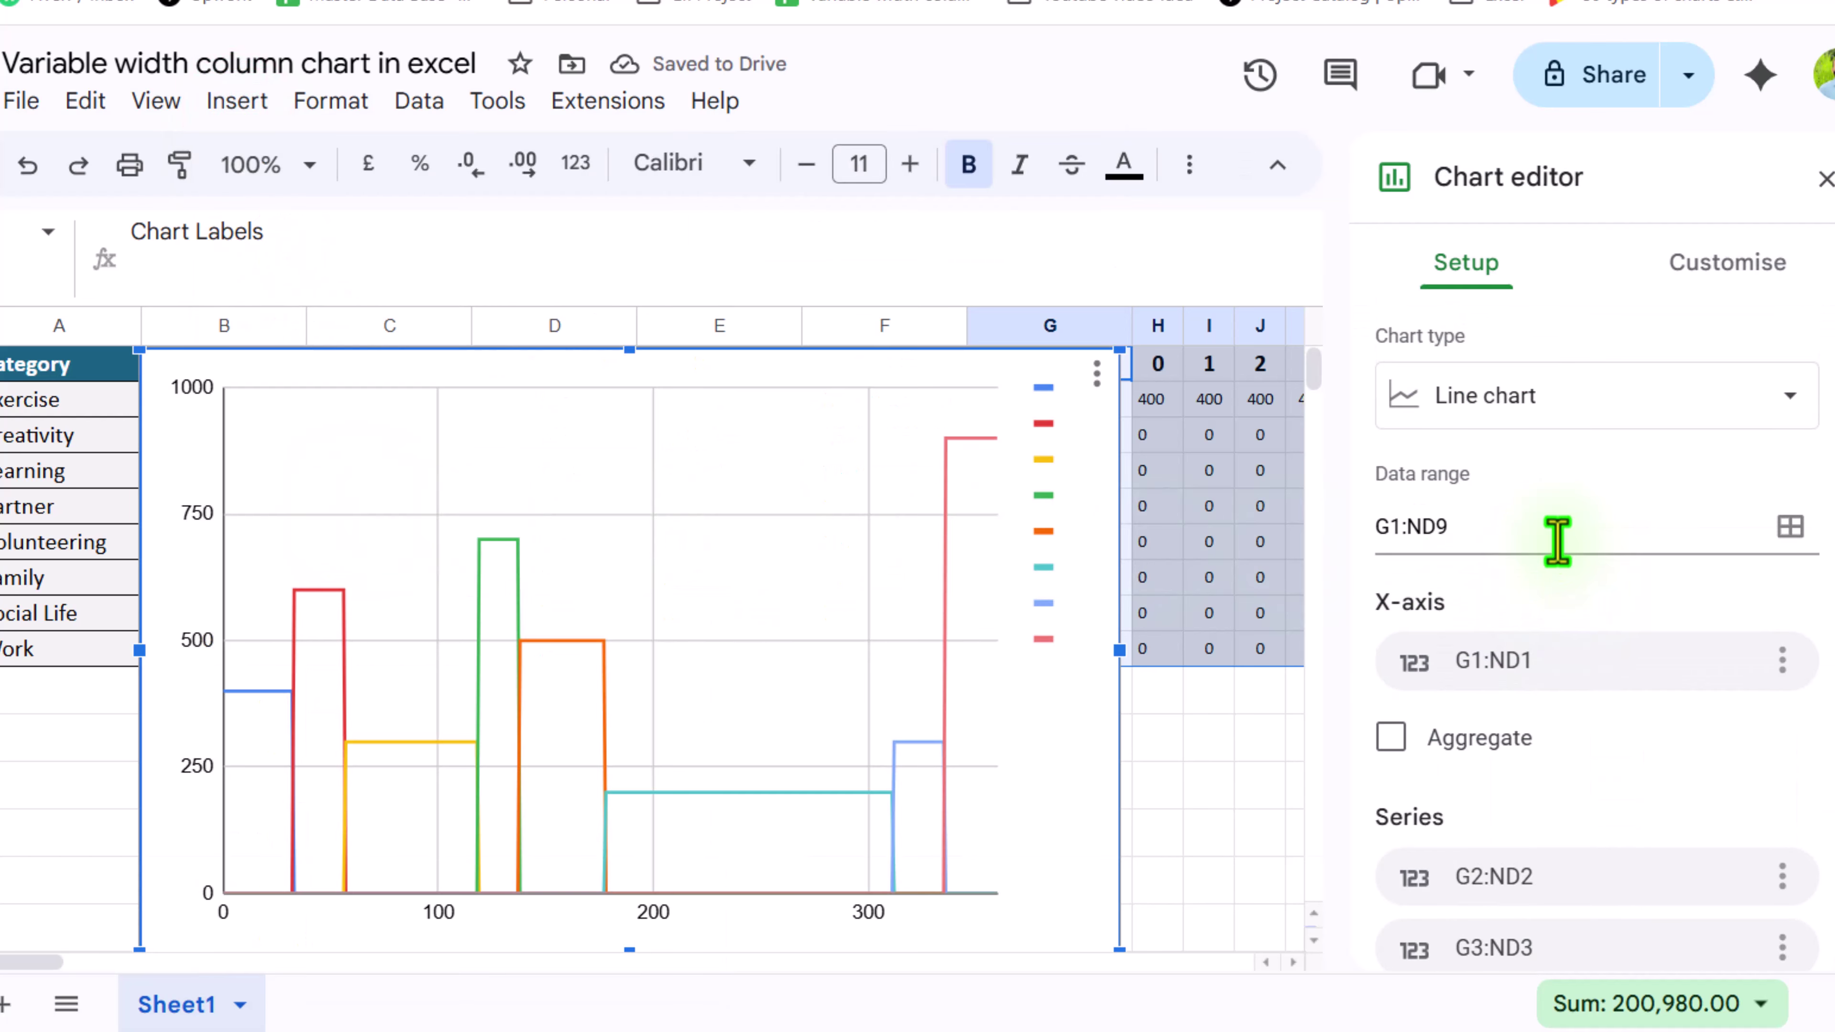
# Step: Change the chart type to Column chart and use column G as headers for the series names
pyautogui.click(1538, 398)
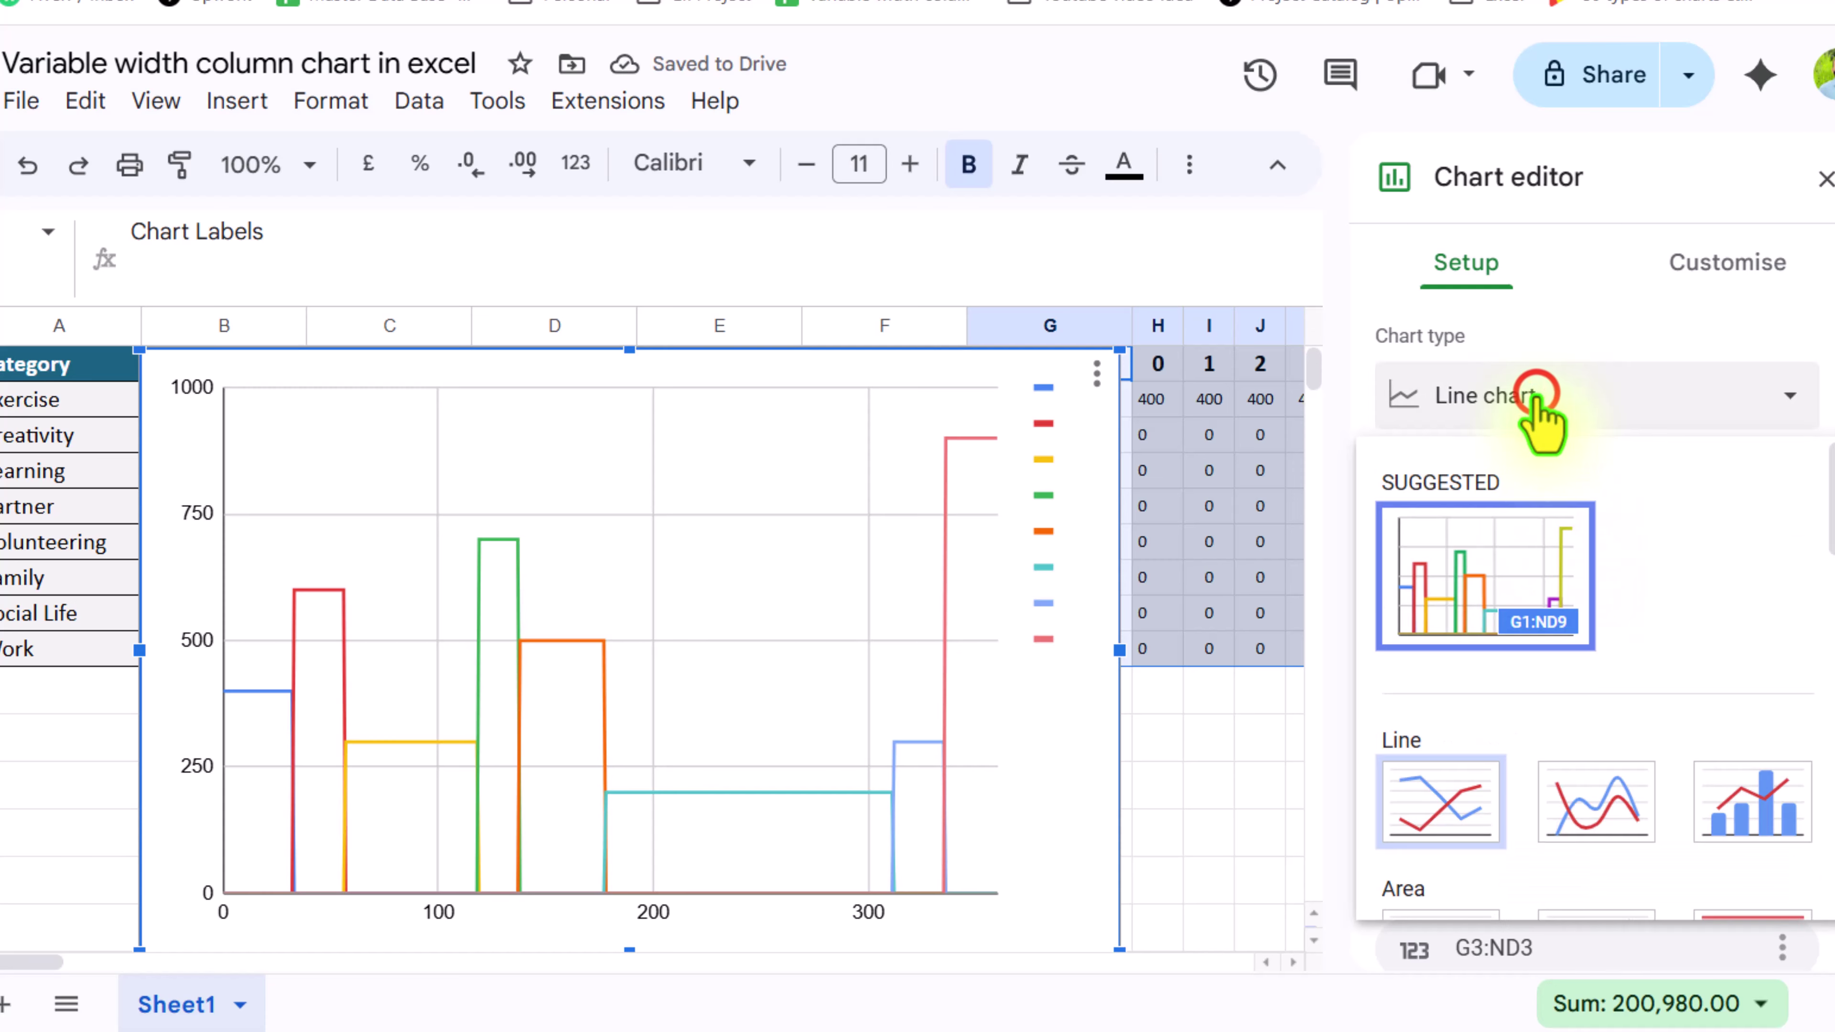
pyautogui.scroll(-6, 1543, 423)
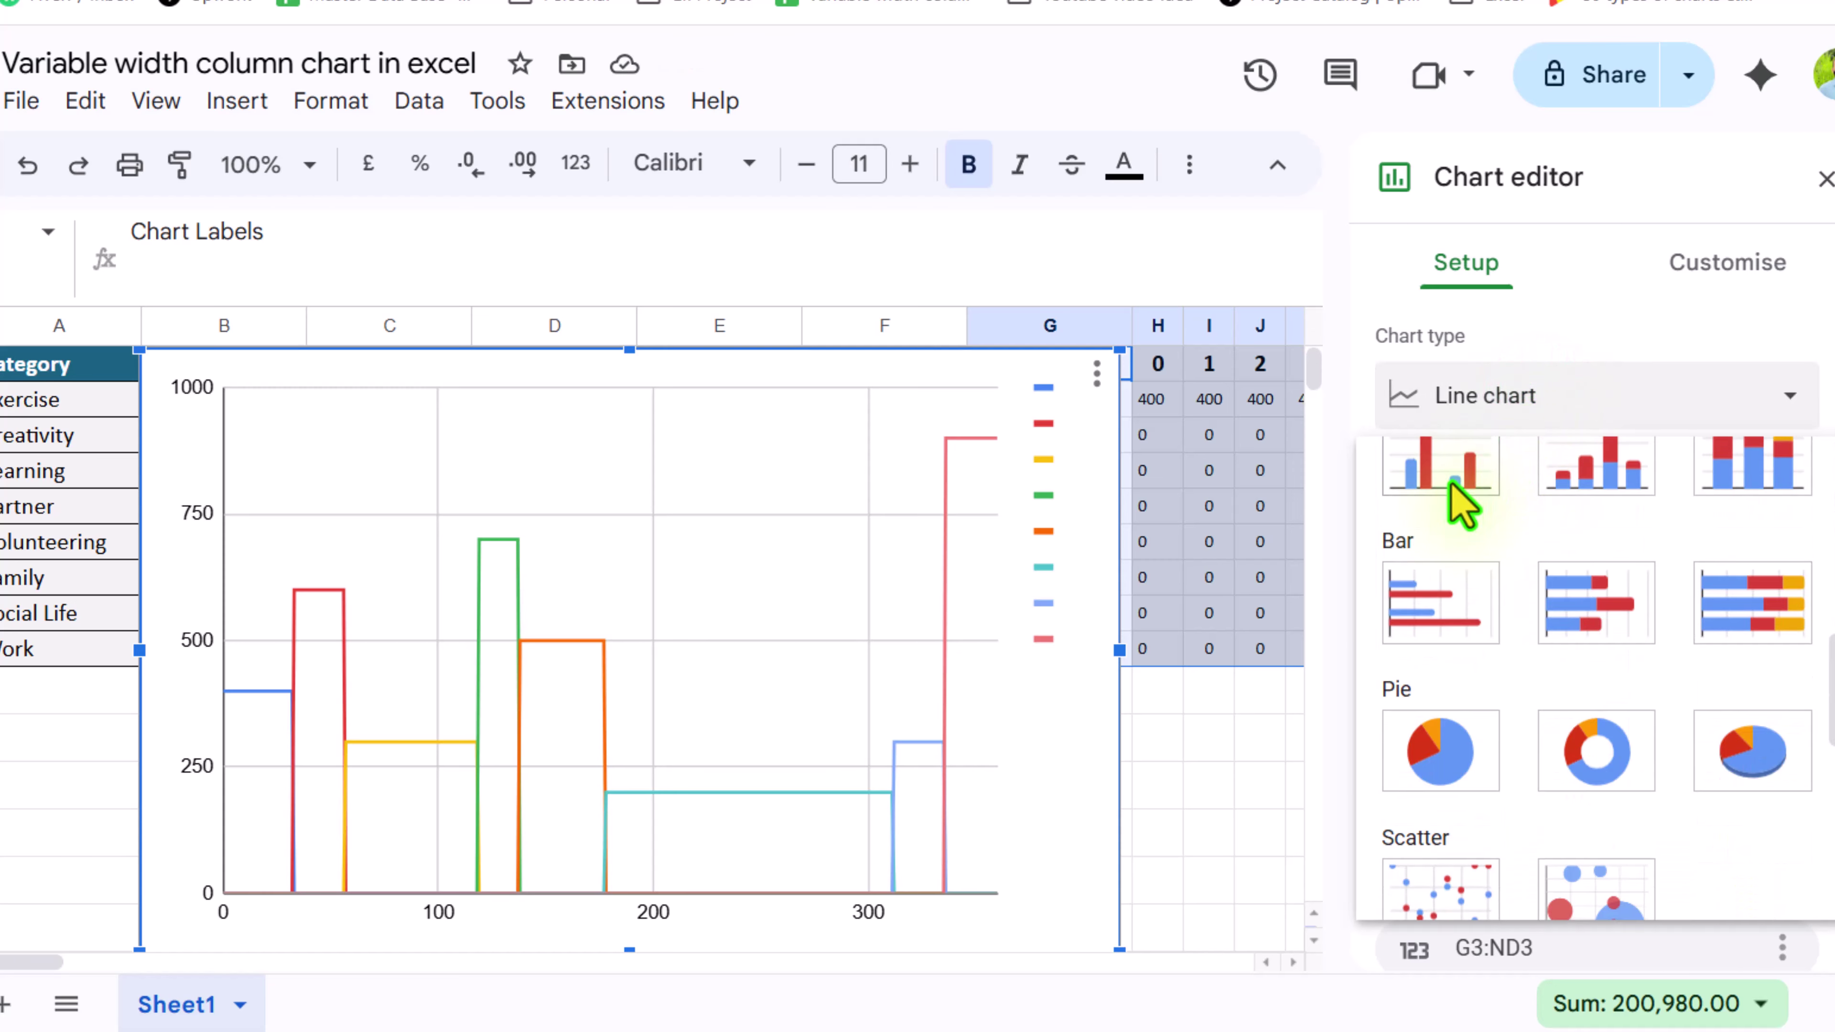
pyautogui.click(1451, 477)
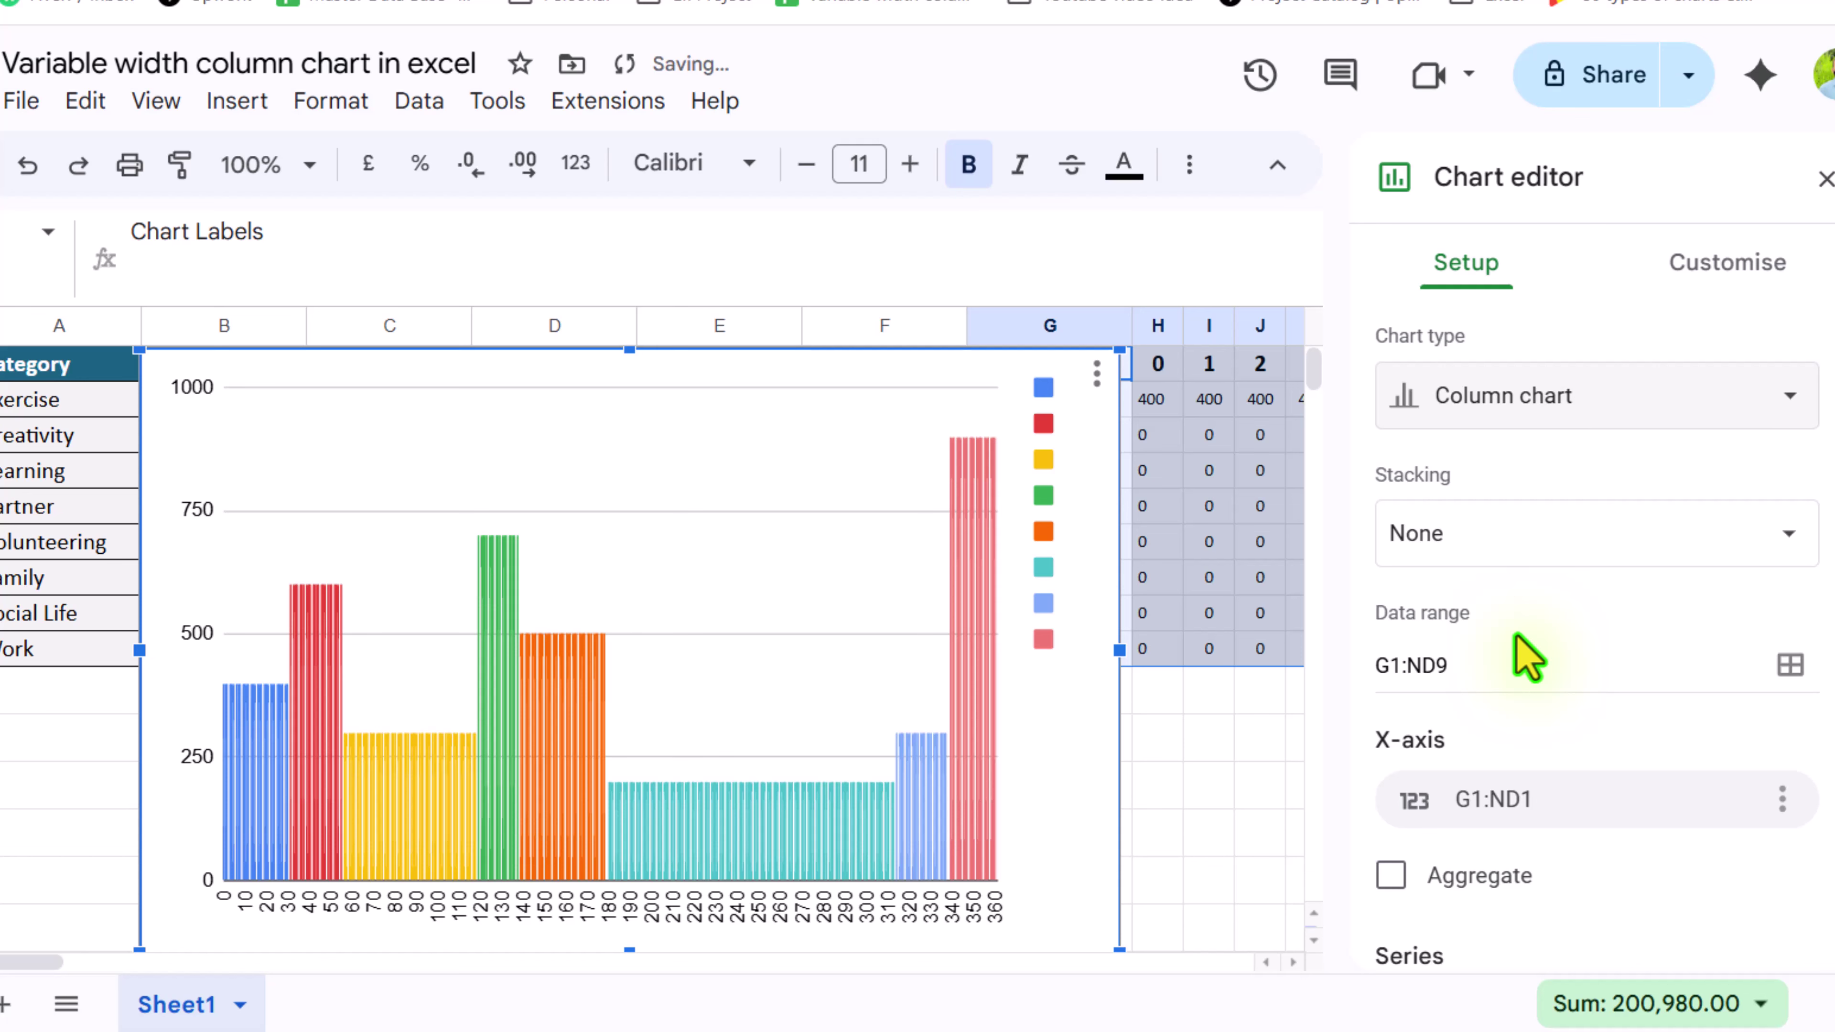
pyautogui.scroll(-10, 1528, 658)
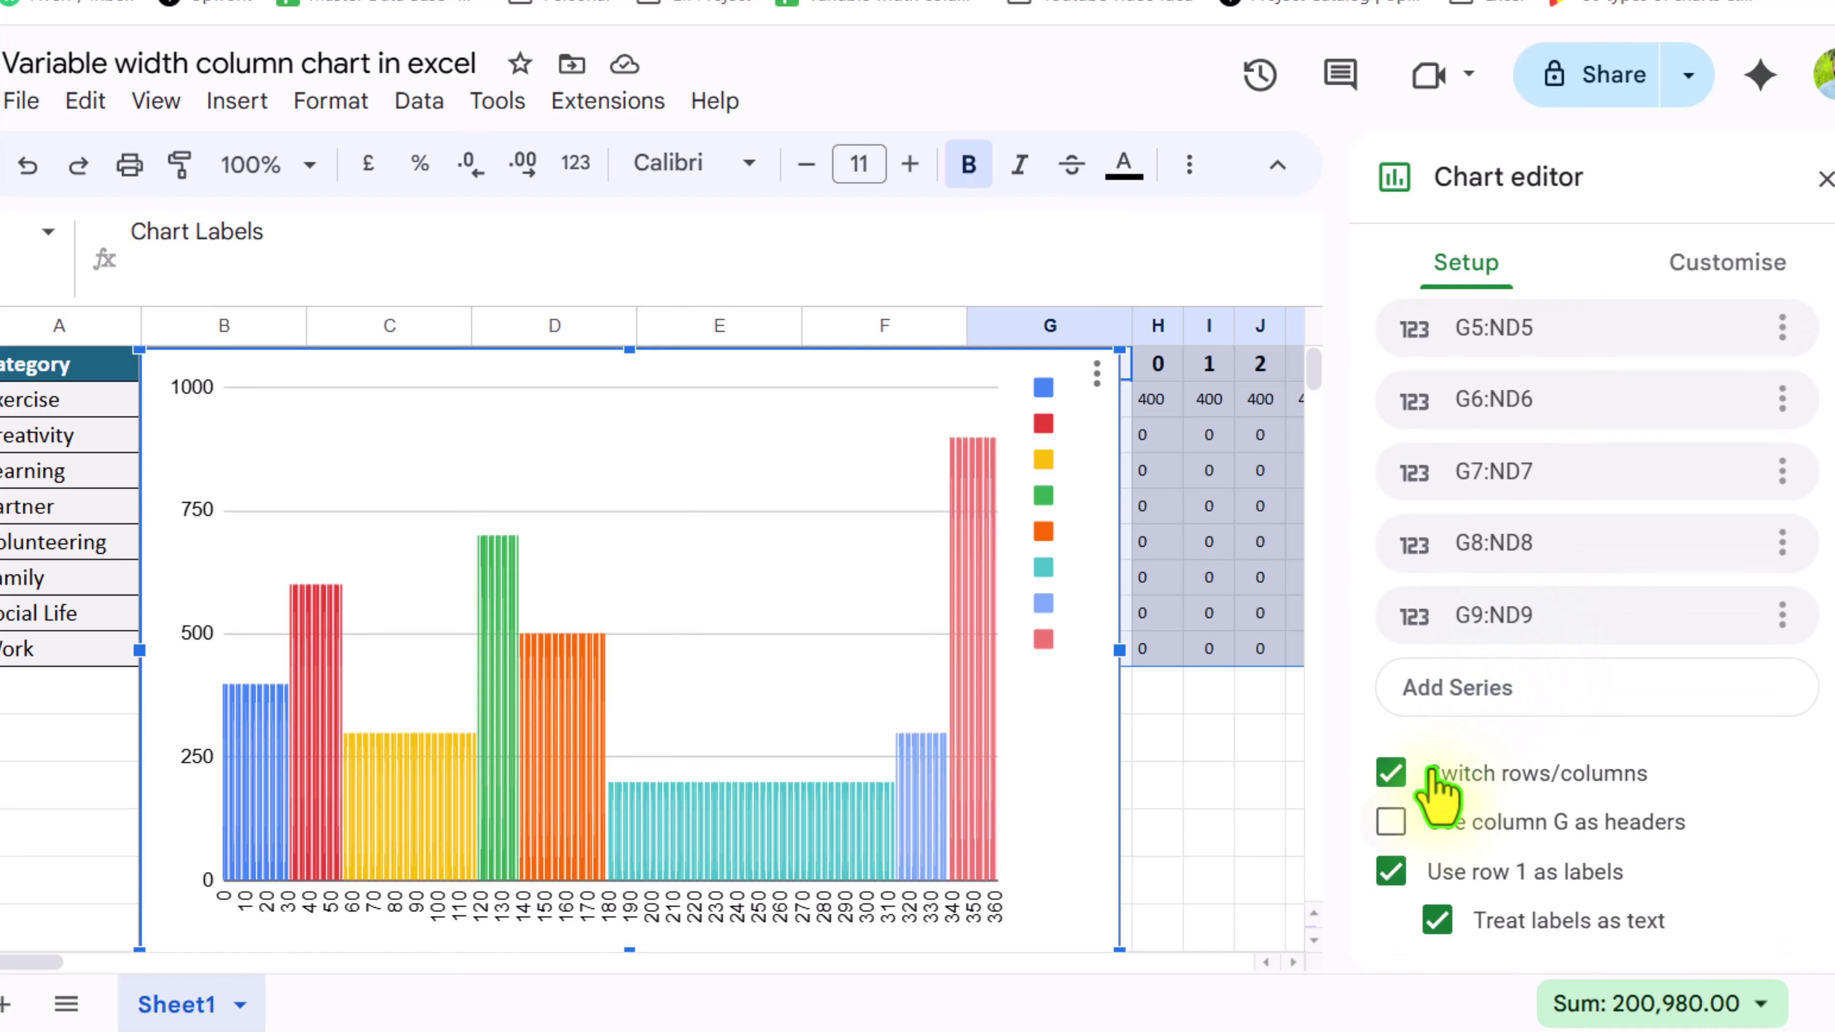
pyautogui.click(1392, 823)
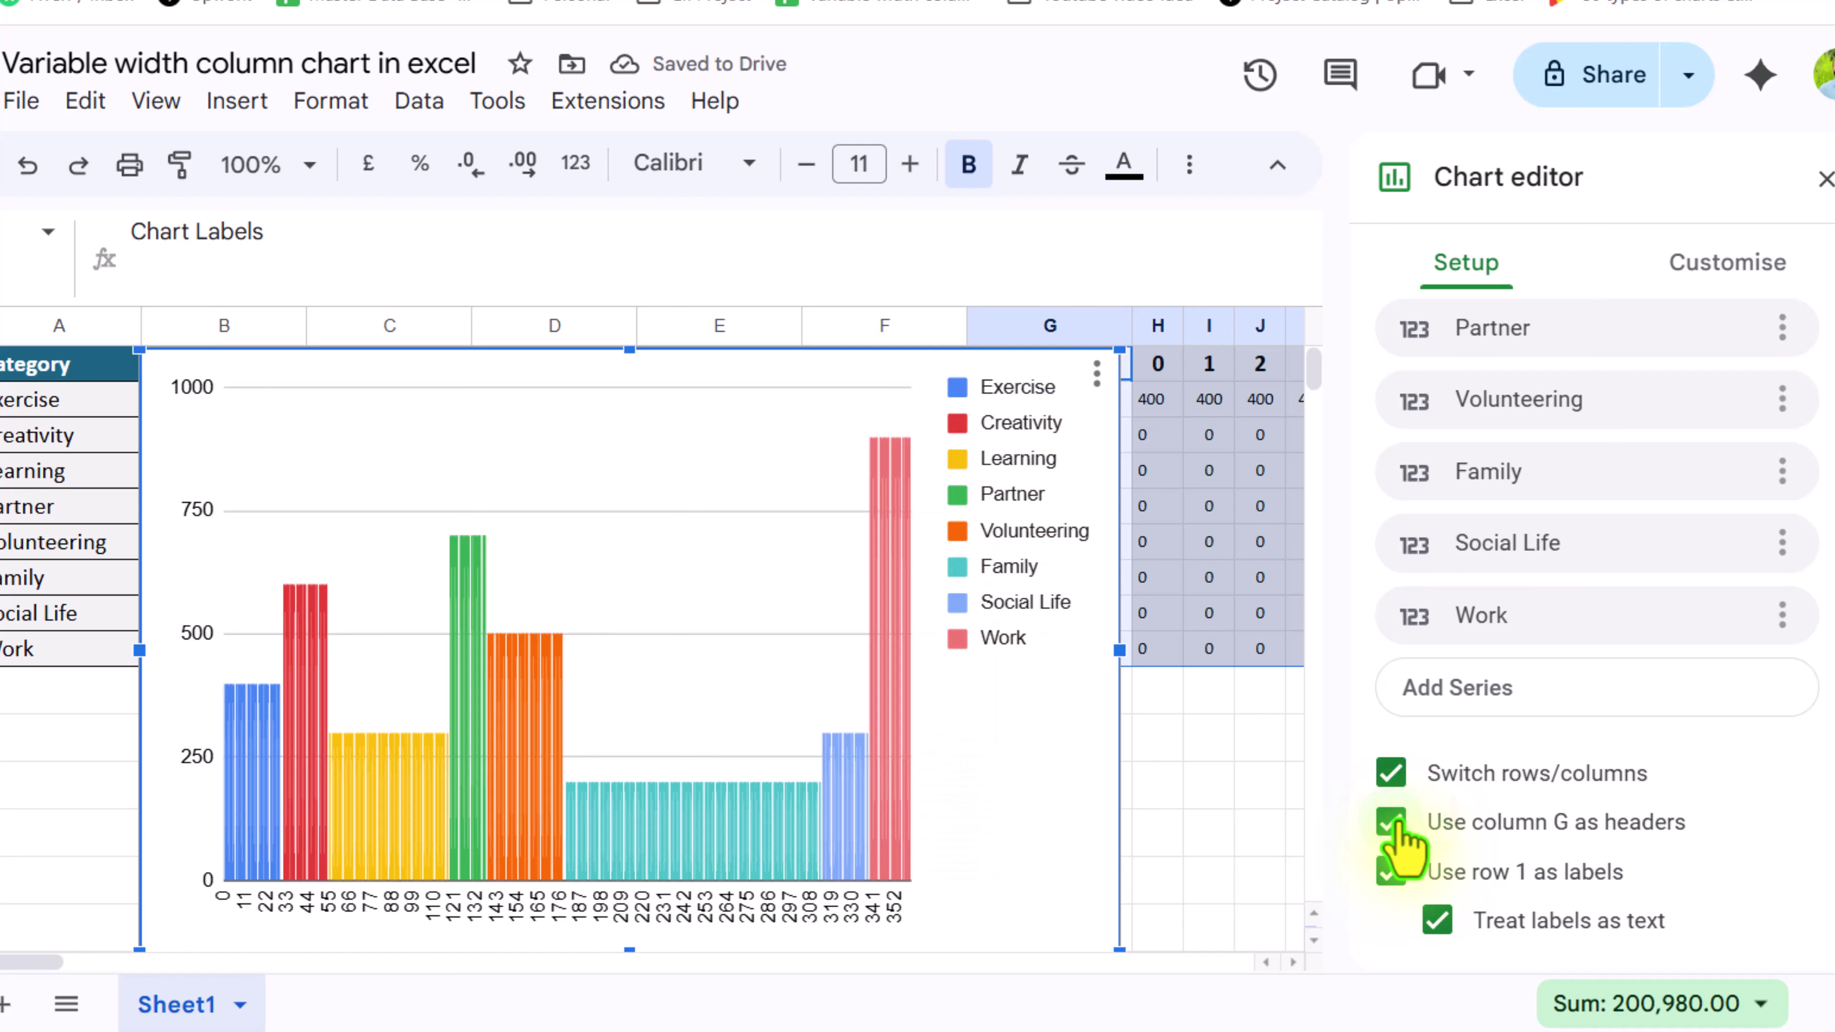
# Step: Hide the degree labels on the chart's horizontal axis by setting their text colour to white
pyautogui.doubleClick(835, 907)
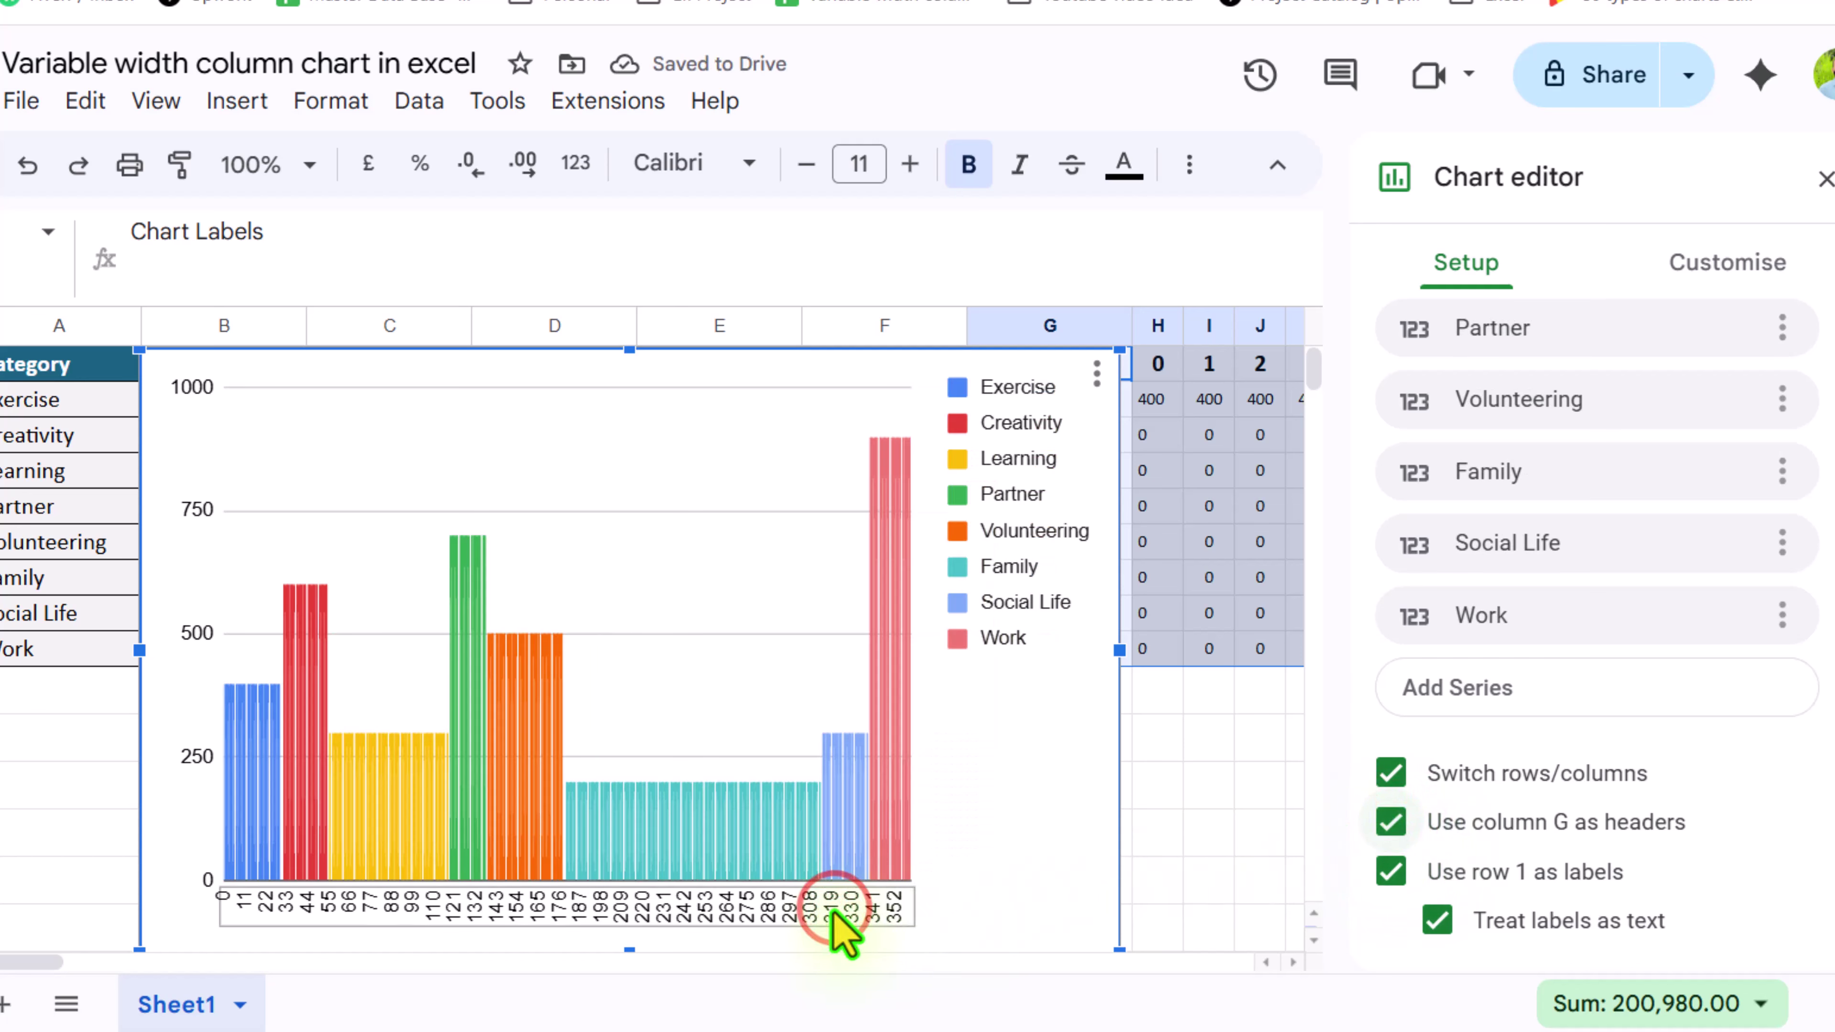
pyautogui.scroll(-3, 1730, 759)
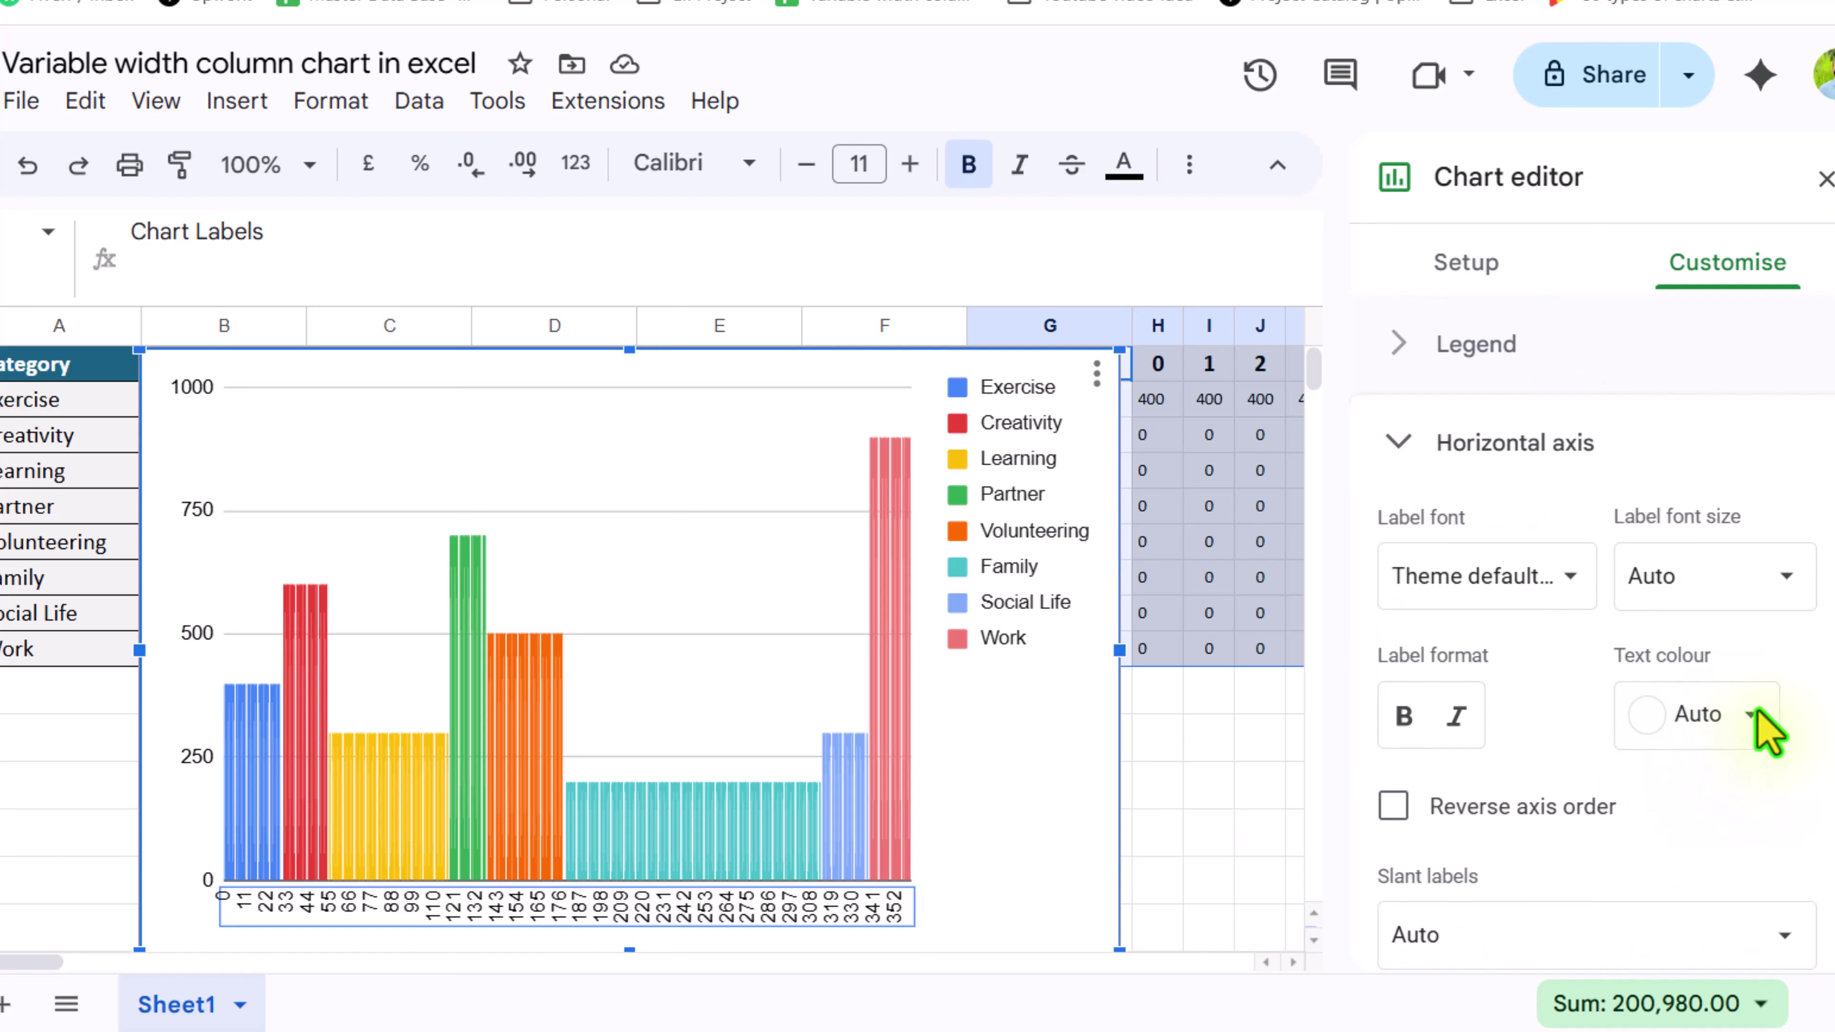
pyautogui.click(1755, 714)
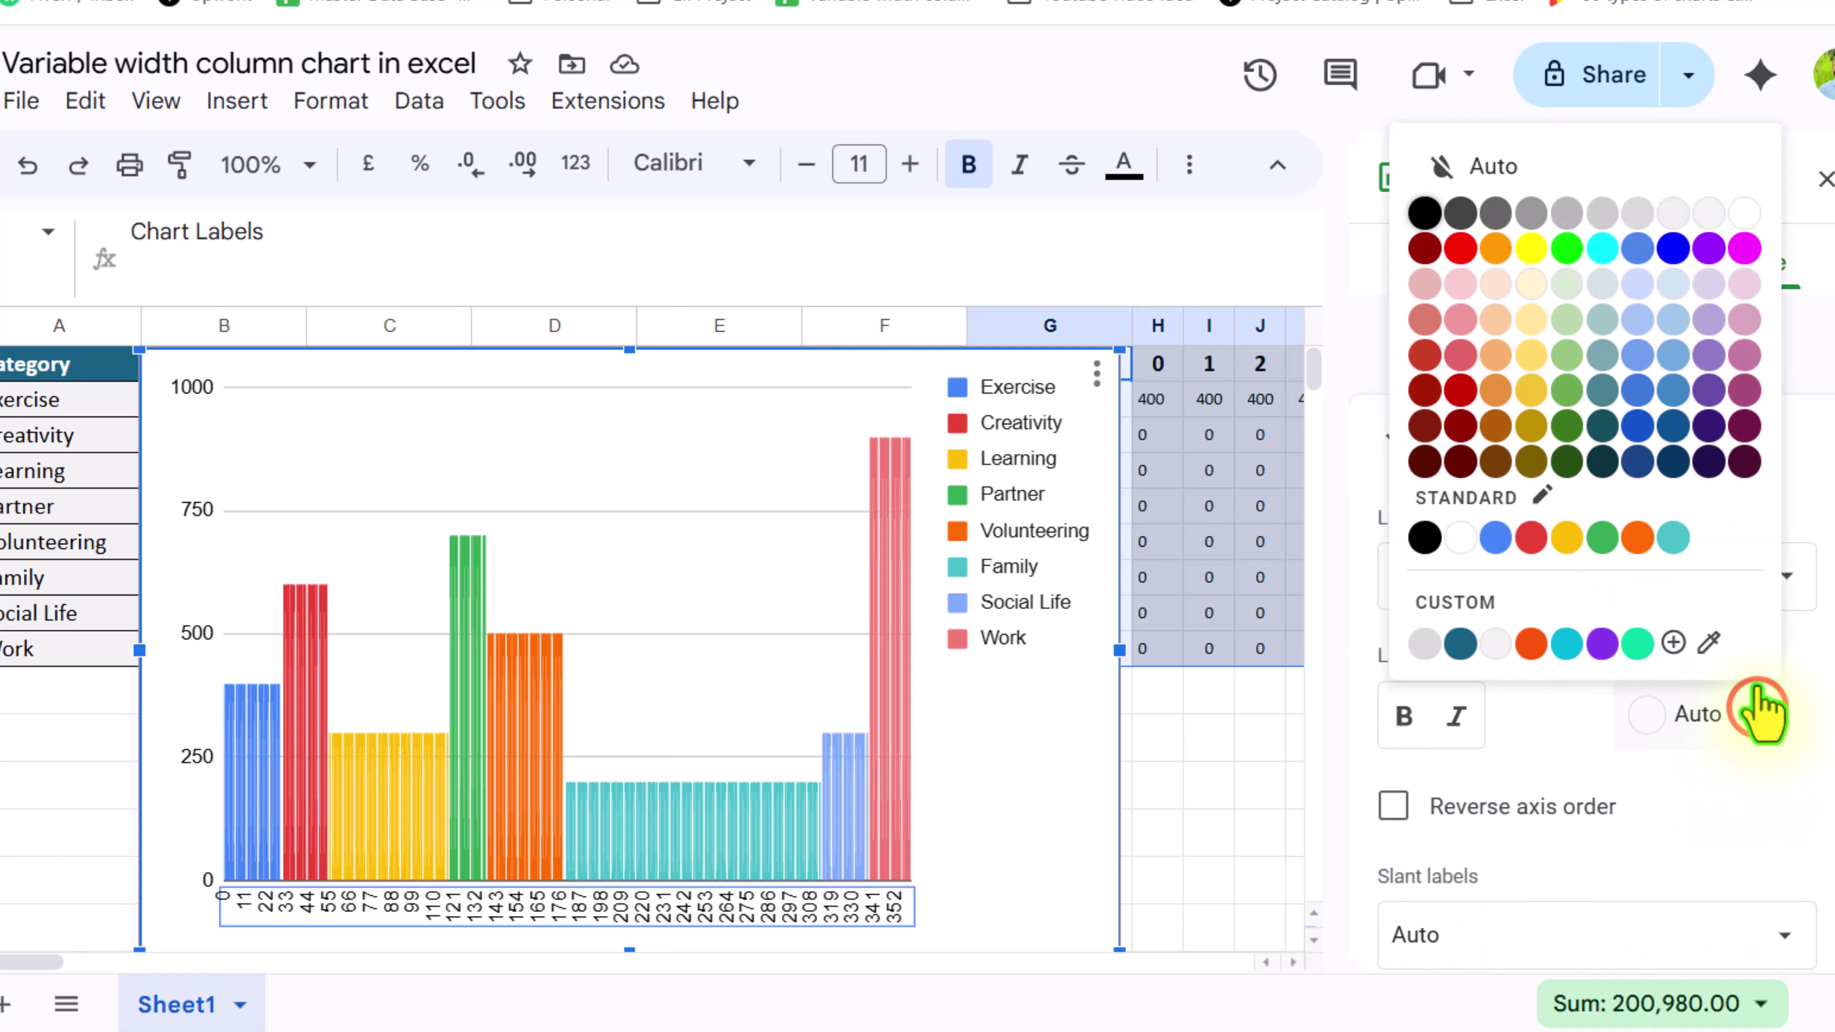
pyautogui.click(1745, 214)
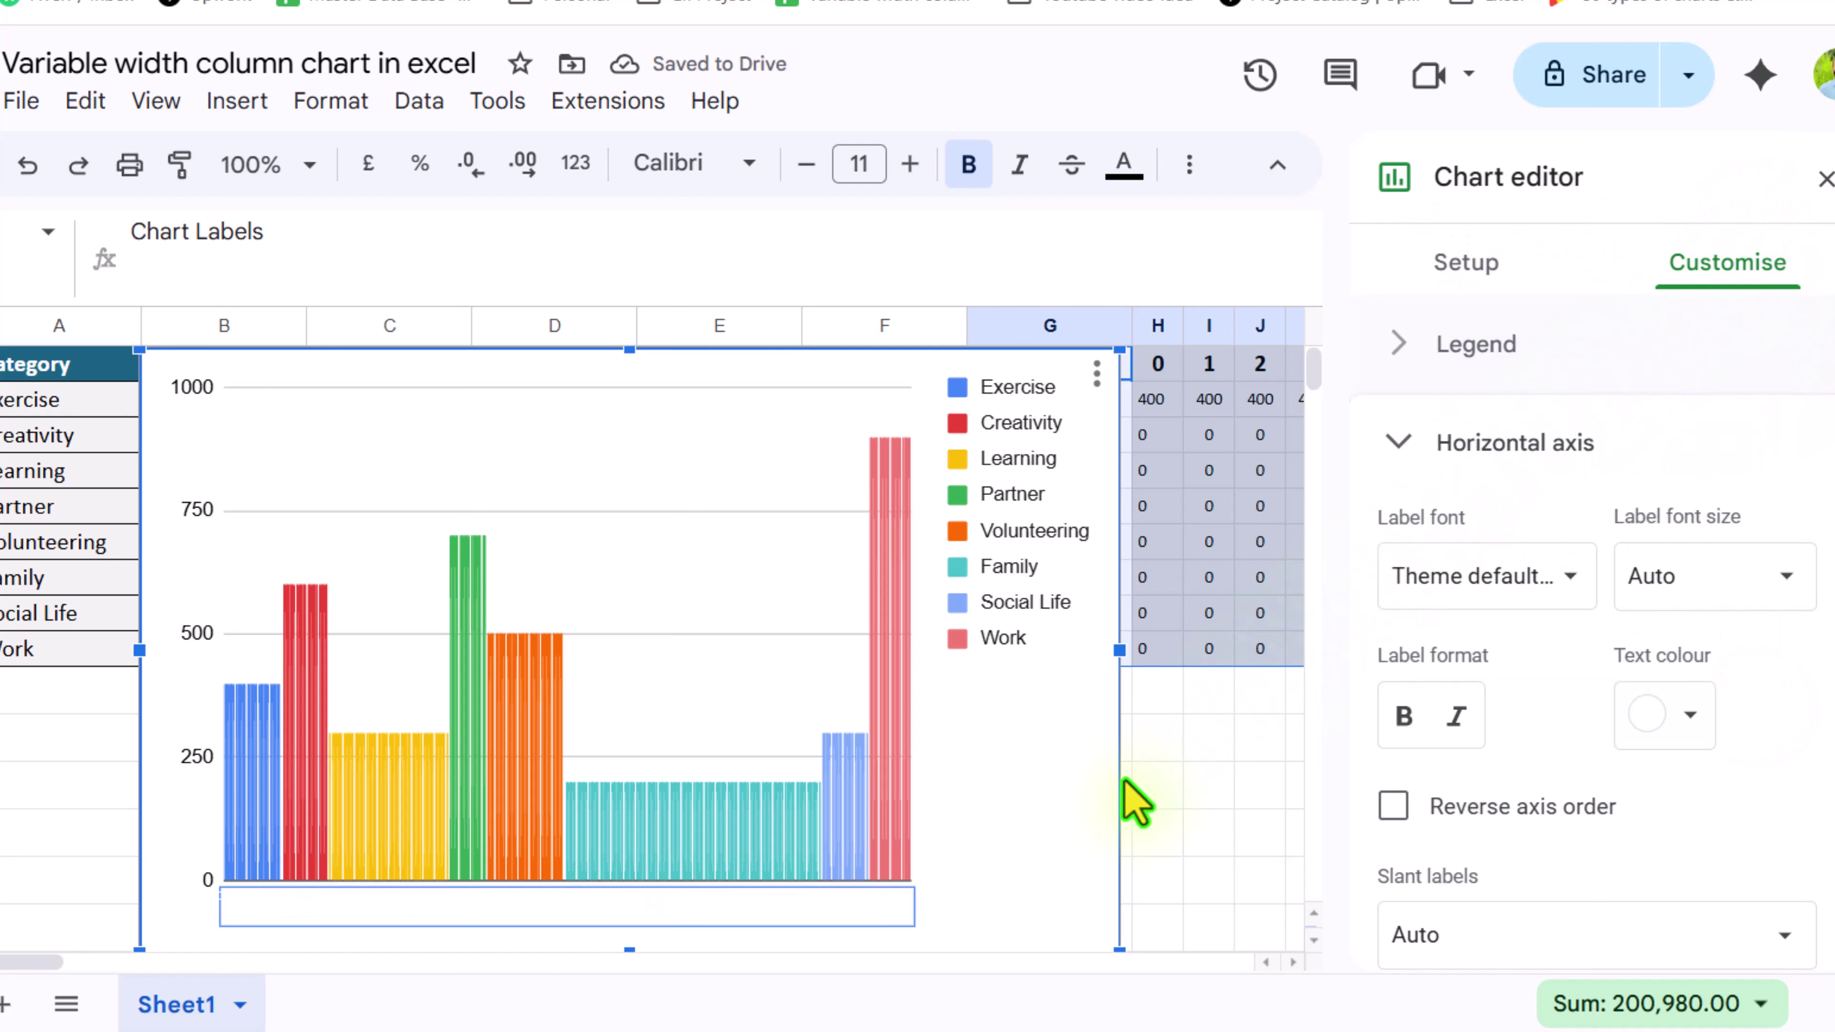
# Step: Set both the fill colour and the line colour of the Exercise series to the standard blue
pyautogui.scroll(-1, 1520, 687)
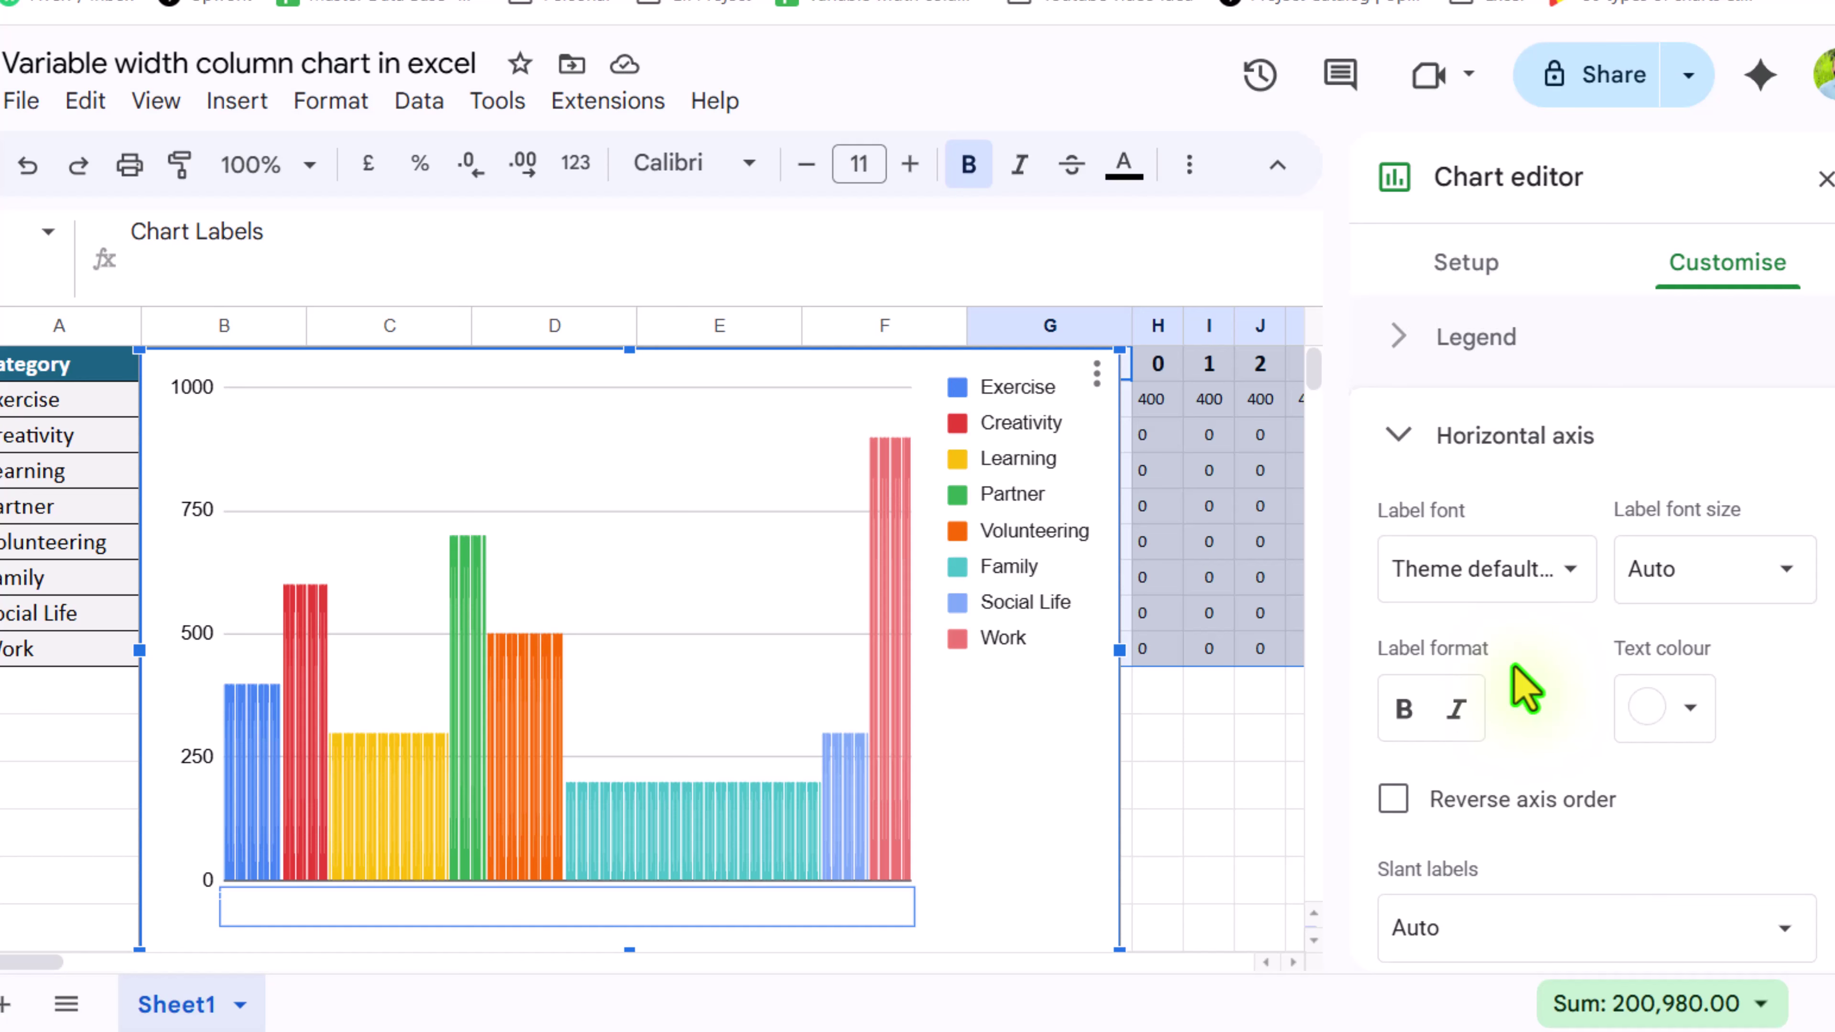
pyautogui.scroll(4, 1524, 688)
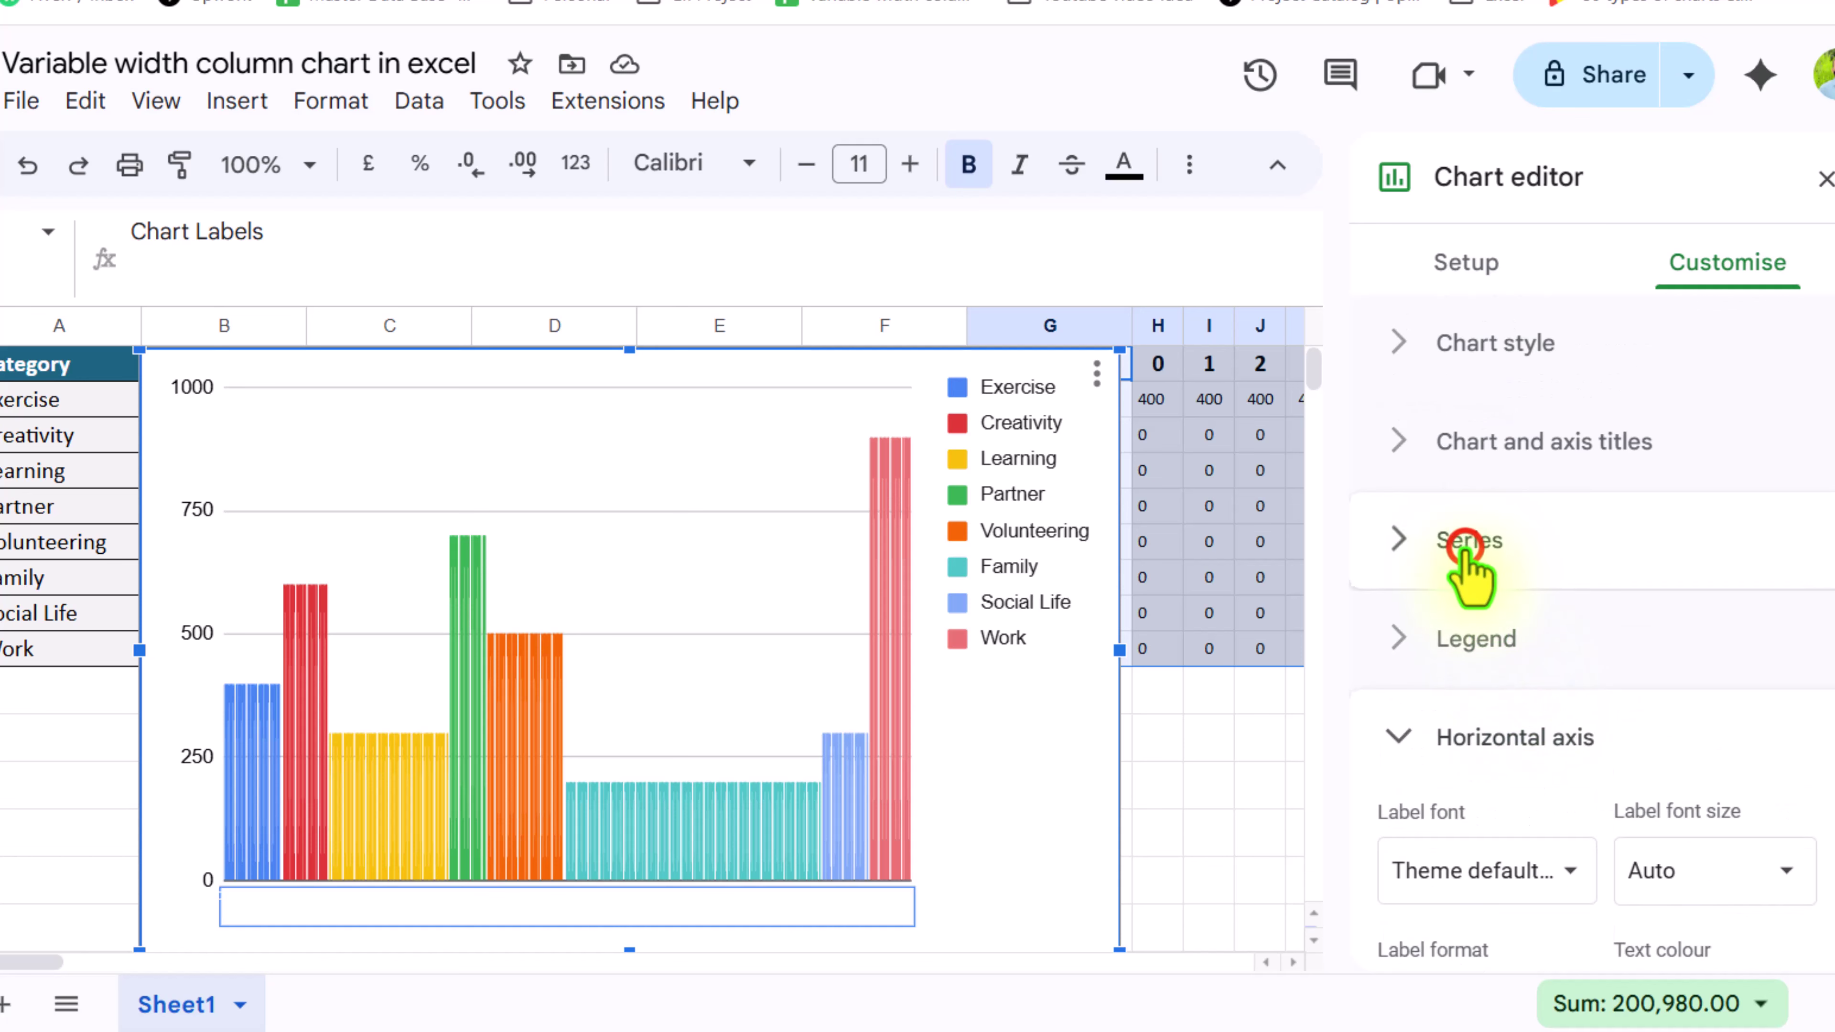
pyautogui.click(1464, 551)
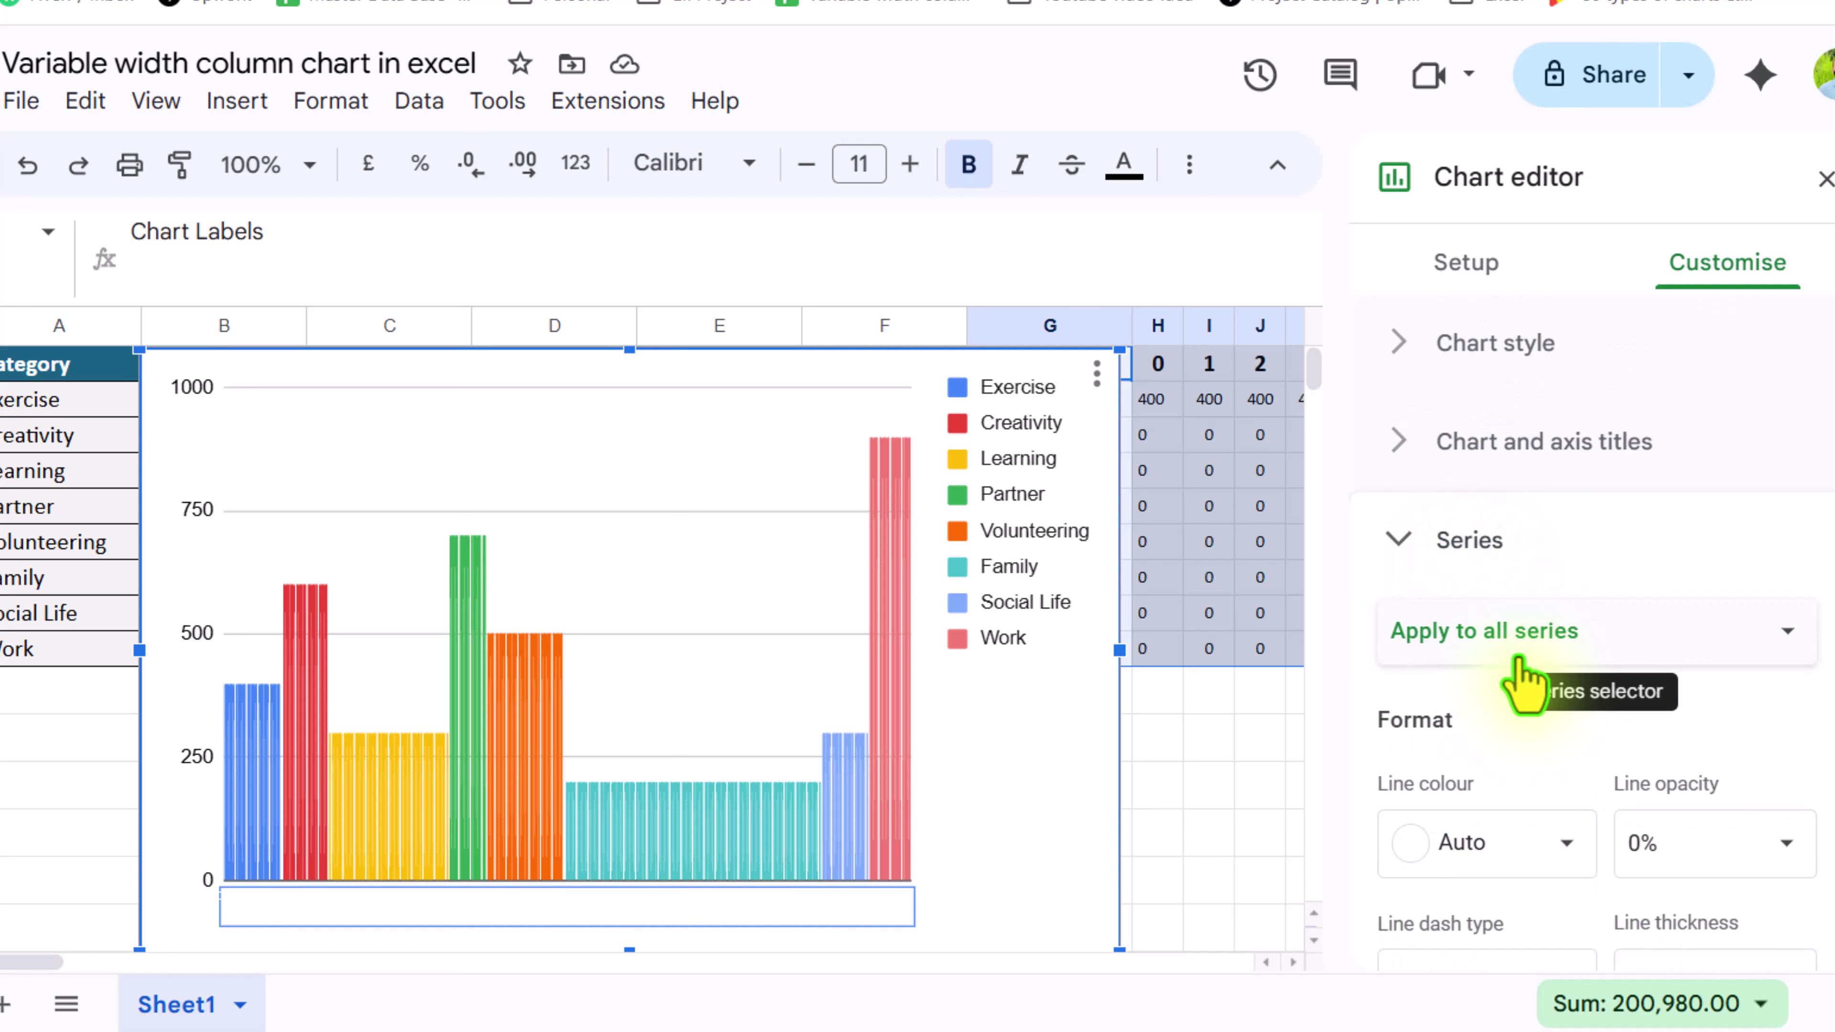
pyautogui.scroll(-3, 1526, 676)
pyautogui.click(1564, 379)
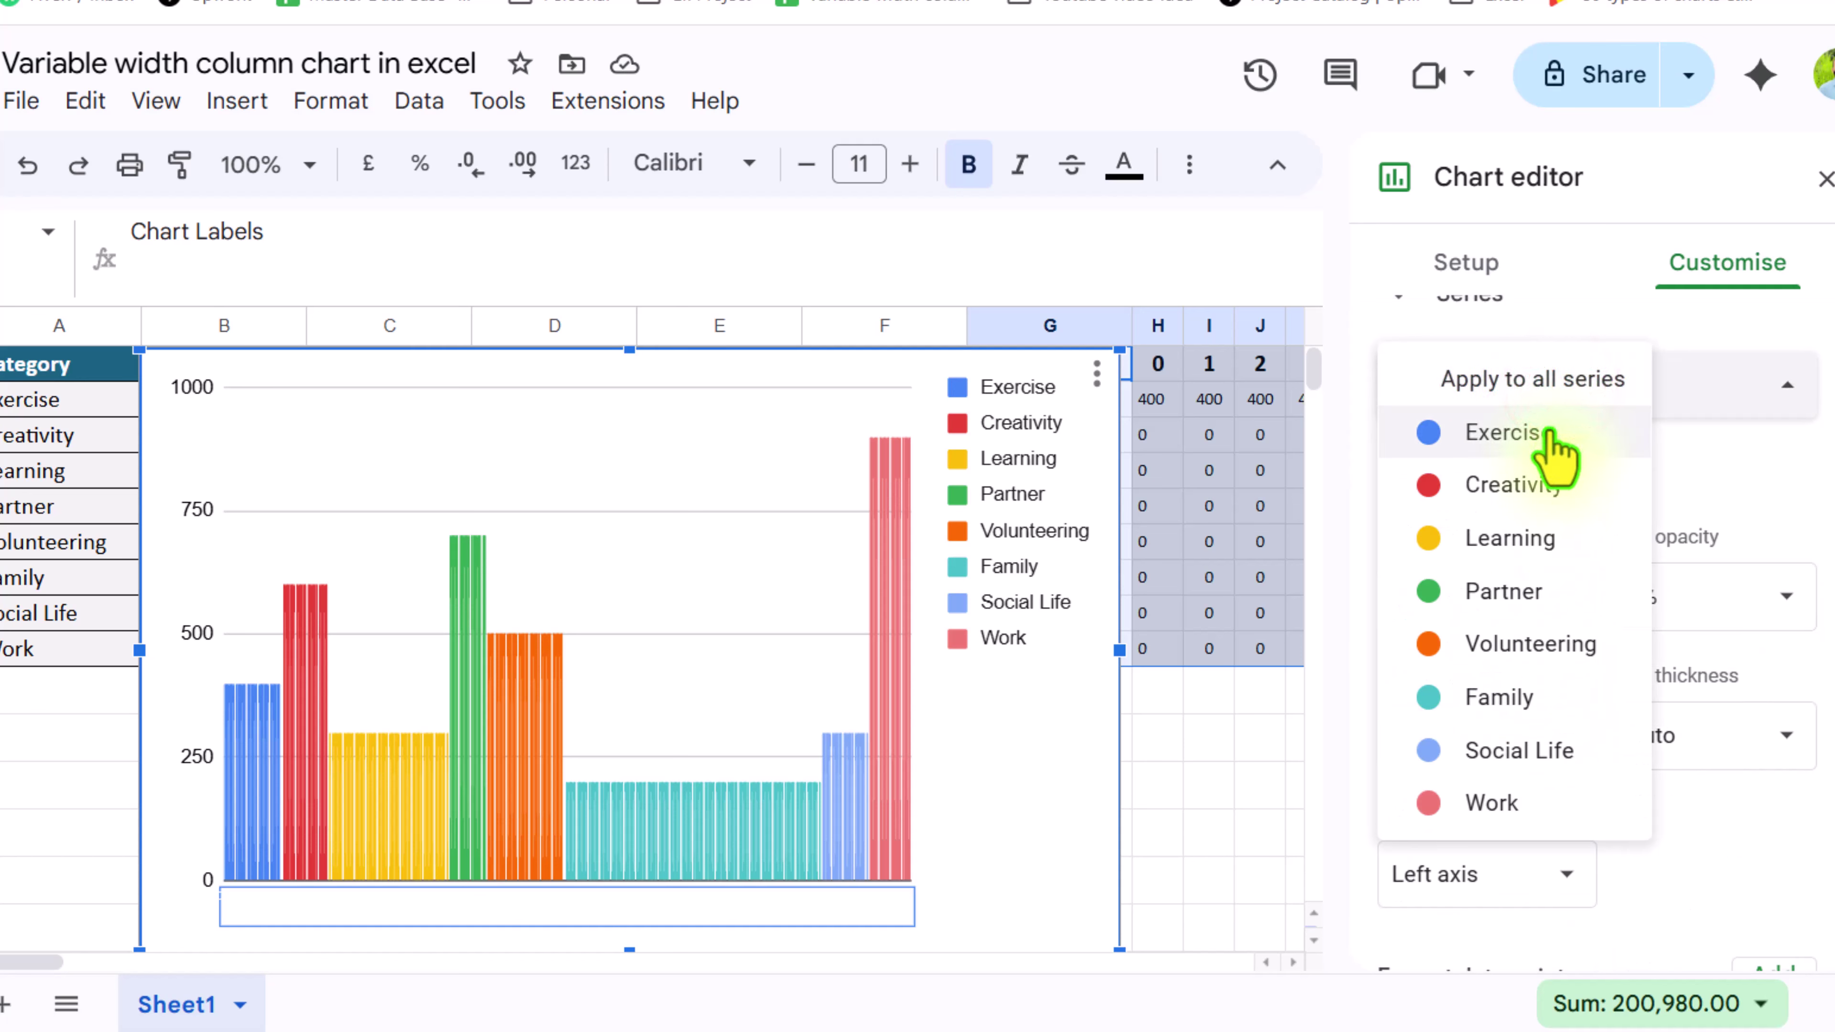
pyautogui.click(1550, 434)
pyautogui.click(1570, 600)
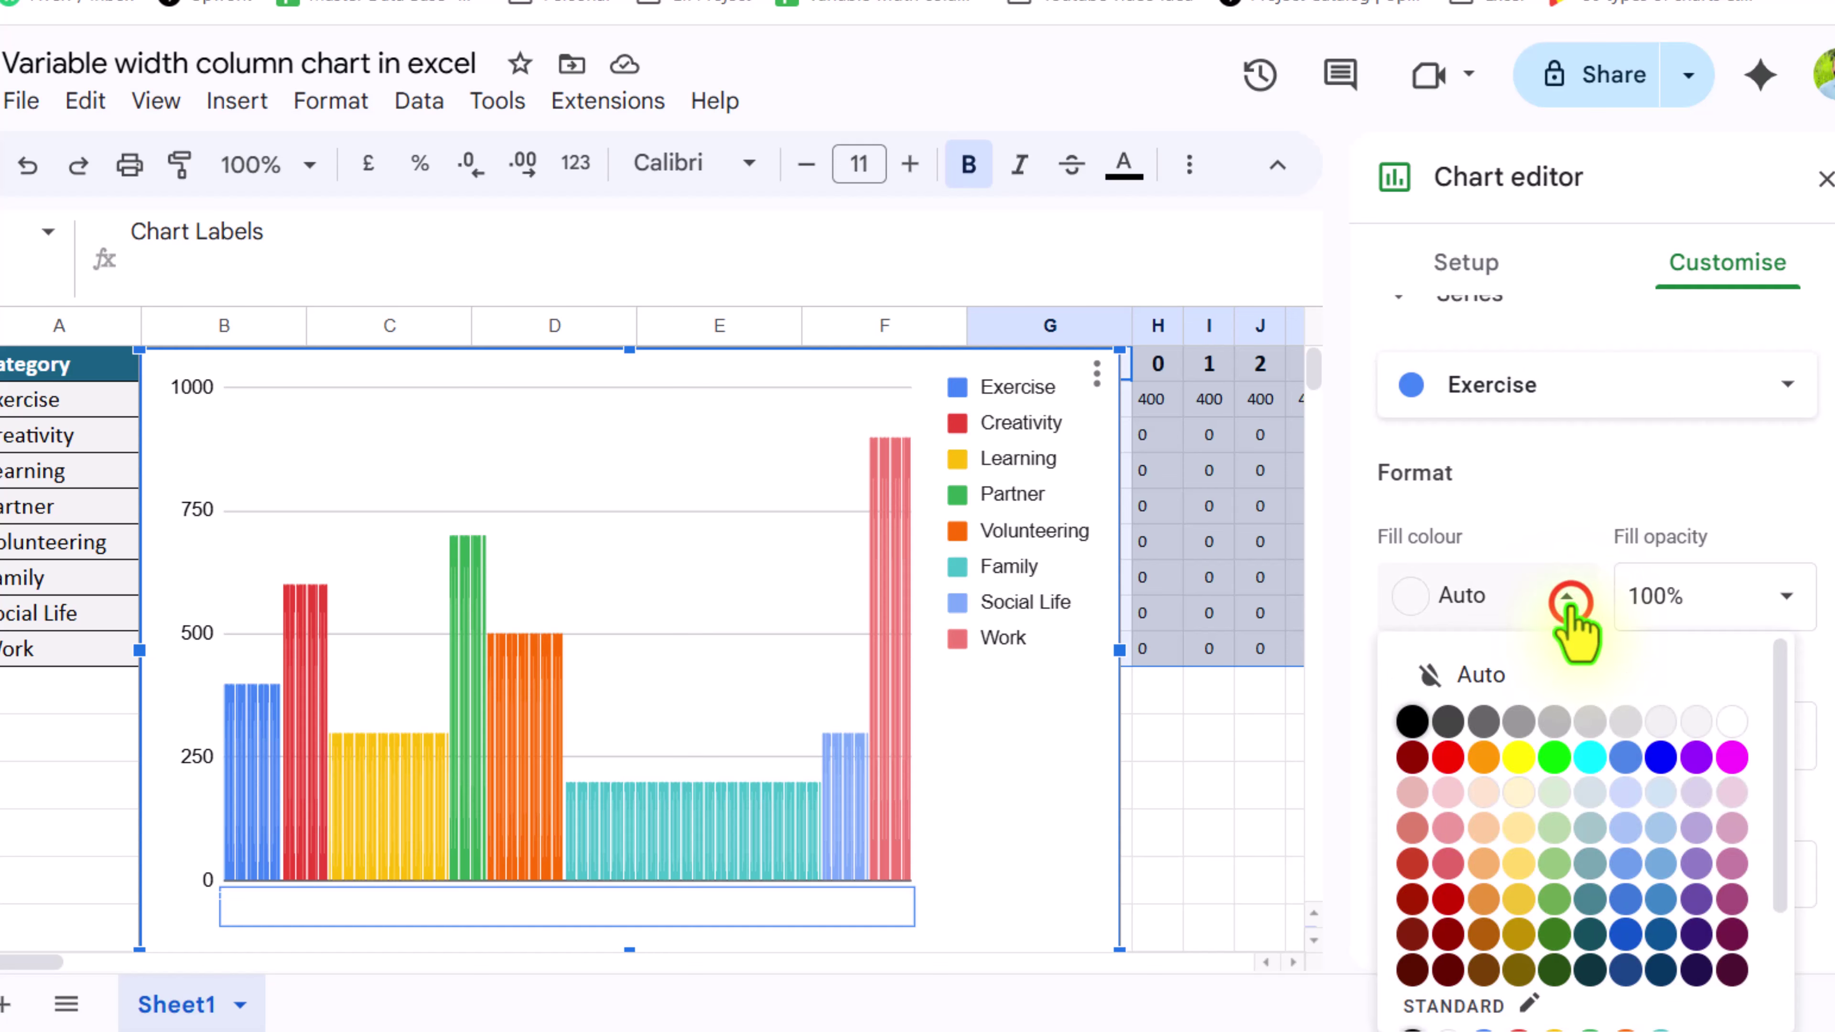
pyautogui.scroll(-2, 1536, 788)
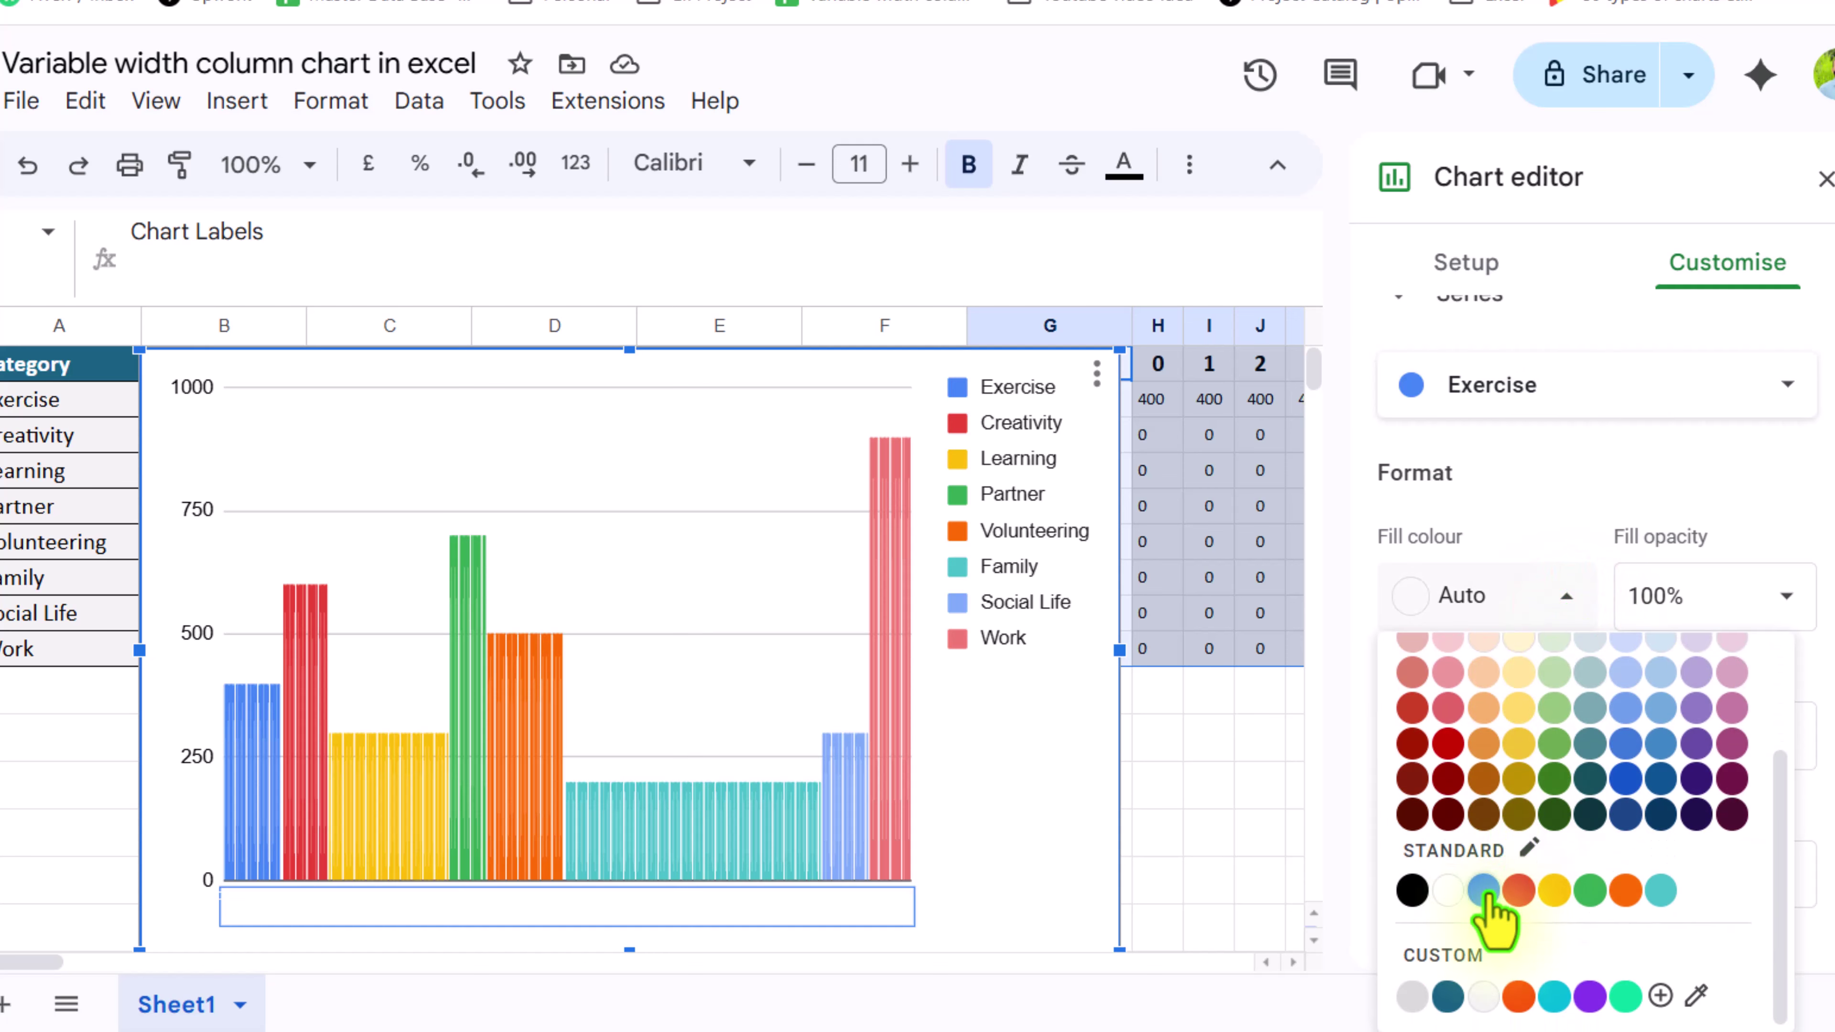
pyautogui.click(1485, 892)
pyautogui.click(1509, 745)
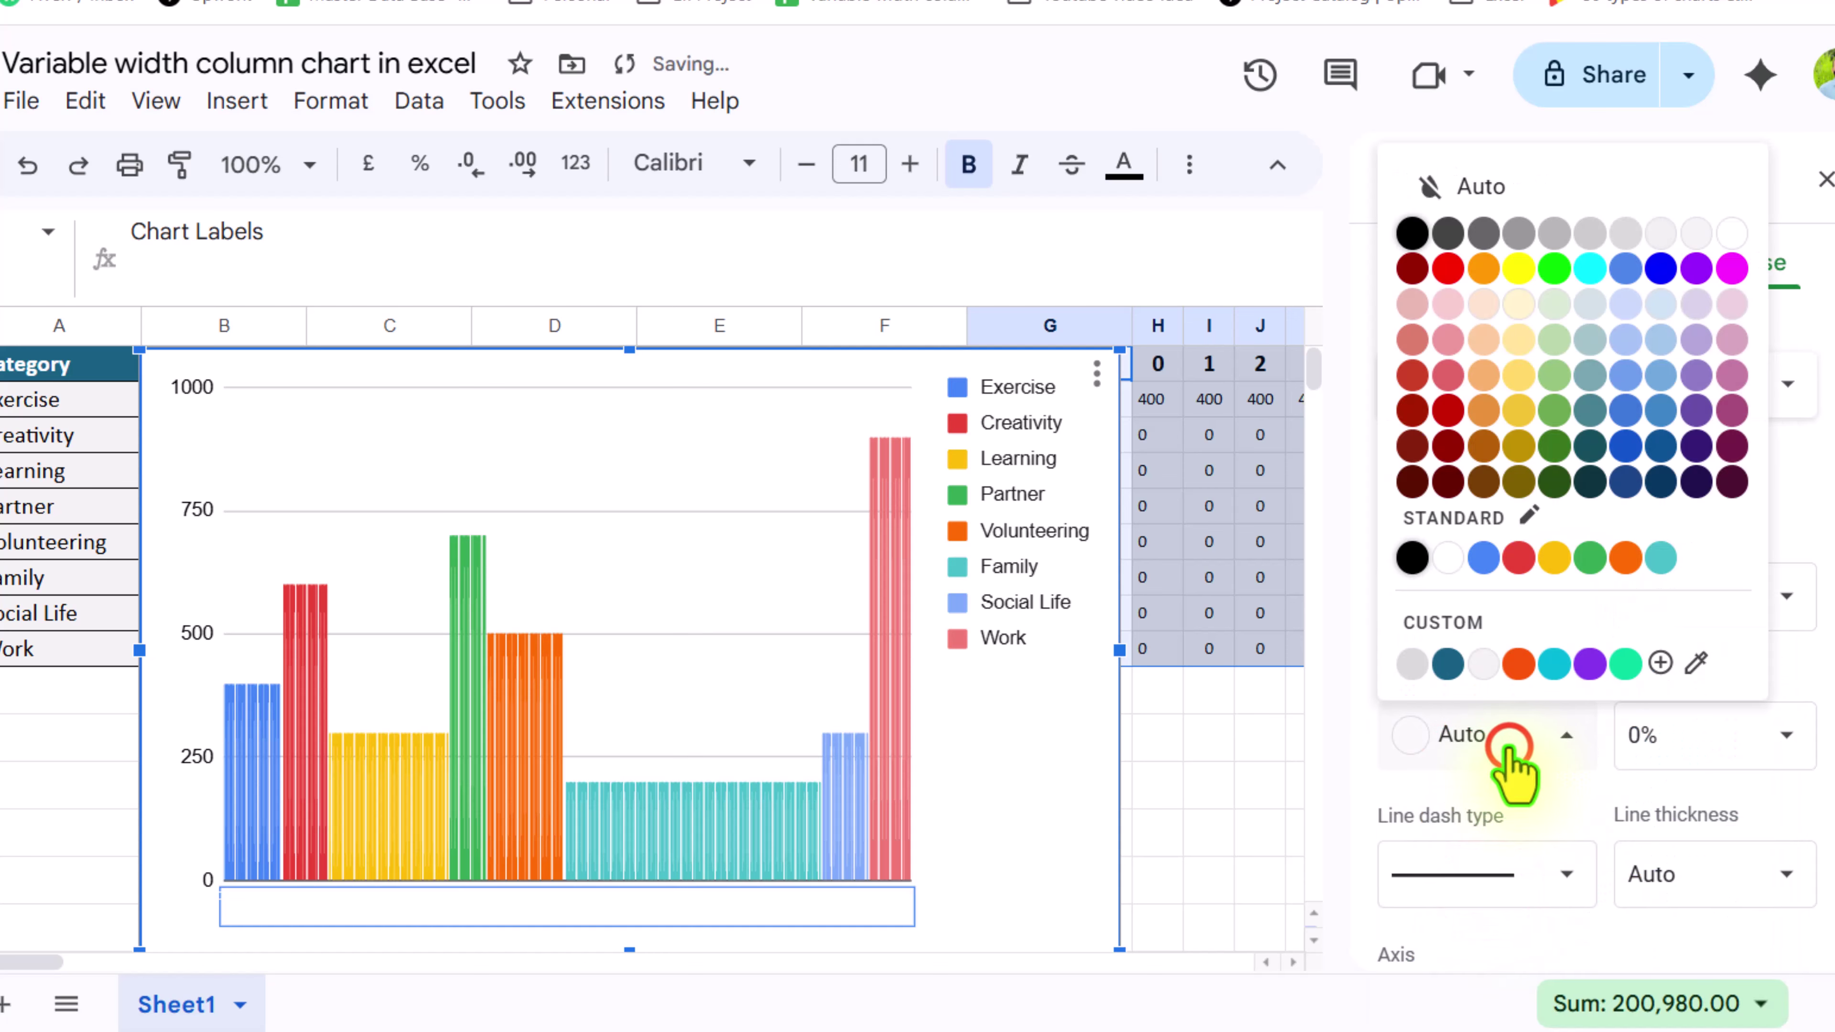
pyautogui.click(1484, 557)
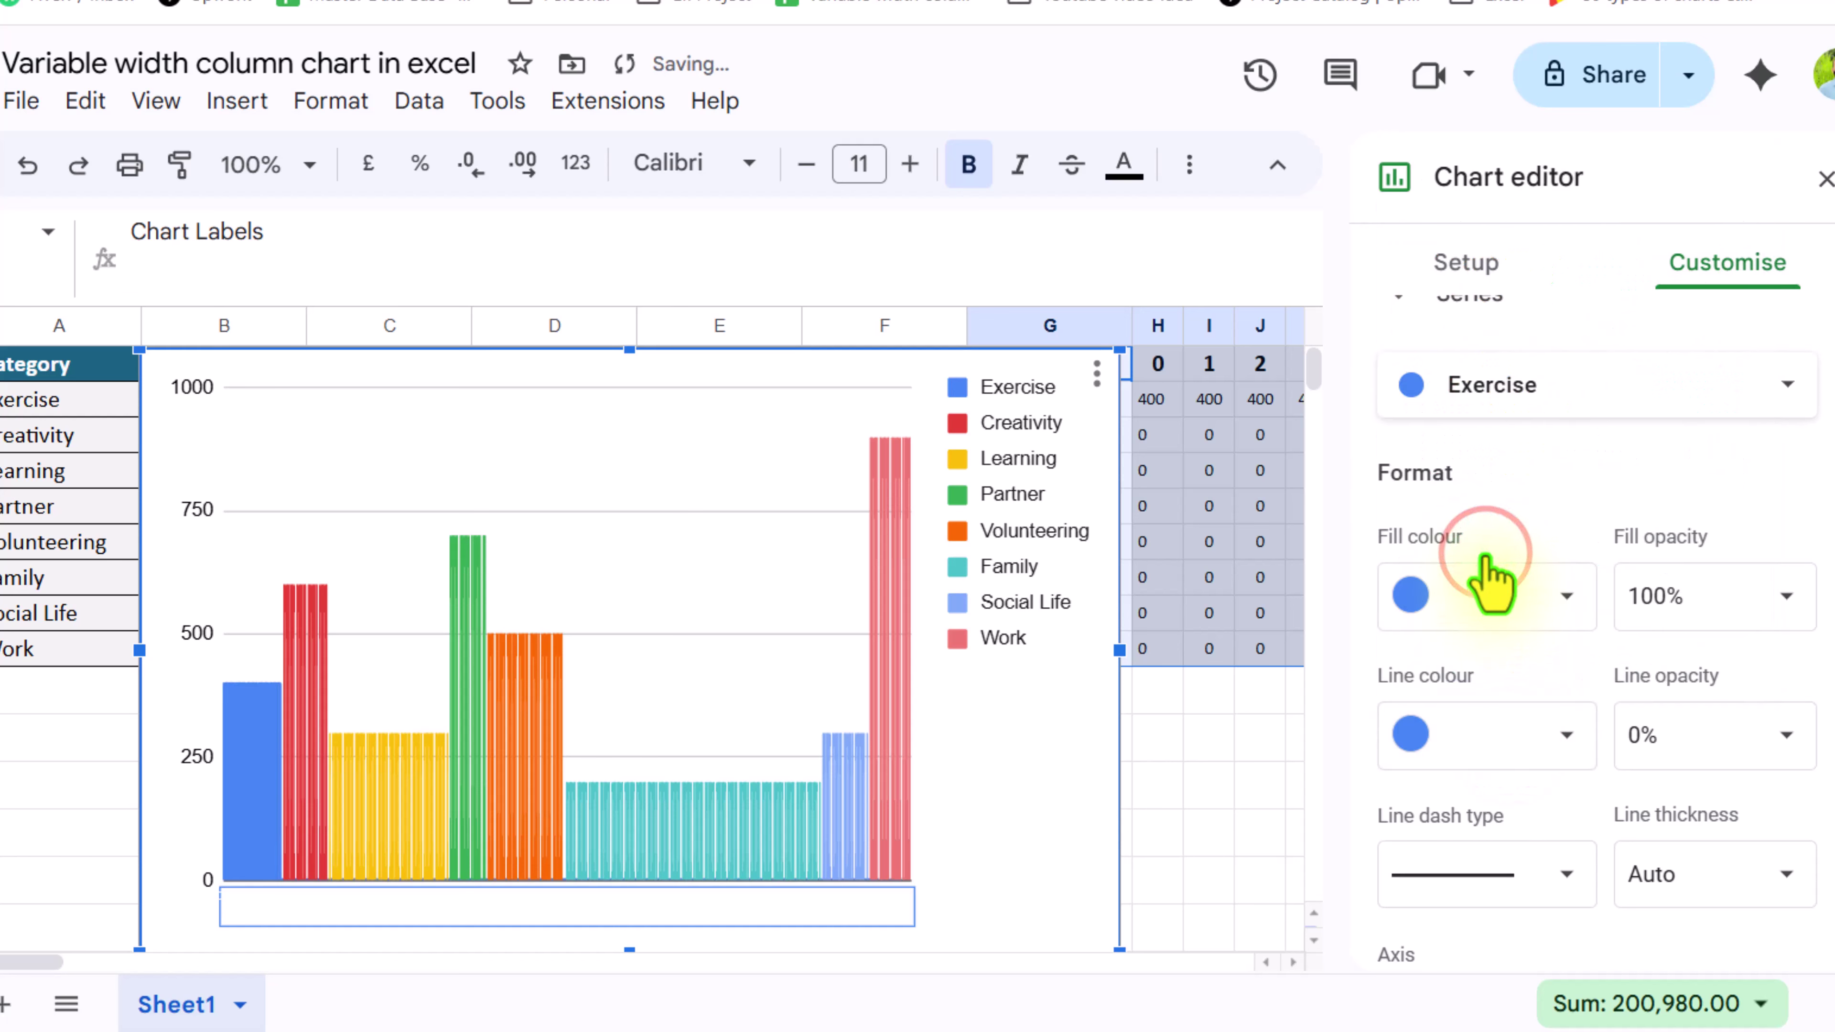
# Step: Set both the fill colour and the line colour of the Creativity series to the standard red
pyautogui.click(1545, 389)
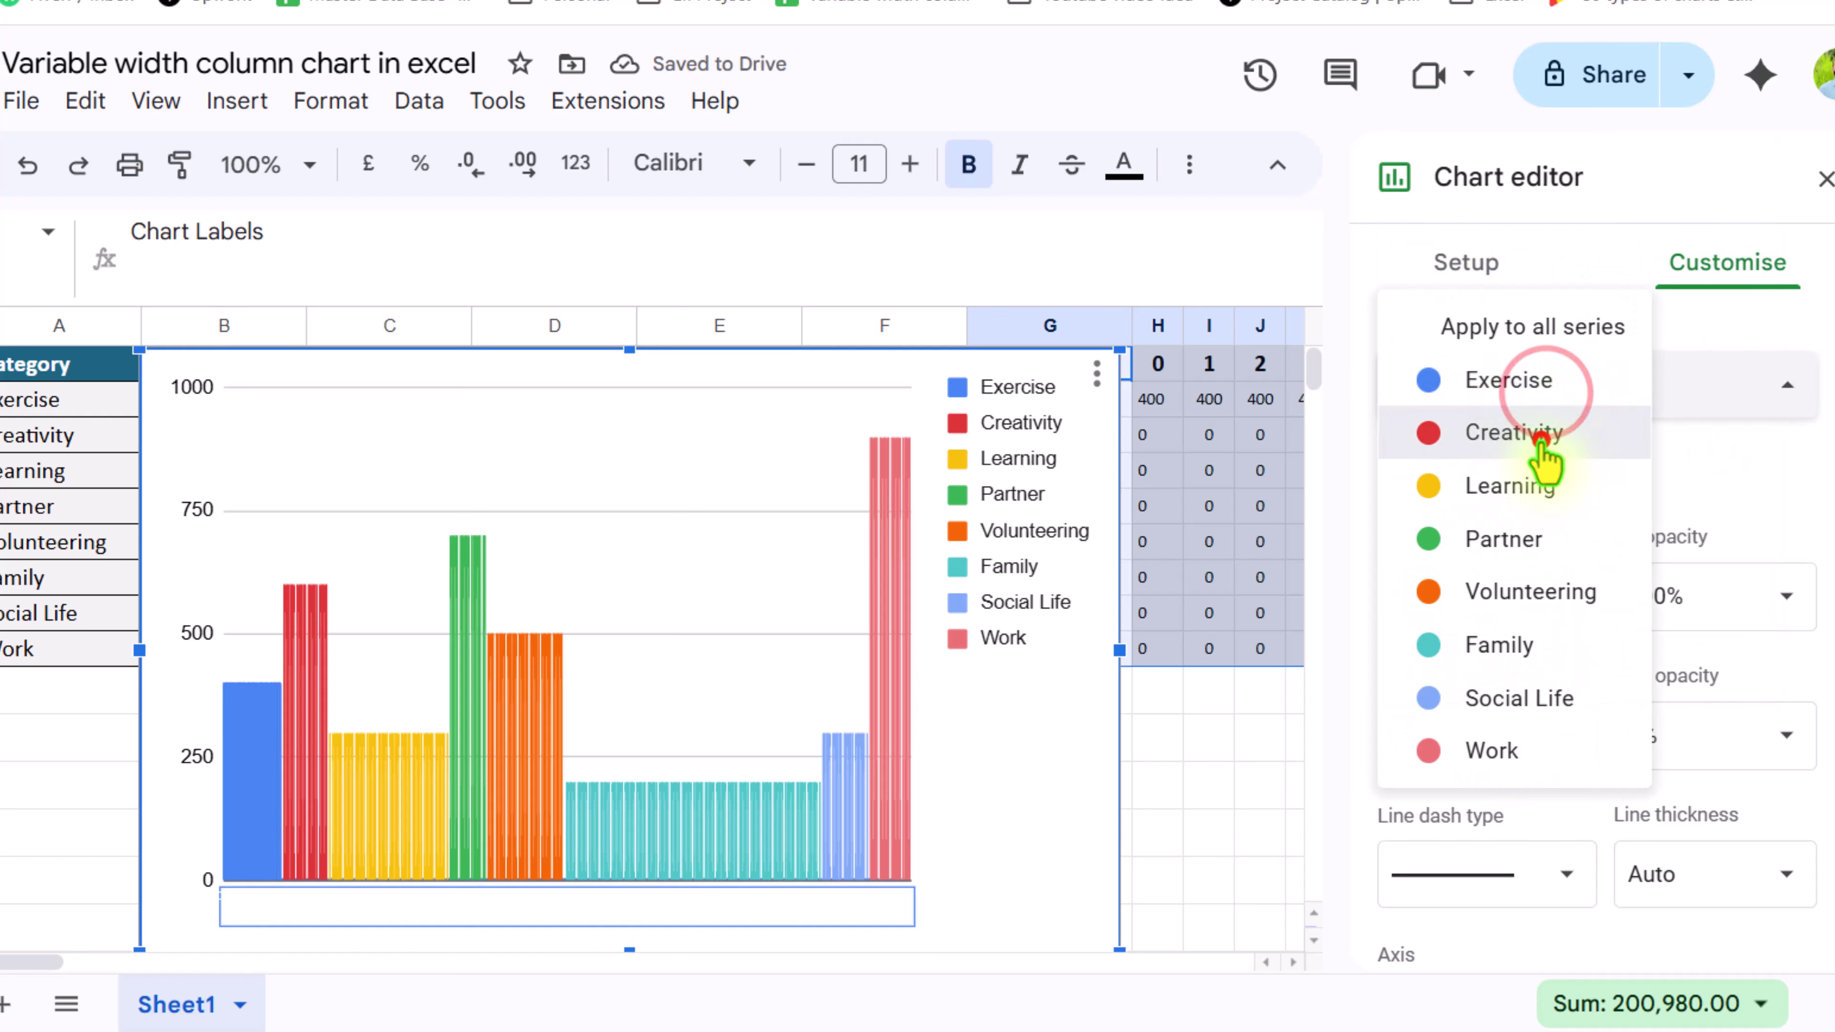
pyautogui.click(1542, 438)
pyautogui.click(1494, 611)
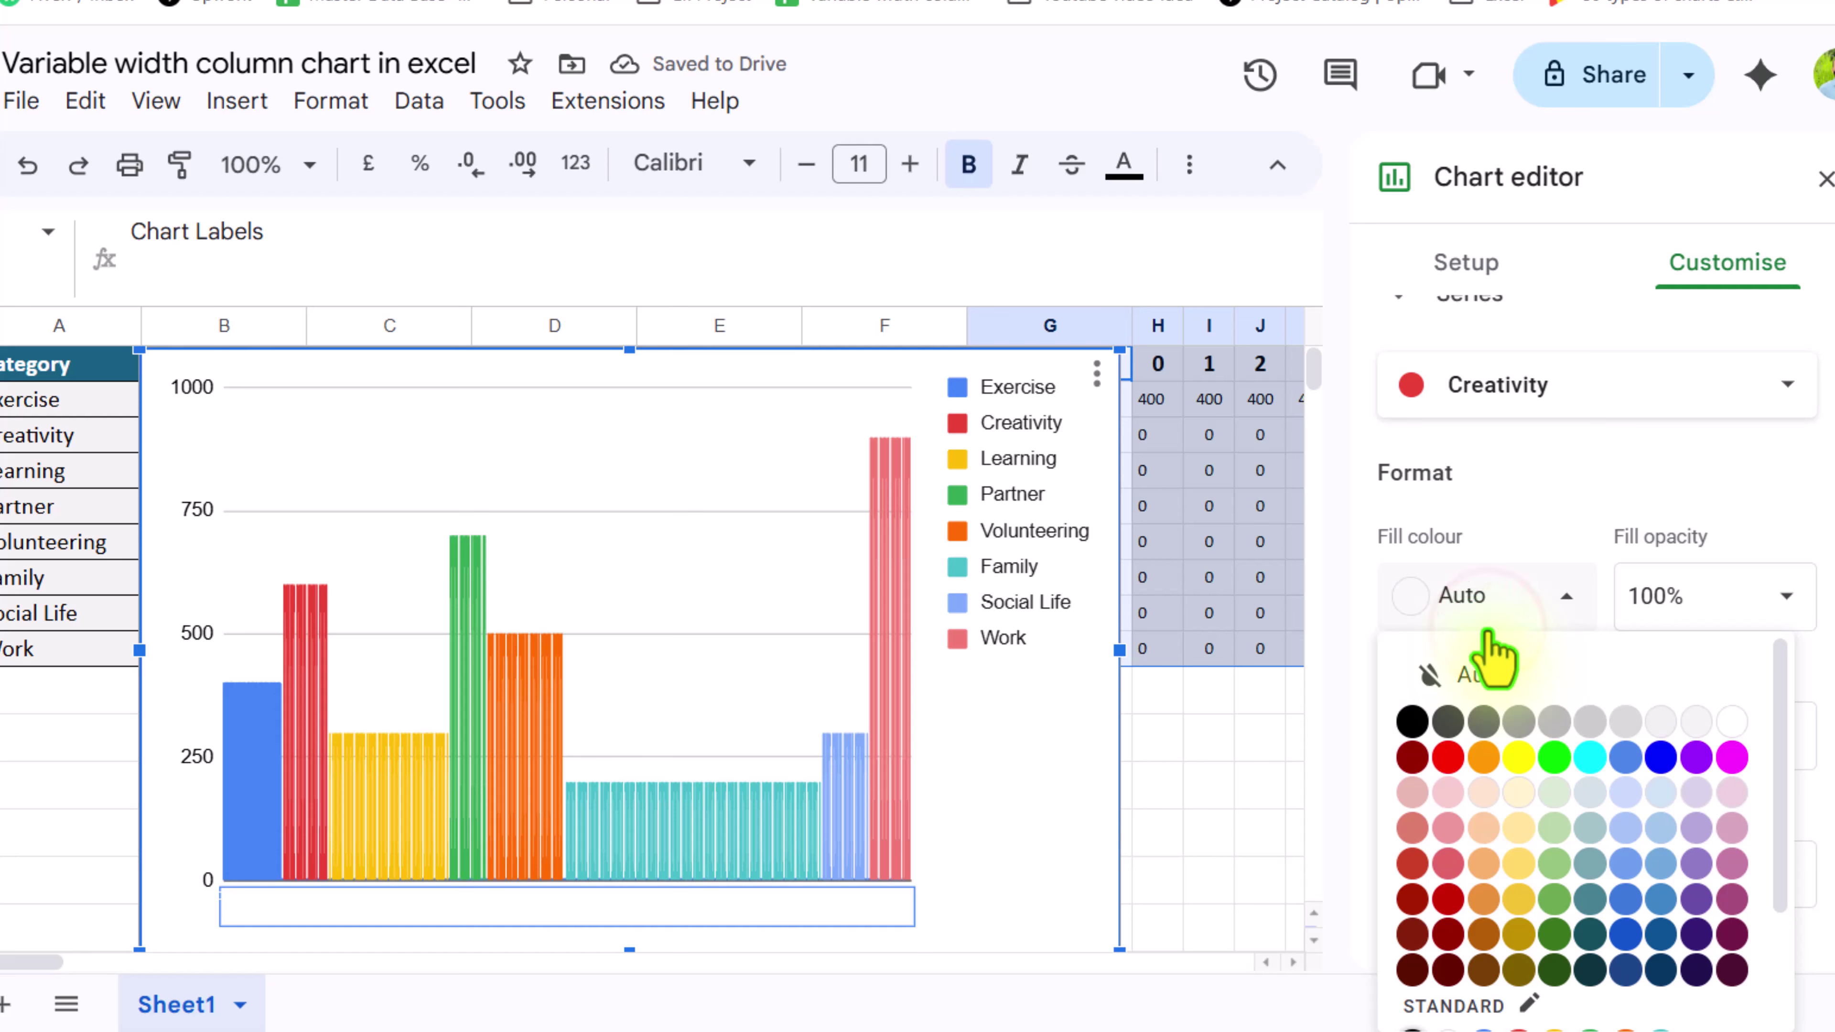
pyautogui.scroll(-3, 1510, 759)
pyautogui.click(1519, 888)
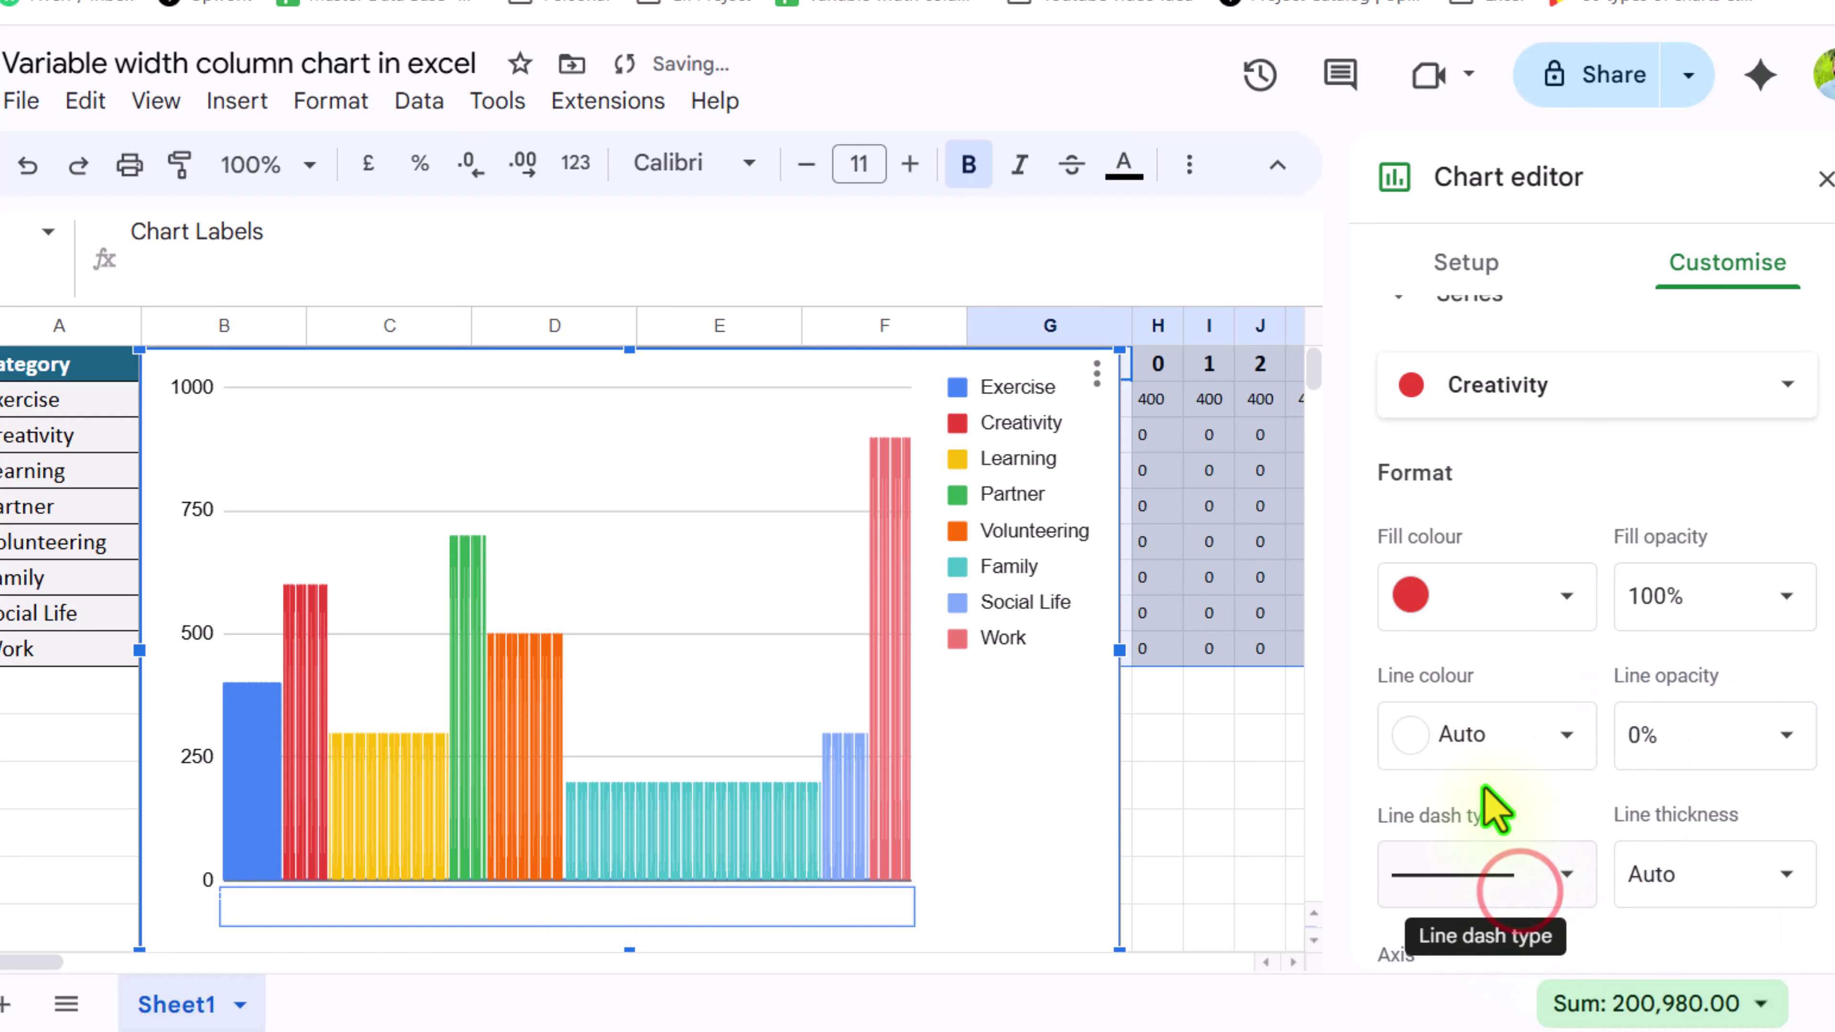
pyautogui.click(1462, 736)
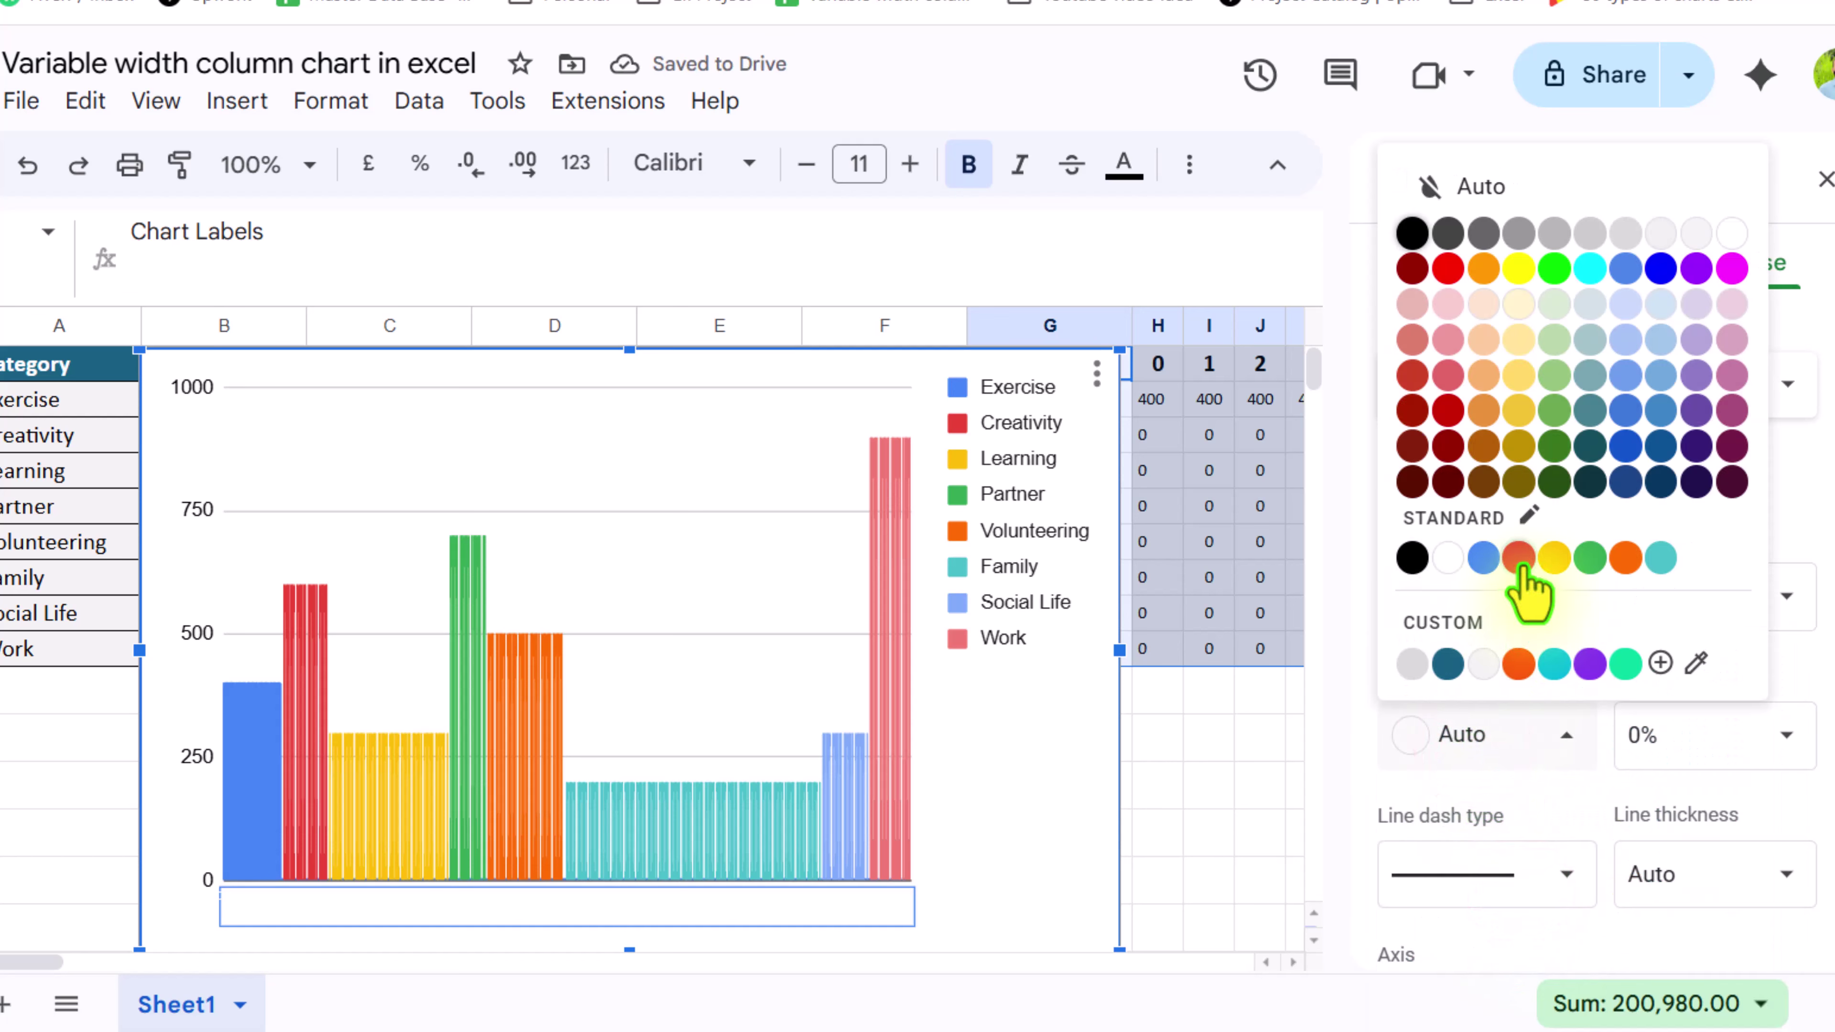
pyautogui.click(1520, 561)
# Step: Set the fill colour of the Learning series to yellow
pyautogui.click(1597, 376)
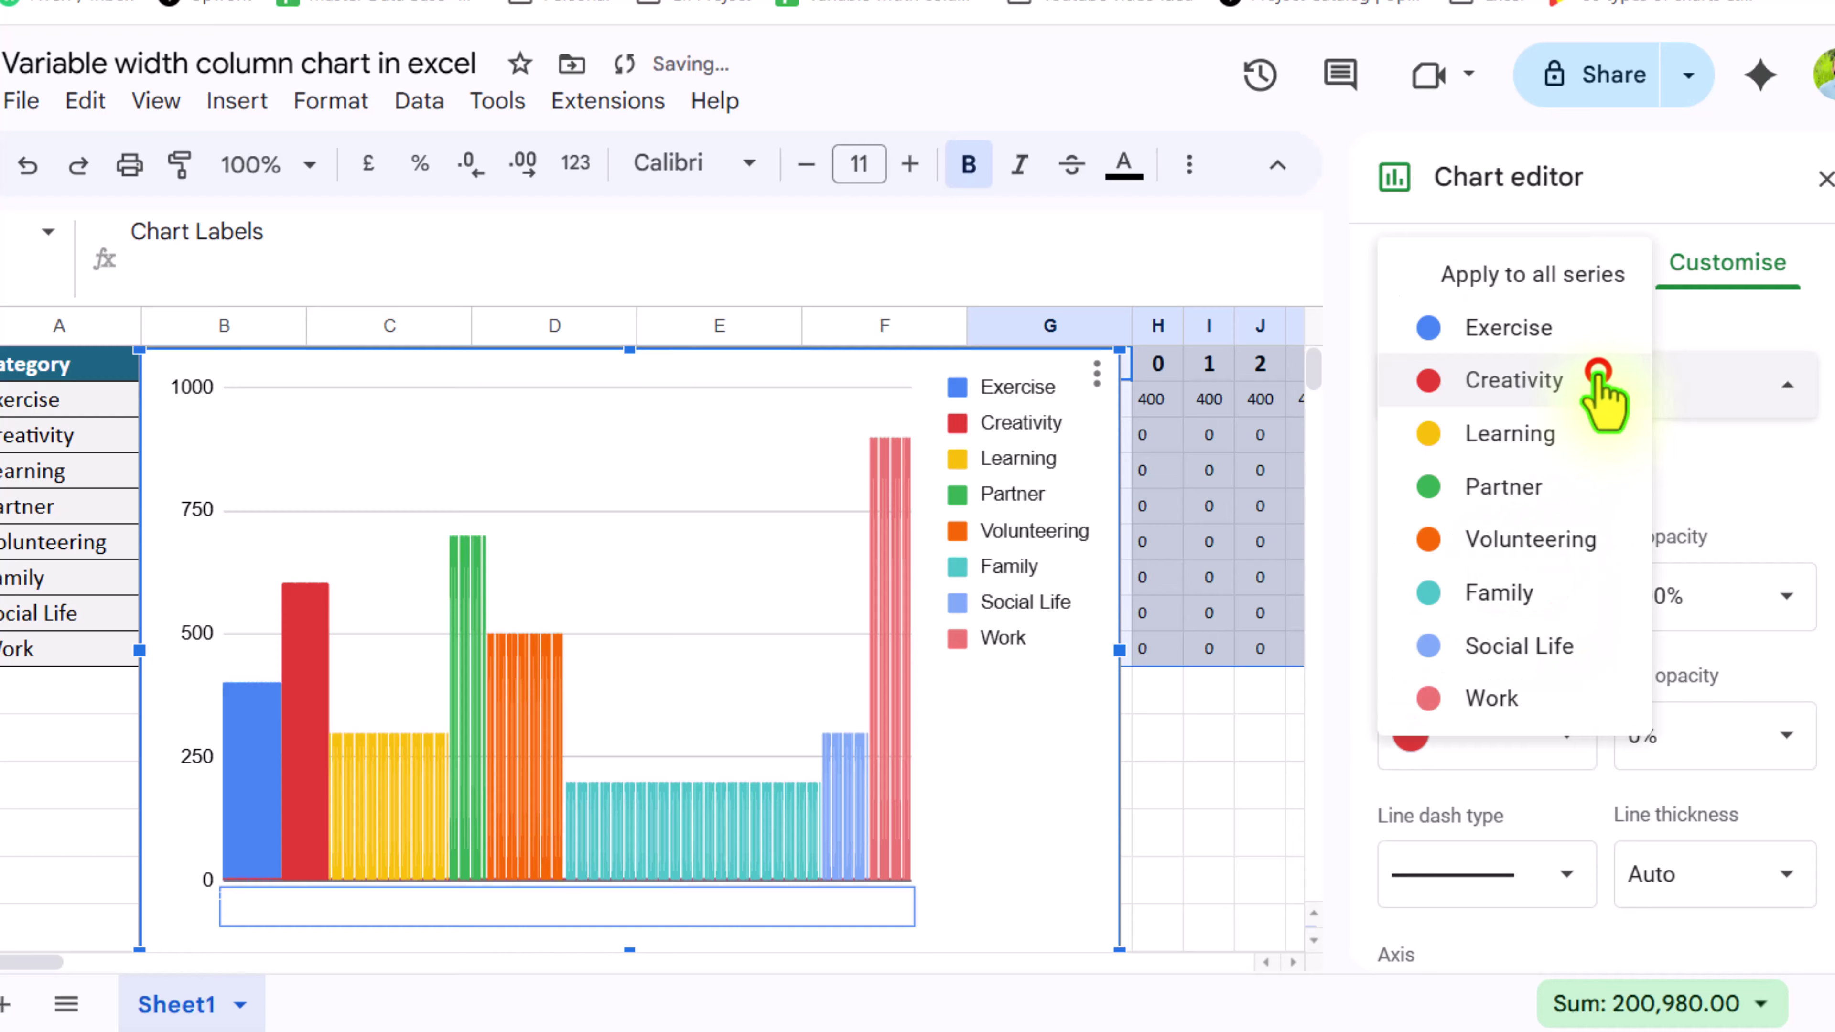
pyautogui.click(1578, 434)
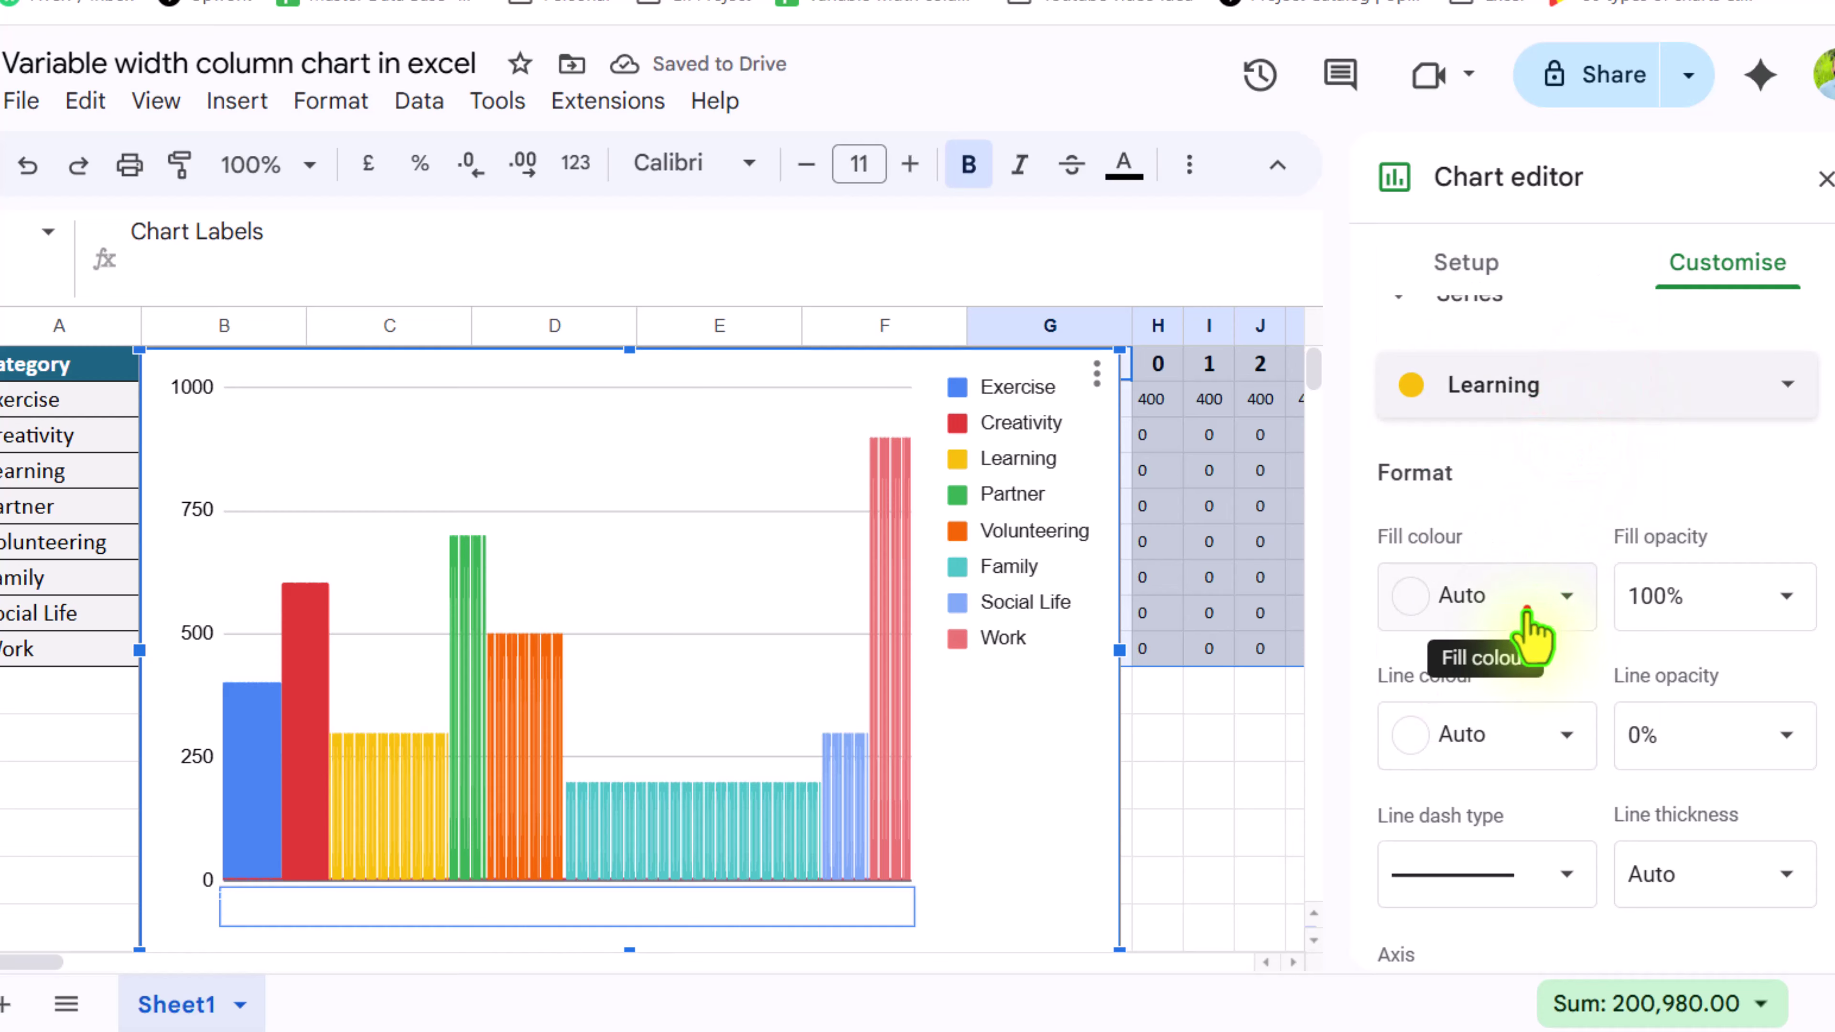
pyautogui.click(1530, 629)
pyautogui.scroll(-2, 1569, 868)
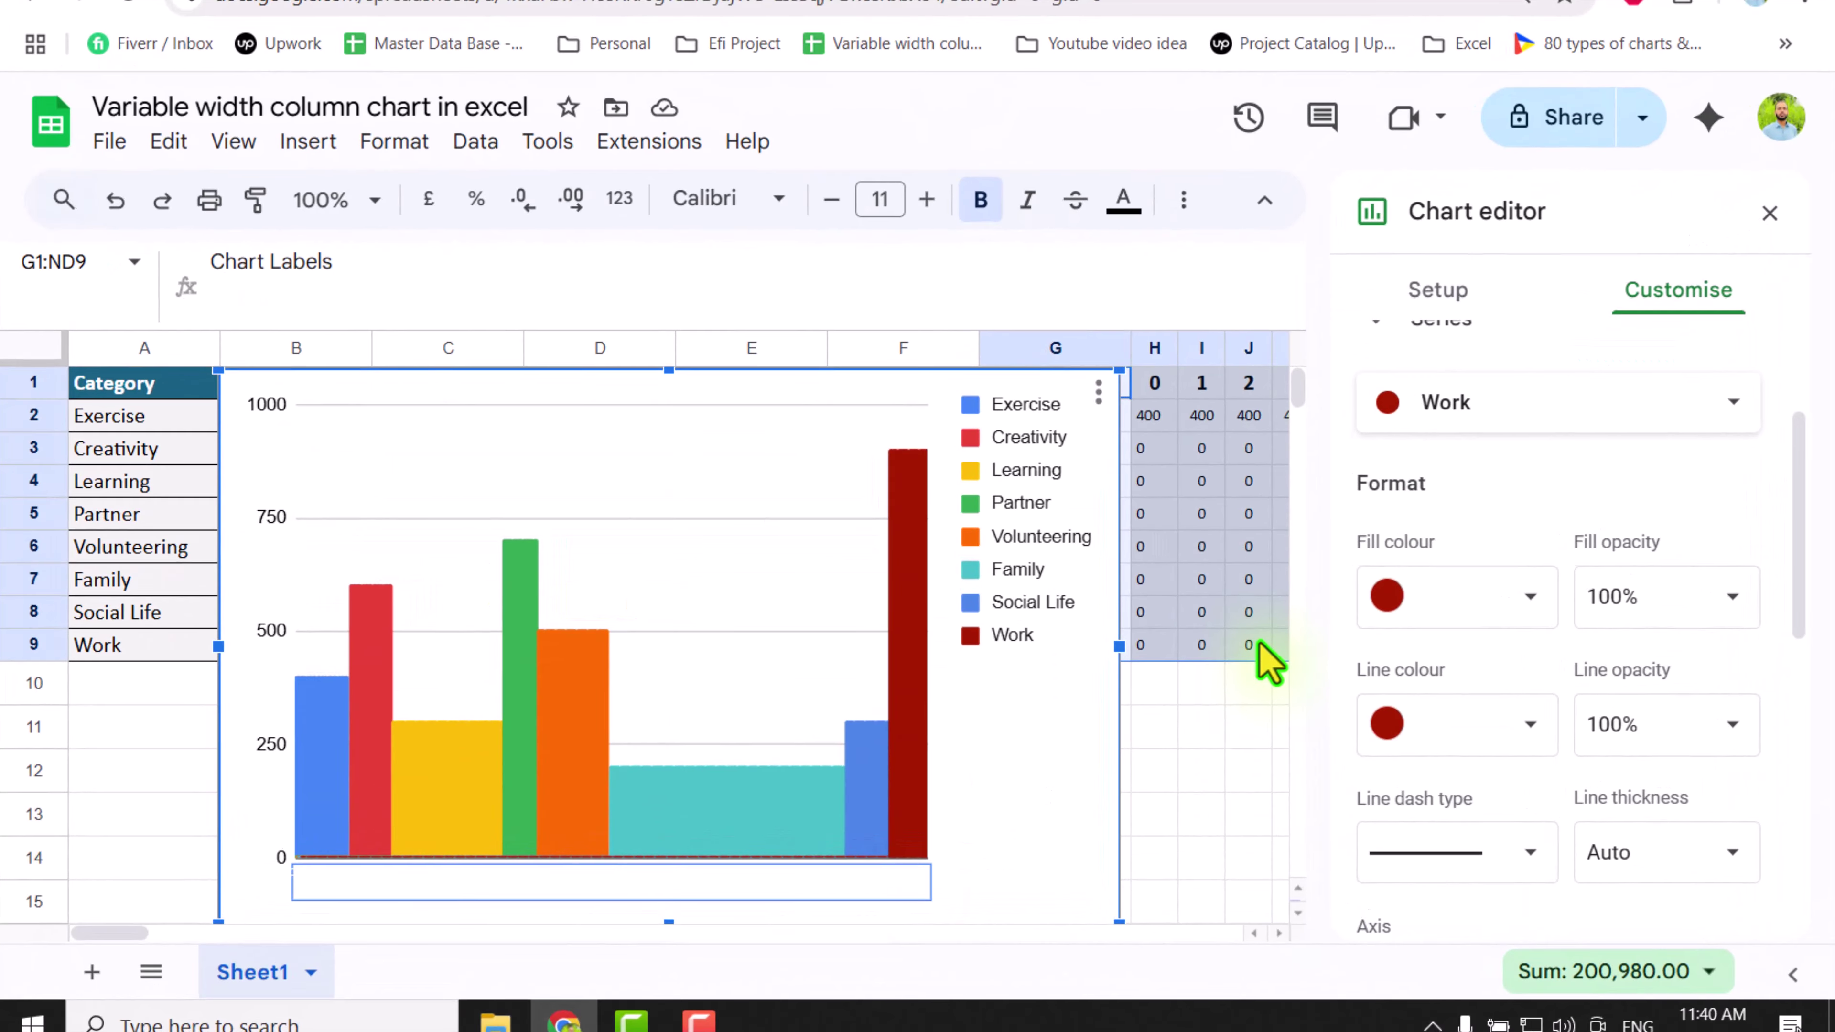
# Step: Widen the chart to about column Q, and narrow its plot area from the right side to end at about column J
pyautogui.click(1776, 210)
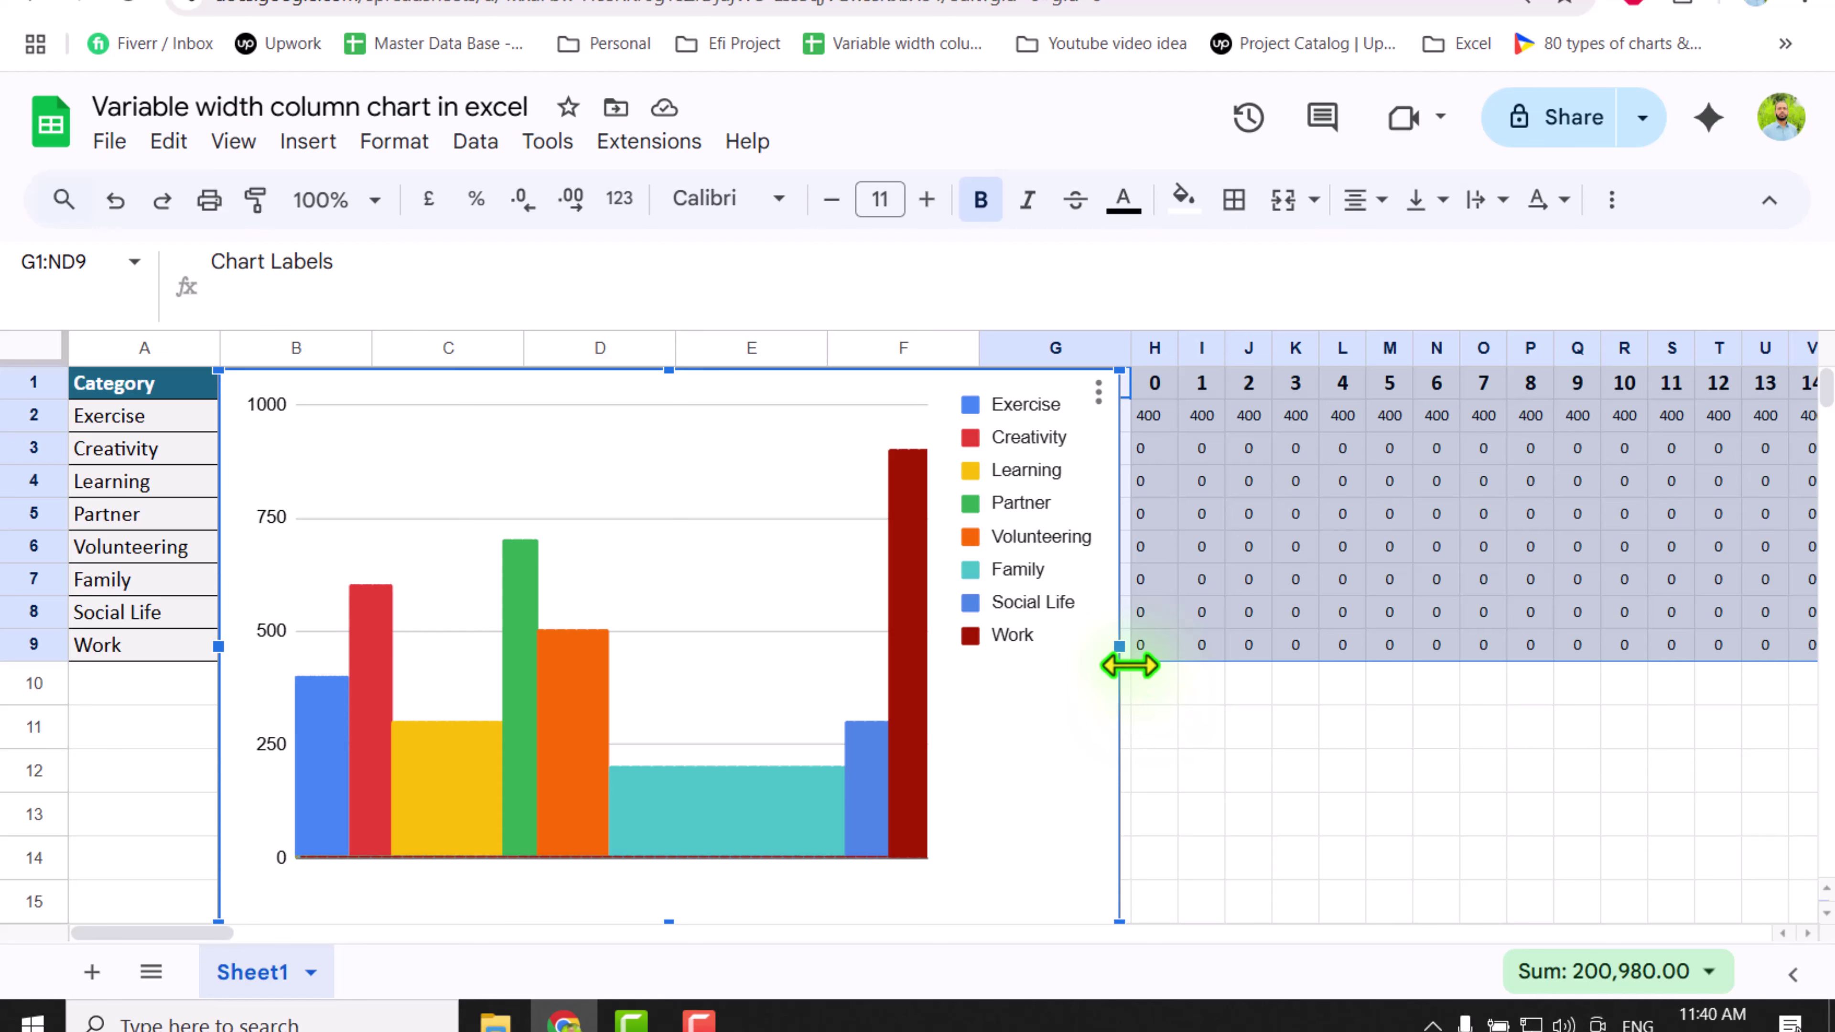
pyautogui.moveTo(1130, 665); pyautogui.dragTo(1604, 831)
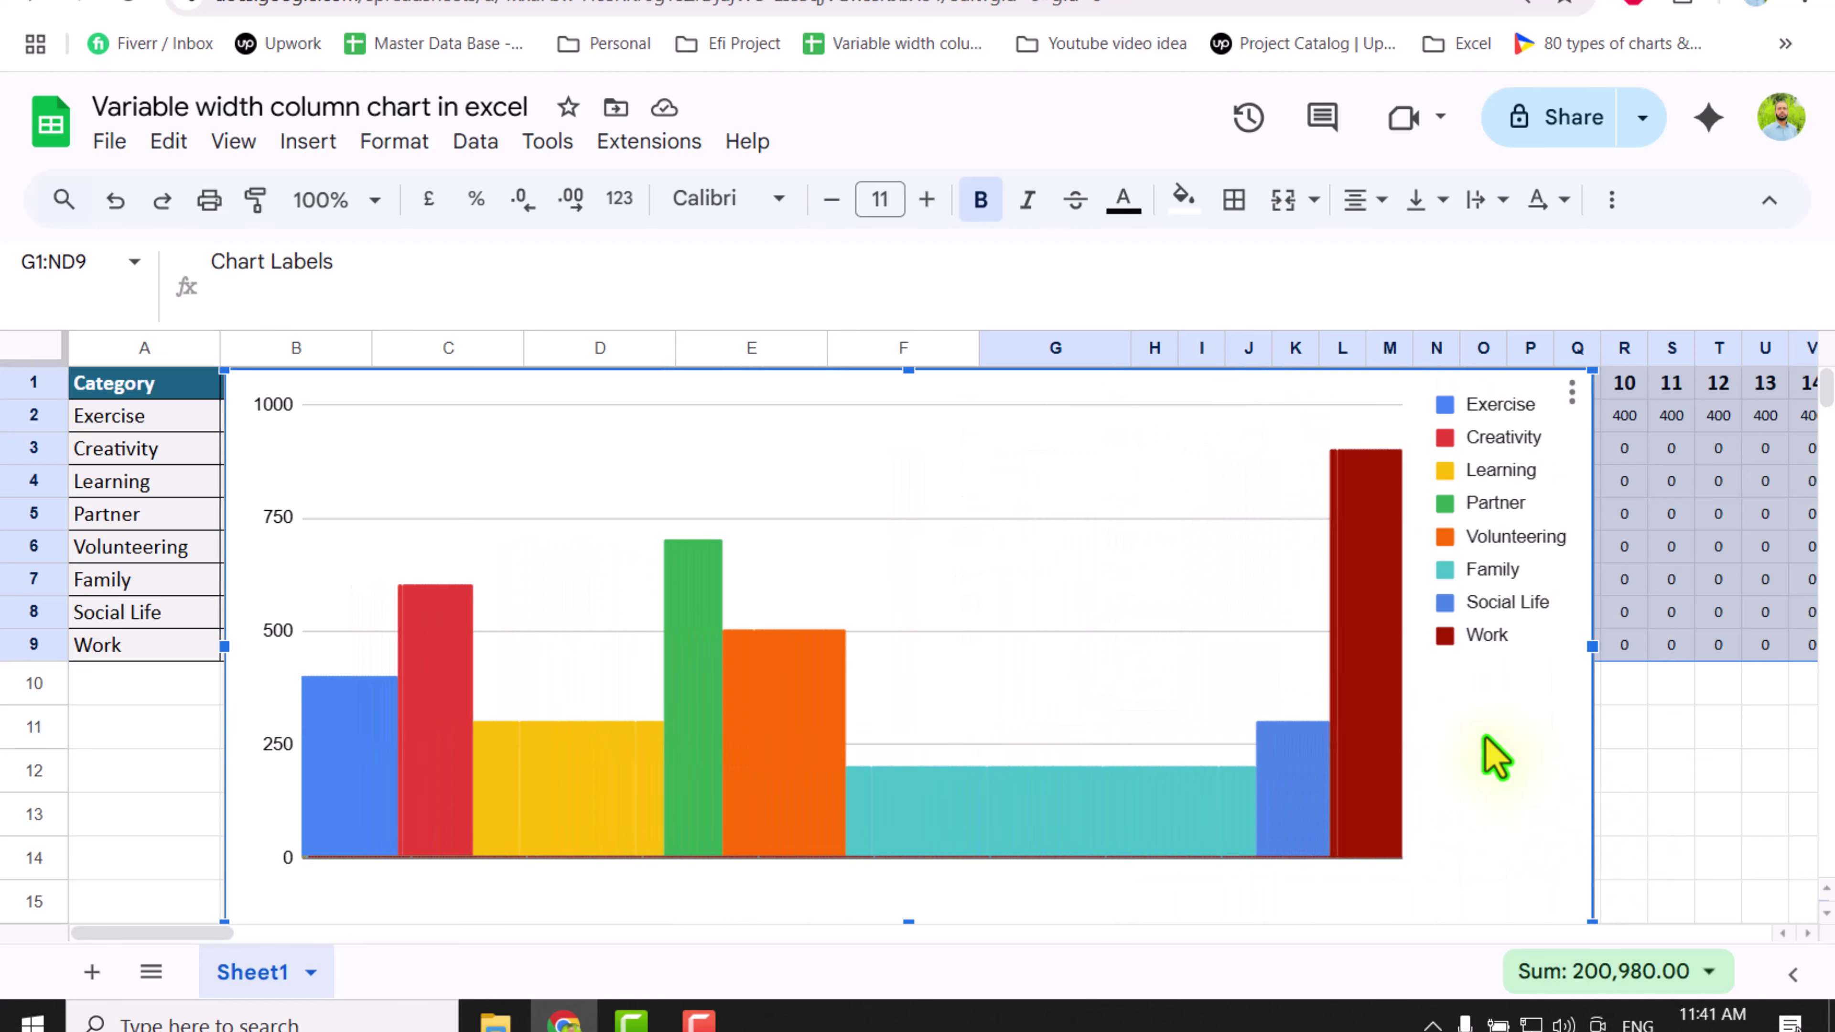
pyautogui.doubleClick(1228, 562)
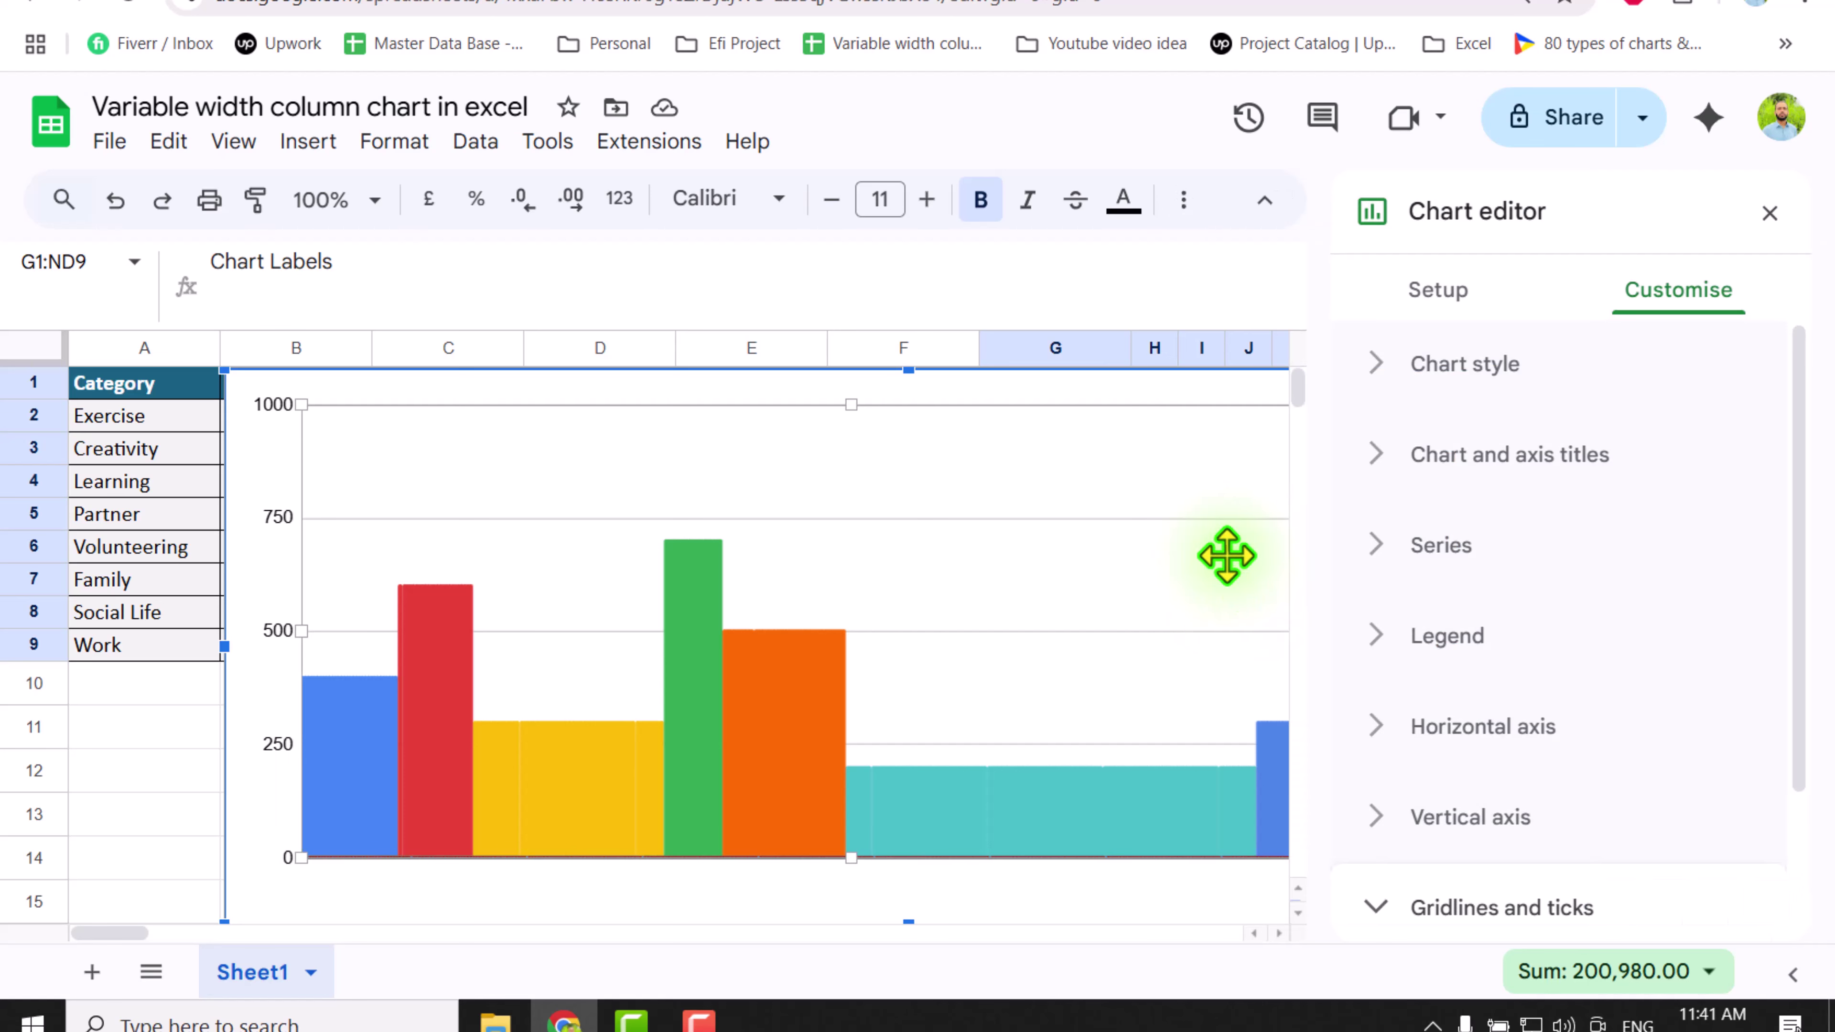
pyautogui.moveTo(138, 934); pyautogui.dragTo(148, 939)
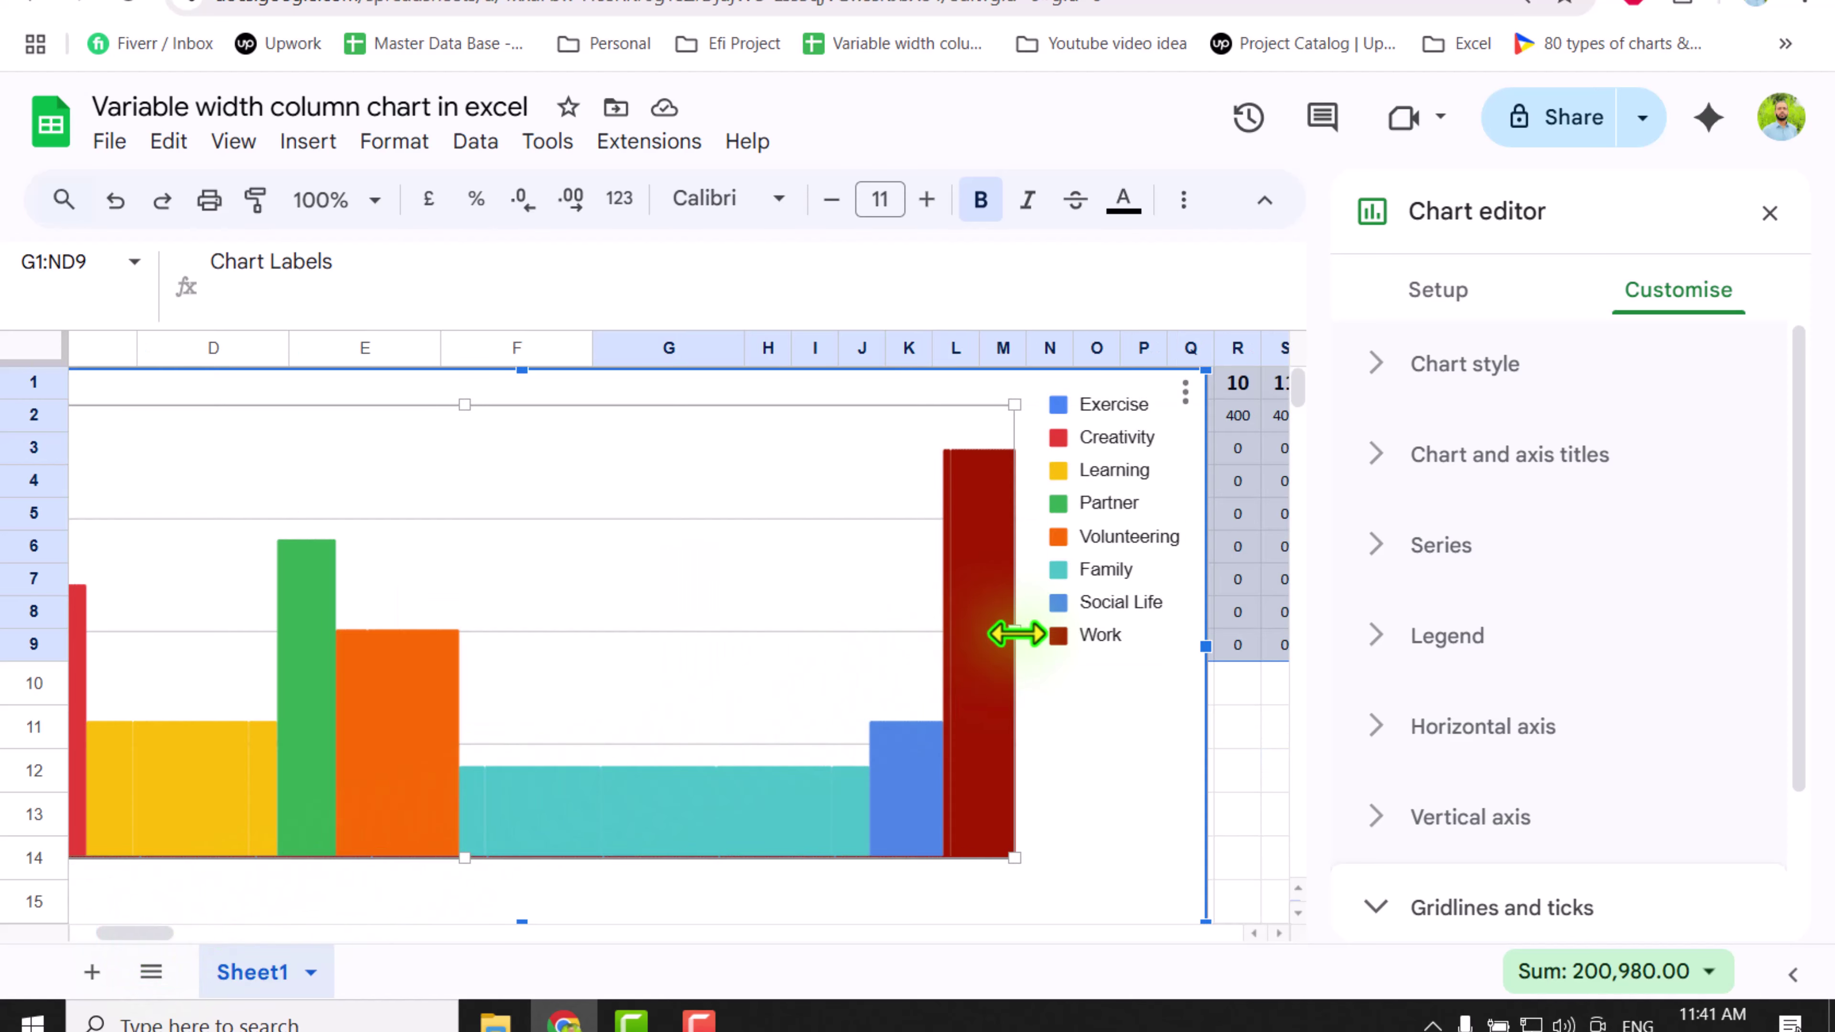
pyautogui.moveTo(1014, 633); pyautogui.dragTo(874, 648)
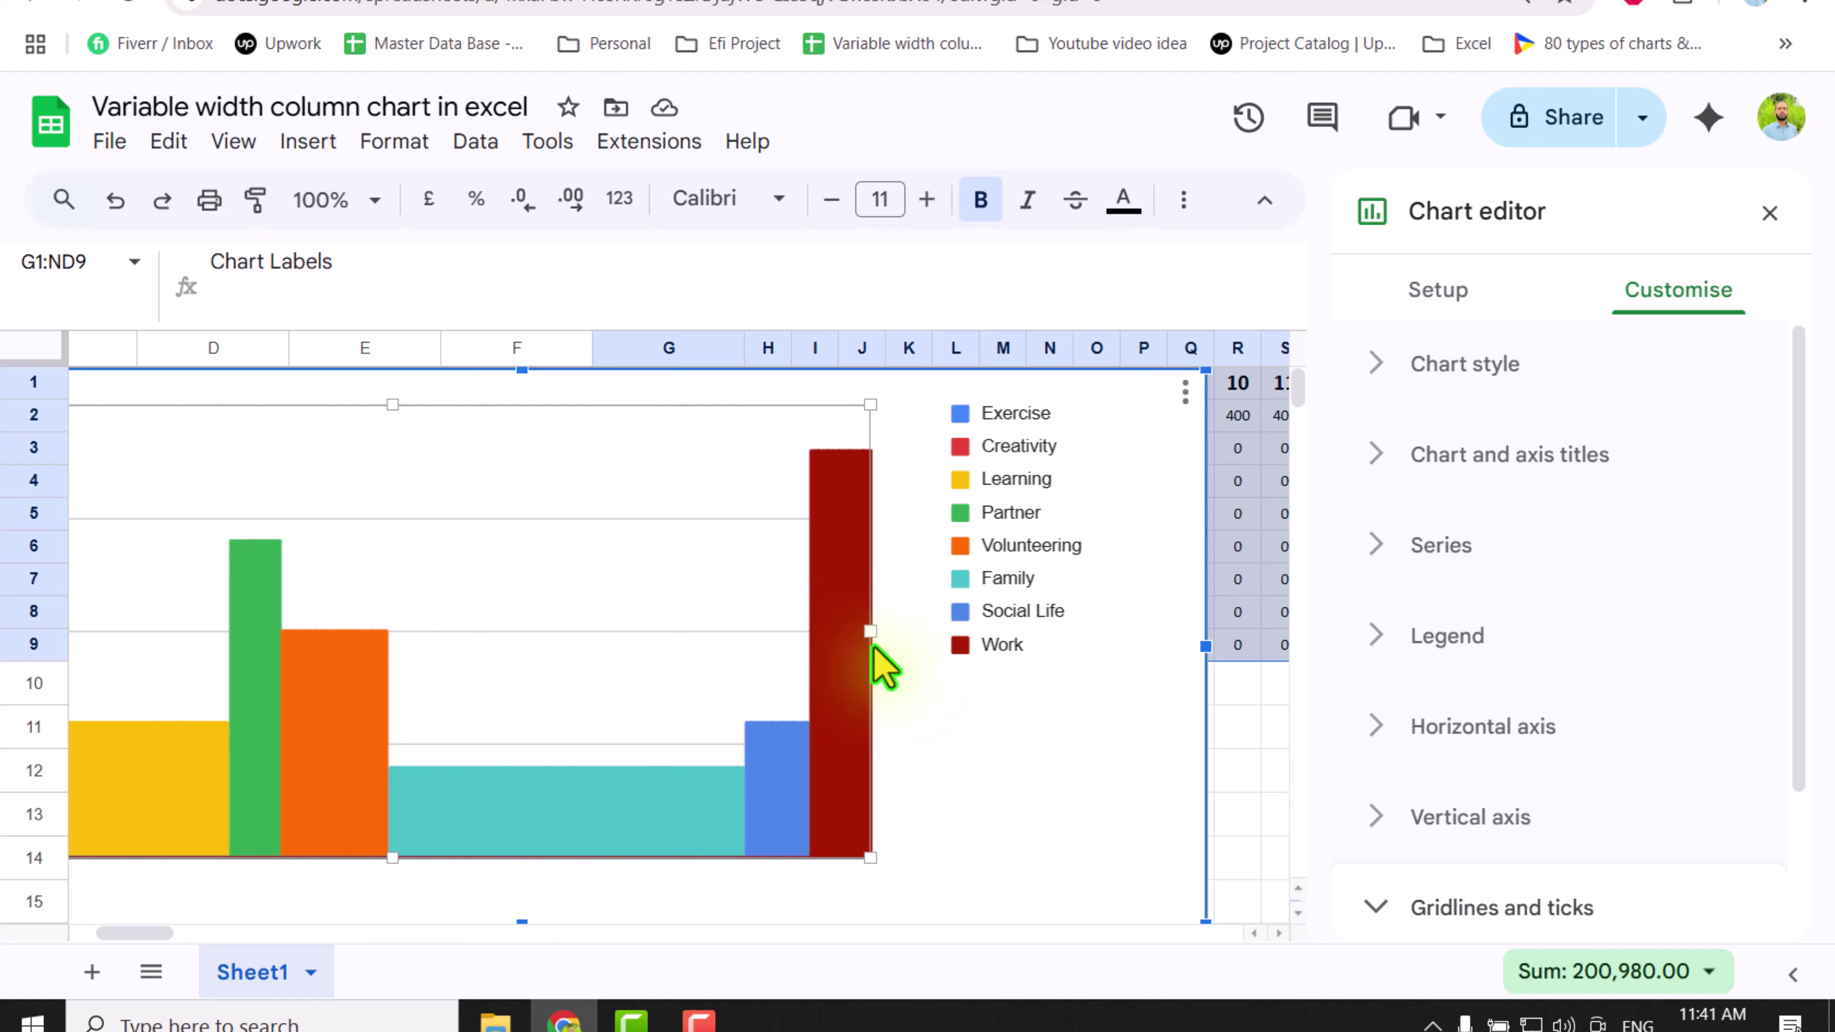
# Step: Close the chart editor and move the chart below the data table, so it starts at row 10 in column A
pyautogui.hscroll(-1, 873, 648)
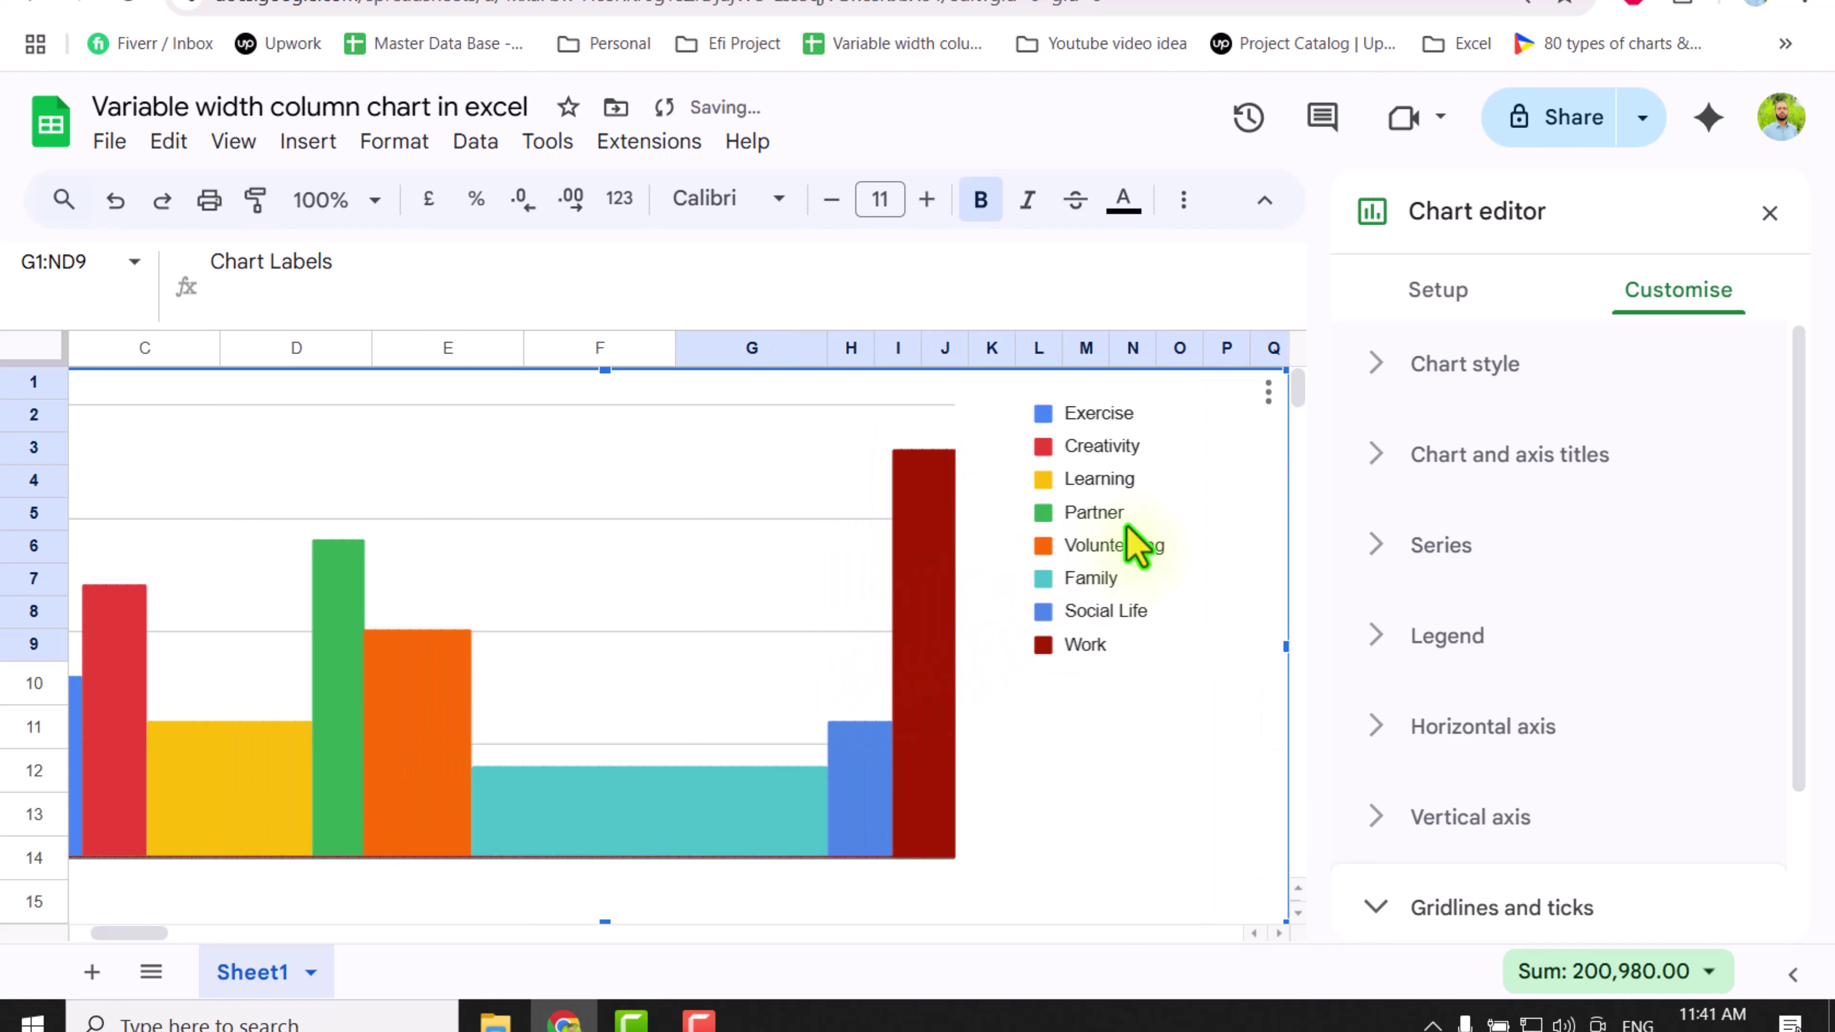
pyautogui.click(1769, 214)
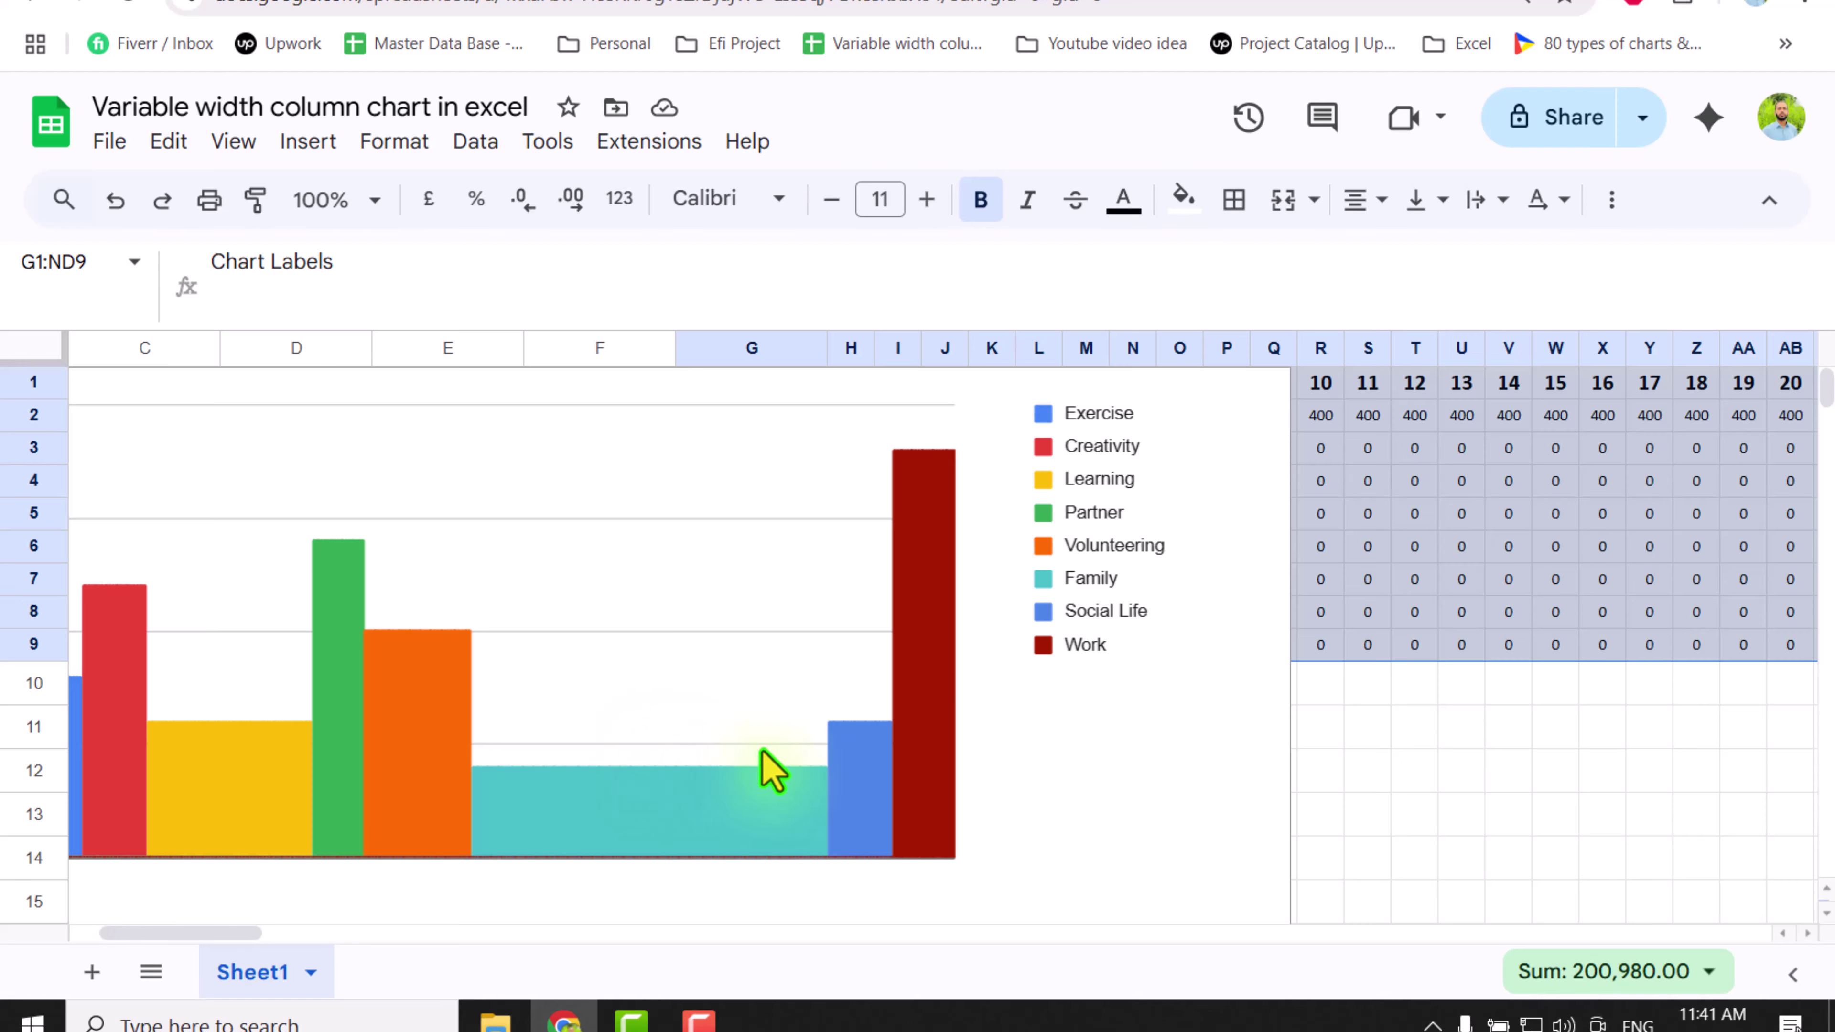
pyautogui.click(1141, 752)
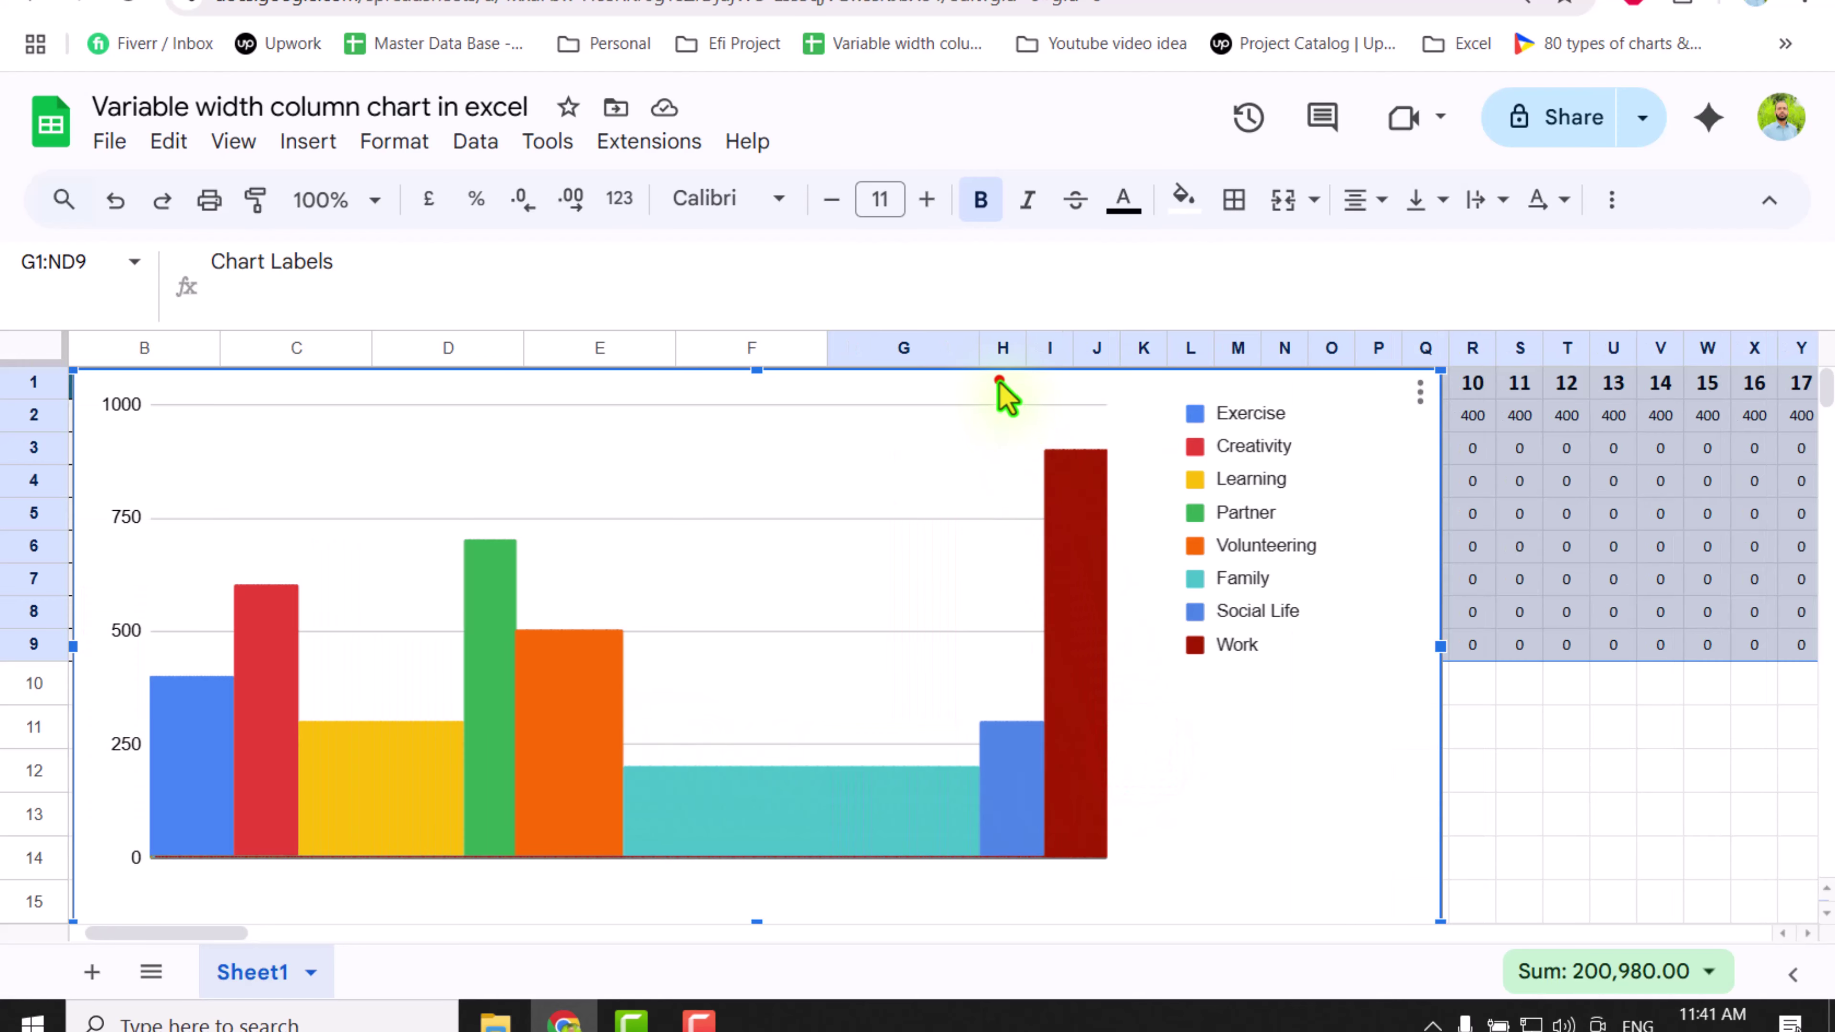
pyautogui.moveTo(1001, 380); pyautogui.dragTo(927, 842)
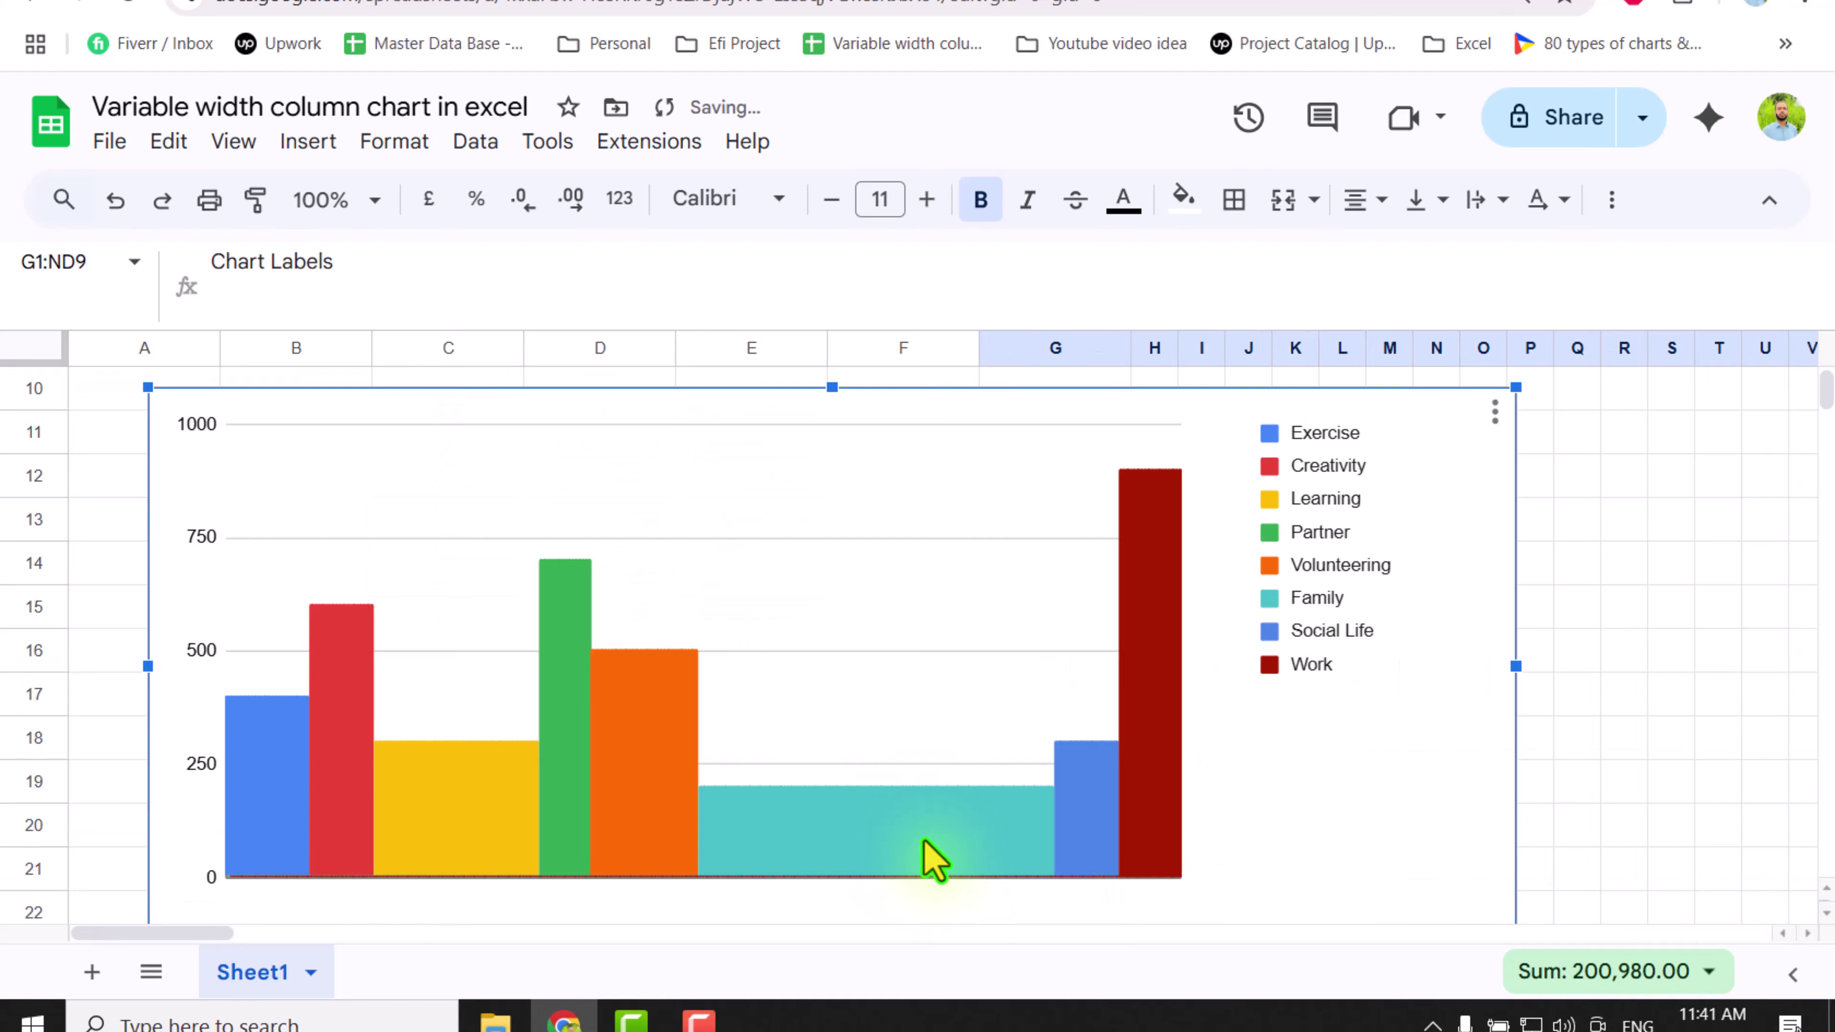
# Step: Enter the chart label formula =A2&char(10)&"LF: "&B2&" IF :"&text(C2,"0.0%") in cell G2
pyautogui.scroll(4, 939, 831)
pyautogui.click(1040, 426)
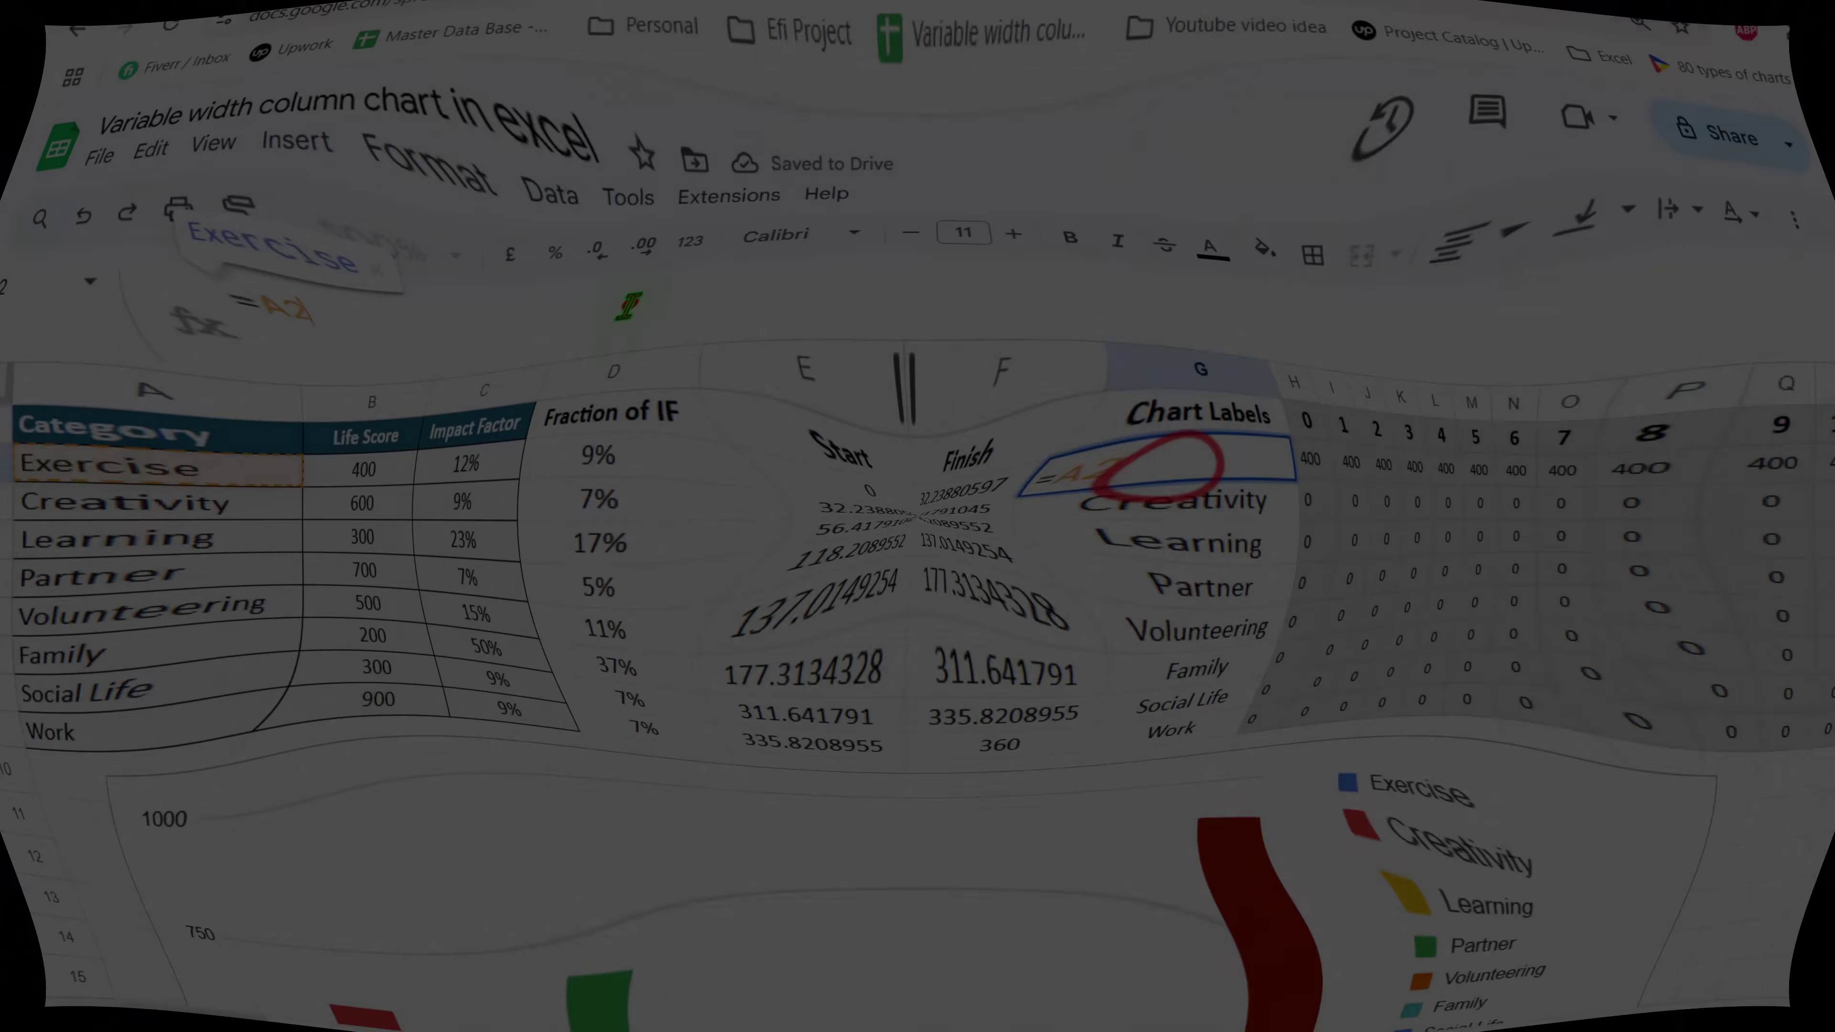
pyautogui.write('=A2&c')
pyautogui.write('har(10)&"')
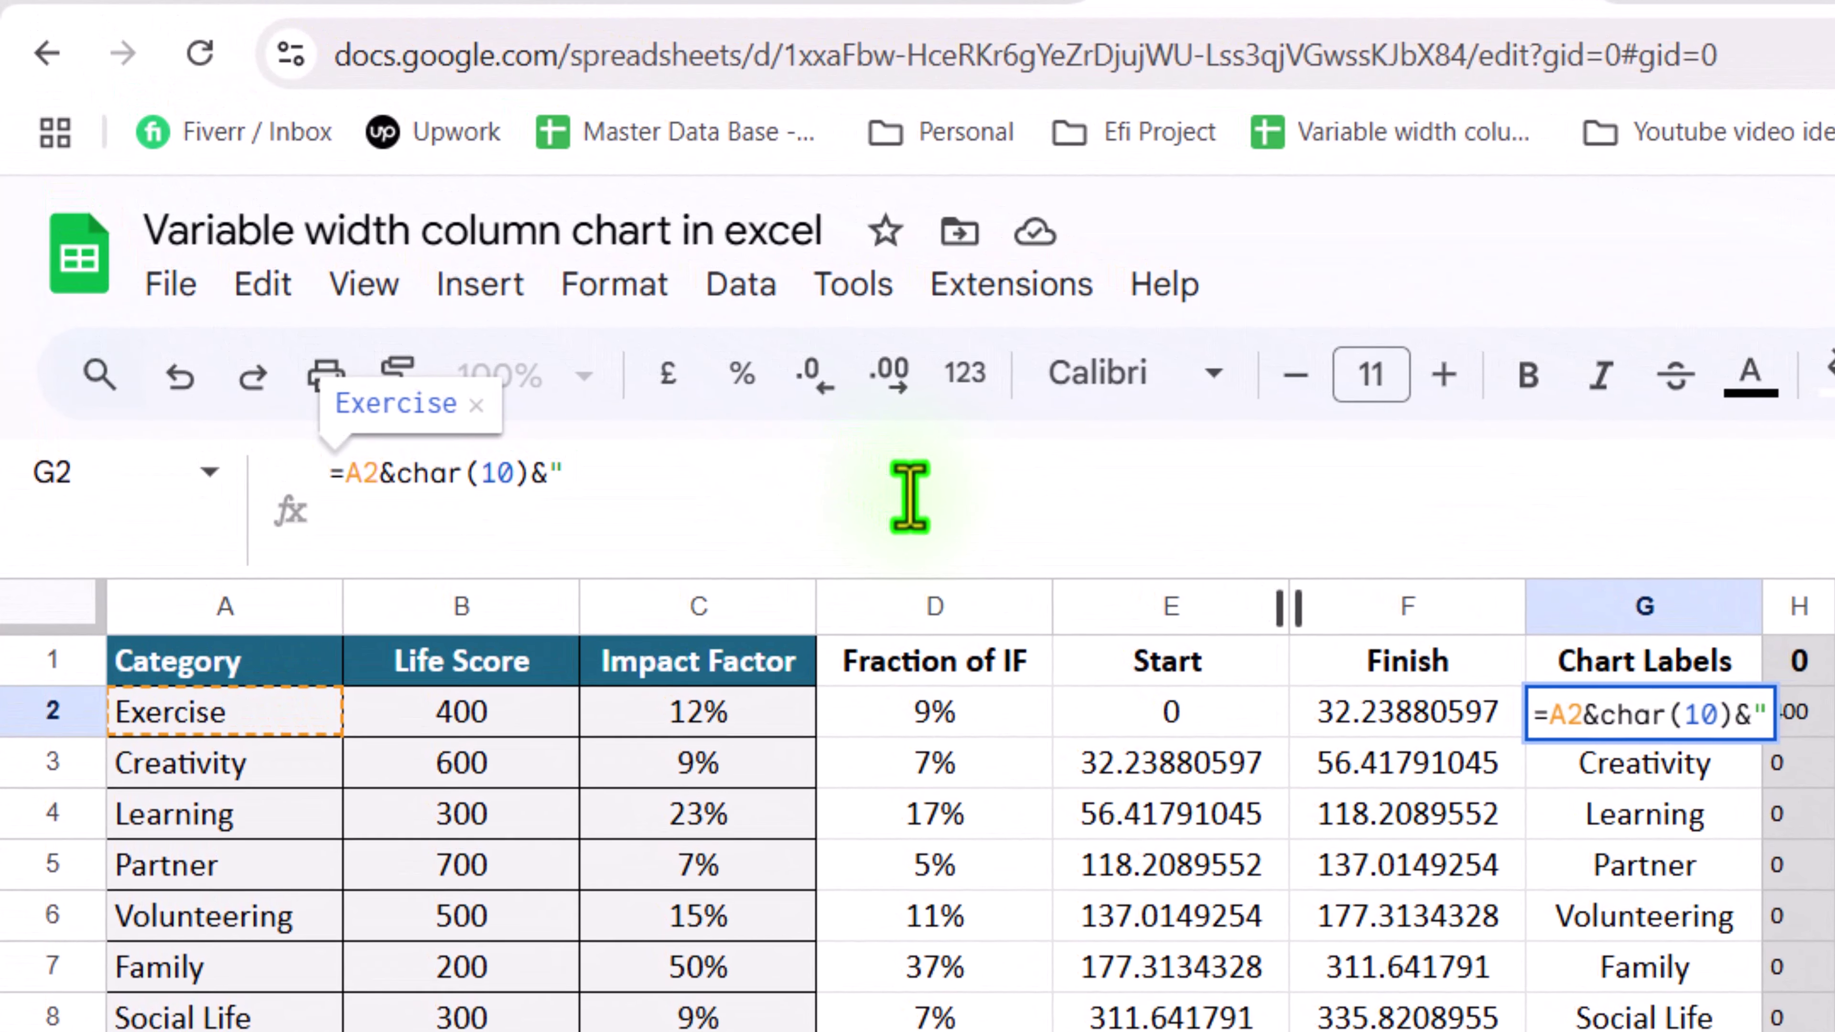
pyautogui.write('LF: "&')
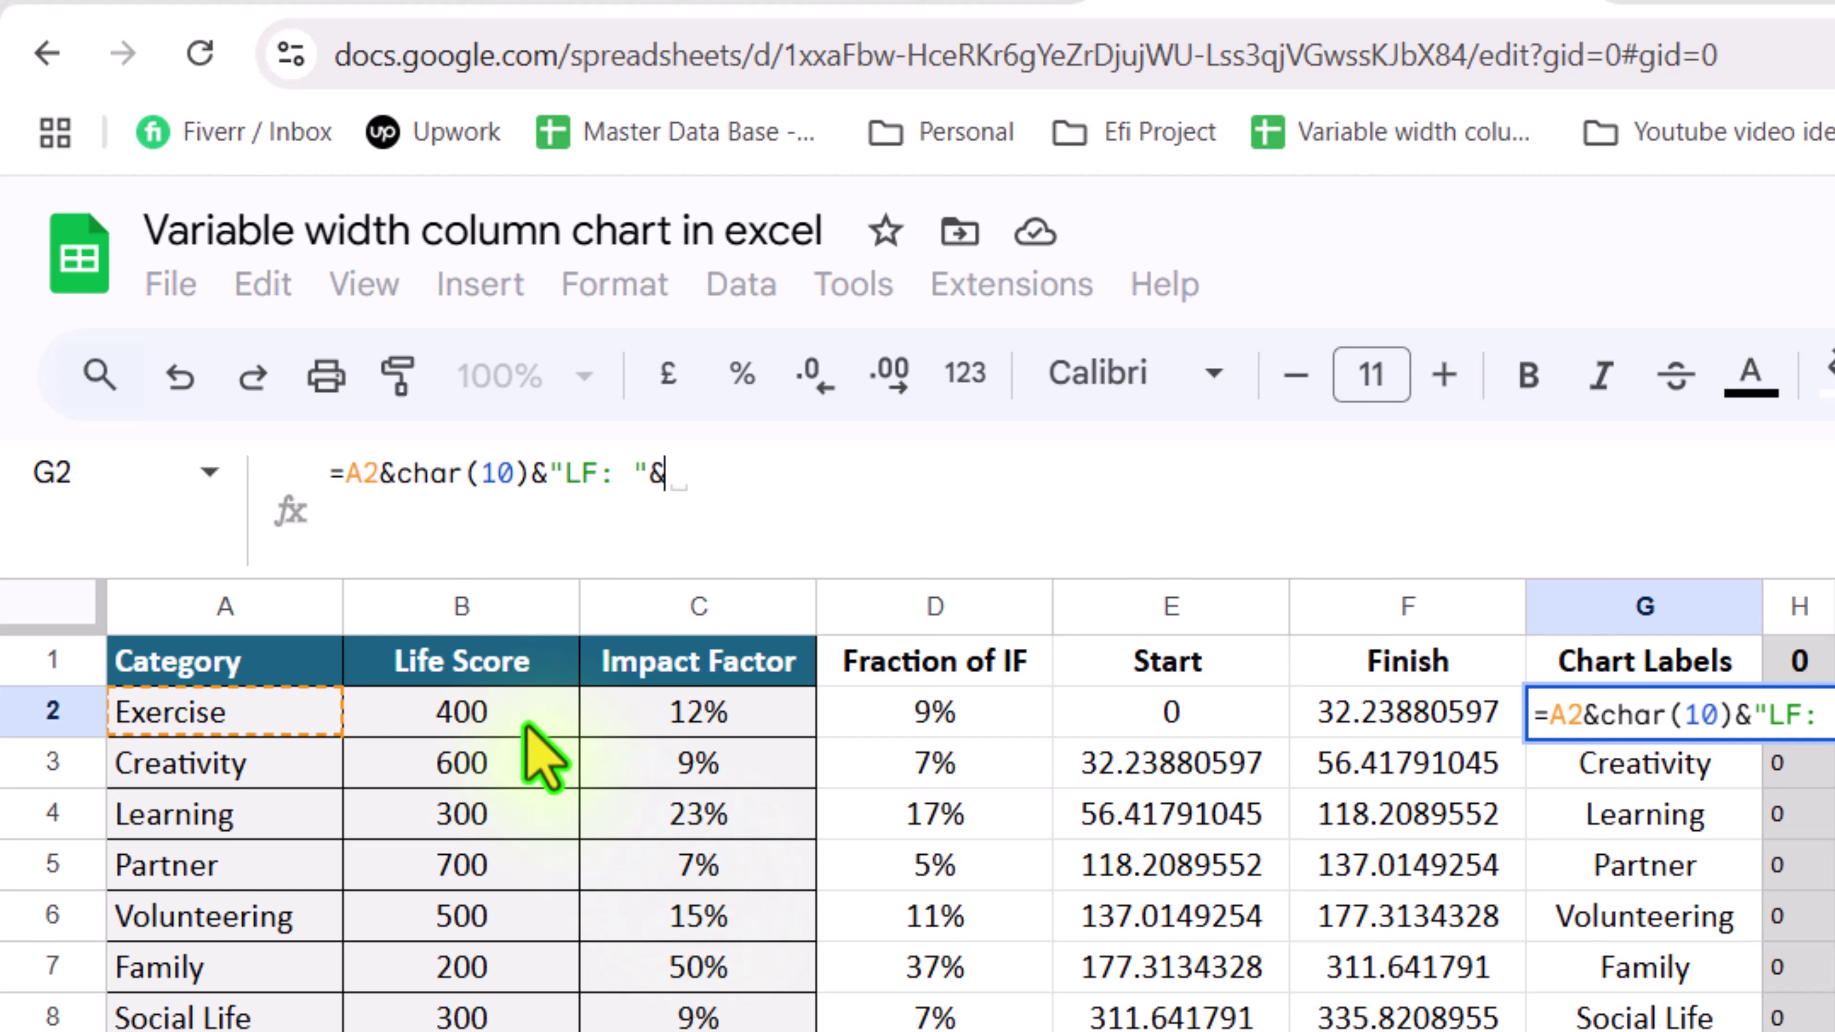
pyautogui.click(514, 712)
pyautogui.write('&')
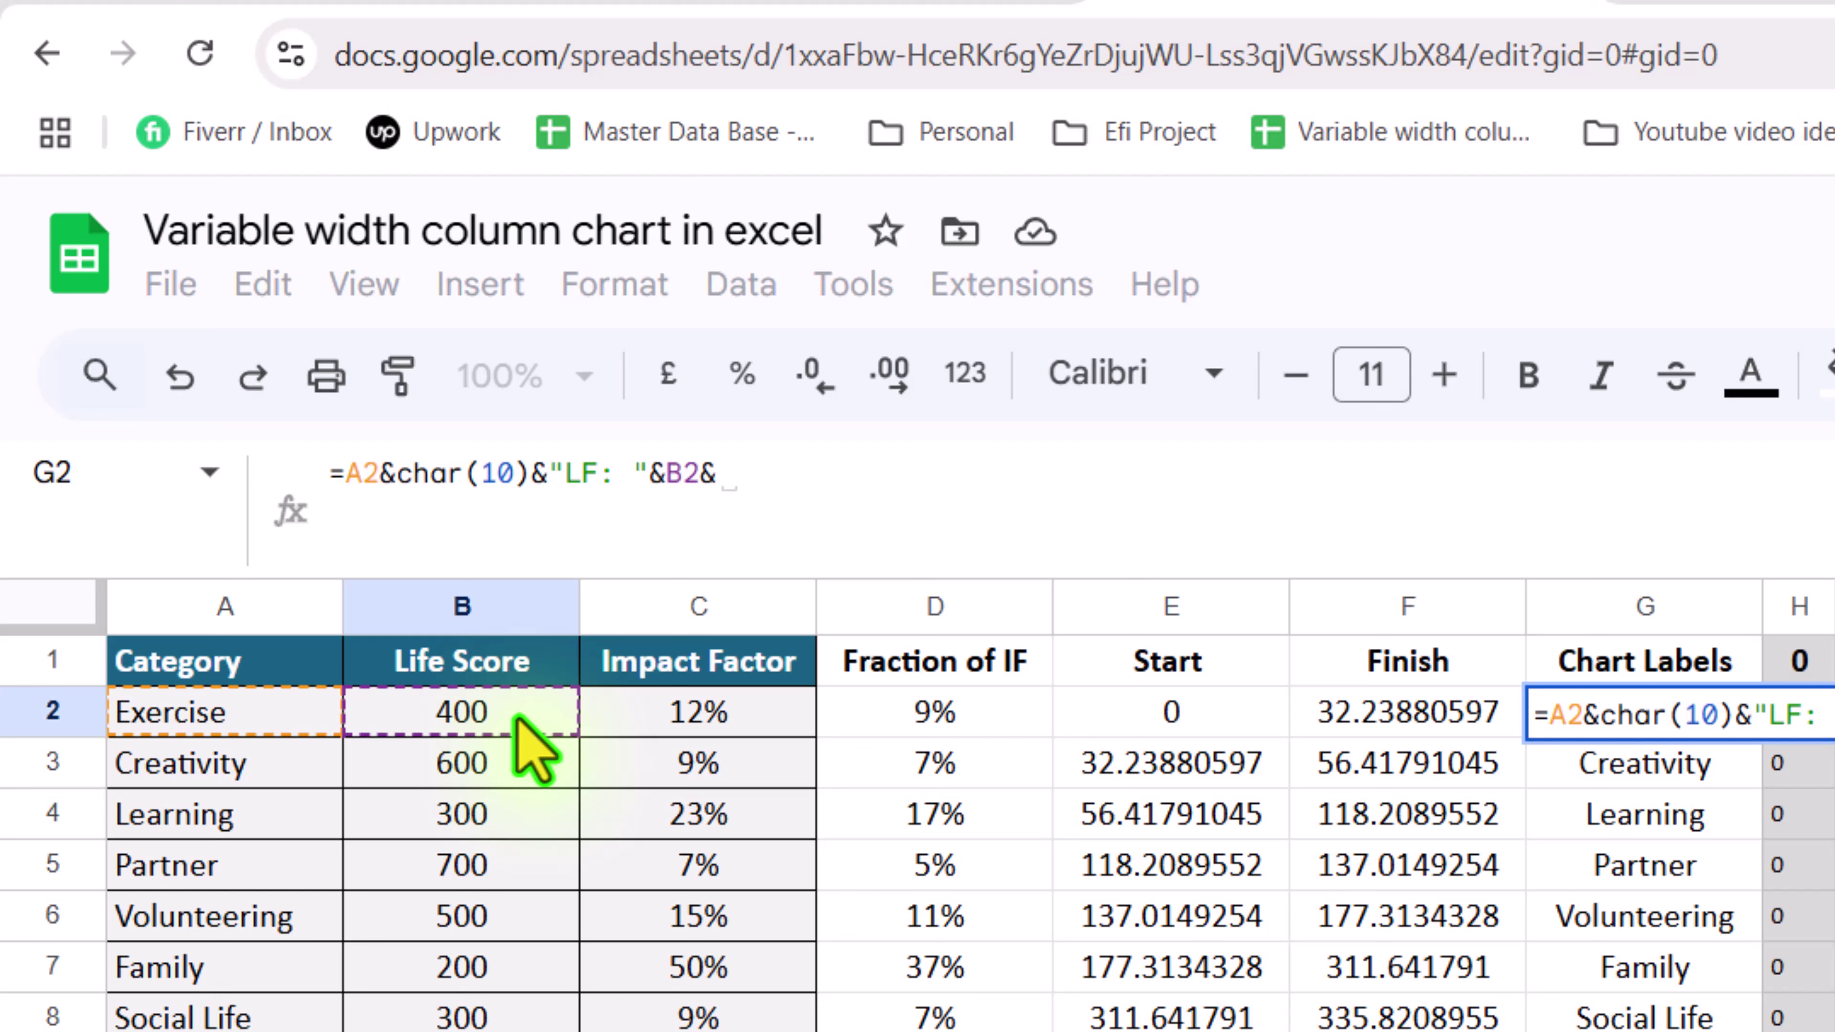
pyautogui.write('" IF "')
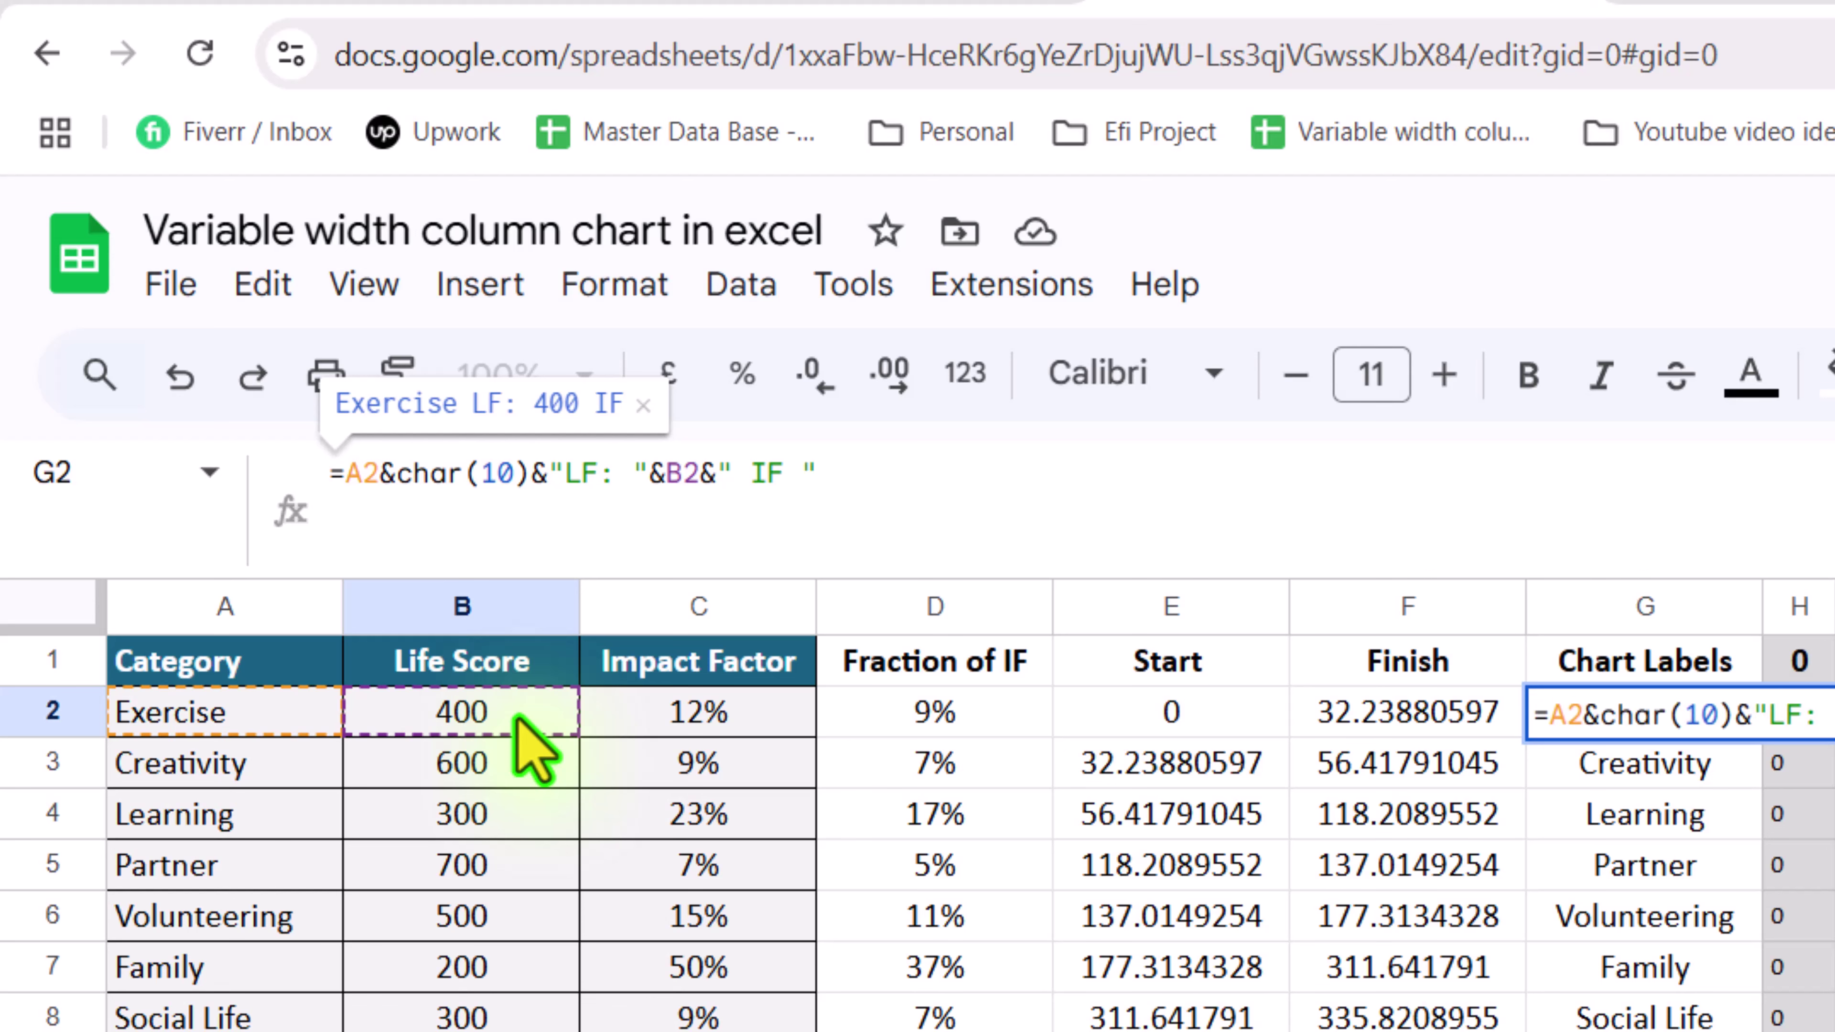
pyautogui.write('IF :"&text(')
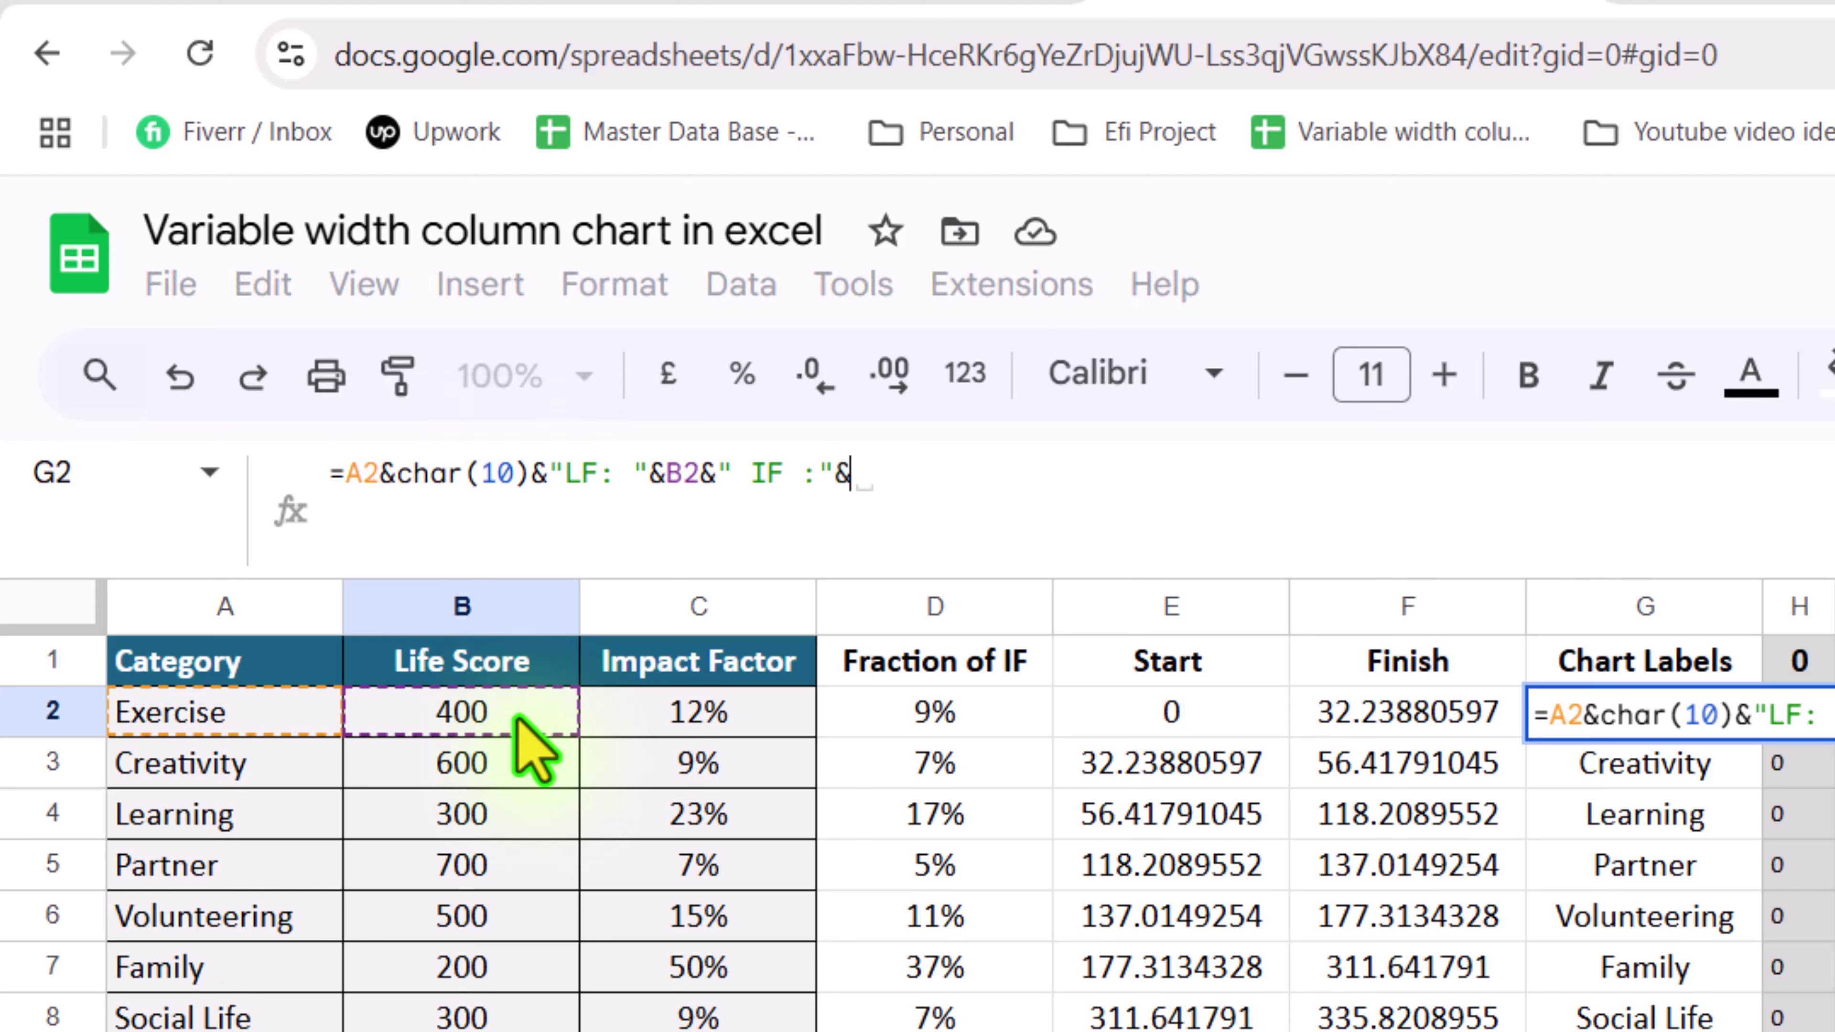
pyautogui.click(659, 721)
pyautogui.write(',"0.0%')
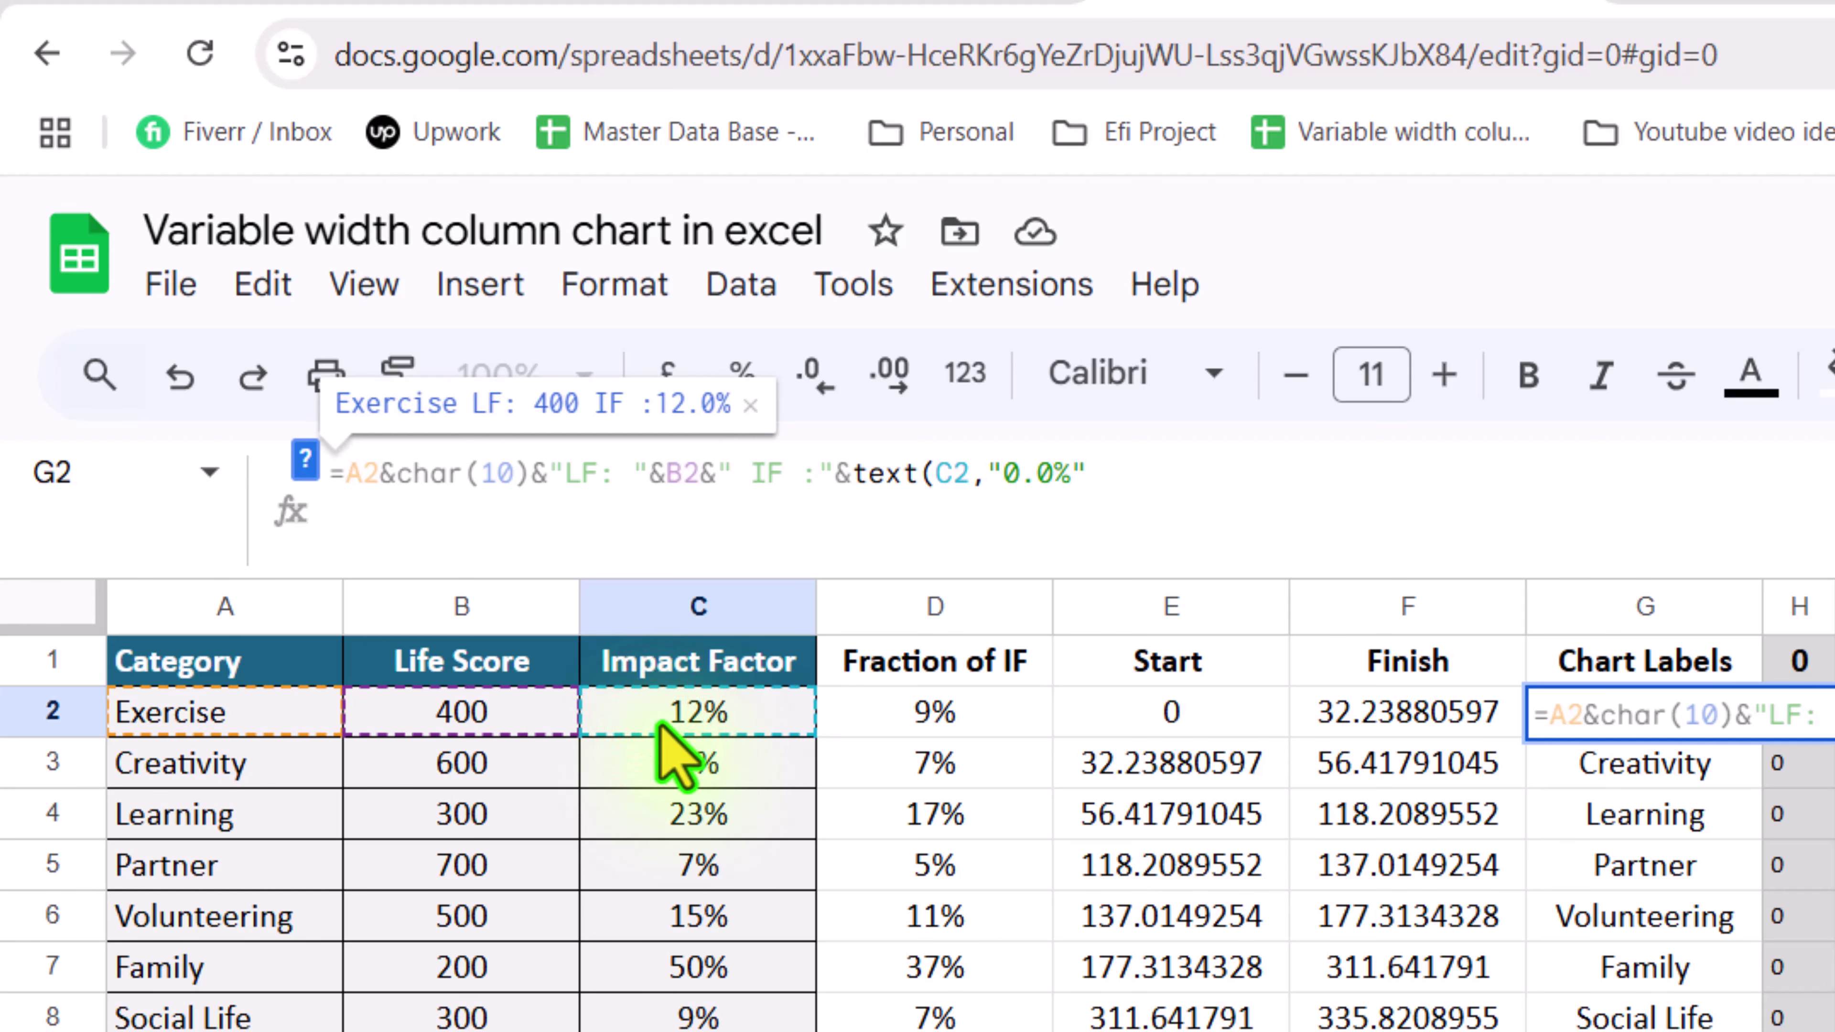
pyautogui.press('Return')
# Step: Fill the chart label formula from G2 down to G9
pyautogui.click(1734, 718)
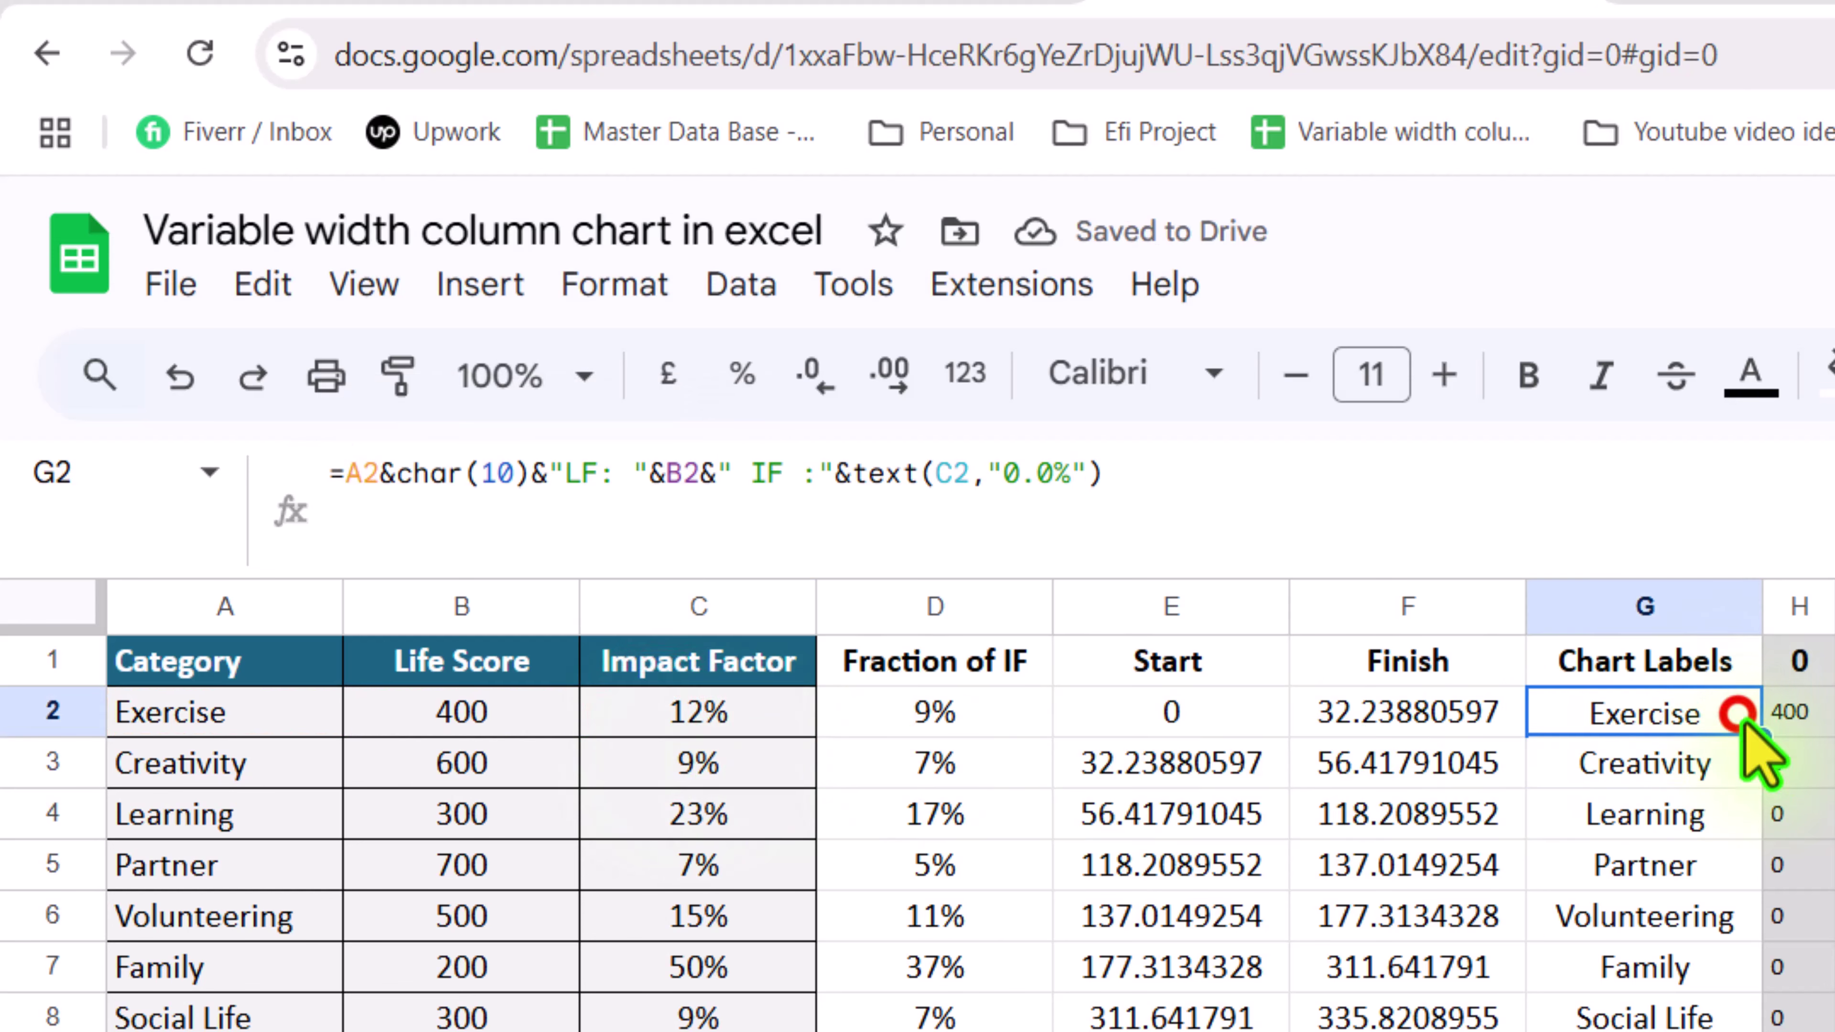
pyautogui.doubleClick(1763, 734)
pyautogui.scroll(-5, 1763, 733)
# Step: Deselect the label cells by selecting R13 and view the finished chart in full screen
pyautogui.scroll(5, 1764, 734)
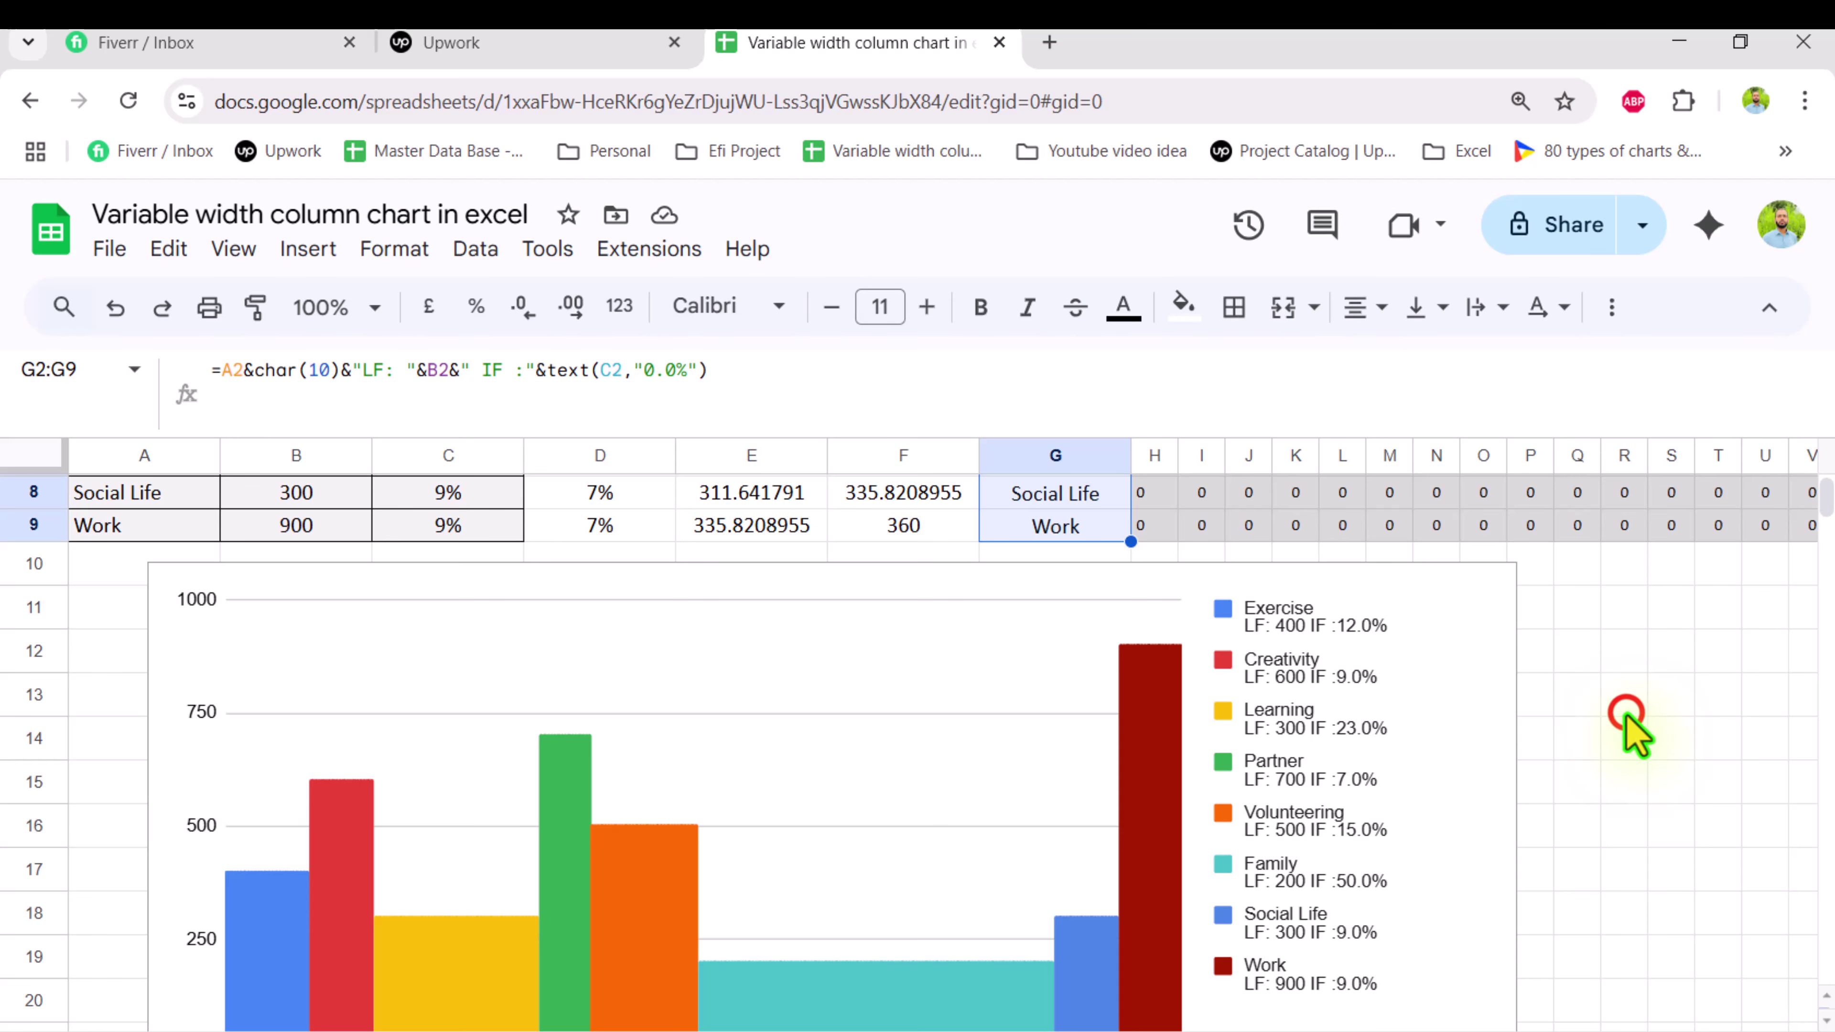
pyautogui.click(1626, 712)
pyautogui.press('F11')
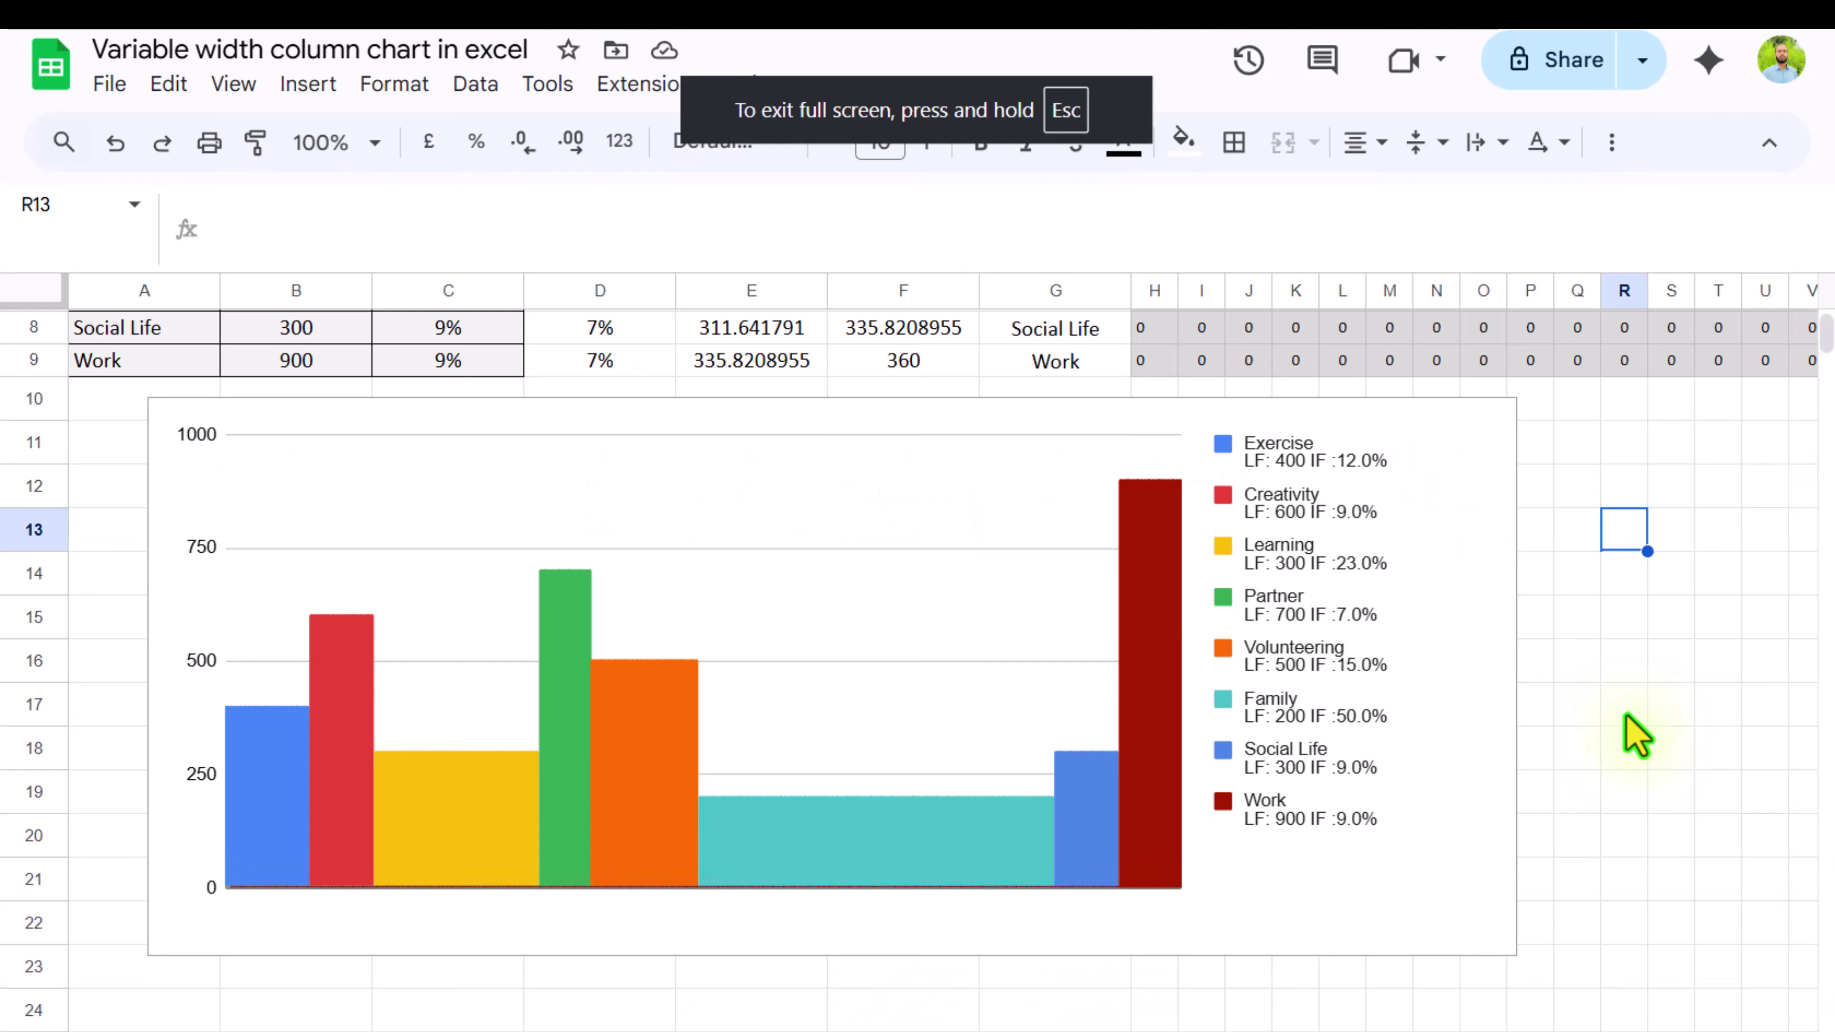